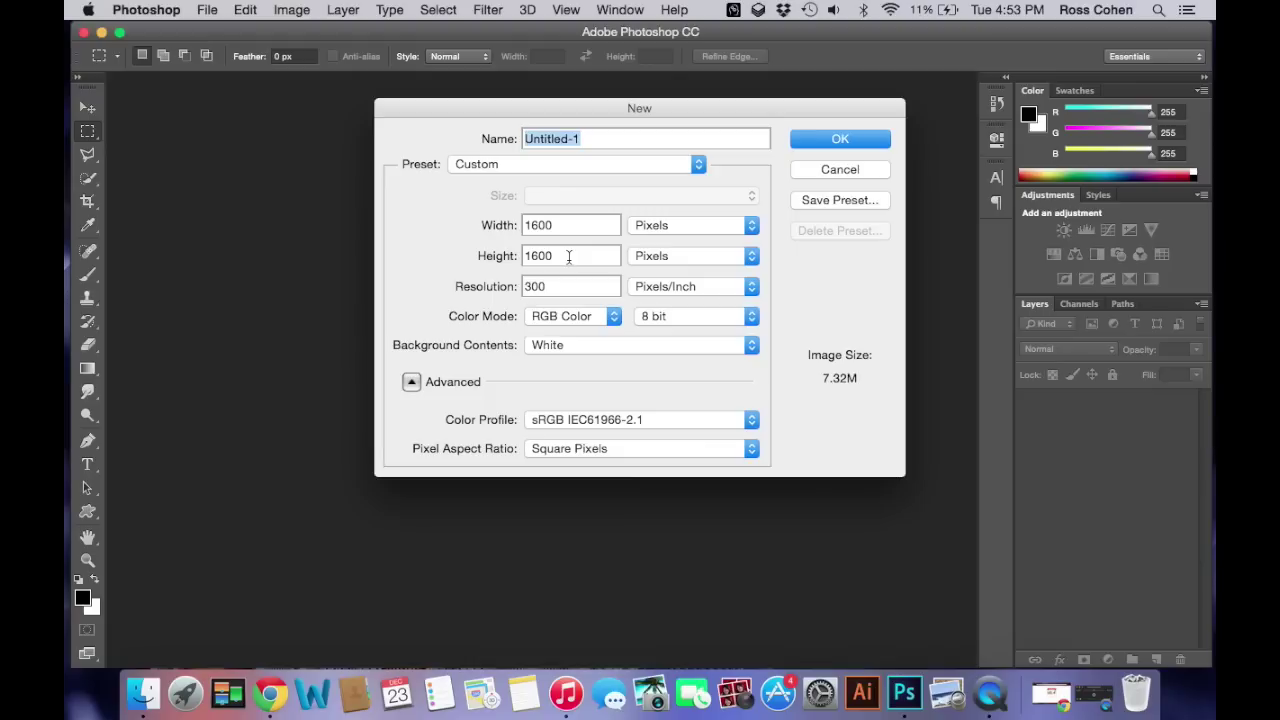
# Step: Create a new white RGB document of 1600 × 1600 pixels at 300 pixels per inch
pyautogui.click(826, 141)
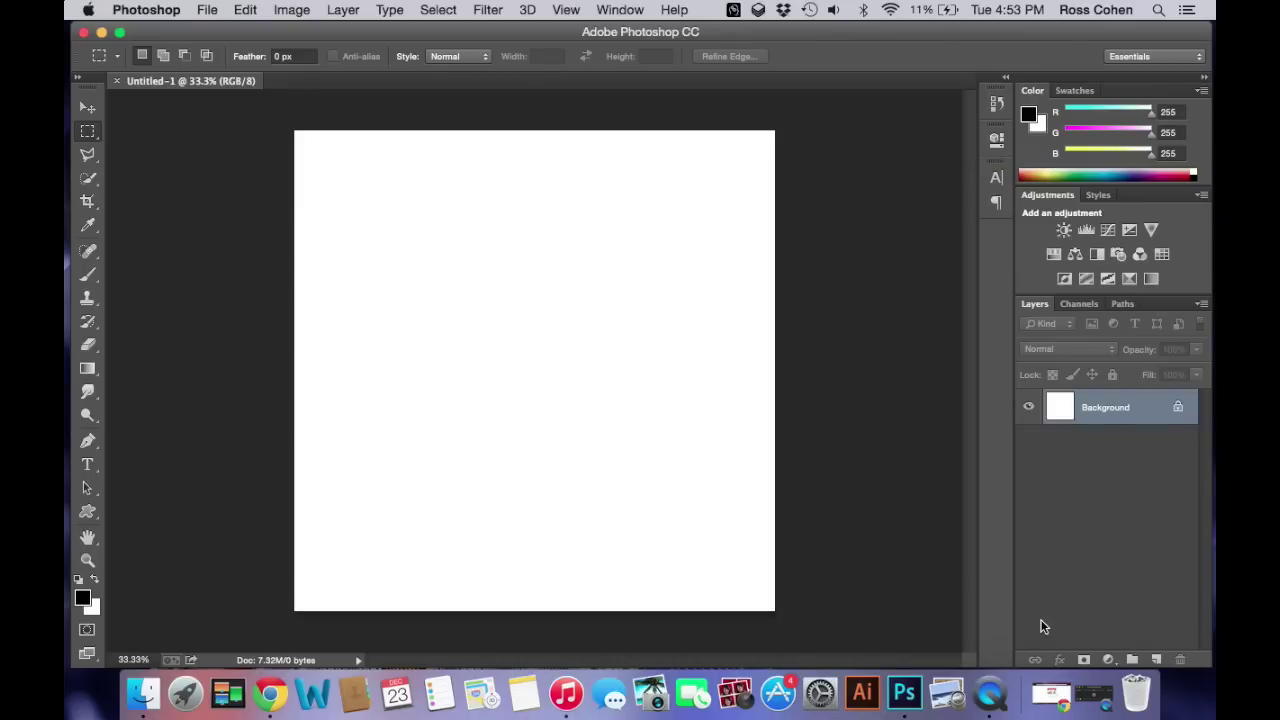
# Step: Switch to Chrome and search Google Images for "russell westbrook"
pyautogui.click(1051, 693)
pyautogui.click(489, 396)
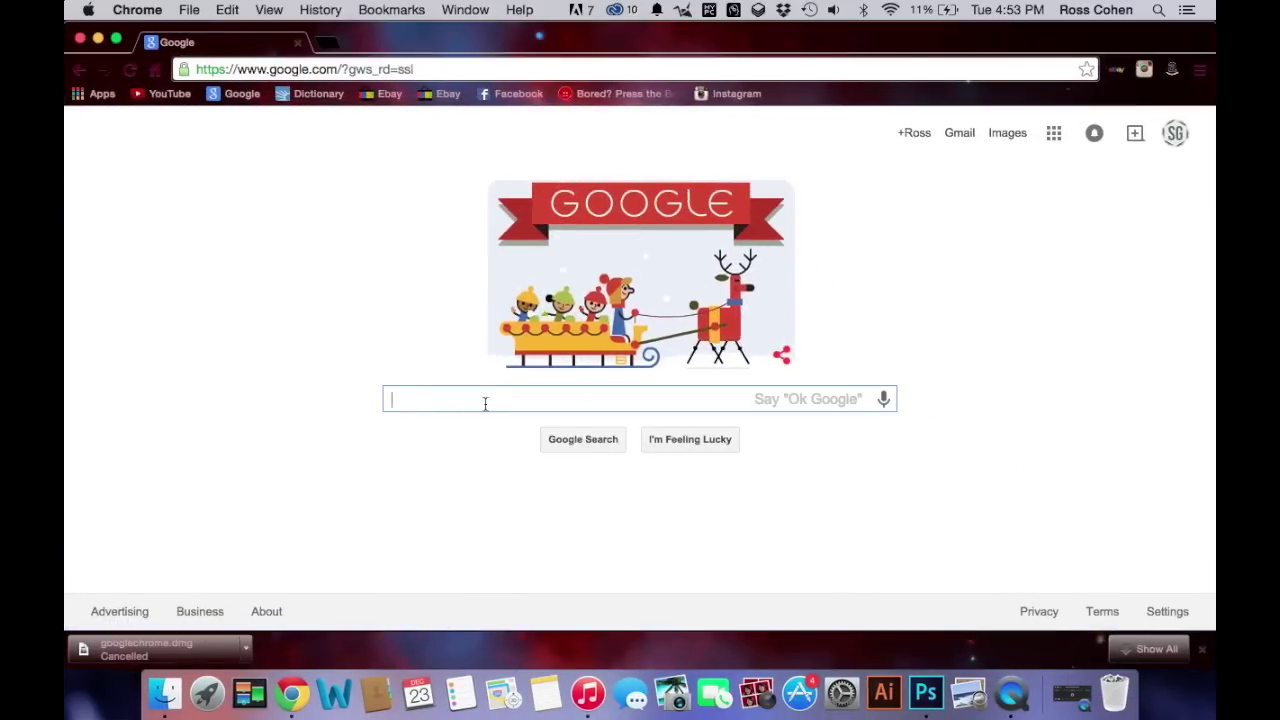
pyautogui.write('ru')
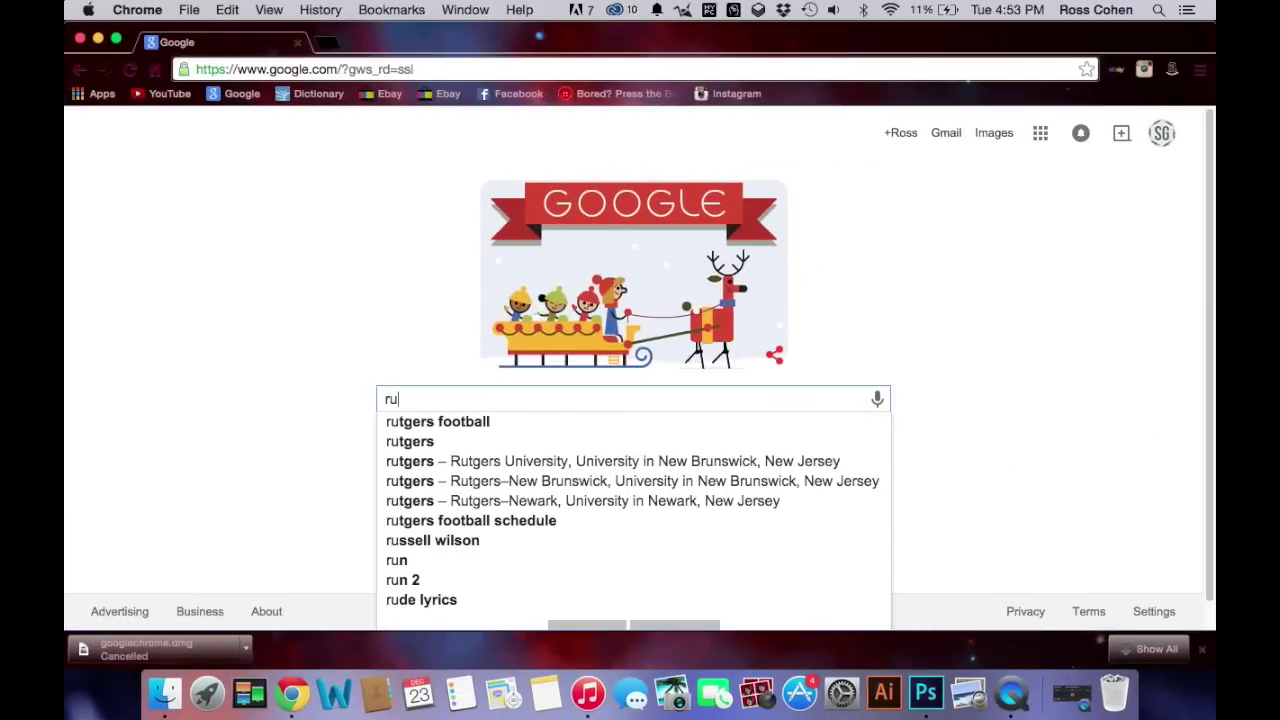
pyautogui.write('ssell')
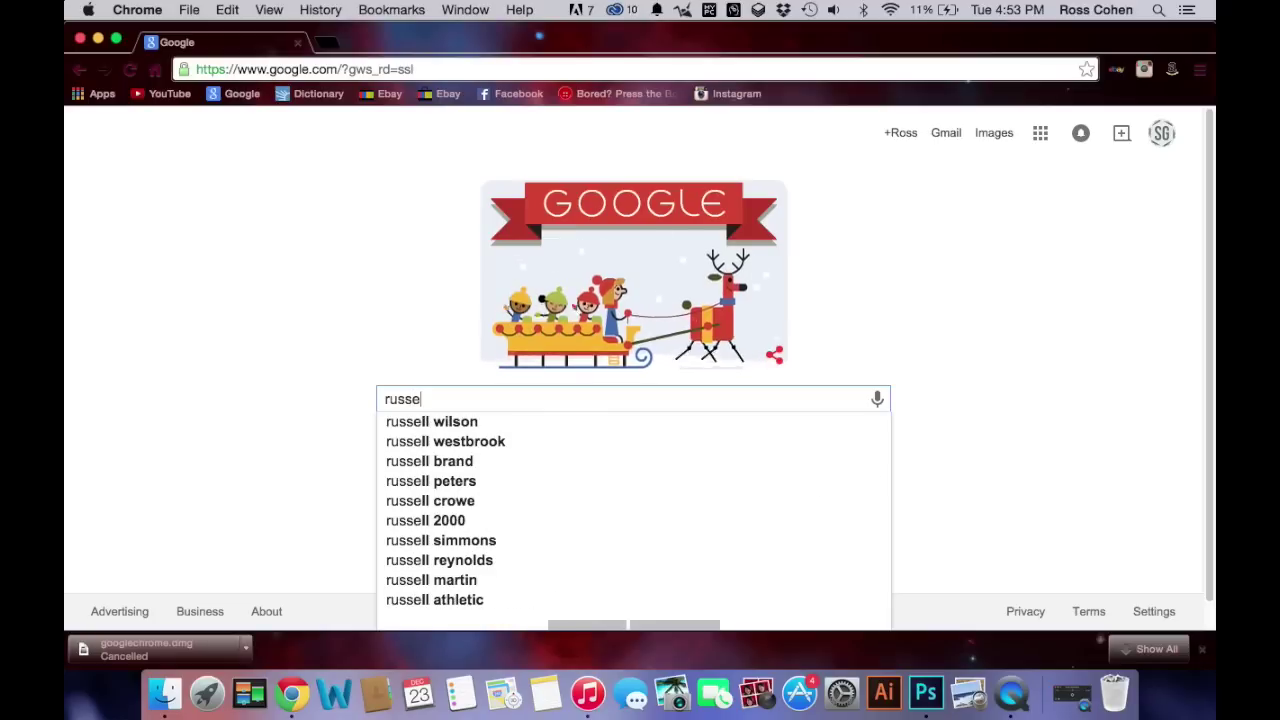
pyautogui.click(497, 439)
pyautogui.click(320, 186)
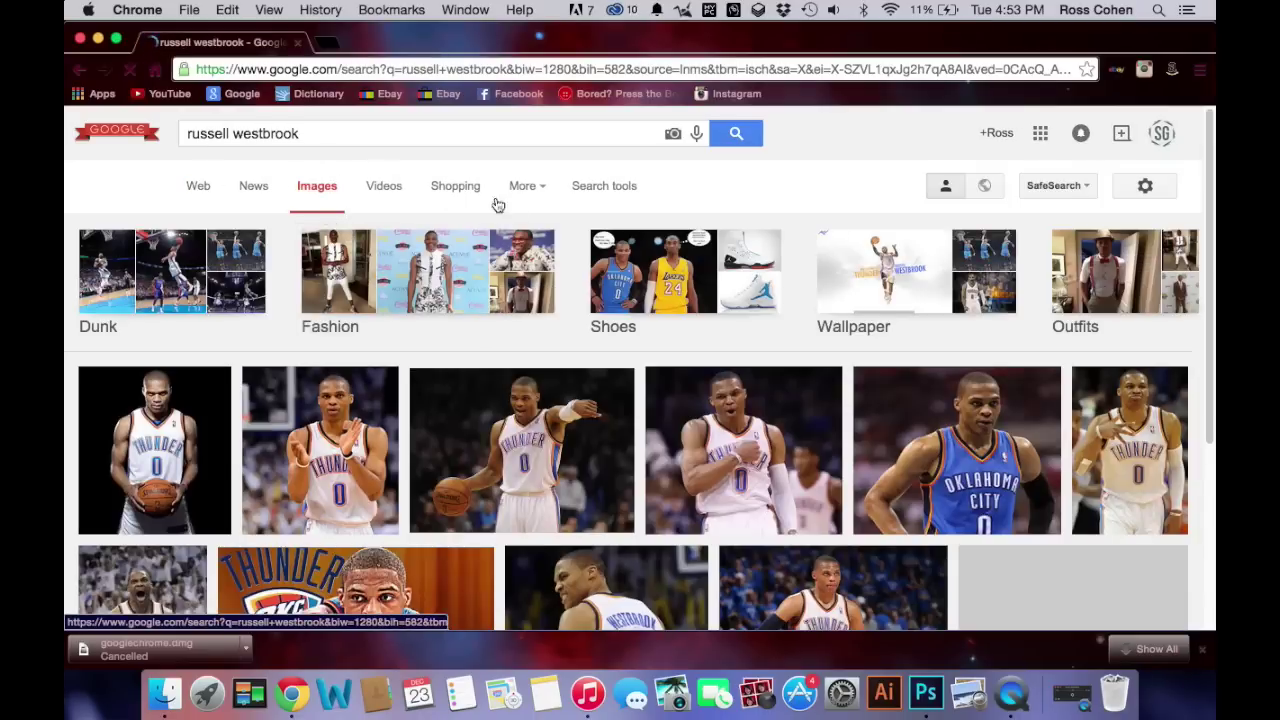
# Step: Filter the image results to sizes larger than 4 MP (2272×1704)
pyautogui.click(588, 186)
pyautogui.click(197, 229)
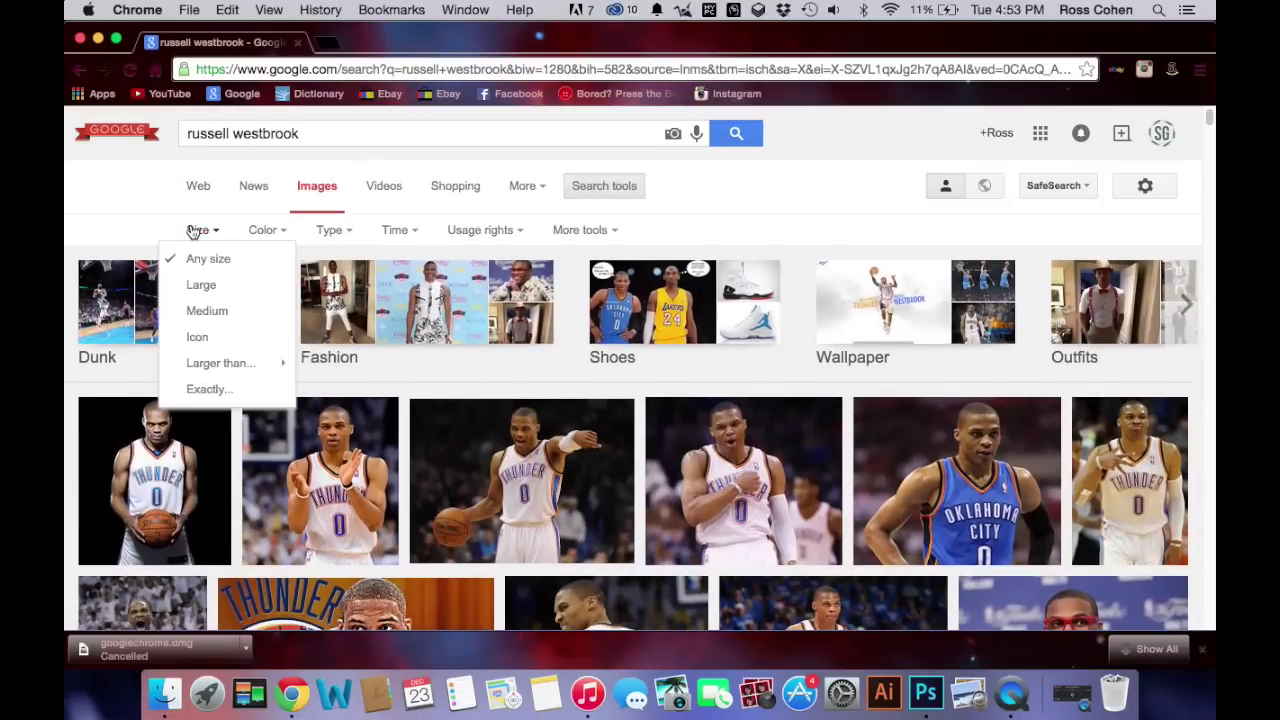
pyautogui.moveTo(280, 363)
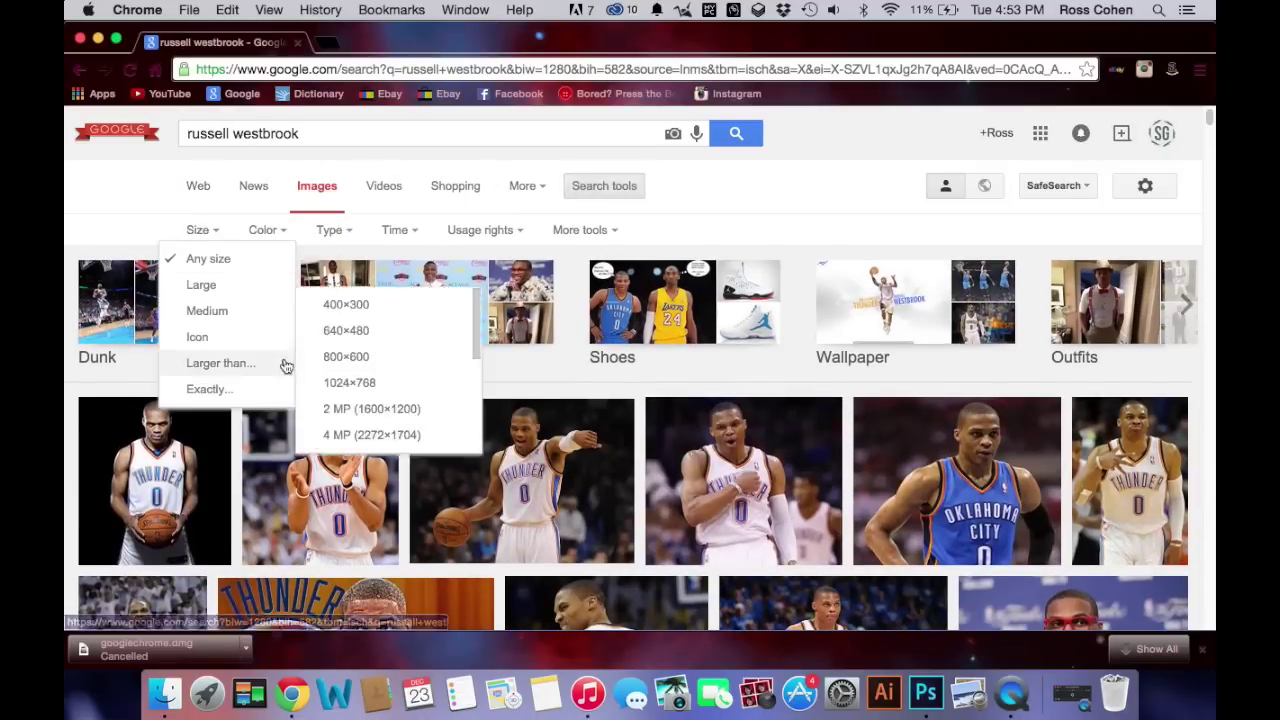
pyautogui.click(381, 437)
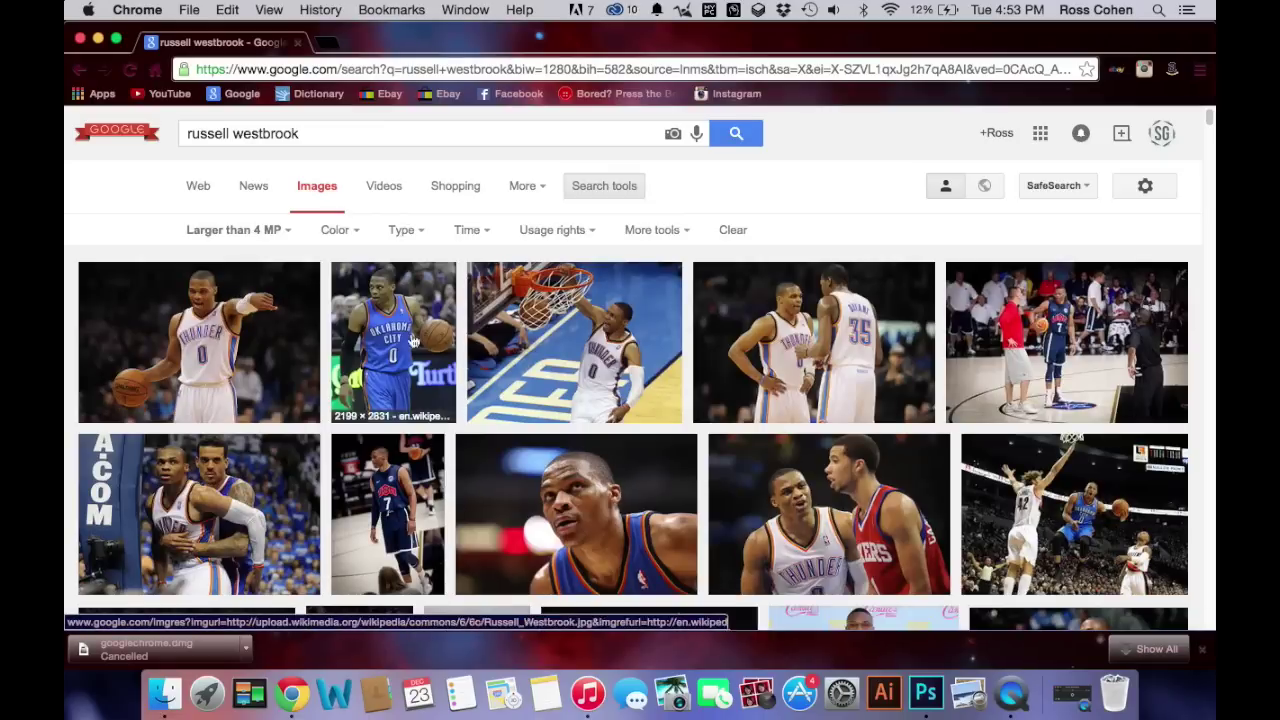
# Step: Open the full-size photo of the player pointing while dribbling in the white Thunder jersey and copy the image
pyautogui.click(285, 358)
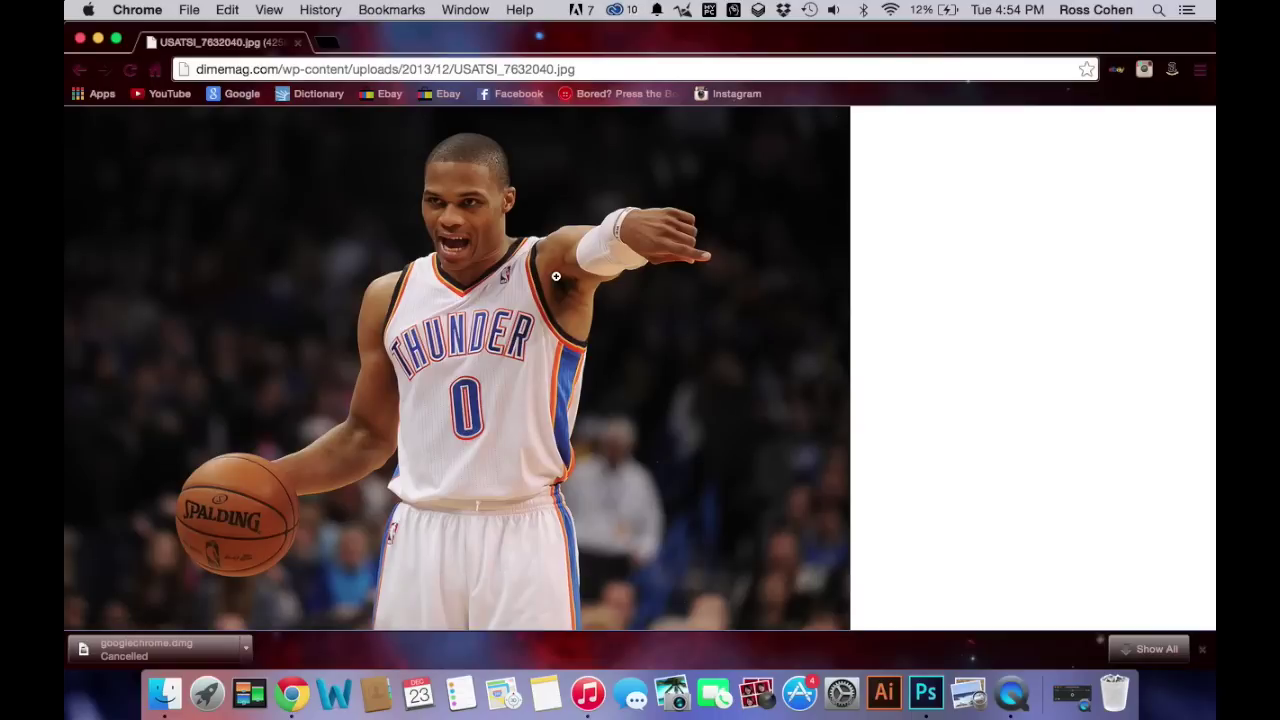
pyautogui.rightClick(557, 282)
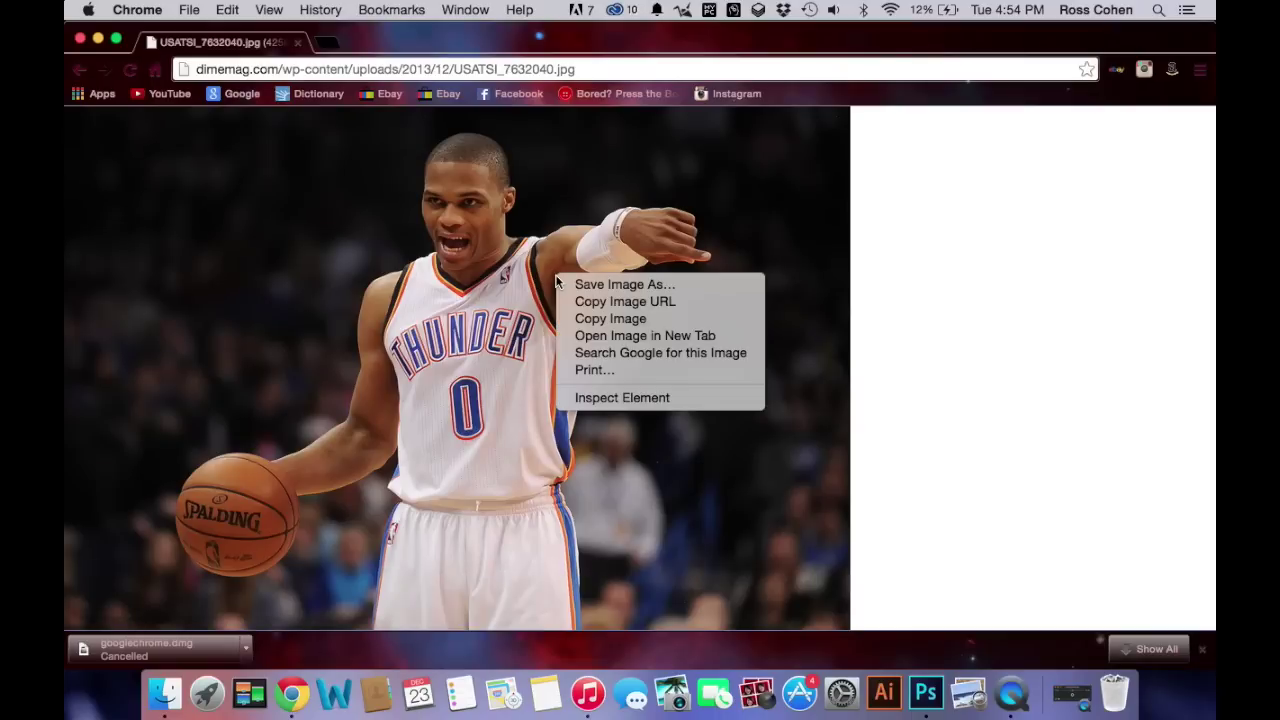
pyautogui.click(597, 316)
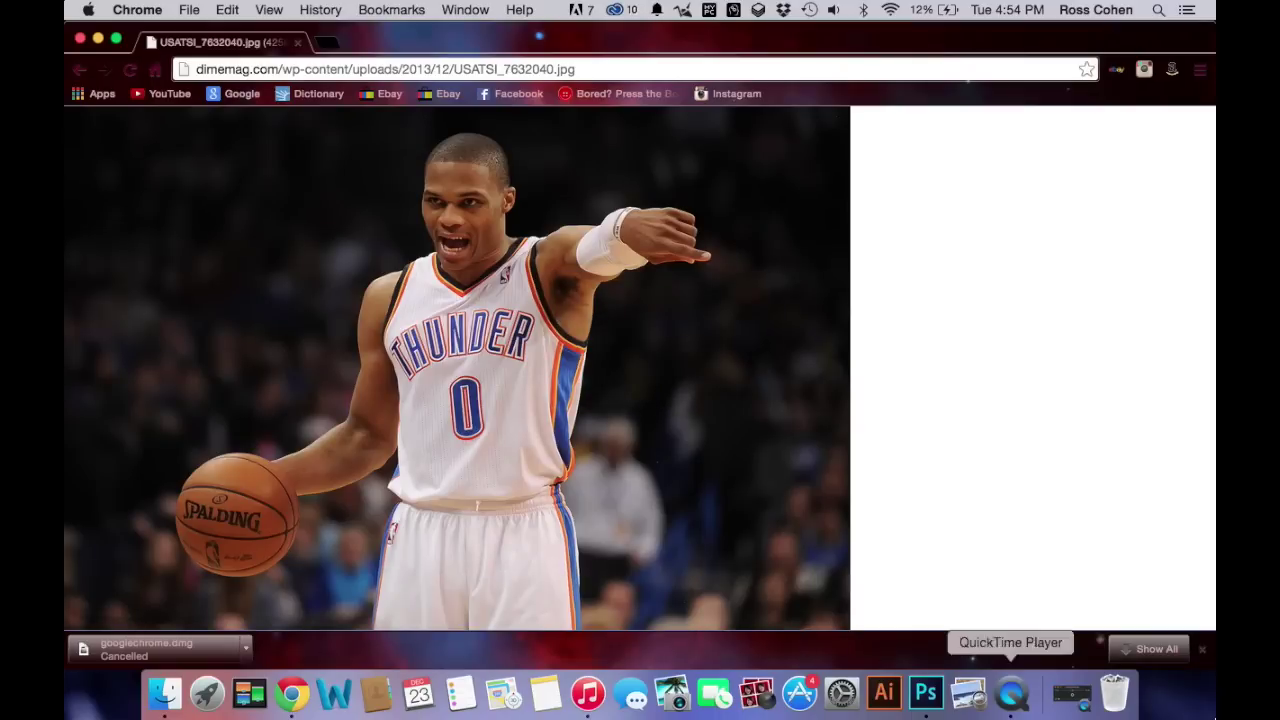
# Step: Switch to Photoshop and paste the copied photo as a new layer in the blank document
pyautogui.click(924, 712)
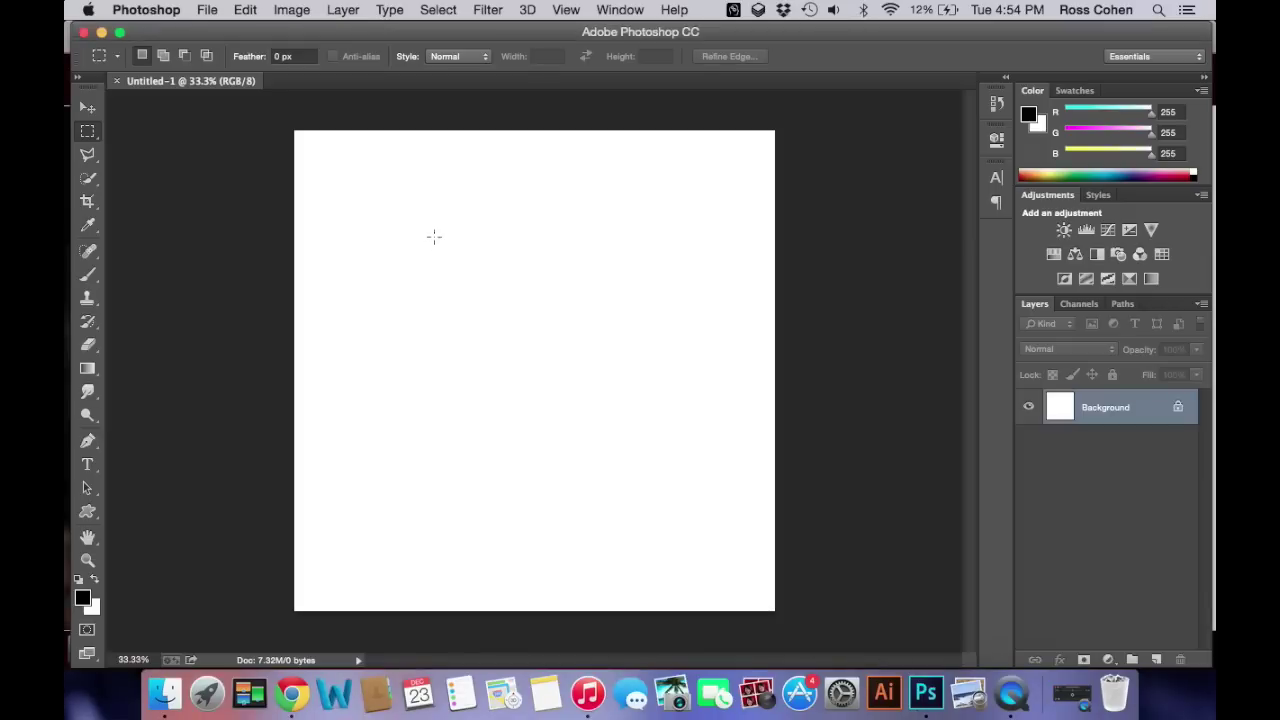
pyautogui.click(87, 107)
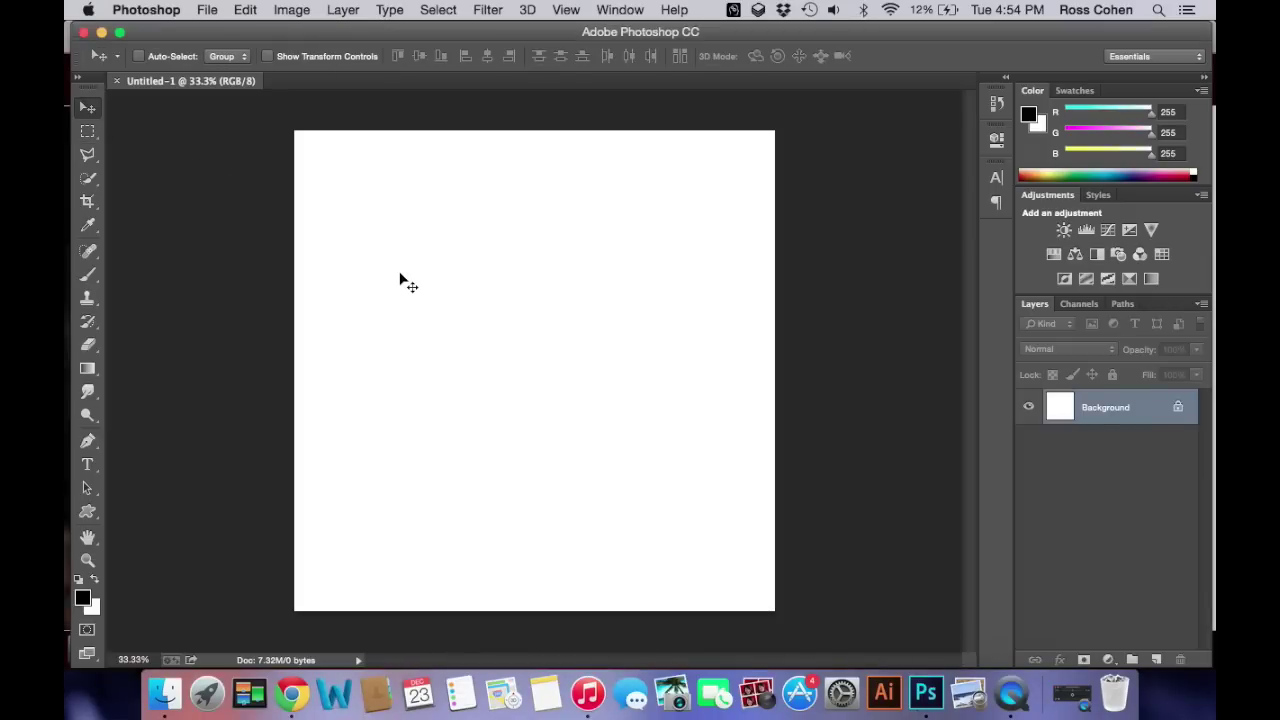
pyautogui.press('super+v')
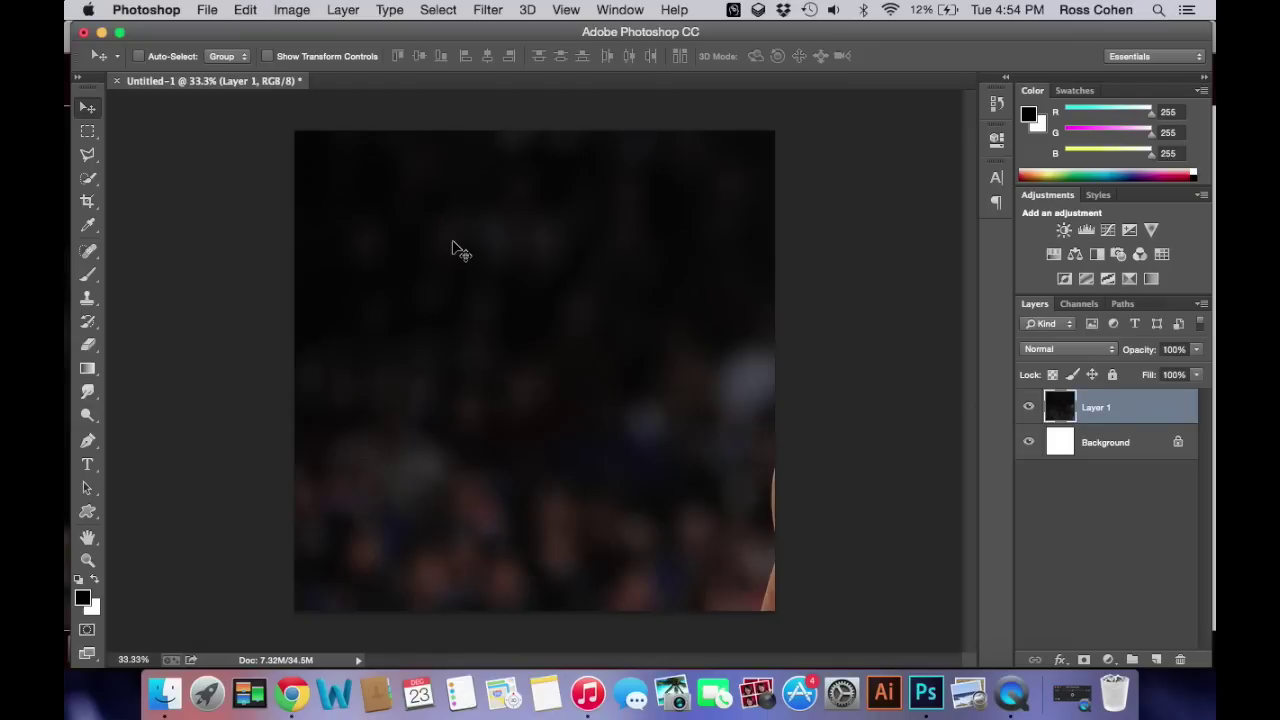
# Step: Scale the pasted photo proportionally to about 51% and position it so the ball and the pointing hand both fit on the canvas
pyautogui.press('super+t')
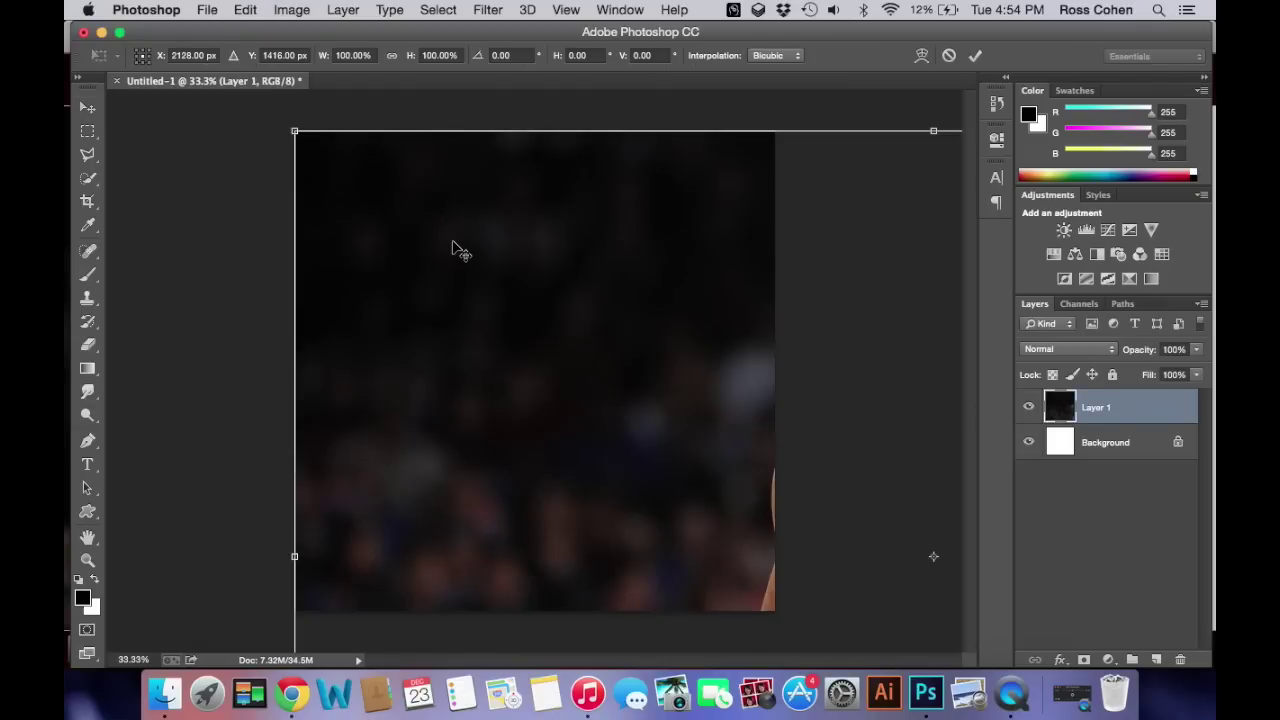
pyautogui.press('super+0')
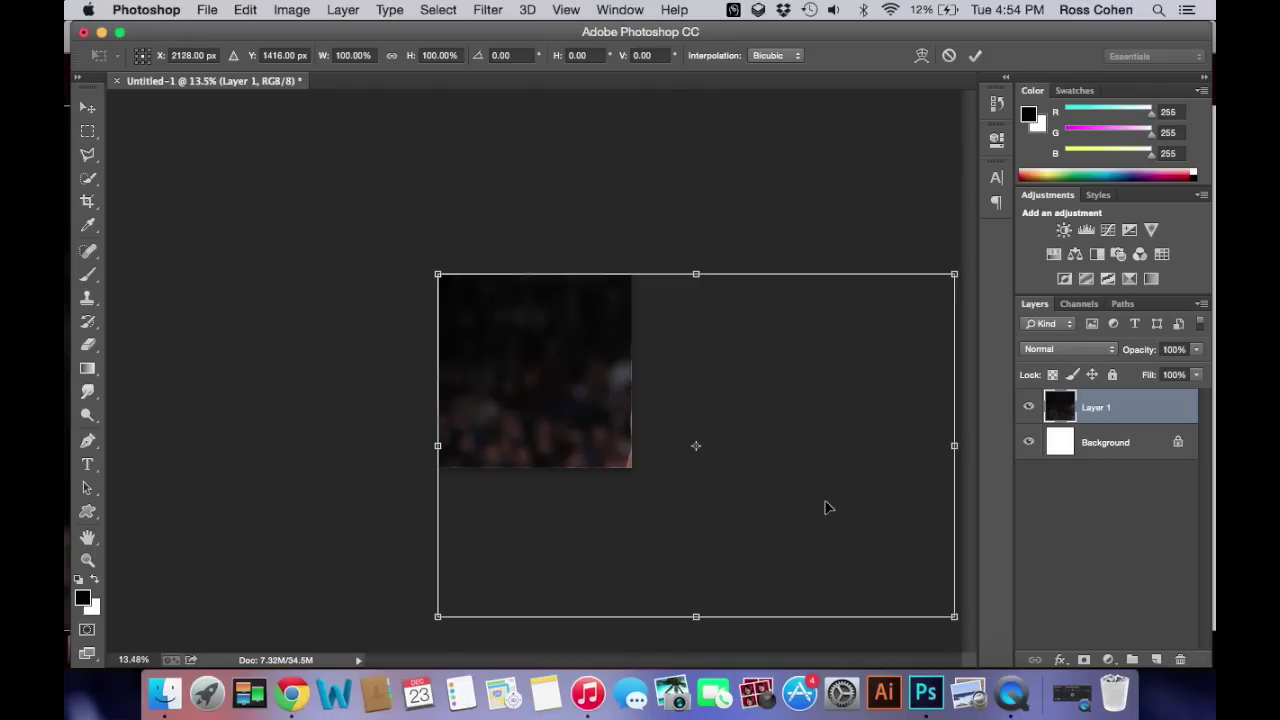
pyautogui.moveTo(957, 621); pyautogui.dragTo(708, 503)
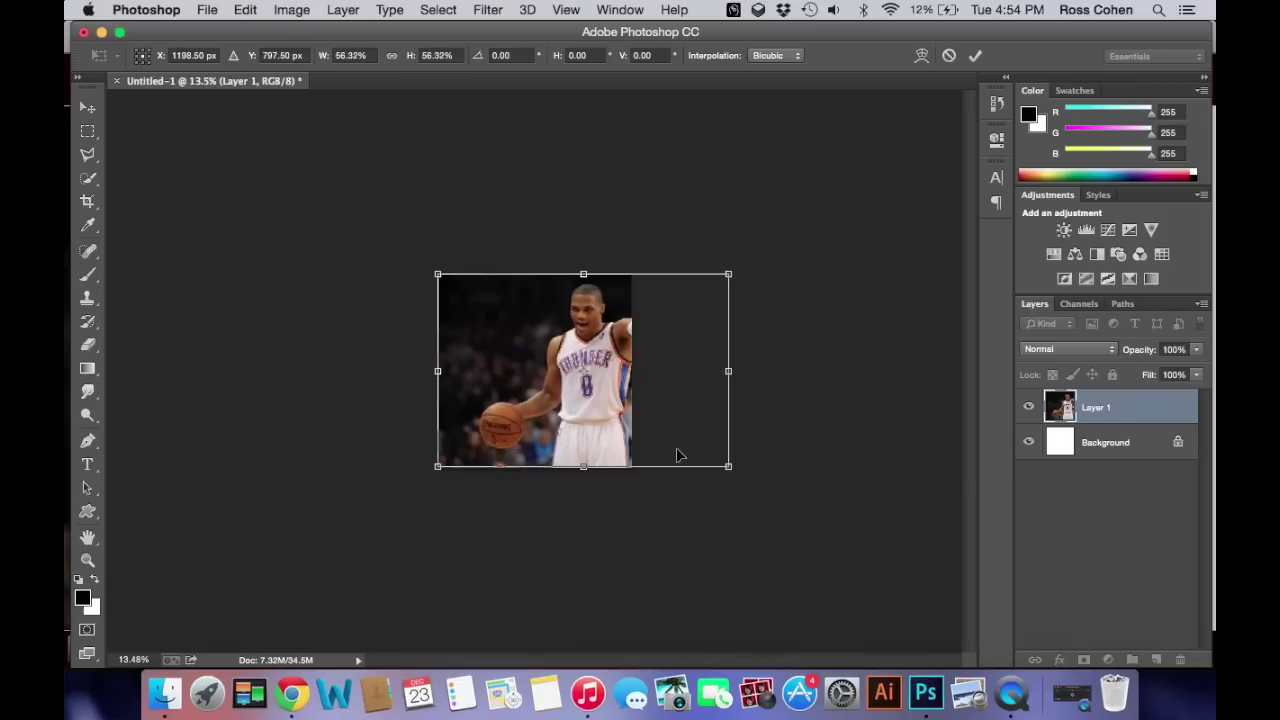
pyautogui.moveTo(669, 429); pyautogui.dragTo(634, 431)
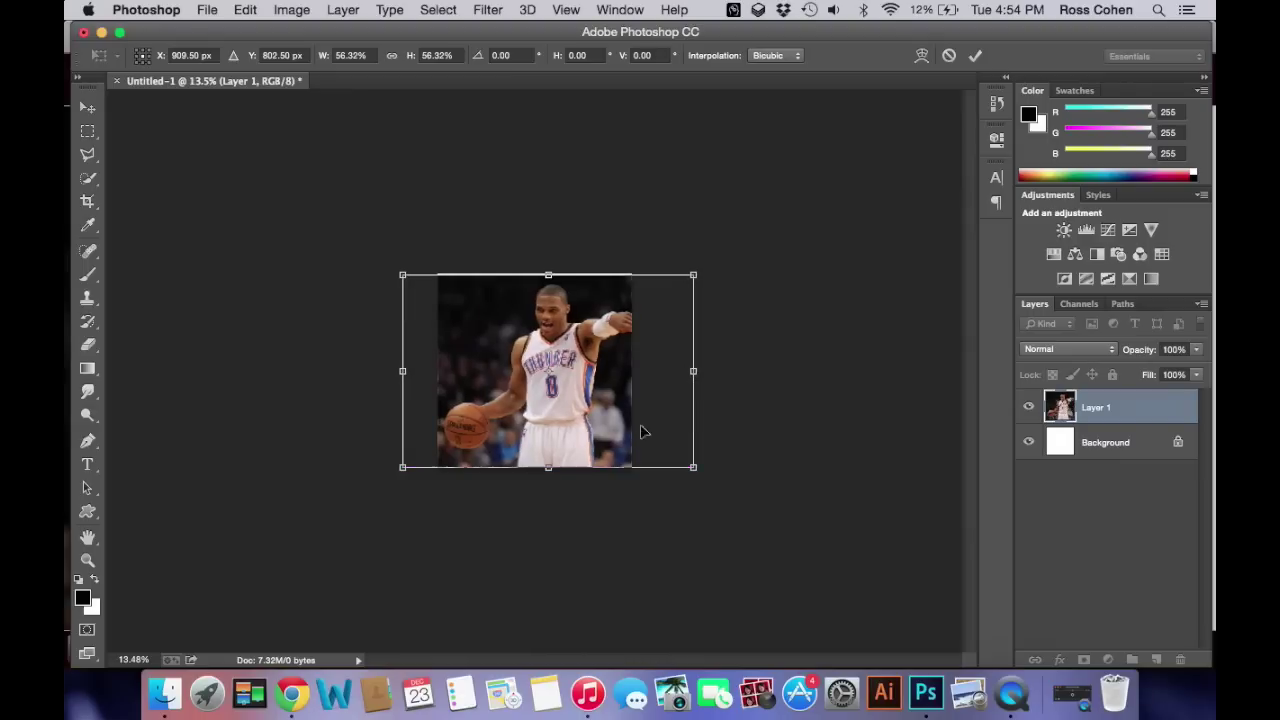
pyautogui.moveTo(694, 468); pyautogui.dragTo(617, 413)
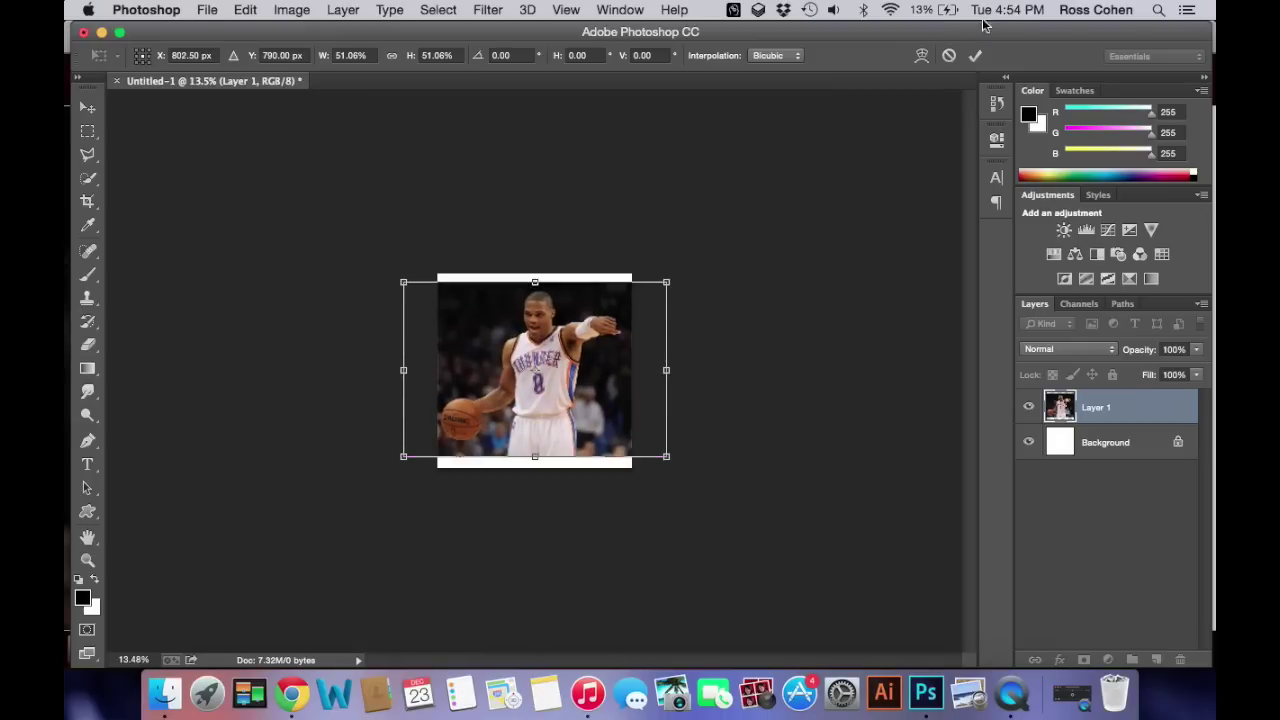
pyautogui.click(975, 56)
pyautogui.press('super+0')
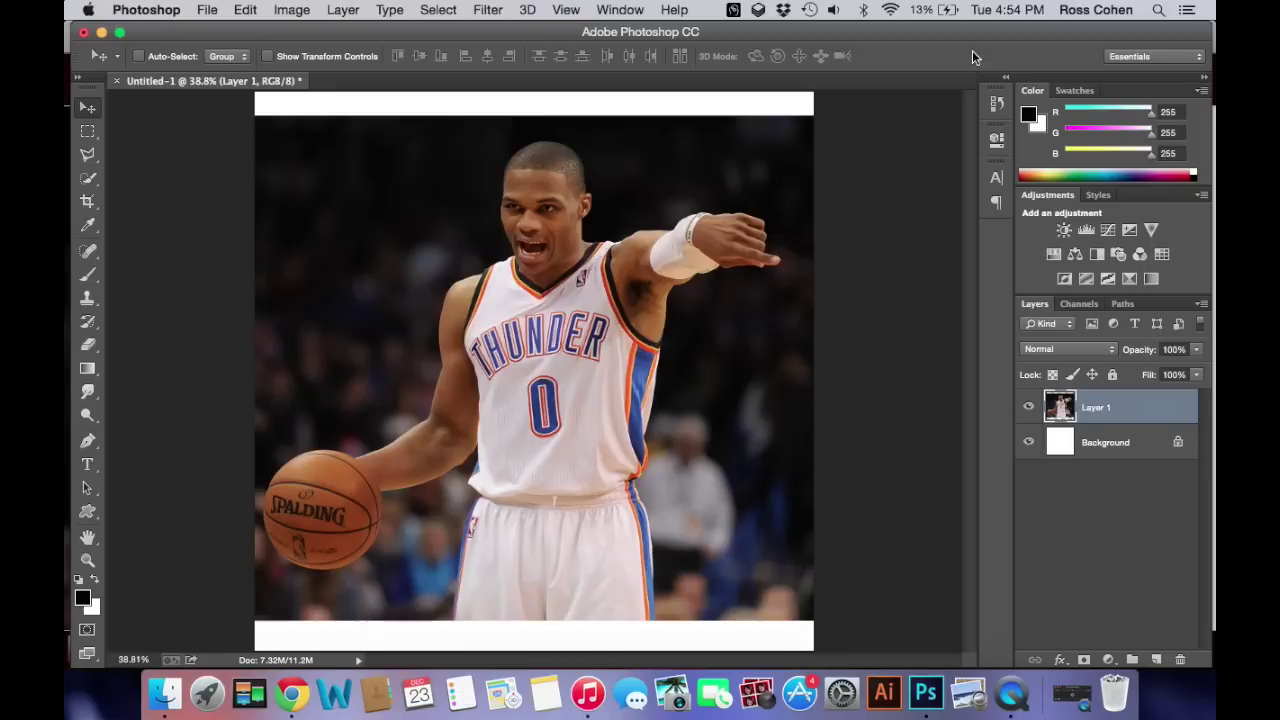
pyautogui.moveTo(683, 228); pyautogui.dragTo(694, 234)
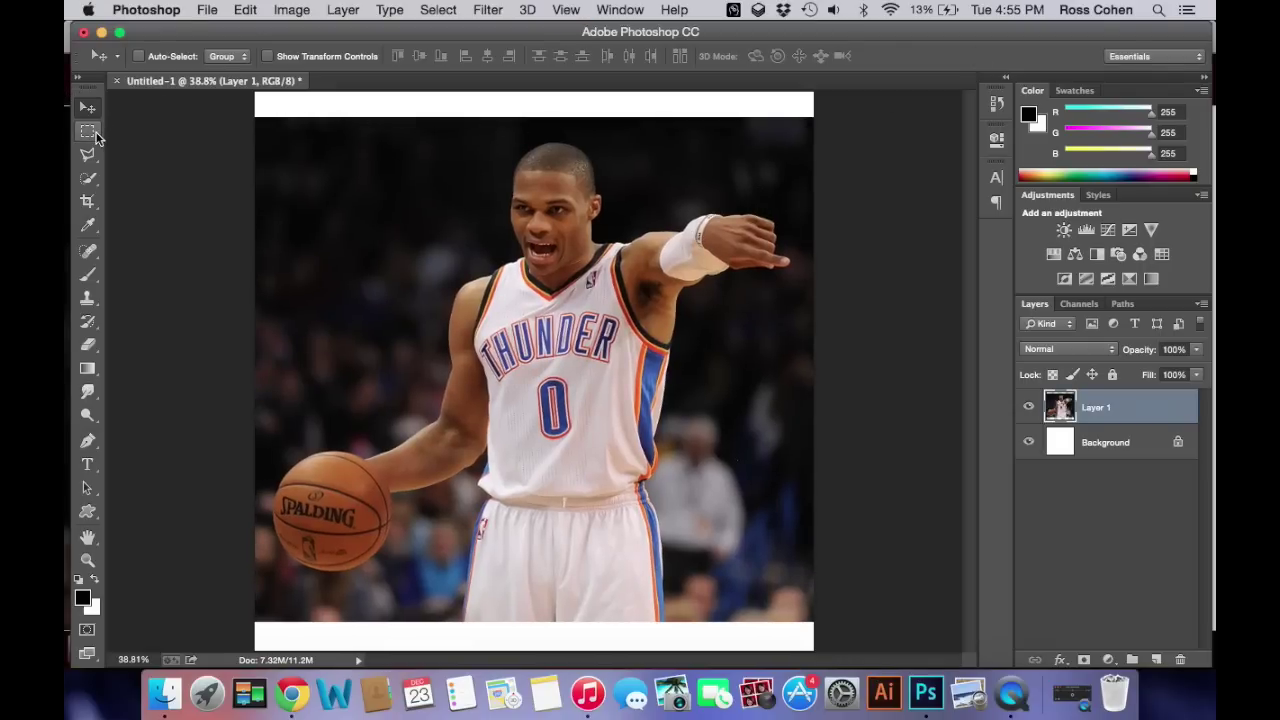
# Step: Select the white strip above the photo, fill it using Content-Aware at 100% opacity, and deselect
pyautogui.click(96, 132)
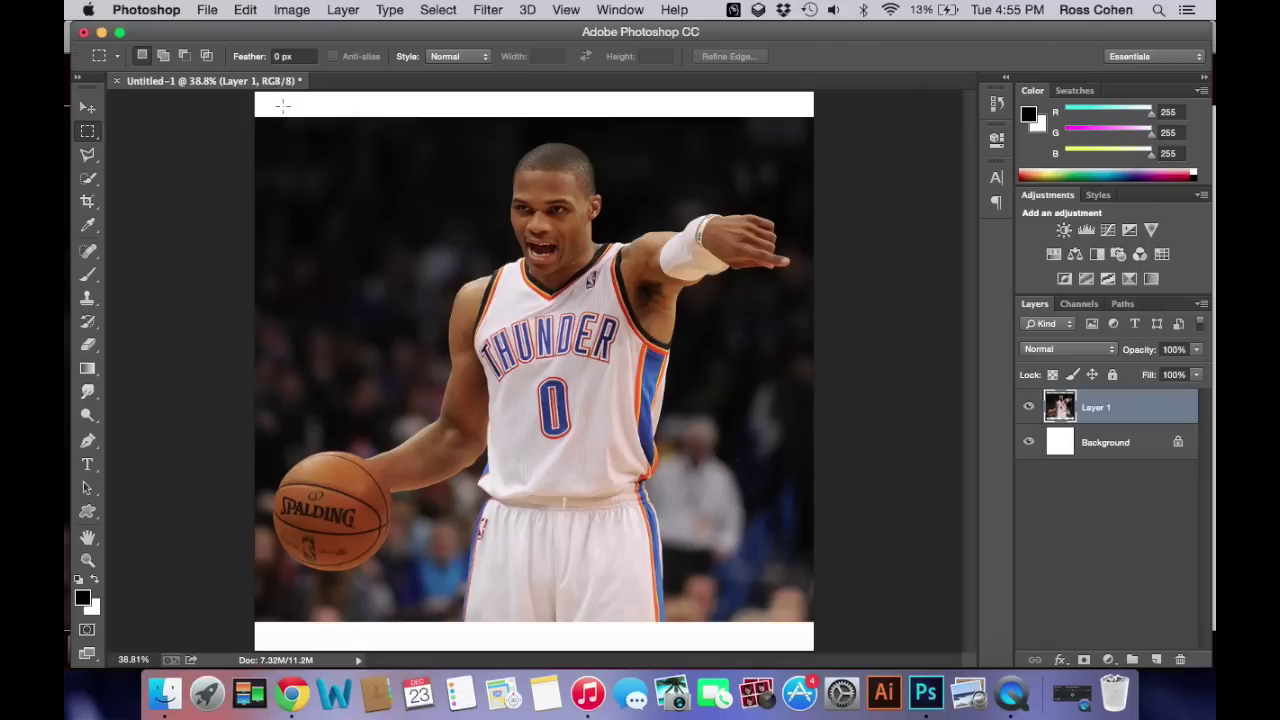
pyautogui.moveTo(252, 113); pyautogui.dragTo(823, 44)
pyautogui.click(245, 9)
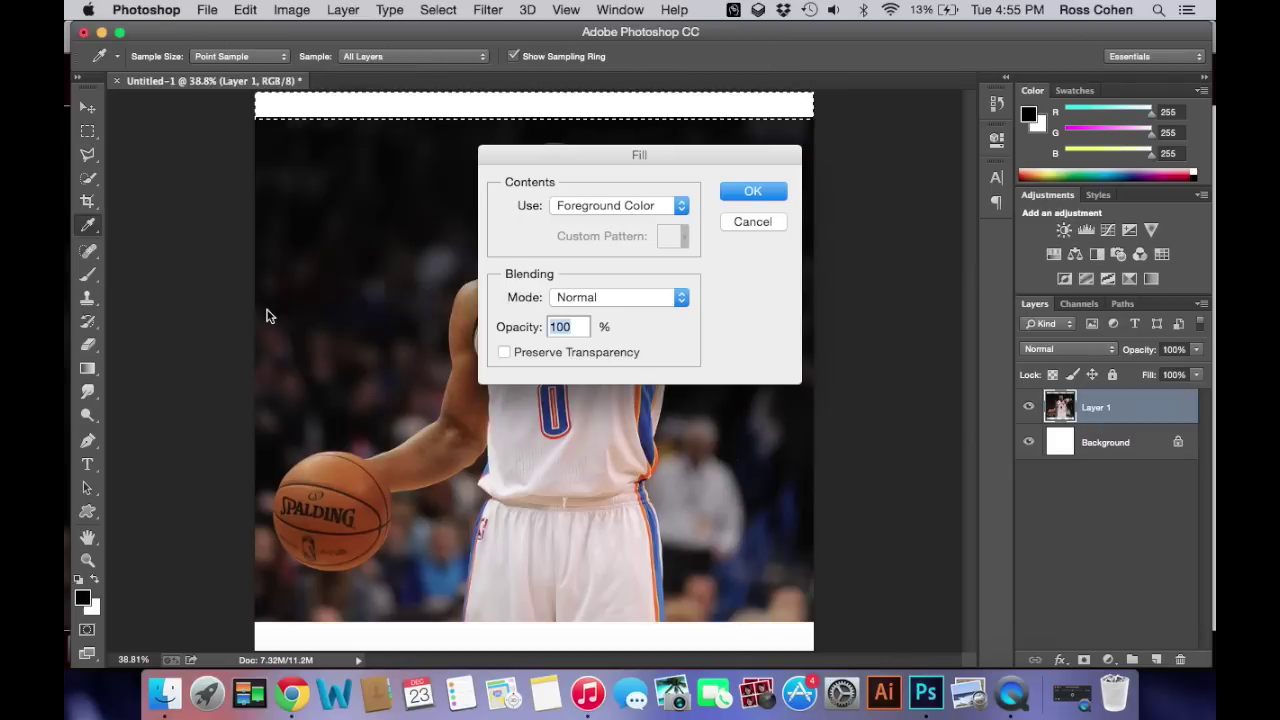
pyautogui.click(560, 212)
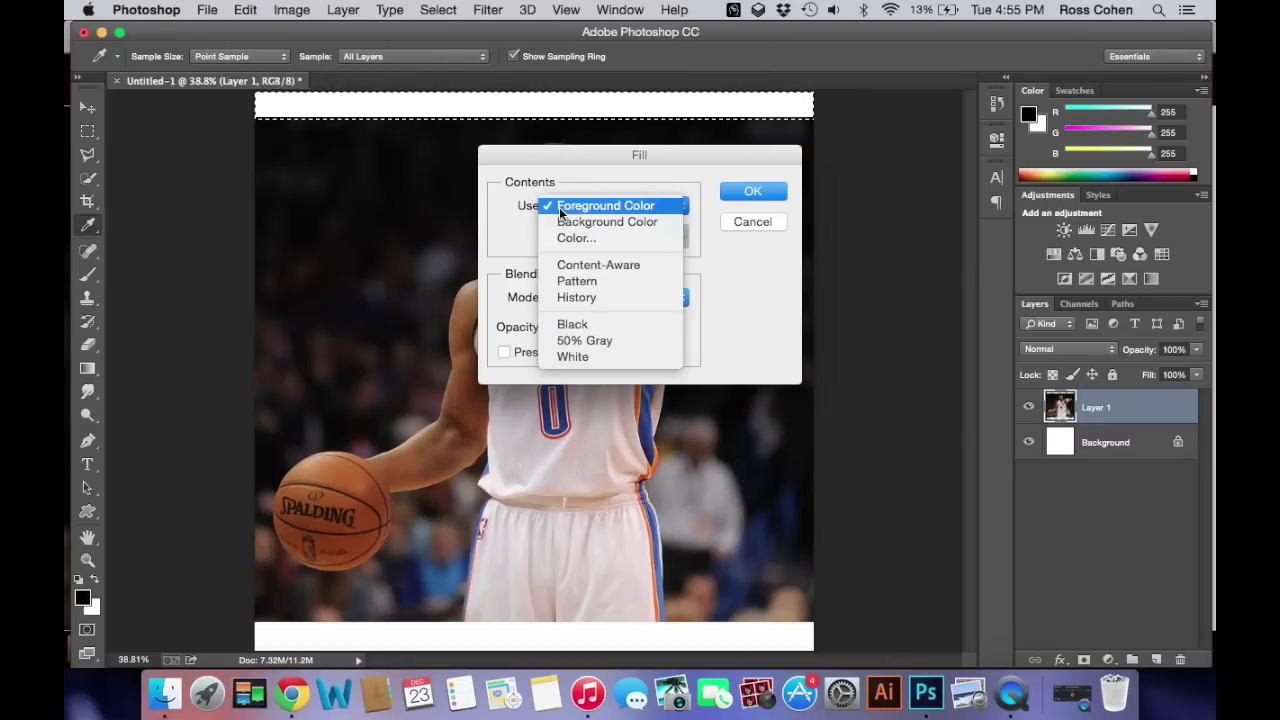
pyautogui.click(592, 265)
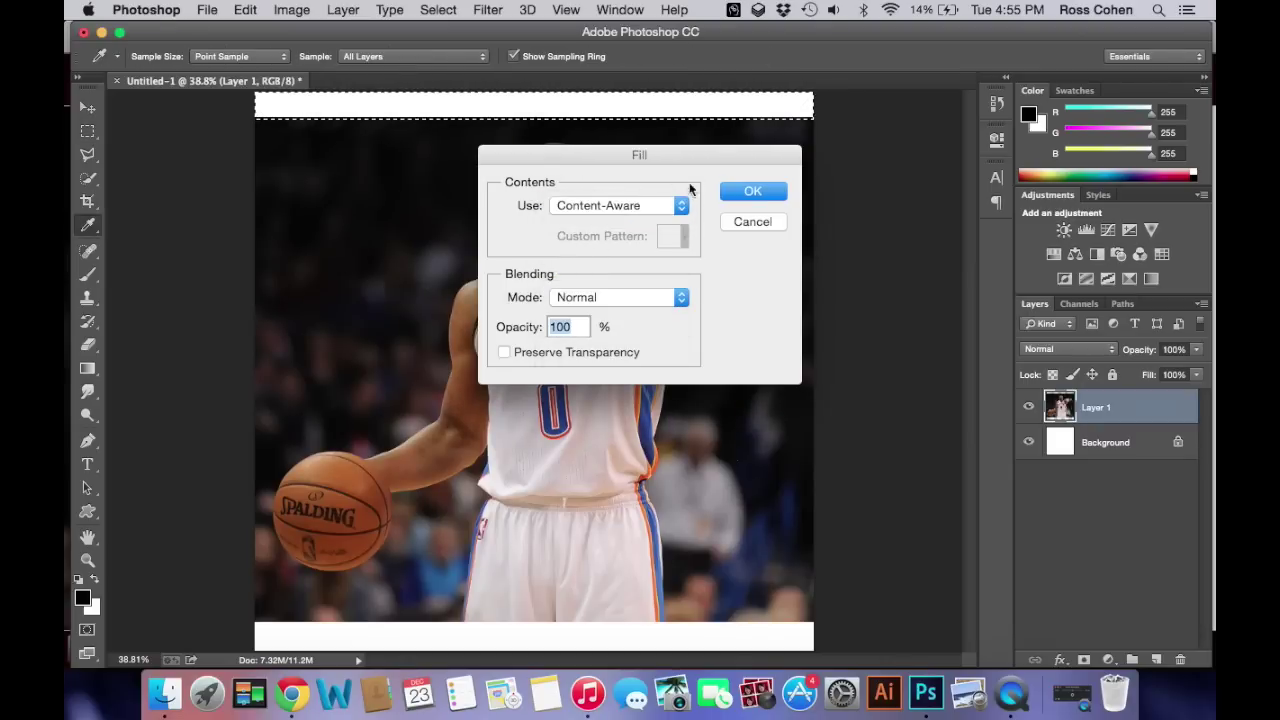
pyautogui.click(727, 195)
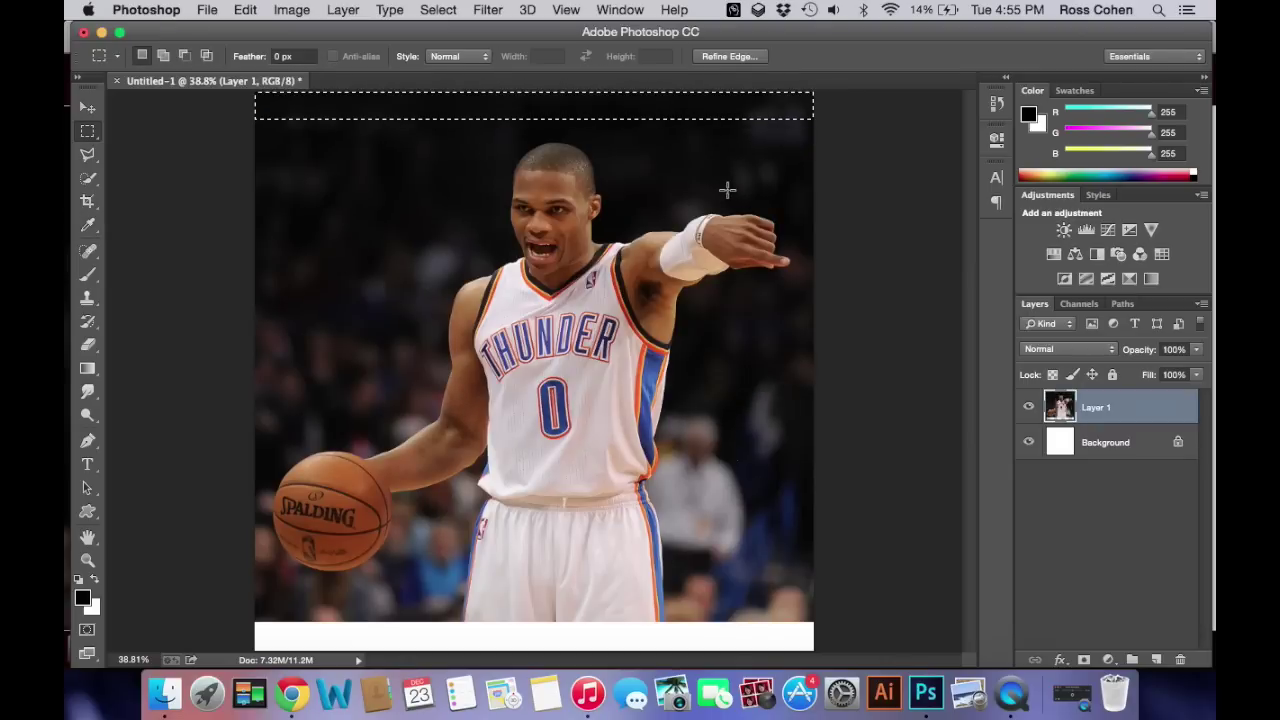
pyautogui.press('super+d')
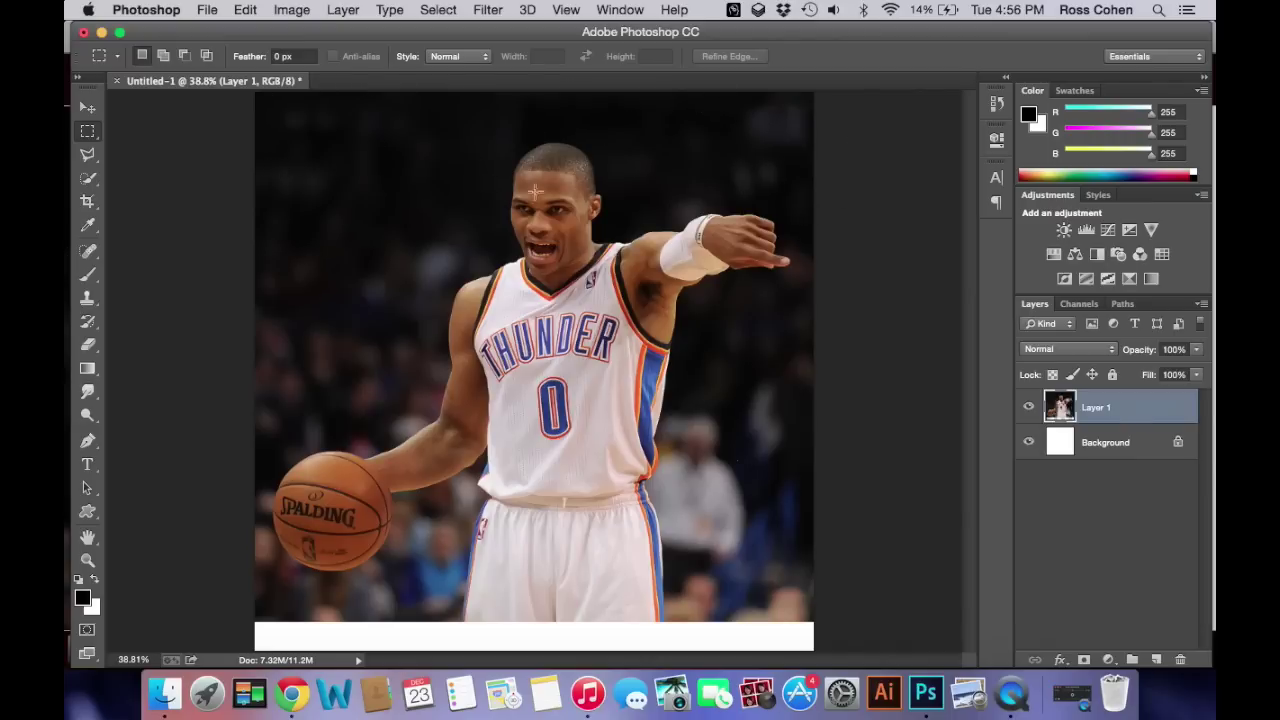
# Step: Extend the player's shorts down to the canvas edge with the Clone Stamp, using a 250 px brush
pyautogui.click(87, 299)
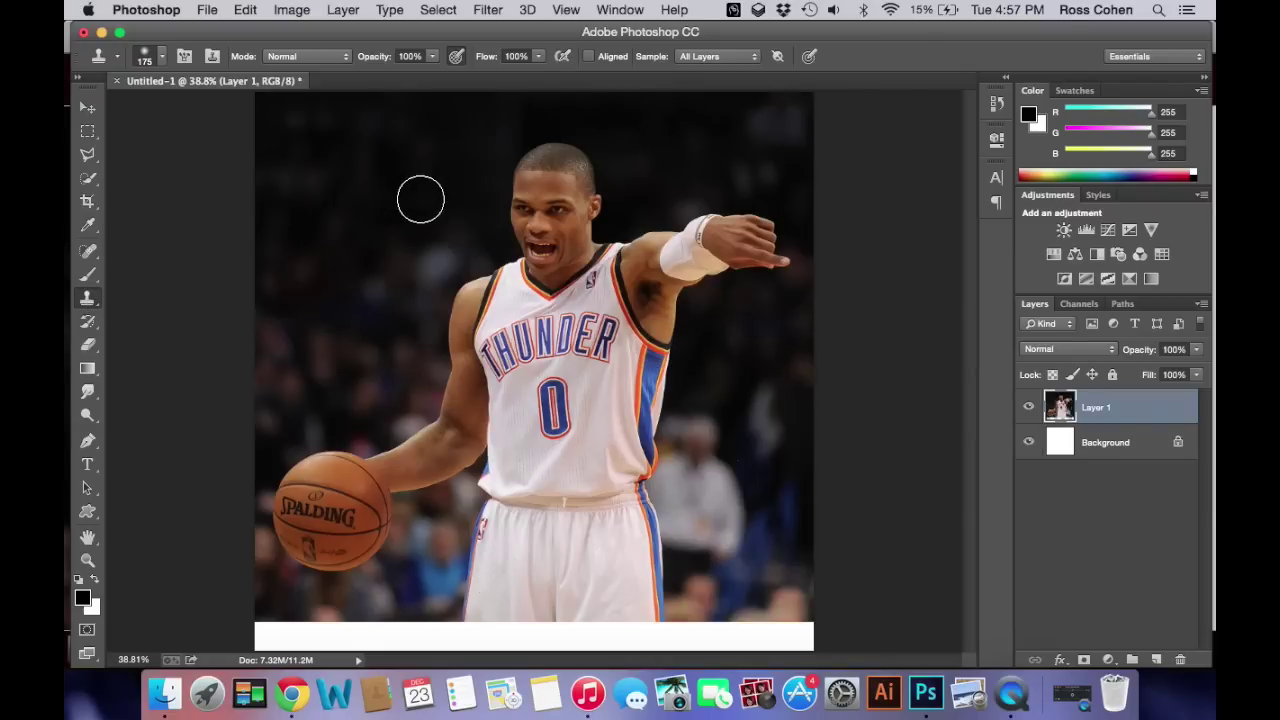
pyautogui.click(89, 300)
pyautogui.keyDown('alt'); pyautogui.click(485, 617); pyautogui.keyUp('alt')
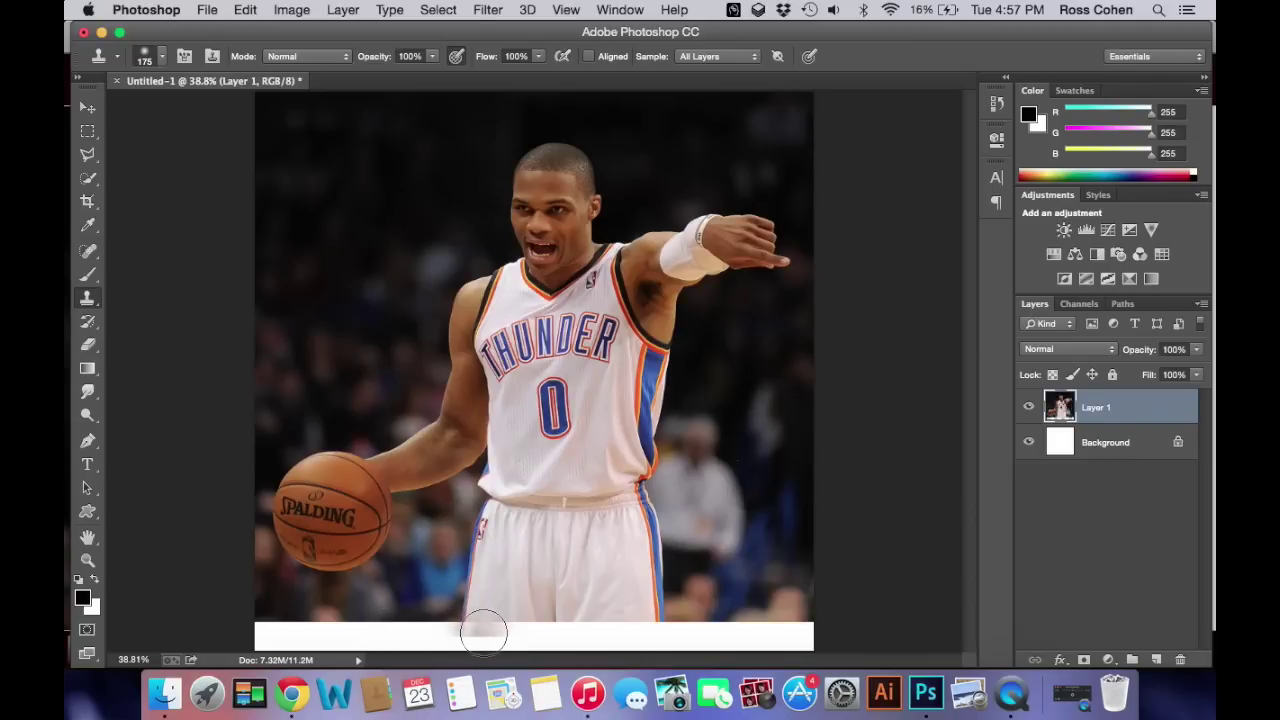
pyautogui.press(']')
pyautogui.press(']')
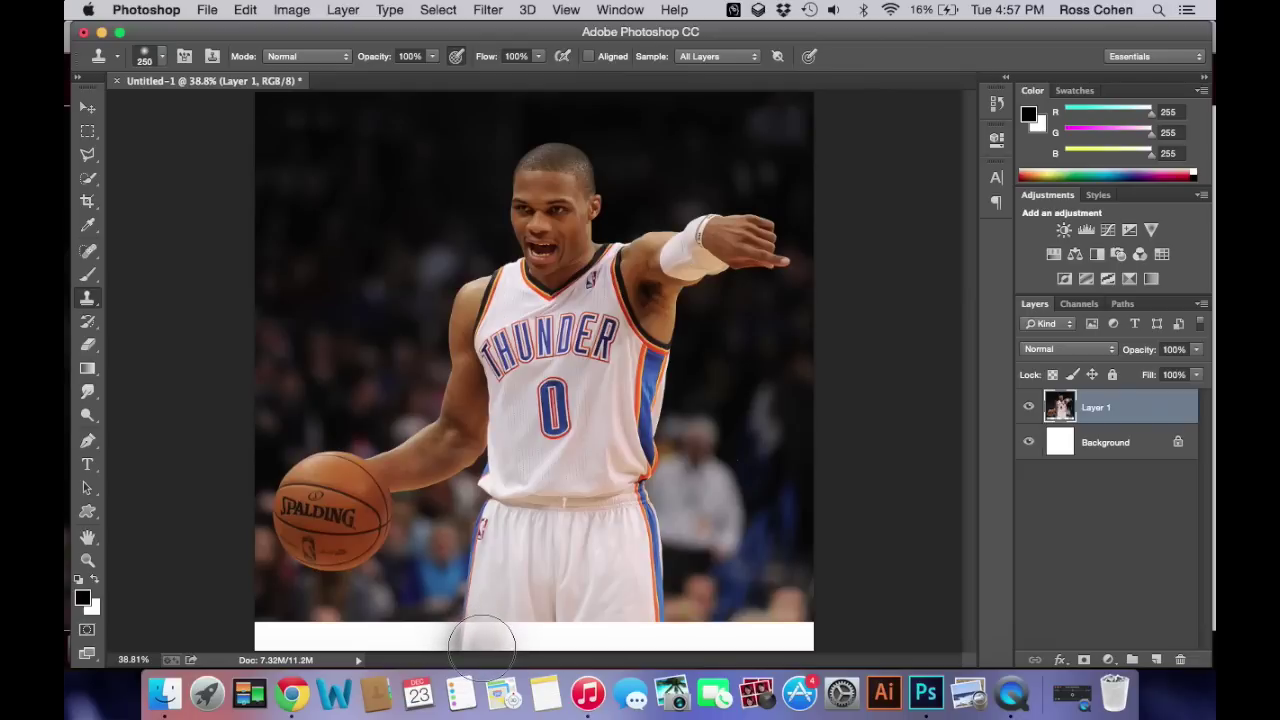
pyautogui.moveTo(484, 632)
pyautogui.mouseDown()
pyautogui.moveTo(692, 582)
pyautogui.moveTo(516, 610)
pyautogui.moveTo(482, 641)
pyautogui.moveTo(483, 621)
pyautogui.moveTo(590, 628)
pyautogui.moveTo(540, 620)
pyautogui.moveTo(610, 608)
pyautogui.moveTo(634, 628)
pyautogui.moveTo(627, 618)
pyautogui.moveTo(611, 635)
pyautogui.moveTo(624, 608)
pyautogui.moveTo(616, 629)
pyautogui.moveTo(583, 614)
pyautogui.moveTo(520, 618)
pyautogui.moveTo(614, 609)
pyautogui.mouseUp()
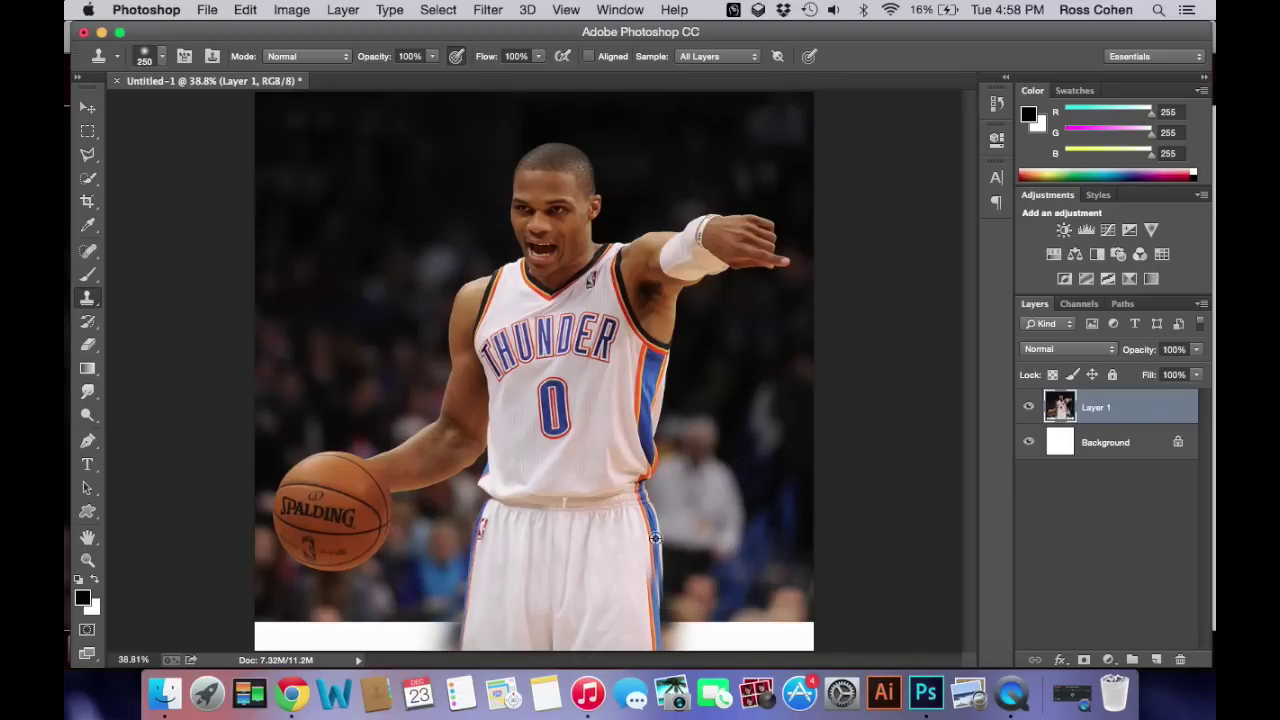
# Step: Clone the blue side stripe and adjacent background down to the canvas edge with a 150 px Clone Stamp brush
pyautogui.press('[')
pyautogui.press('[')
pyautogui.press('[')
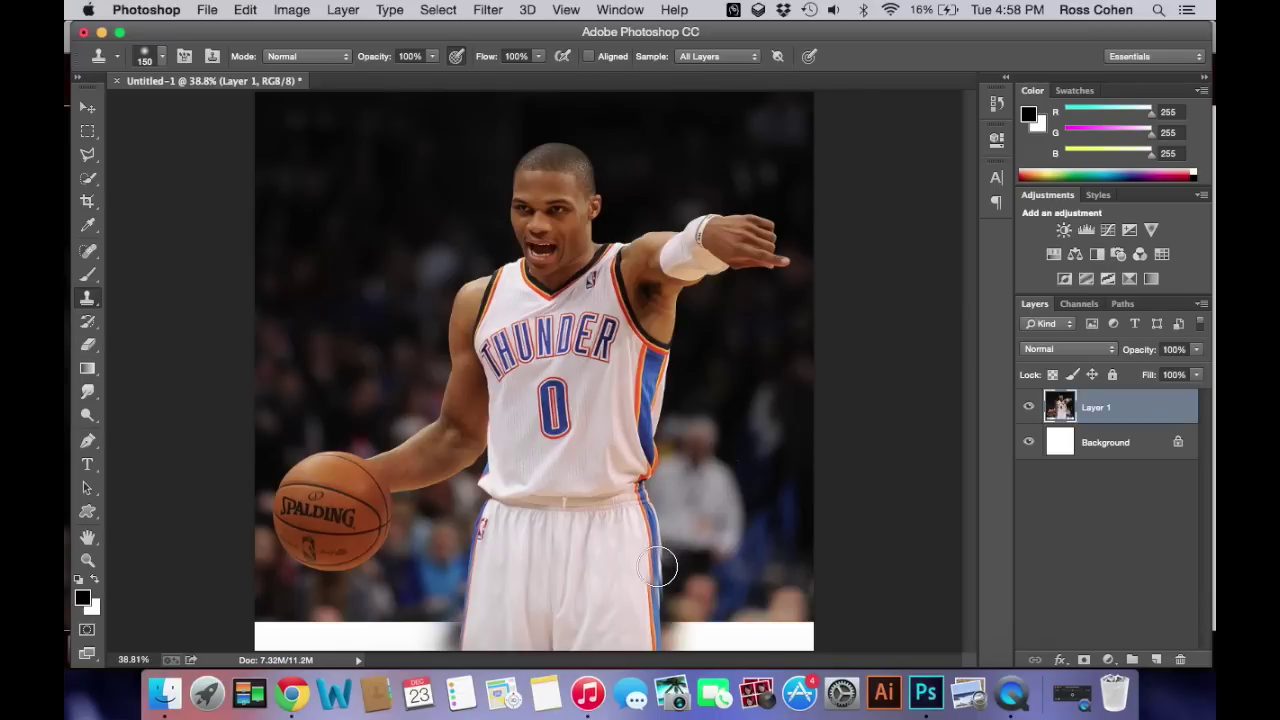
pyautogui.moveTo(660, 570)
pyautogui.mouseDown()
pyautogui.moveTo(660, 635)
pyautogui.moveTo(660, 555)
pyautogui.moveTo(656, 640)
pyautogui.moveTo(662, 548)
pyautogui.moveTo(698, 657)
pyautogui.moveTo(690, 640)
pyautogui.mouseUp()
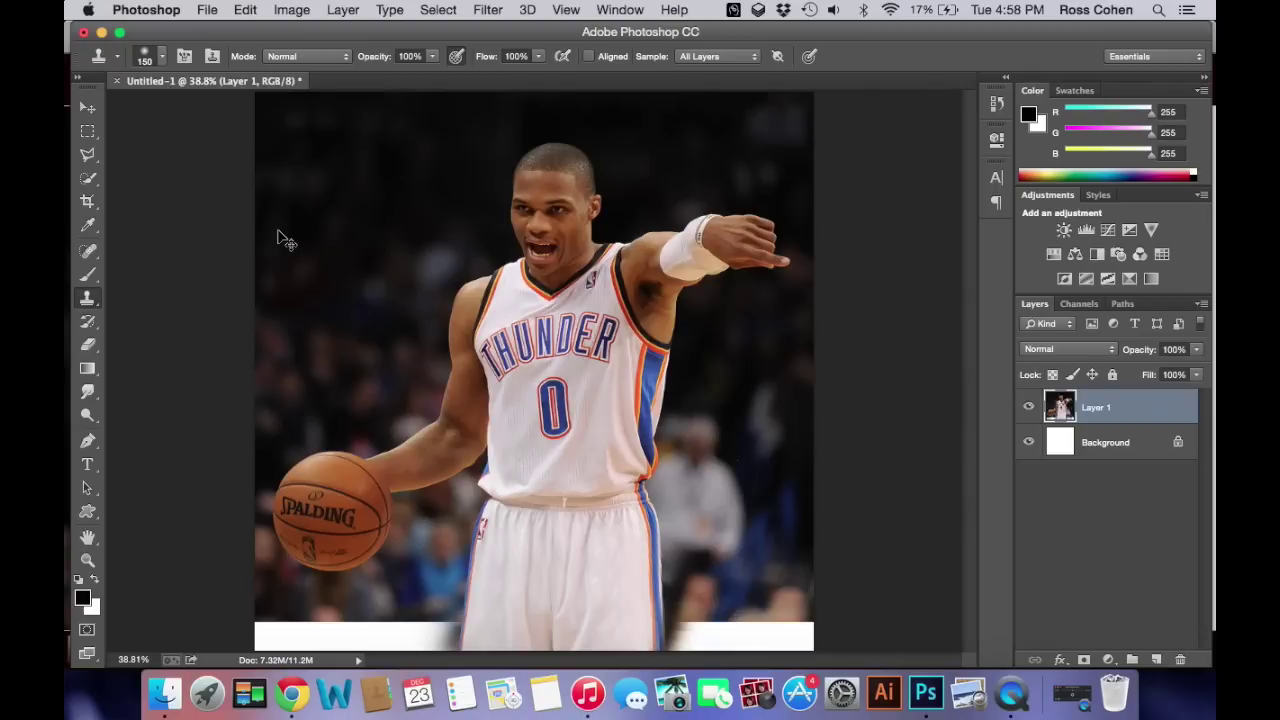
# Step: Select the white strip left of the shorts at the canvas bottom, fill it using Content-Aware at 100% opacity, and deselect
pyautogui.click(87, 131)
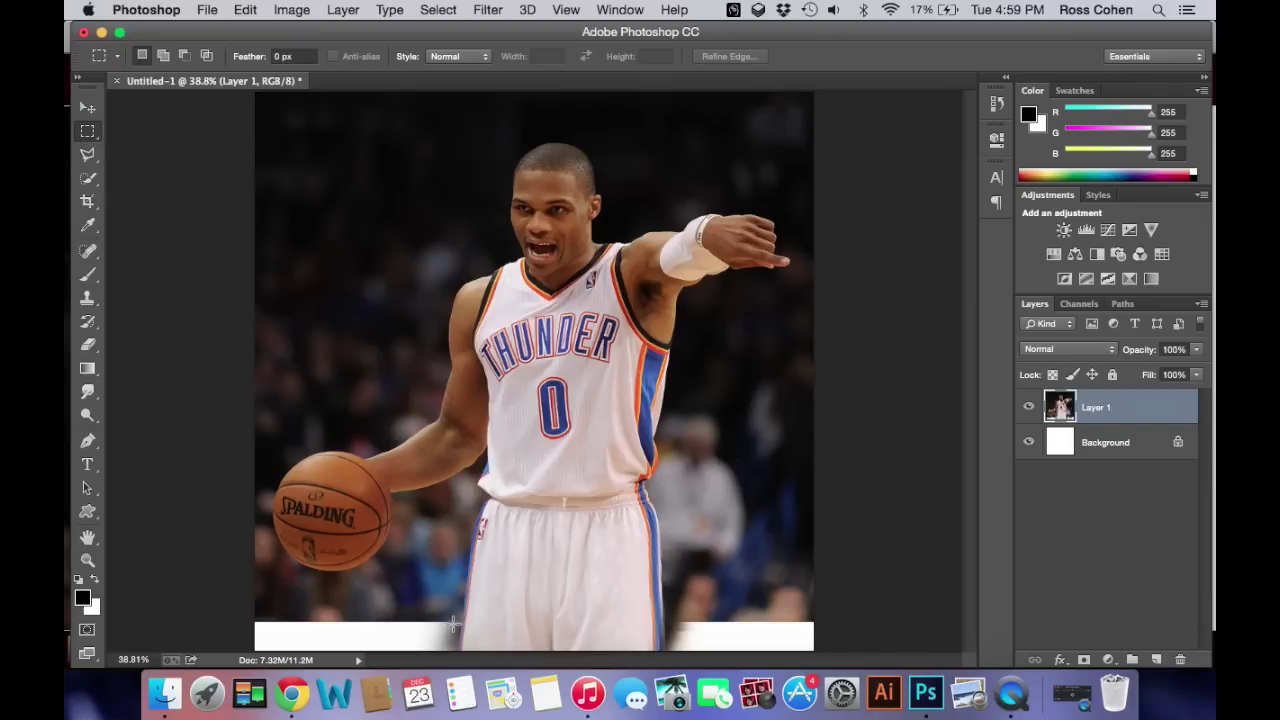
pyautogui.moveTo(454, 617); pyautogui.dragTo(165, 655)
pyautogui.click(240, 10)
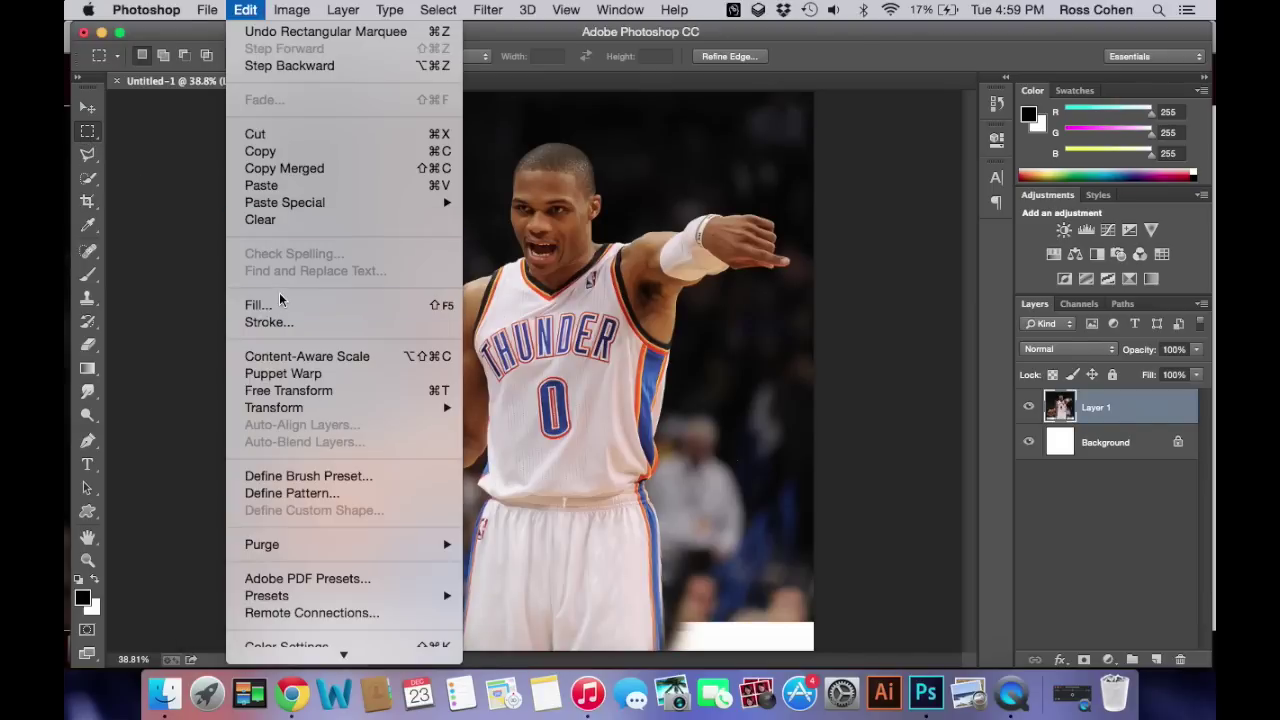
pyautogui.click(262, 305)
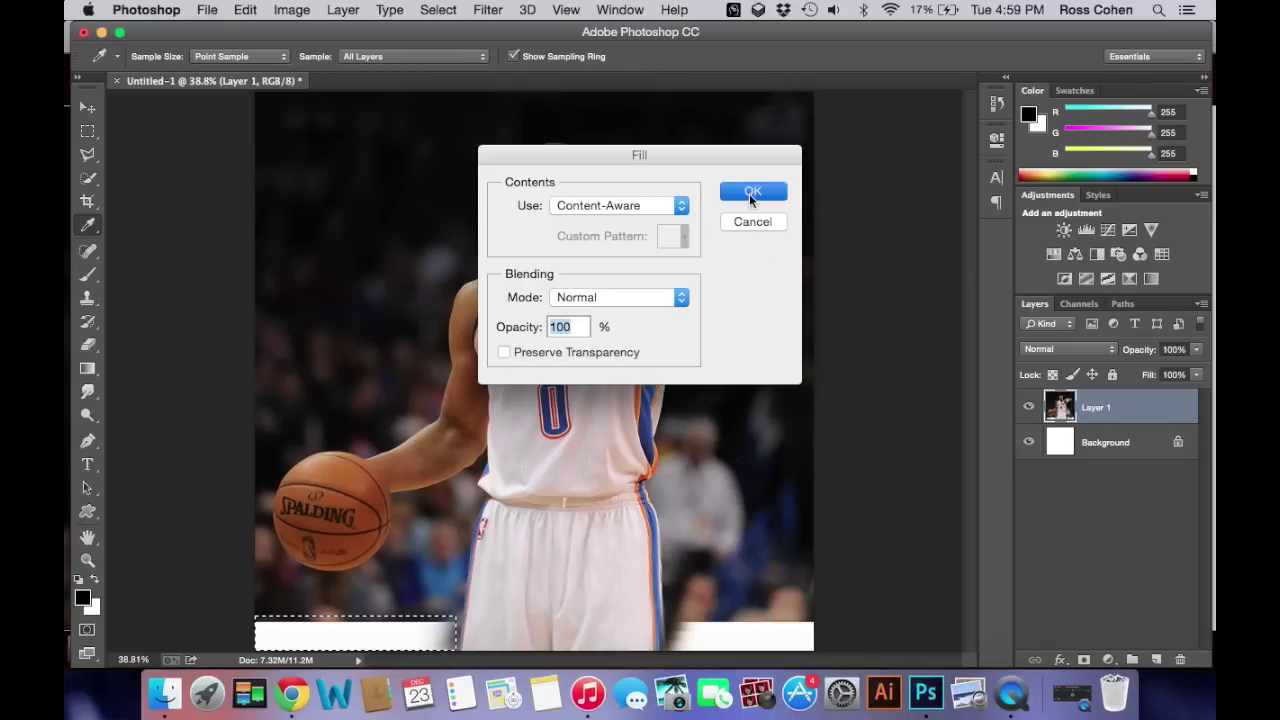
pyautogui.click(752, 192)
pyautogui.hotkey('ctrl', 'd')
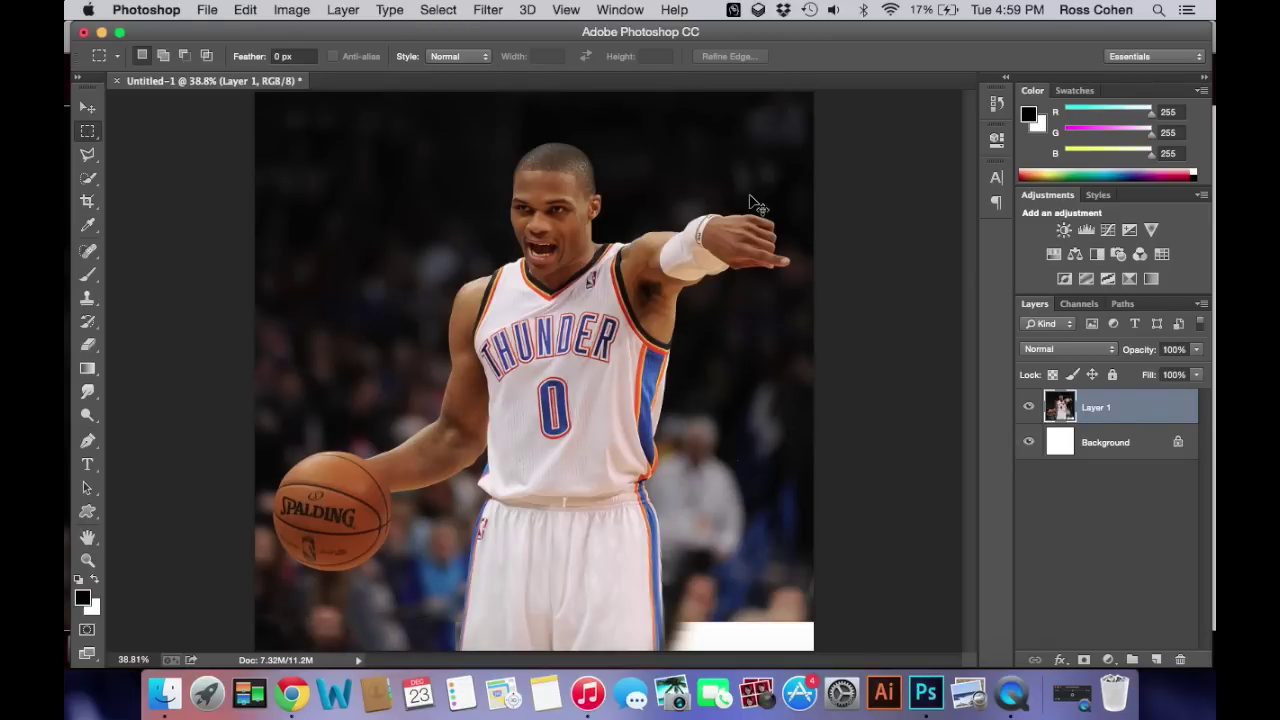
# Step: Fill the remaining white strip right of the shorts using Content-Aware at 100% opacity, and deselect
pyautogui.moveTo(673, 614); pyautogui.dragTo(822, 654)
pyautogui.click(245, 10)
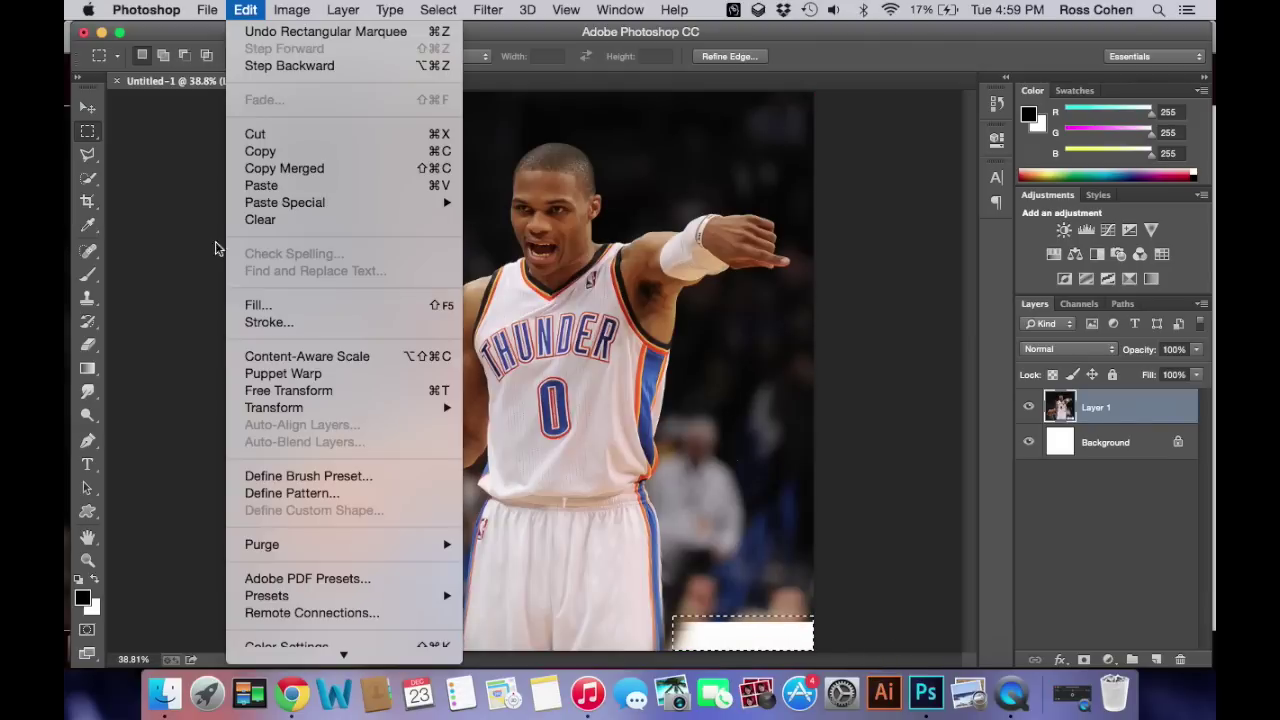
pyautogui.click(258, 305)
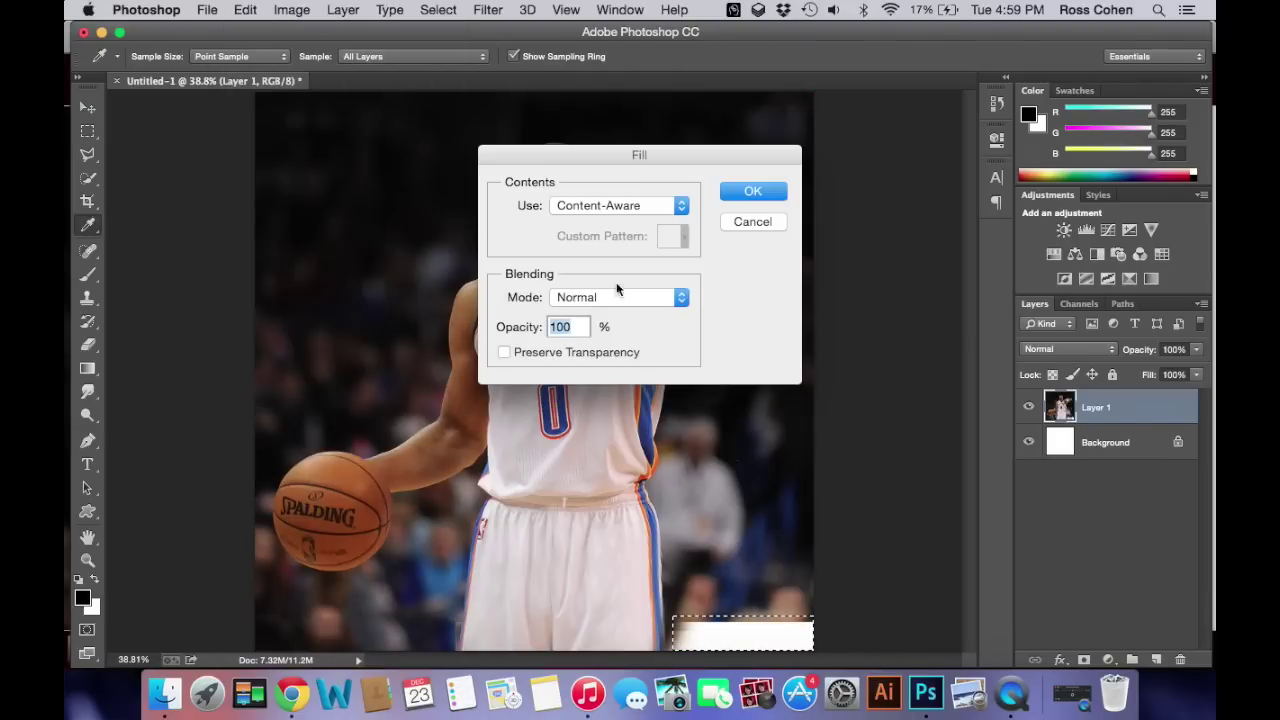
pyautogui.click(731, 197)
pyautogui.press('m')
pyautogui.hotkey('ctrl', 'd')
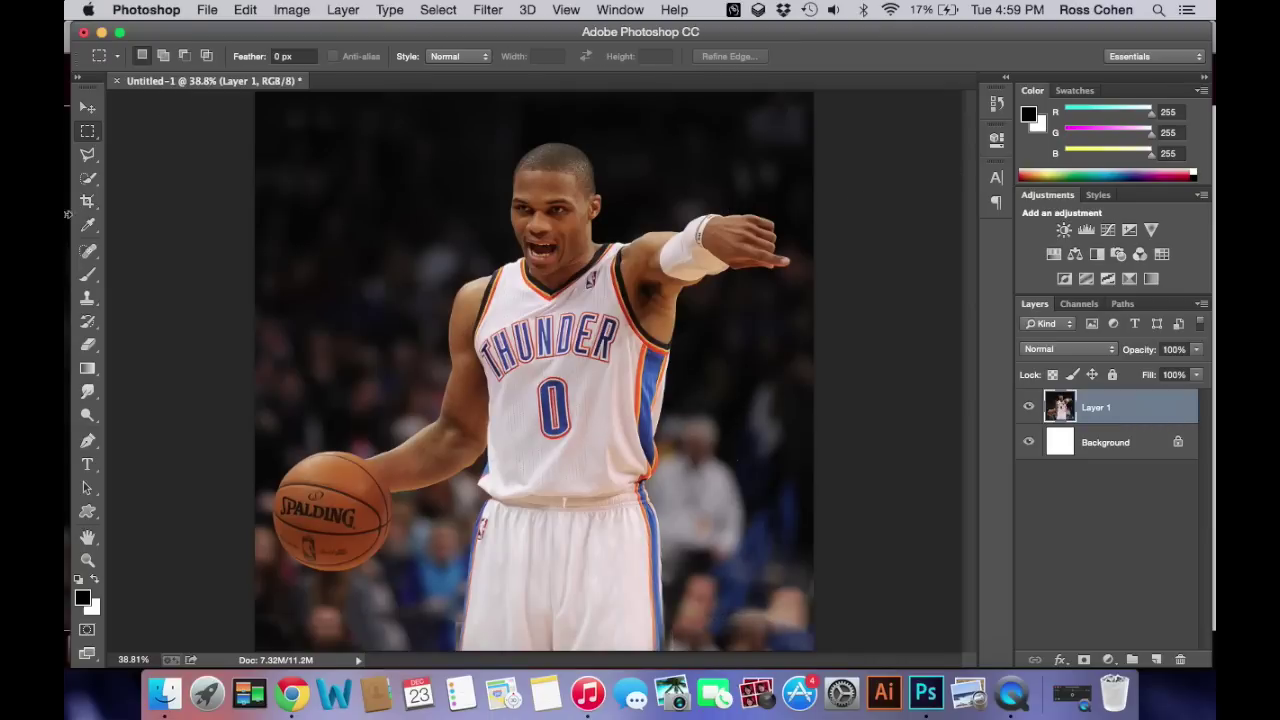
# Step: Select the whole player, including the pointing hand, the ball and the shorts, with the Quick Selection tool at 70 px
pyautogui.click(86, 181)
pyautogui.click(170, 57)
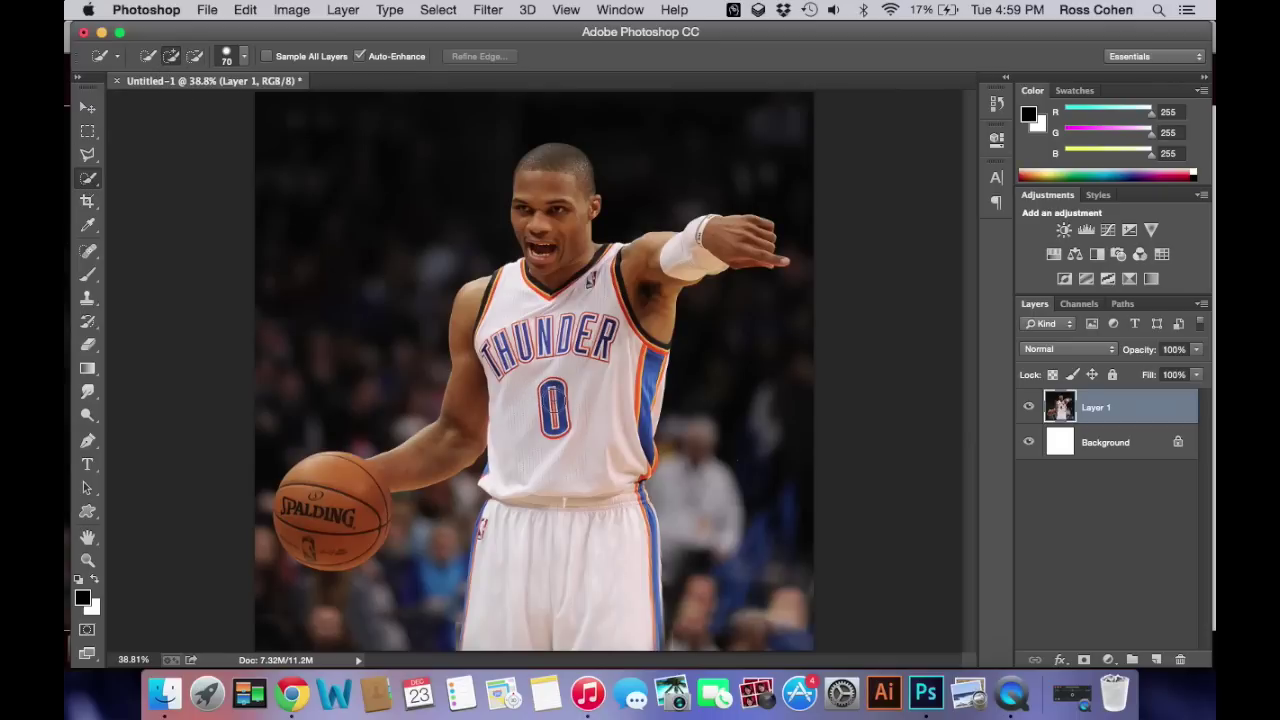
pyautogui.moveTo(526, 240)
pyautogui.mouseDown()
pyautogui.moveTo(546, 212)
pyautogui.moveTo(535, 262)
pyautogui.moveTo(554, 187)
pyautogui.moveTo(556, 205)
pyautogui.mouseUp()
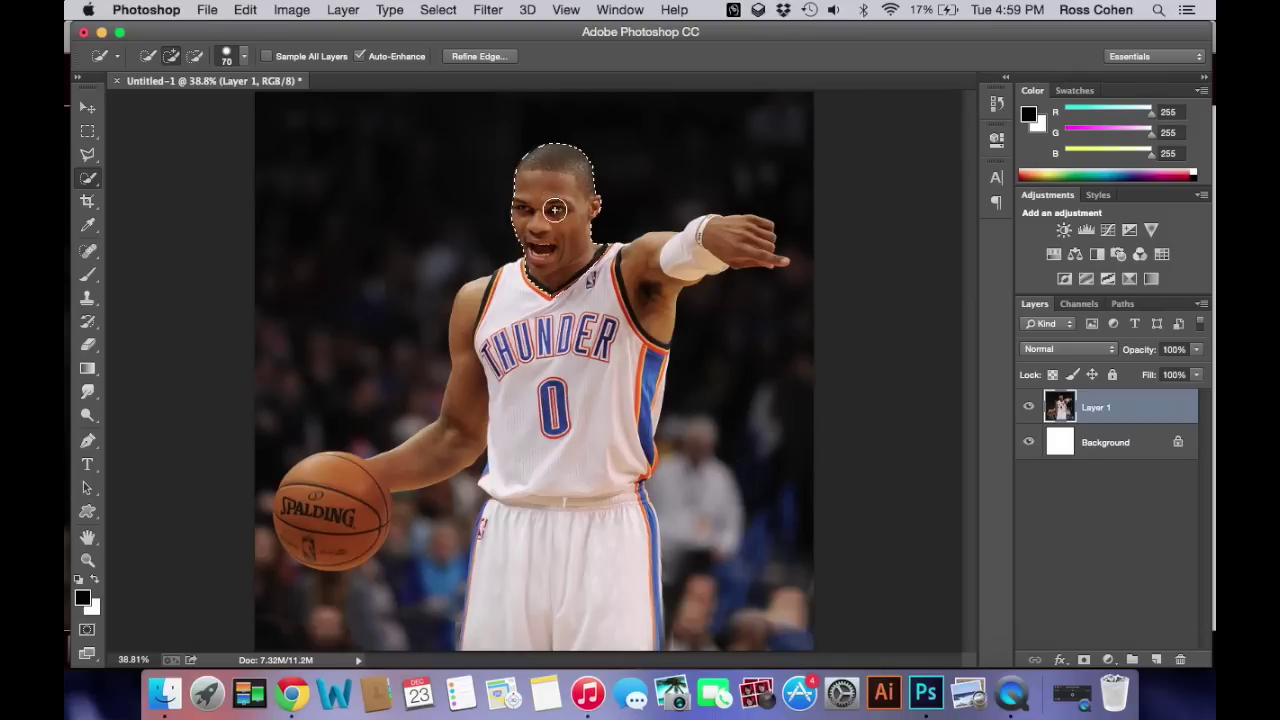
pyautogui.moveTo(570, 260)
pyautogui.mouseDown()
pyautogui.moveTo(648, 330)
pyautogui.moveTo(583, 287)
pyautogui.mouseUp()
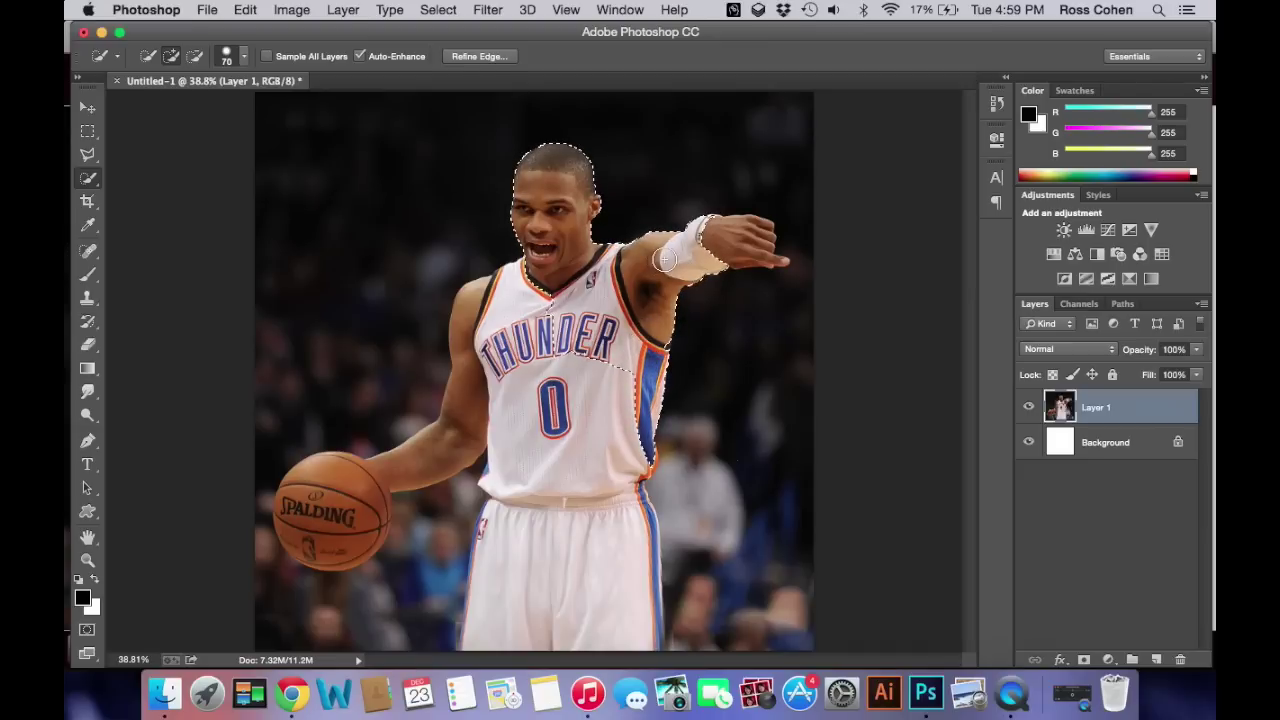
pyautogui.moveTo(730, 238); pyautogui.dragTo(749, 229)
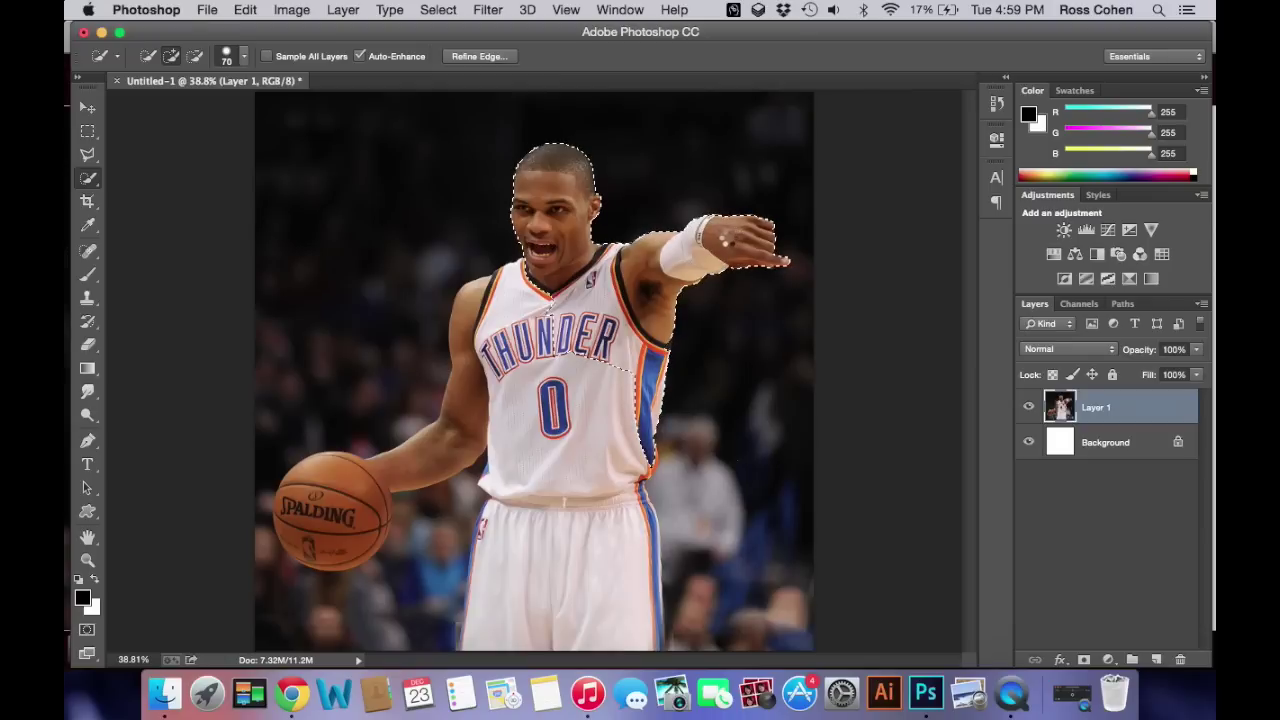
pyautogui.moveTo(563, 298)
pyautogui.mouseDown()
pyautogui.moveTo(494, 308)
pyautogui.moveTo(365, 500)
pyautogui.moveTo(371, 526)
pyautogui.moveTo(557, 395)
pyautogui.moveTo(610, 495)
pyautogui.moveTo(641, 520)
pyautogui.moveTo(650, 633)
pyautogui.mouseUp()
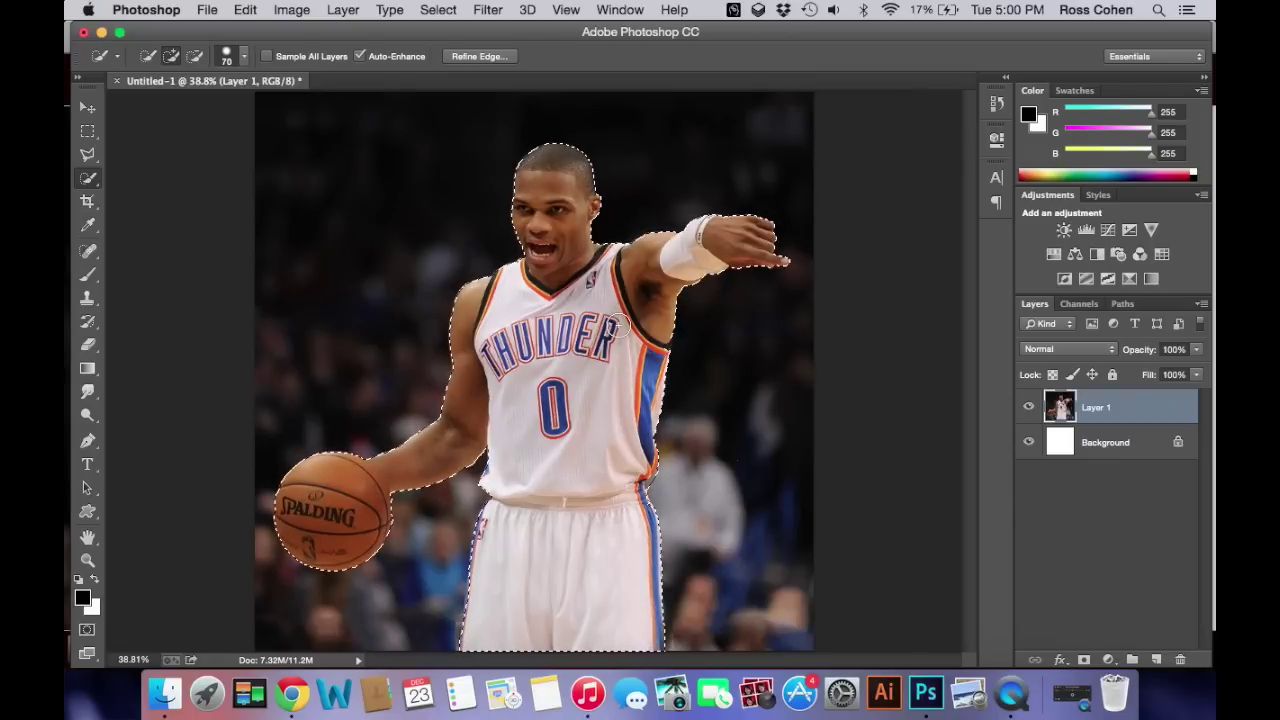
# Step: Copy the selected player onto a new layer and check the cutout by toggling the photo layer's visibility
pyautogui.click(194, 56)
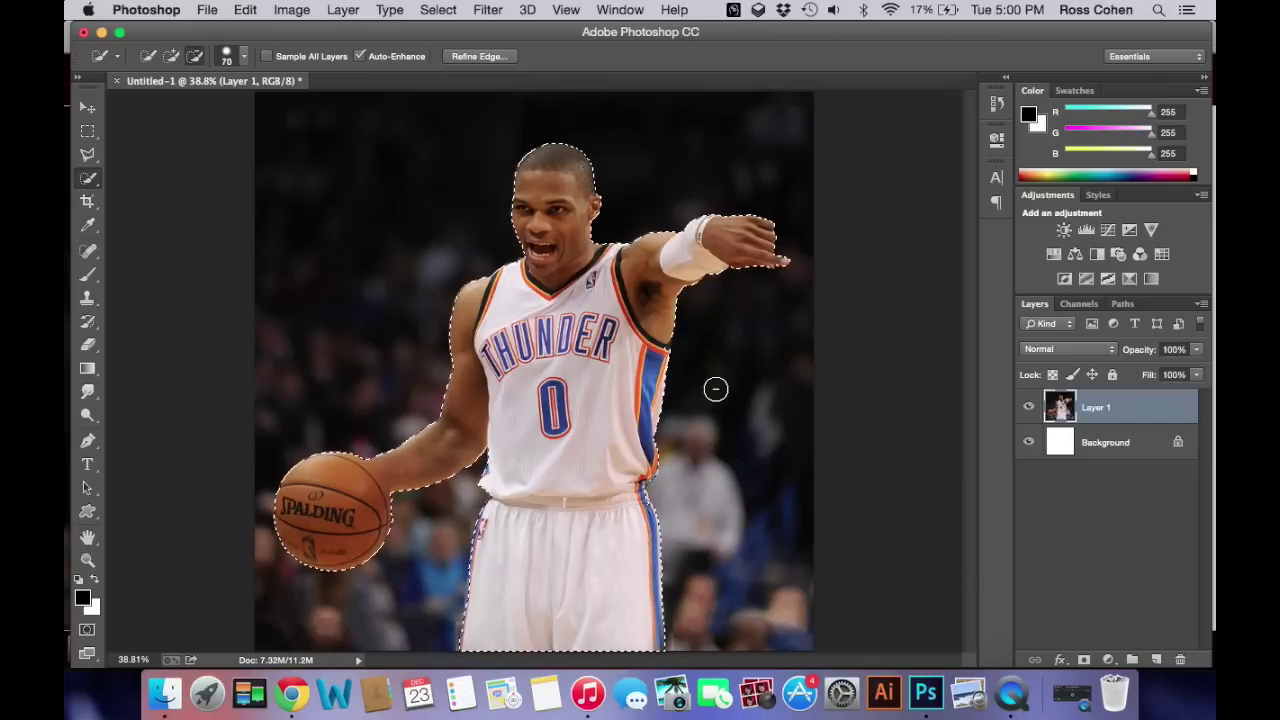
pyautogui.press('super+j')
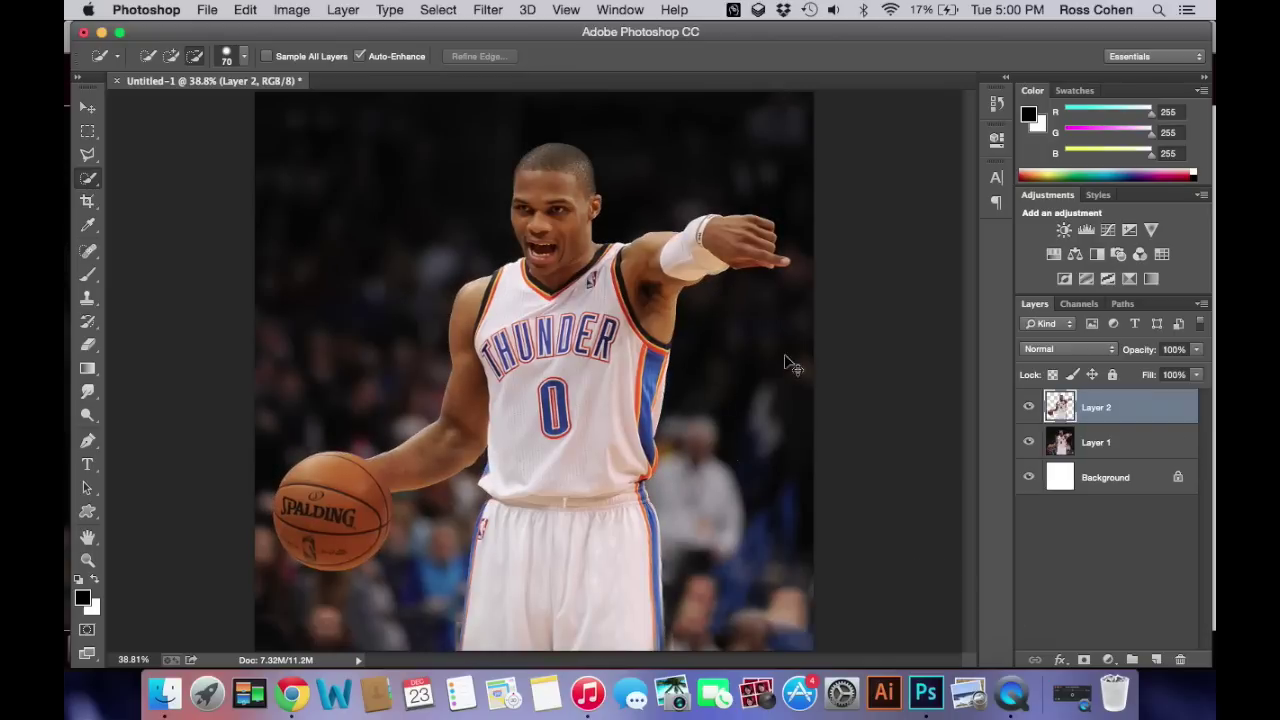
pyautogui.click(1026, 442)
pyautogui.click(1026, 442)
# Step: Switch to Chrome and search Google Images for "russell westbrook" in a new tab
pyautogui.click(307, 704)
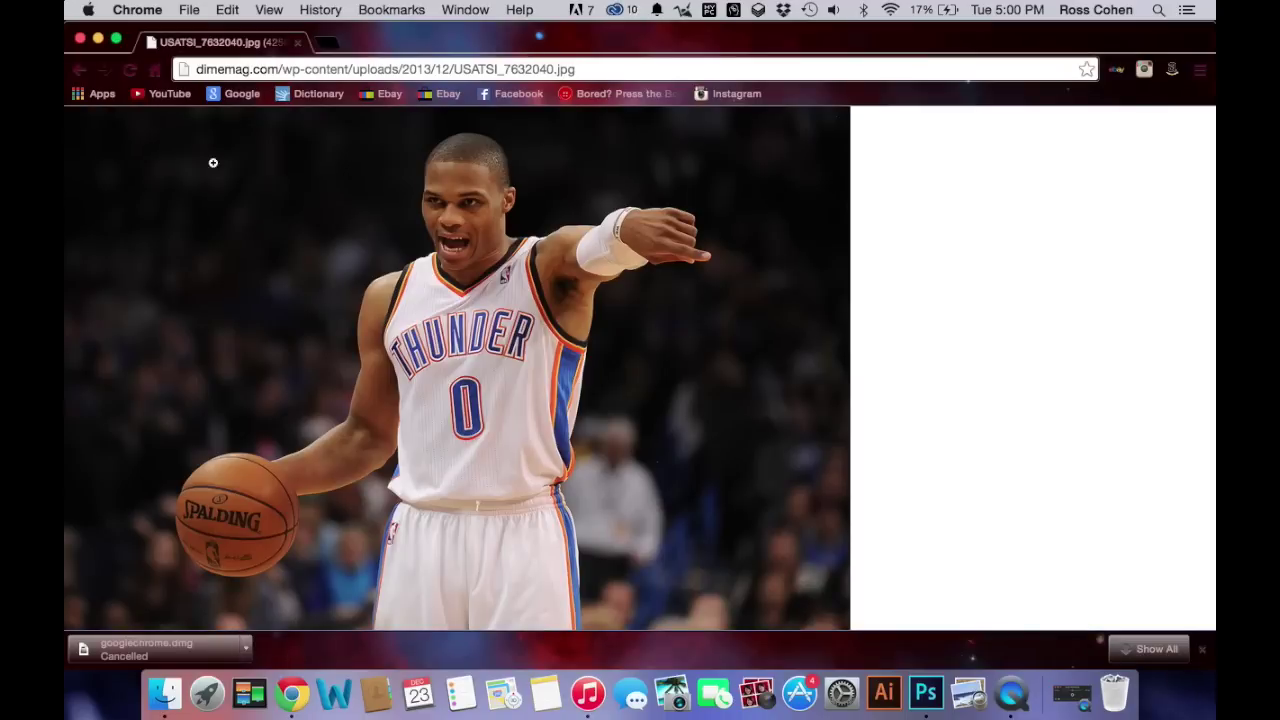
pyautogui.click(314, 42)
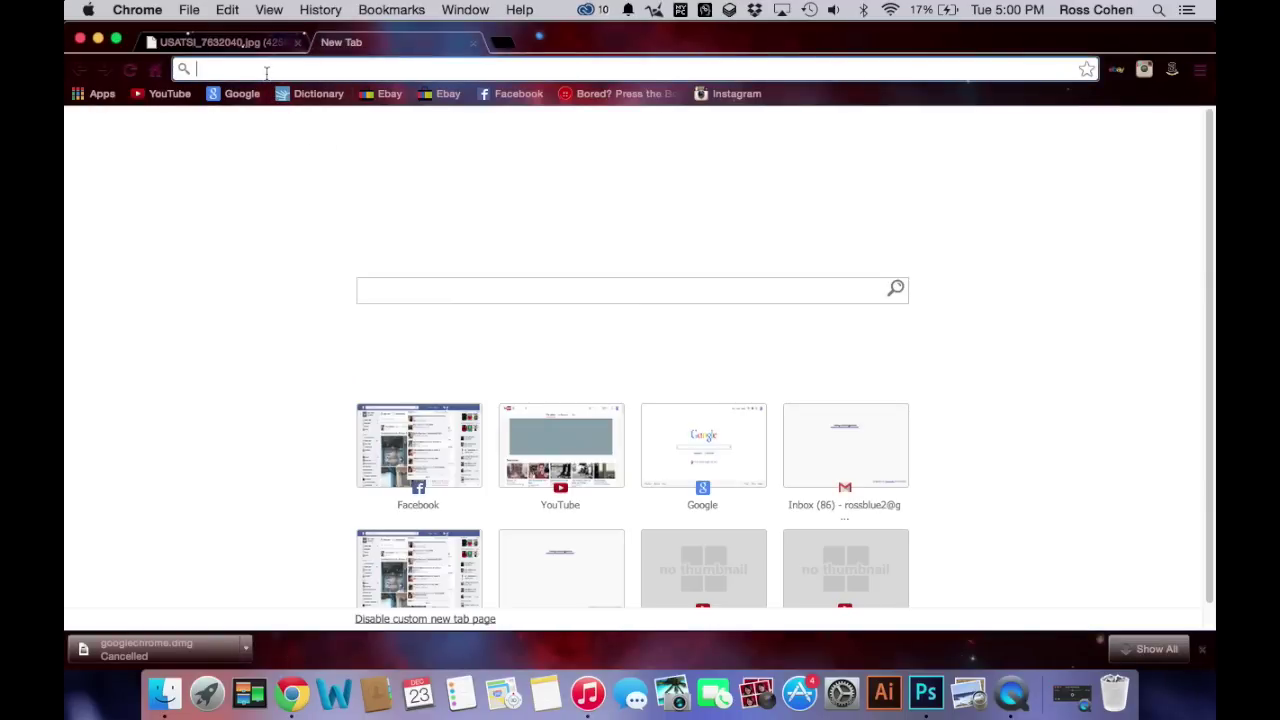
pyautogui.write('rus')
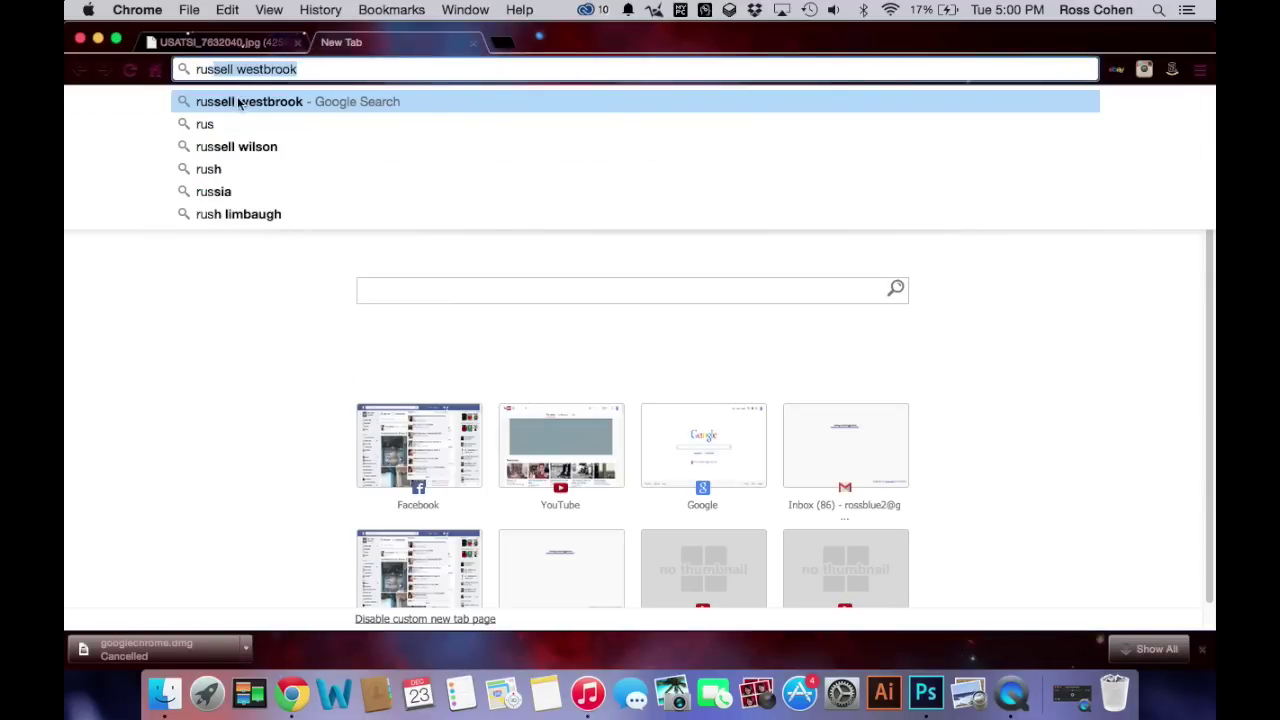
pyautogui.click(240, 104)
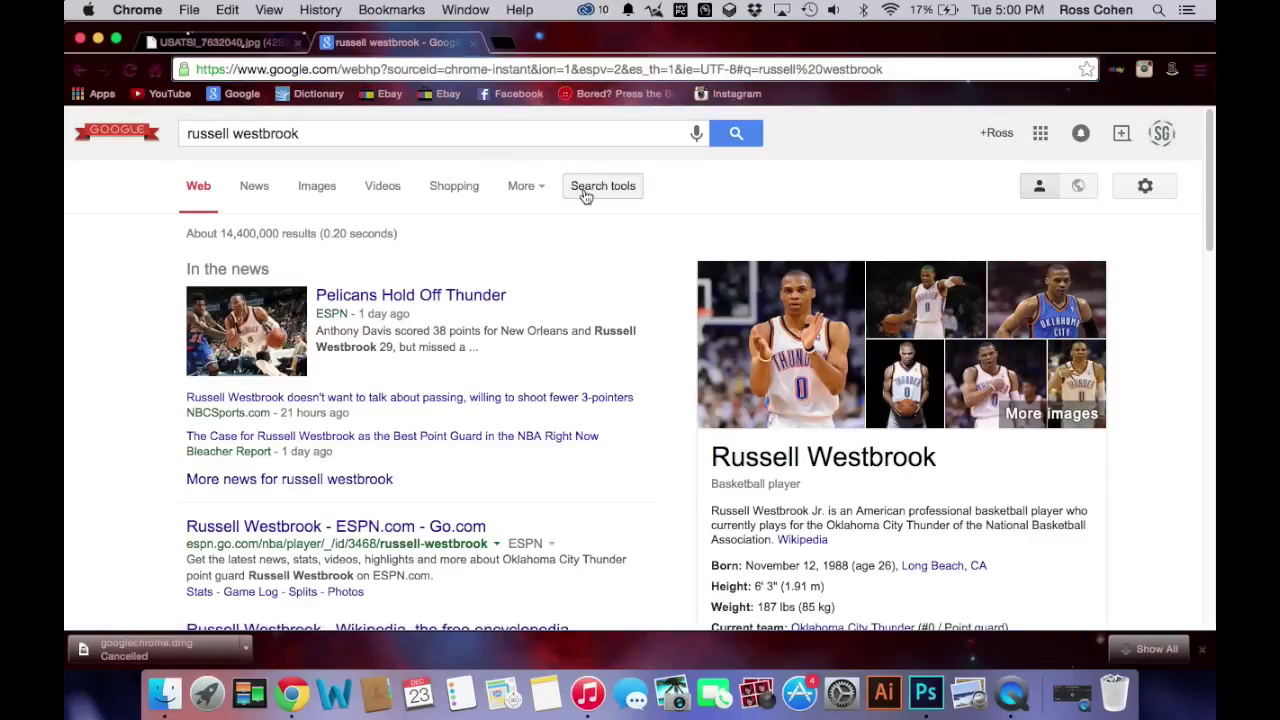
pyautogui.click(585, 193)
pyautogui.click(330, 190)
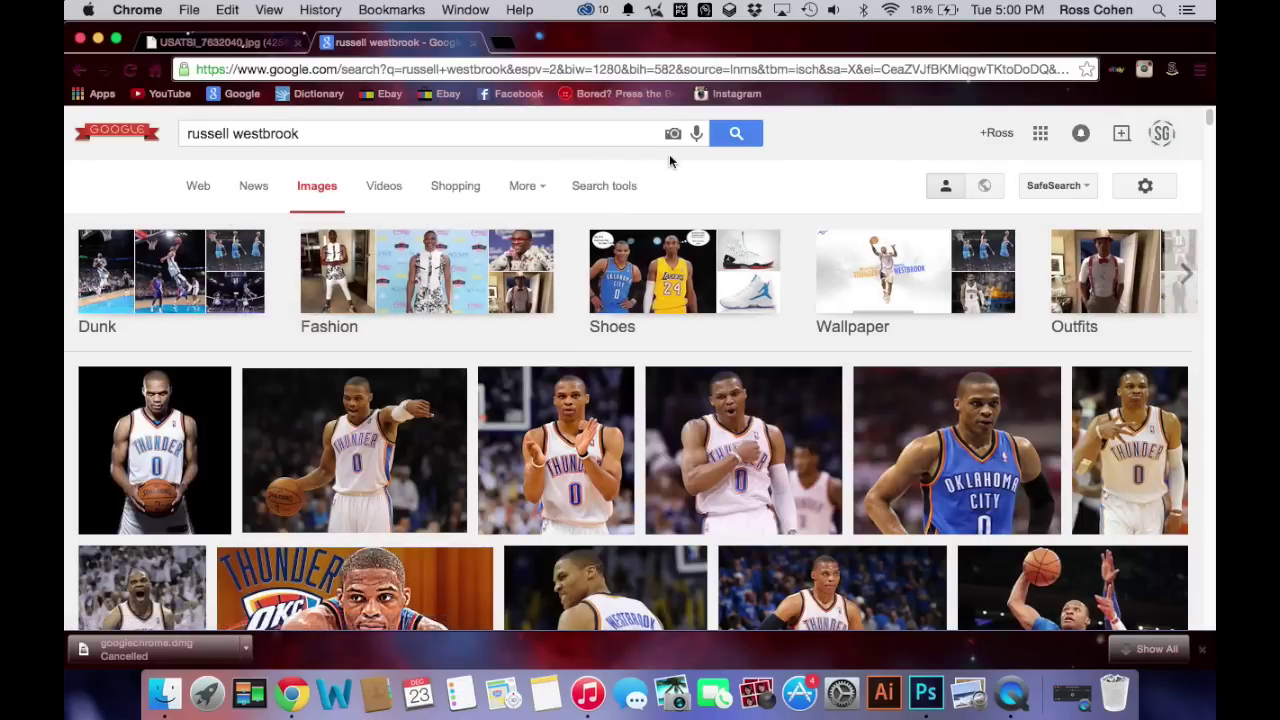
# Step: Restrict the image results to sizes larger than 4 MP (2272×1704)
pyautogui.click(620, 185)
pyautogui.click(207, 232)
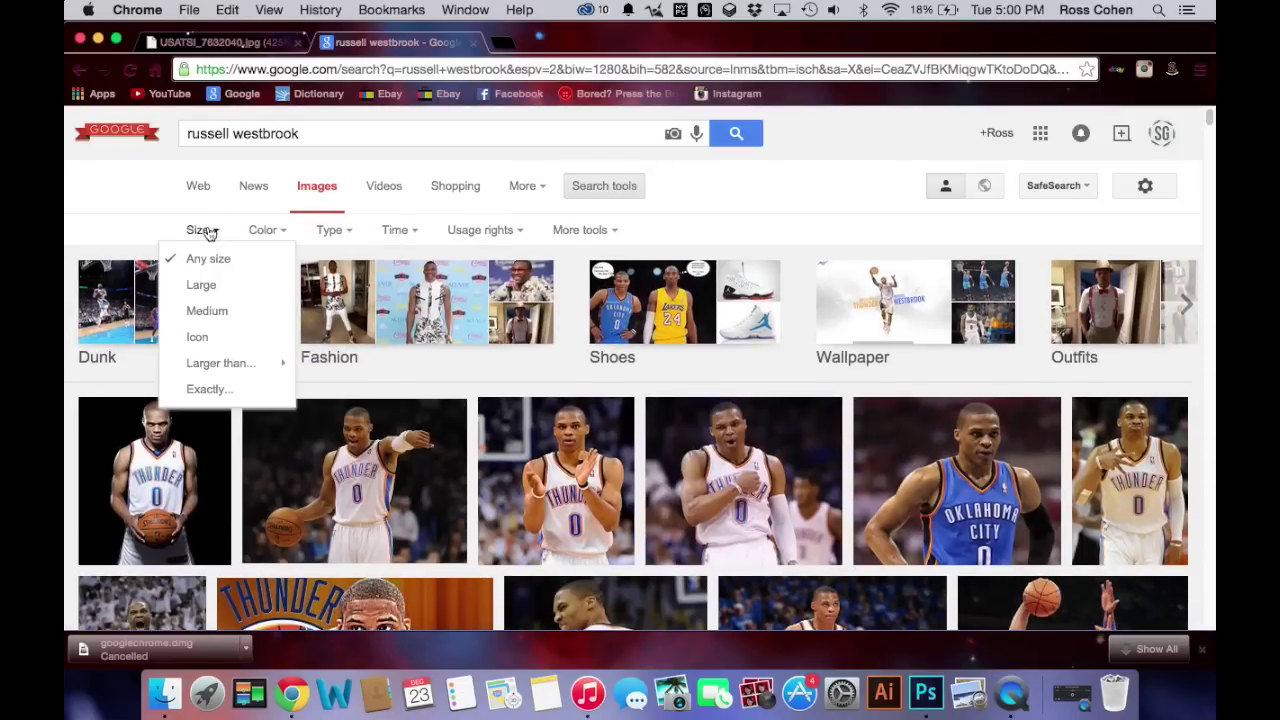
pyautogui.moveTo(235, 363)
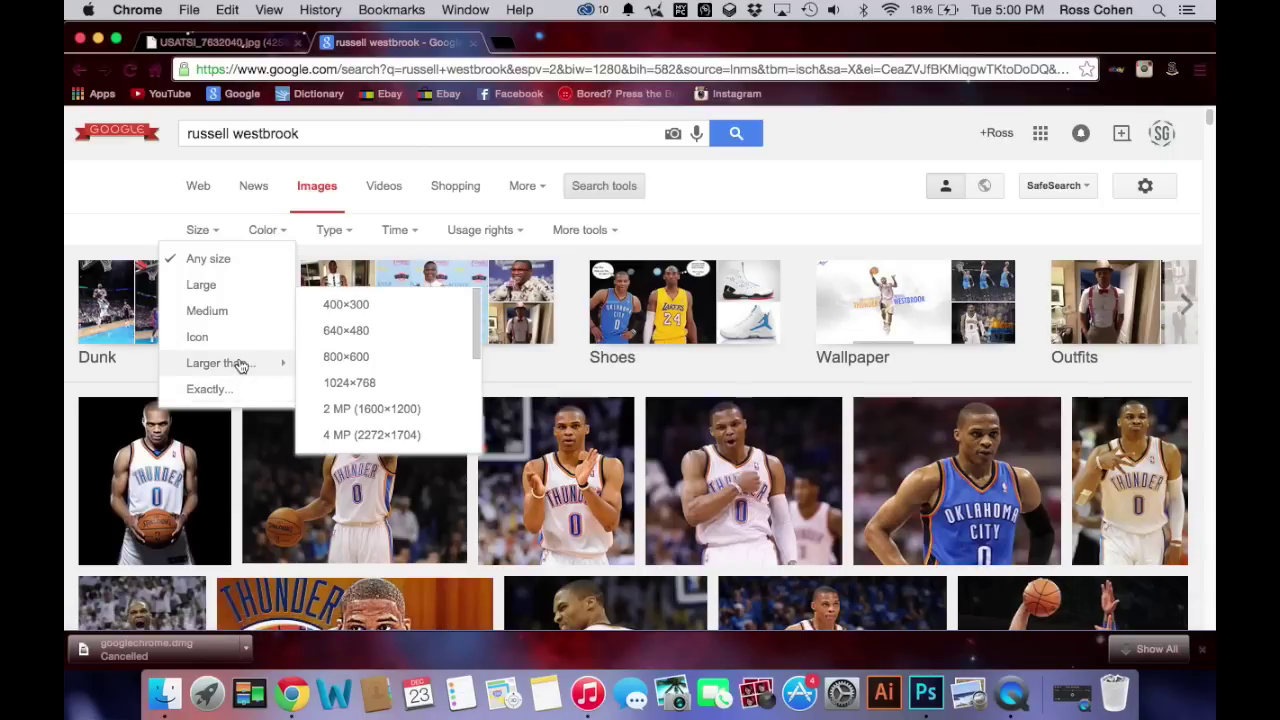
pyautogui.click(364, 436)
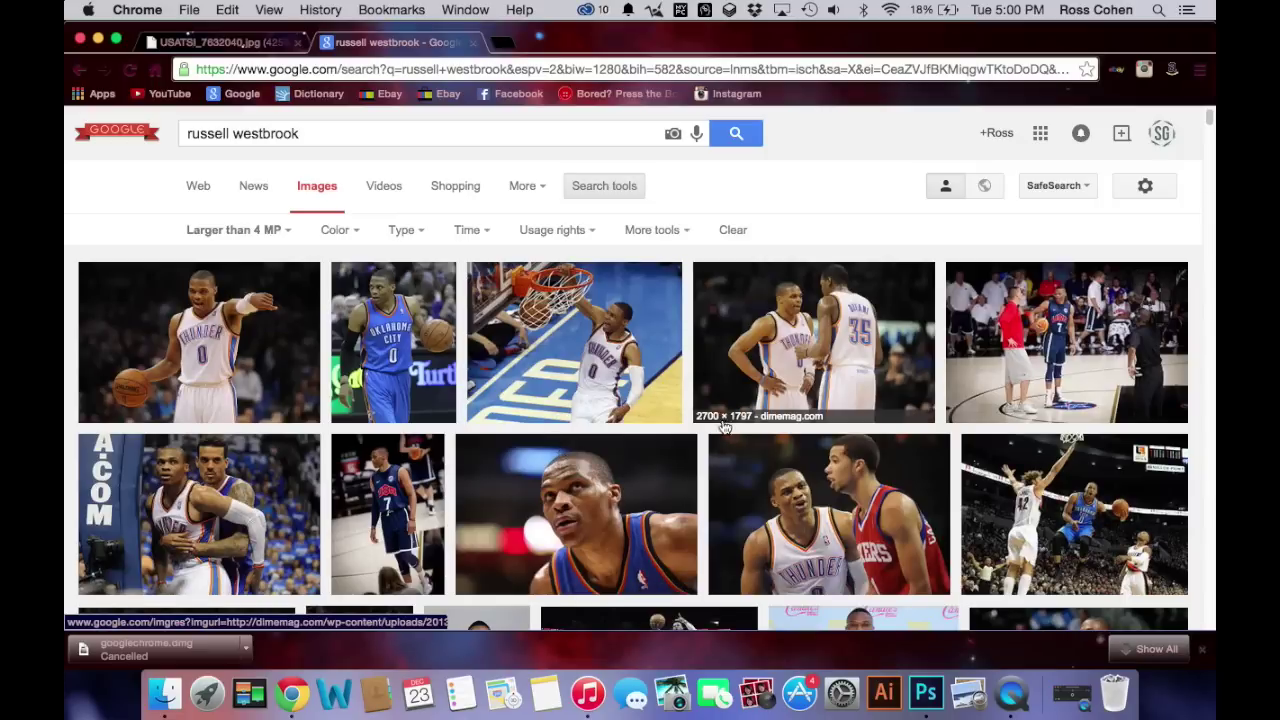
# Step: Look through the large-image results for another Westbrook photo and preview the airborne layup shot
pyautogui.scroll(-4, 704, 427)
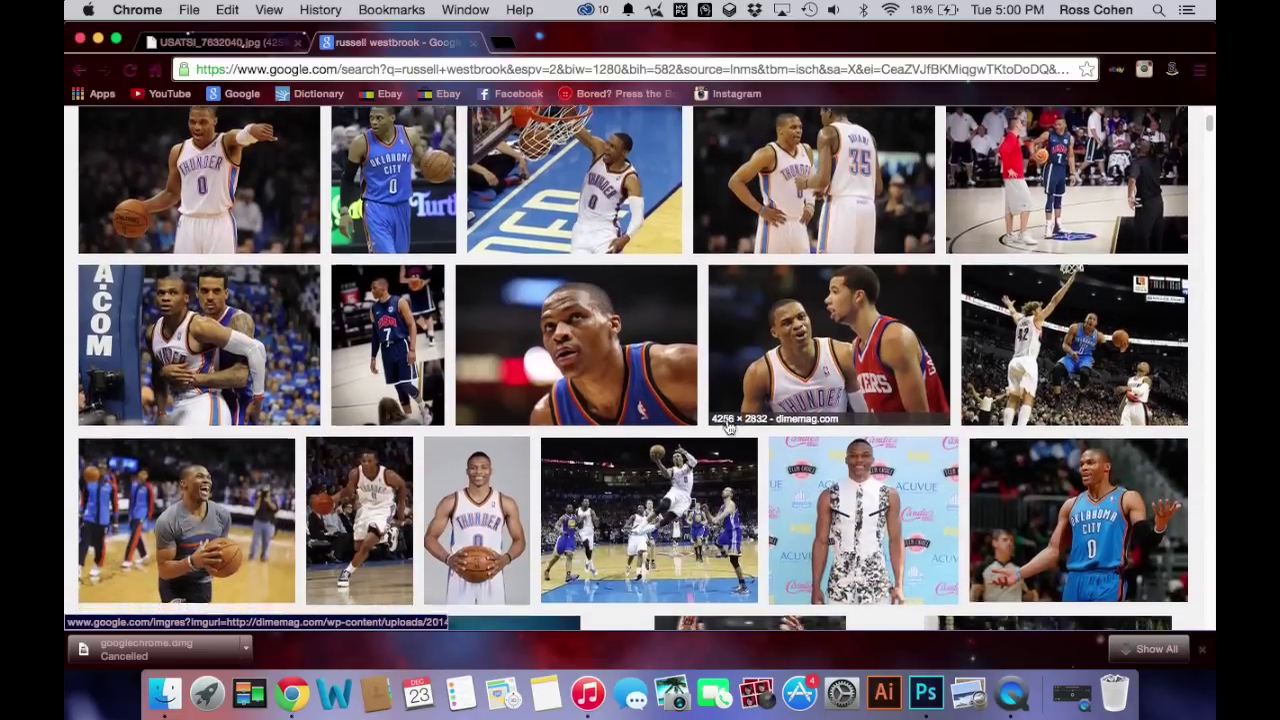
pyautogui.scroll(-5, 728, 427)
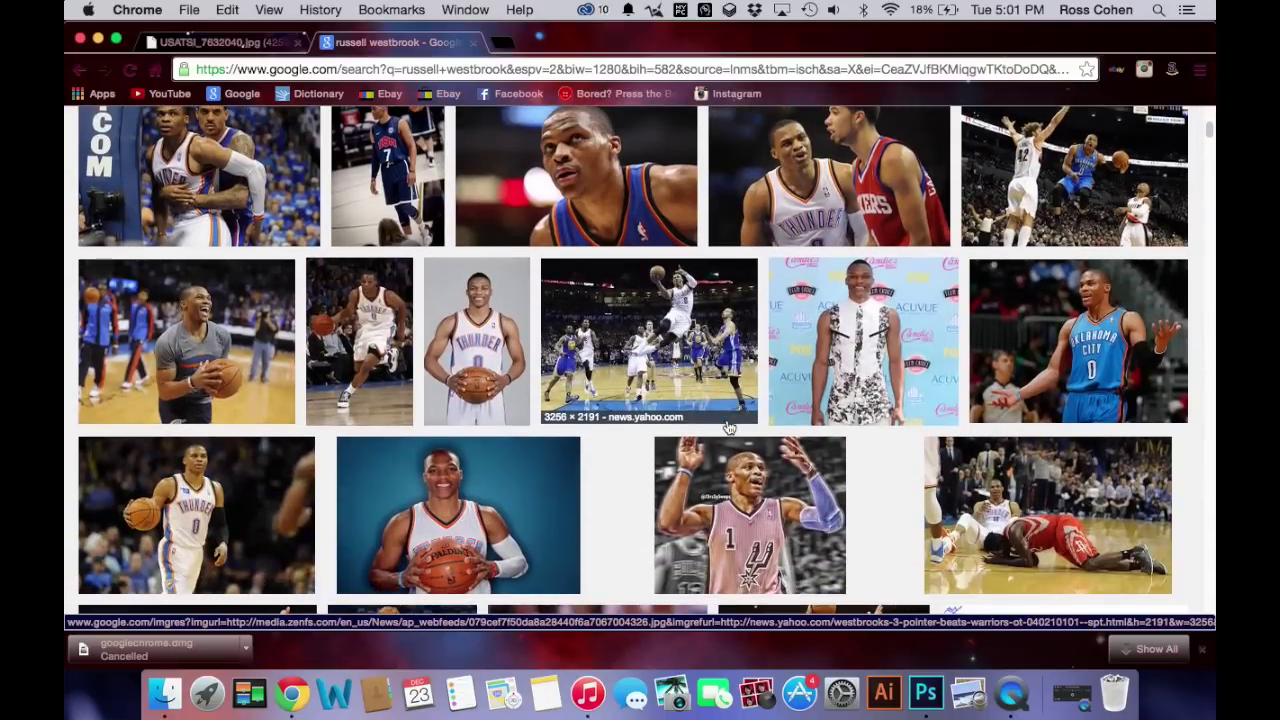
pyautogui.scroll(-4, 728, 427)
pyautogui.scroll(-5, 728, 432)
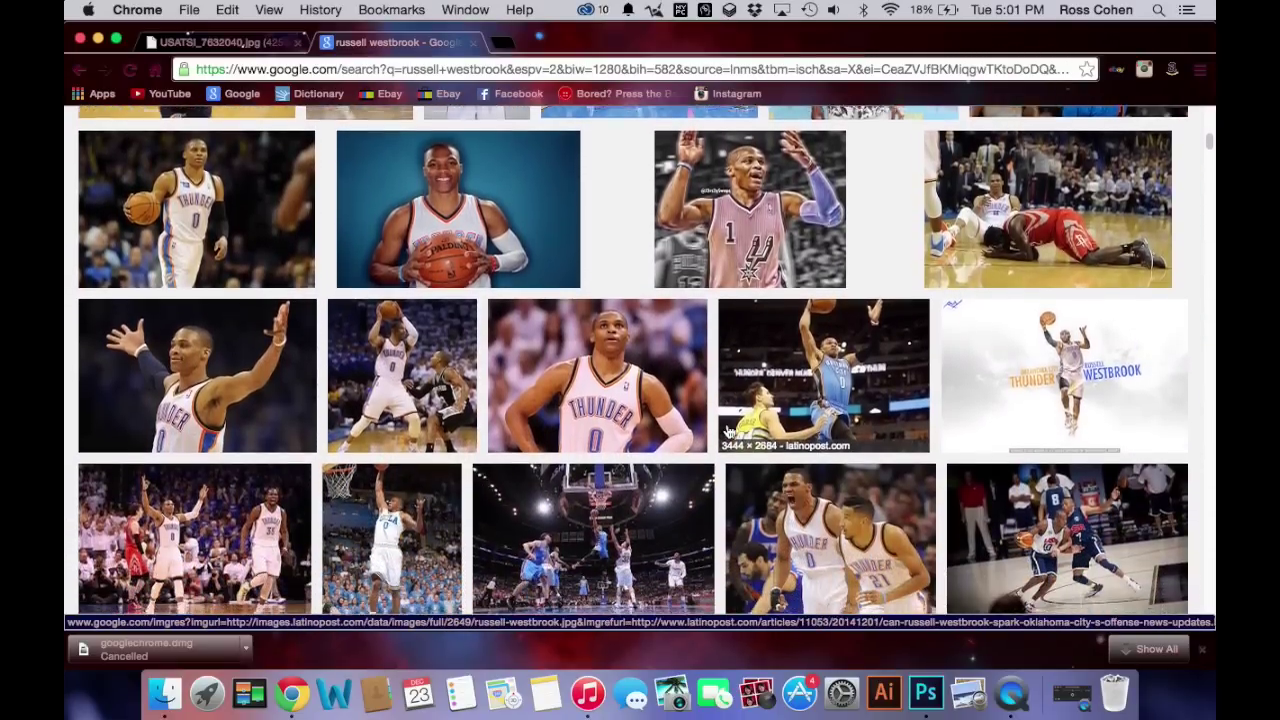
pyautogui.scroll(-5, 728, 432)
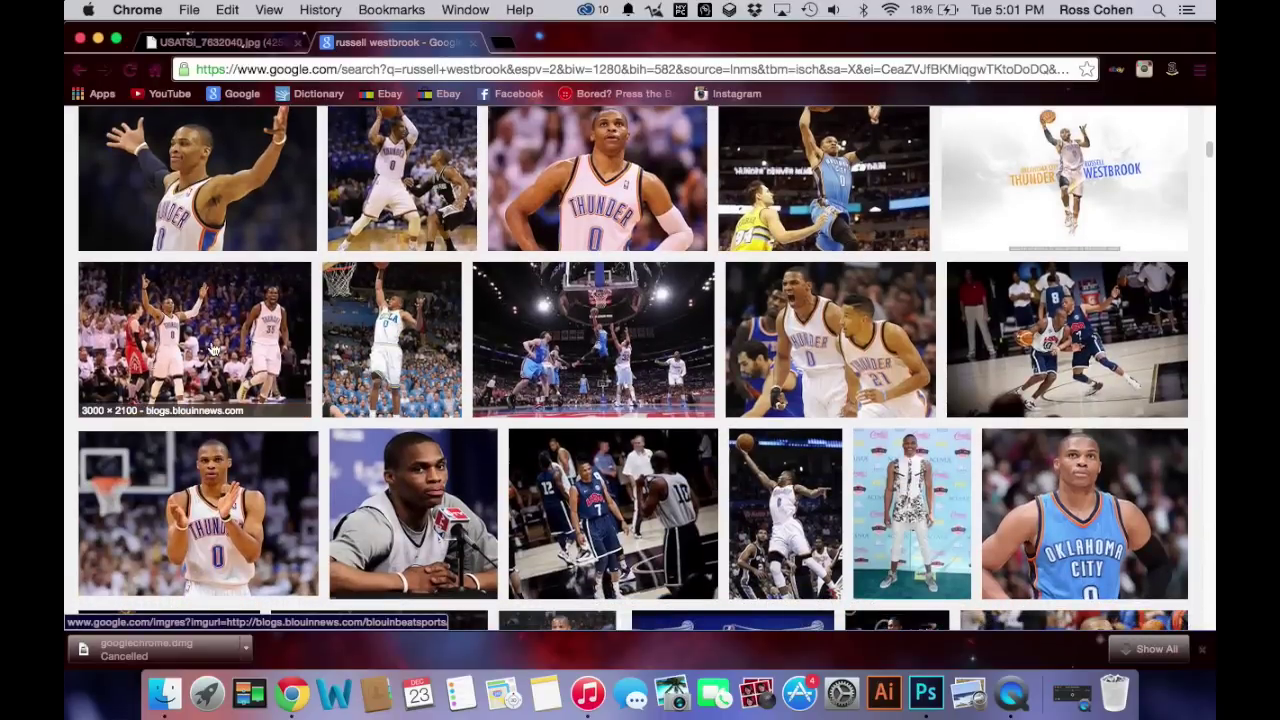
pyautogui.scroll(6, 213, 348)
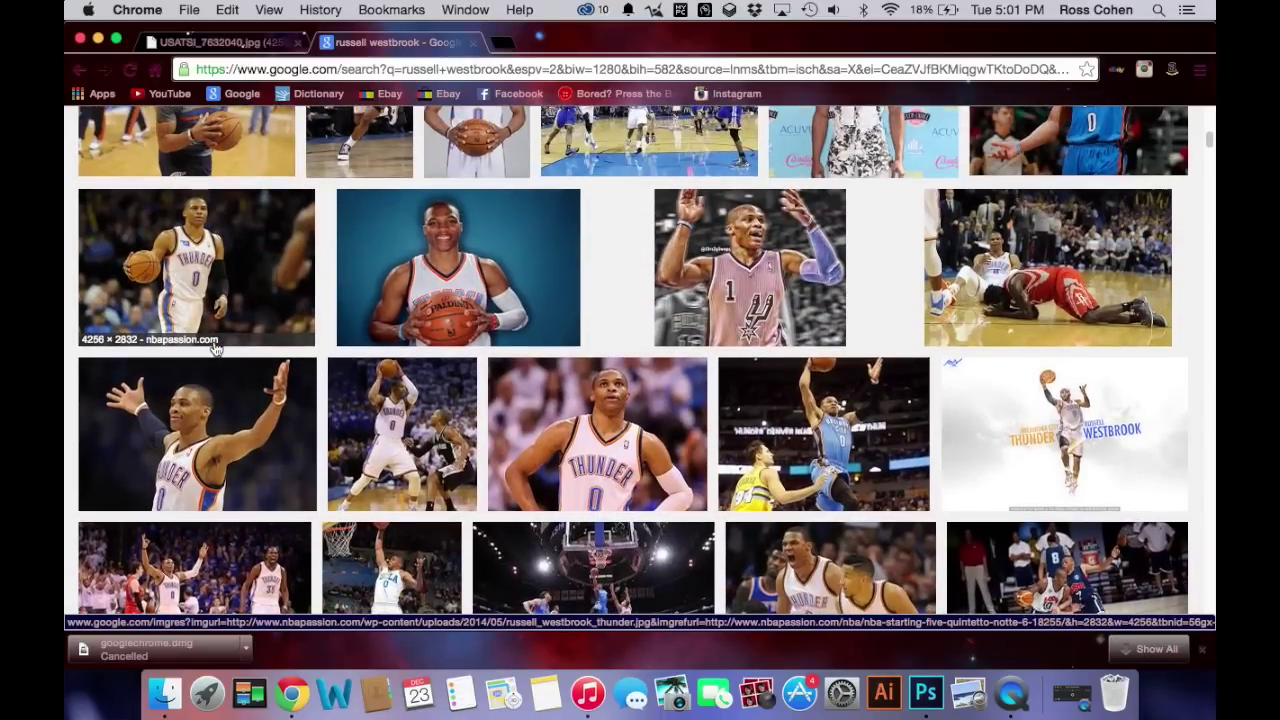
pyautogui.scroll(5, 213, 348)
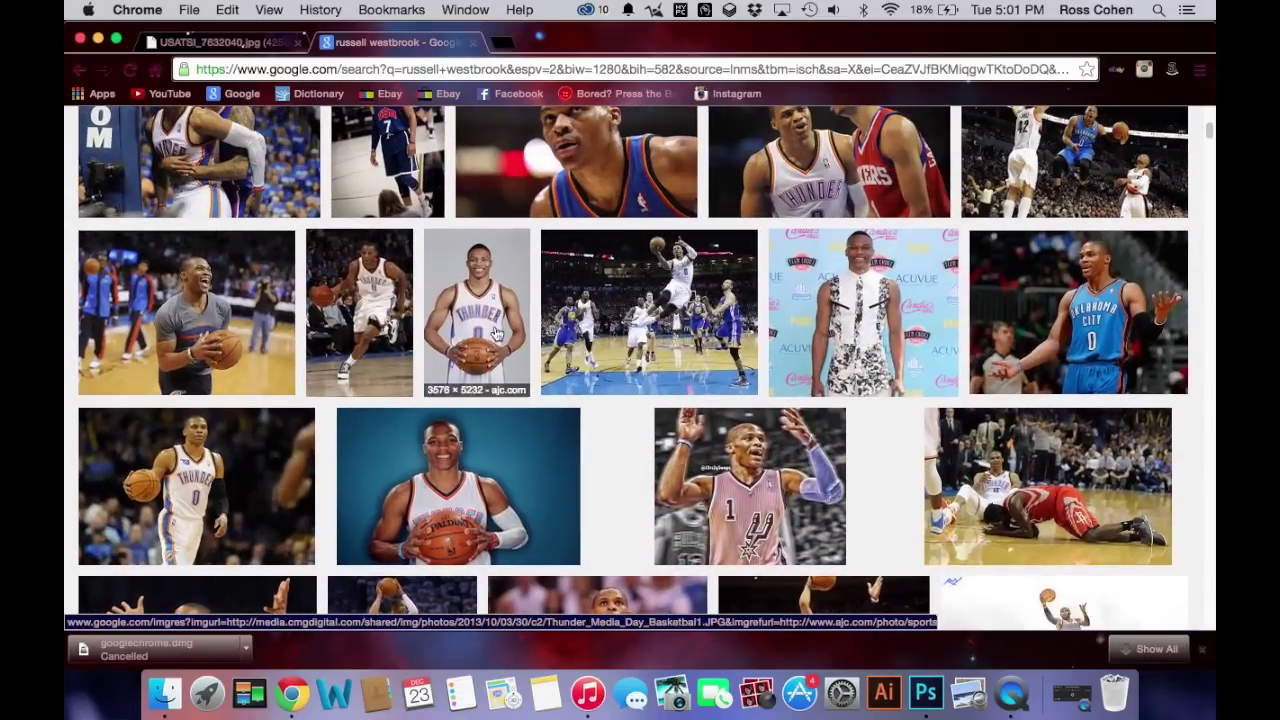
pyautogui.click(622, 300)
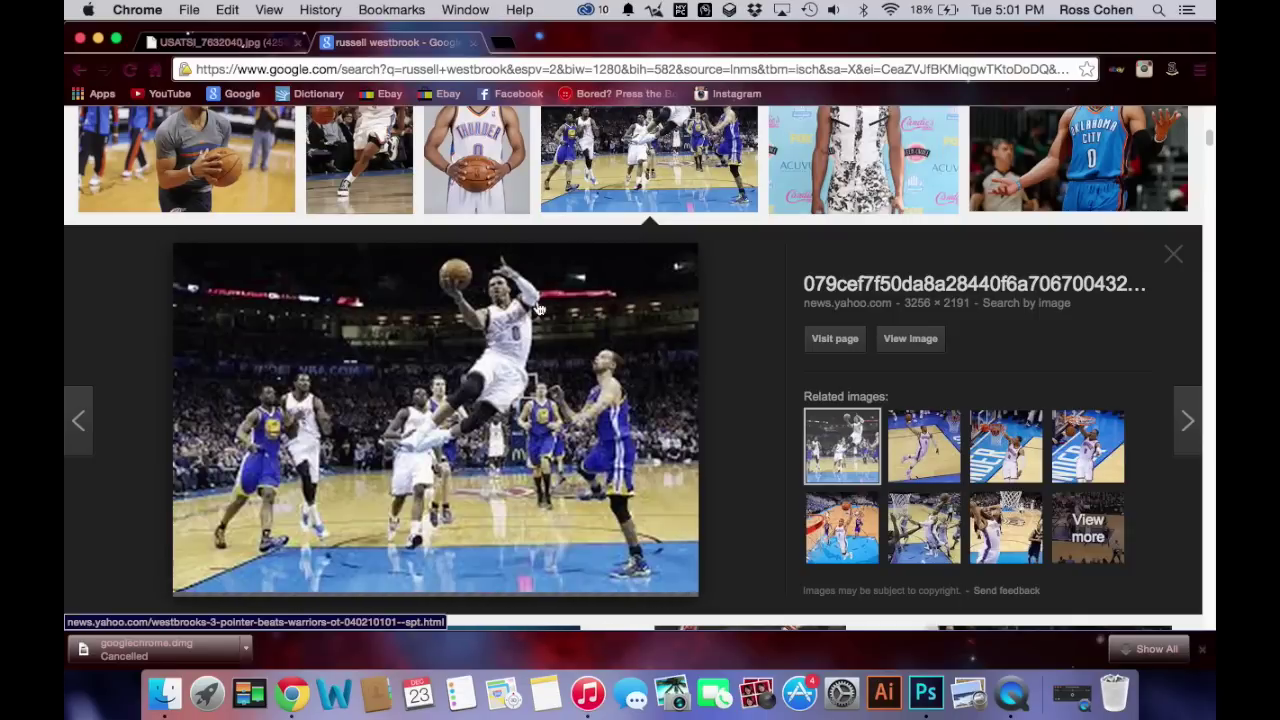
pyautogui.scroll(3, 538, 308)
# Step: Open the dribbling photo from badboysdeluxe.blogspot.com at full size, inspect it up close, and return to the image results
pyautogui.click(403, 289)
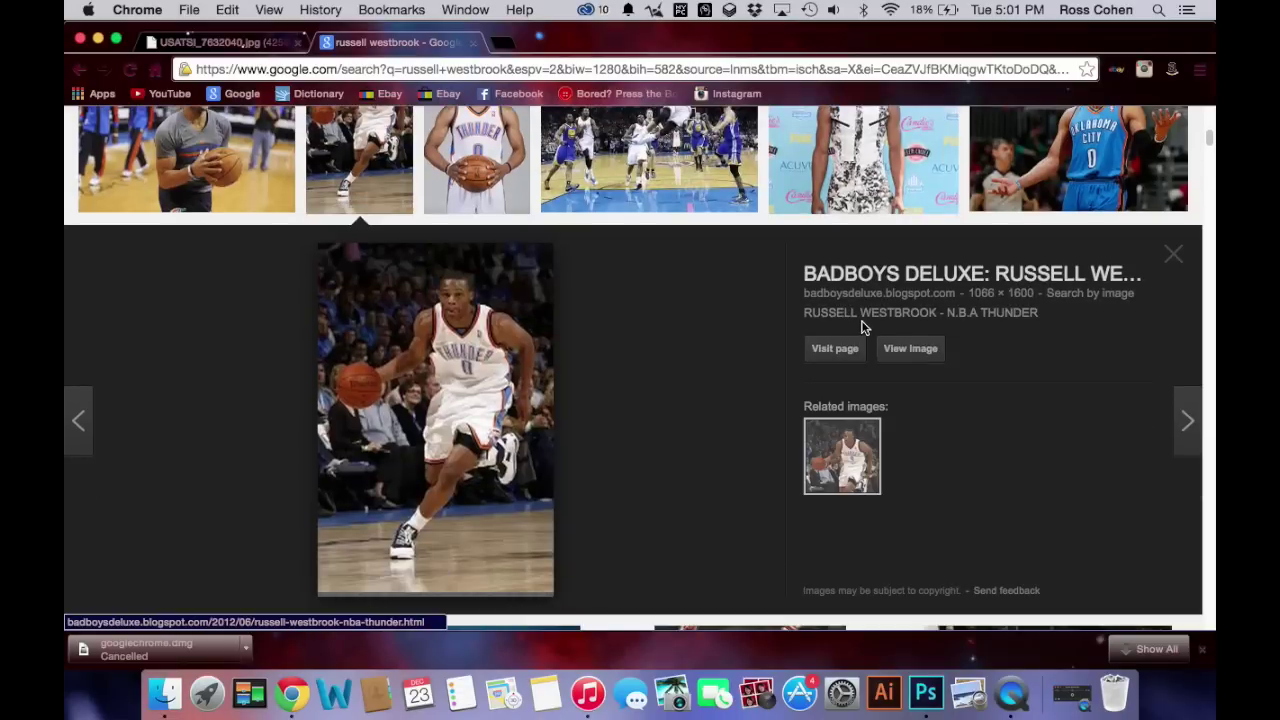
pyautogui.click(897, 350)
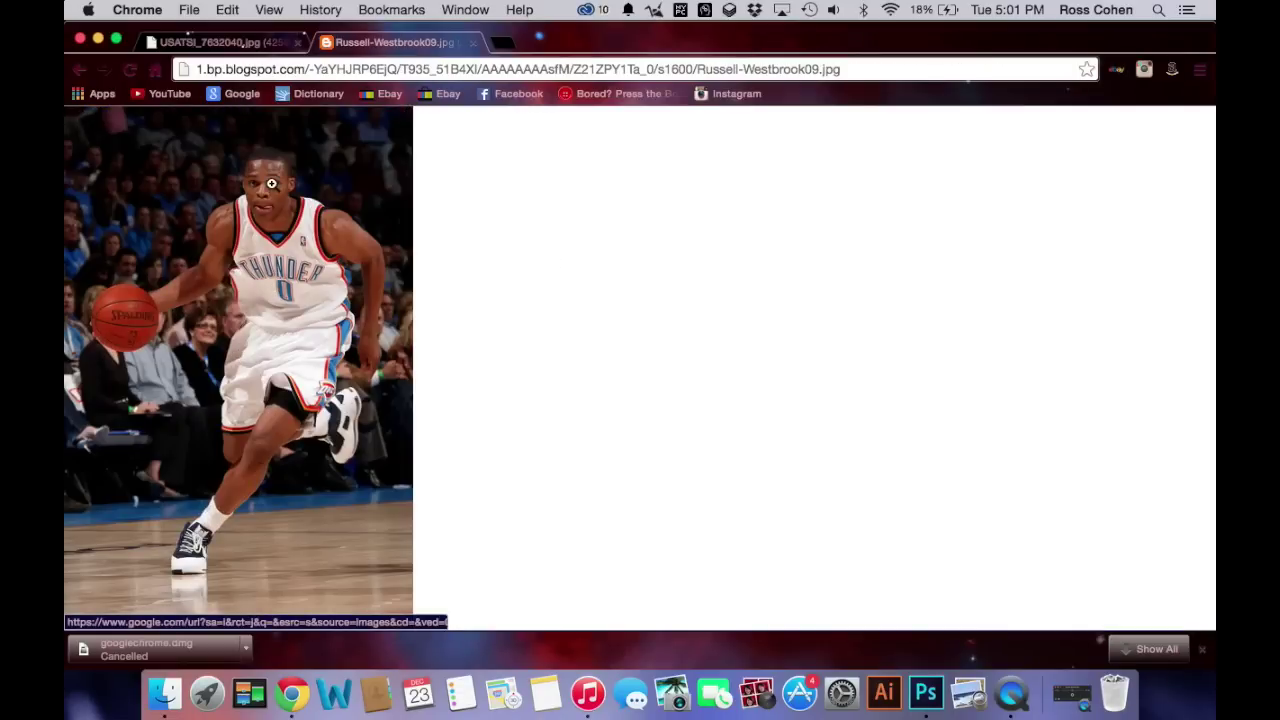
pyautogui.click(271, 184)
pyautogui.click(328, 259)
pyautogui.hscroll(-5, 315, 388)
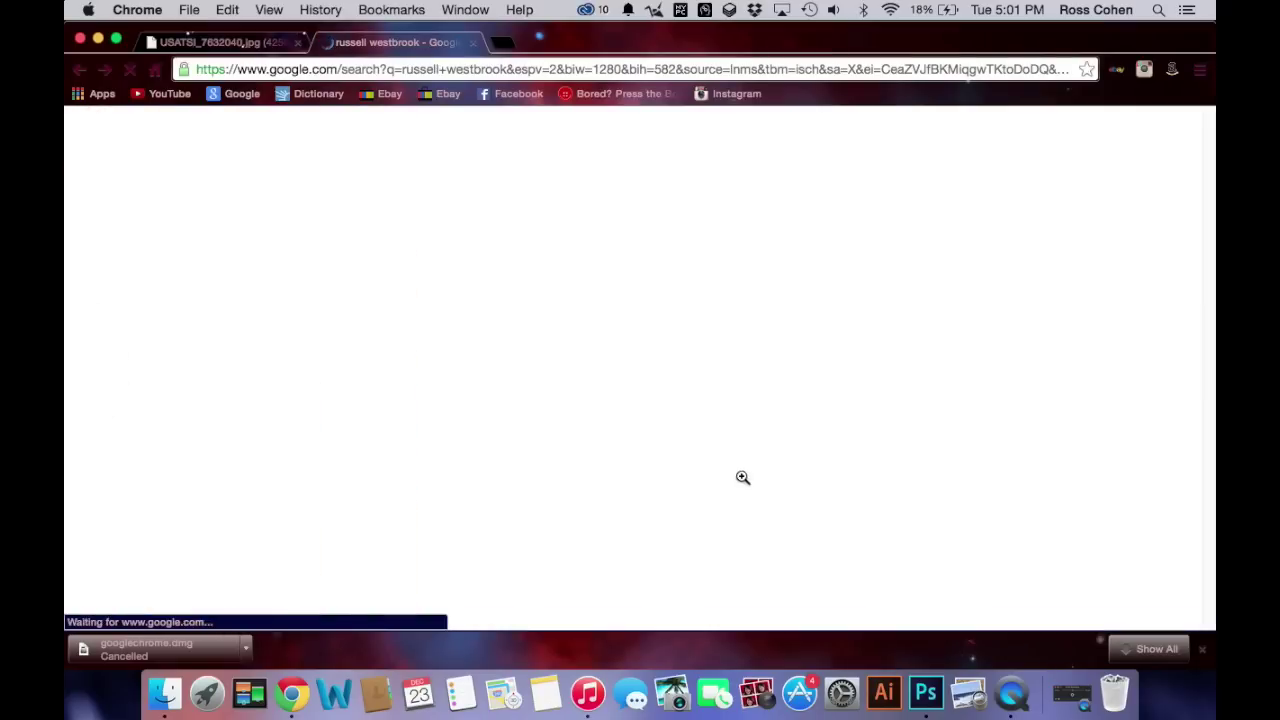
# Step: Look through the large Westbrook image results for a suitable high-resolution action photo
pyautogui.scroll(-4, 972, 393)
pyautogui.scroll(-8, 972, 393)
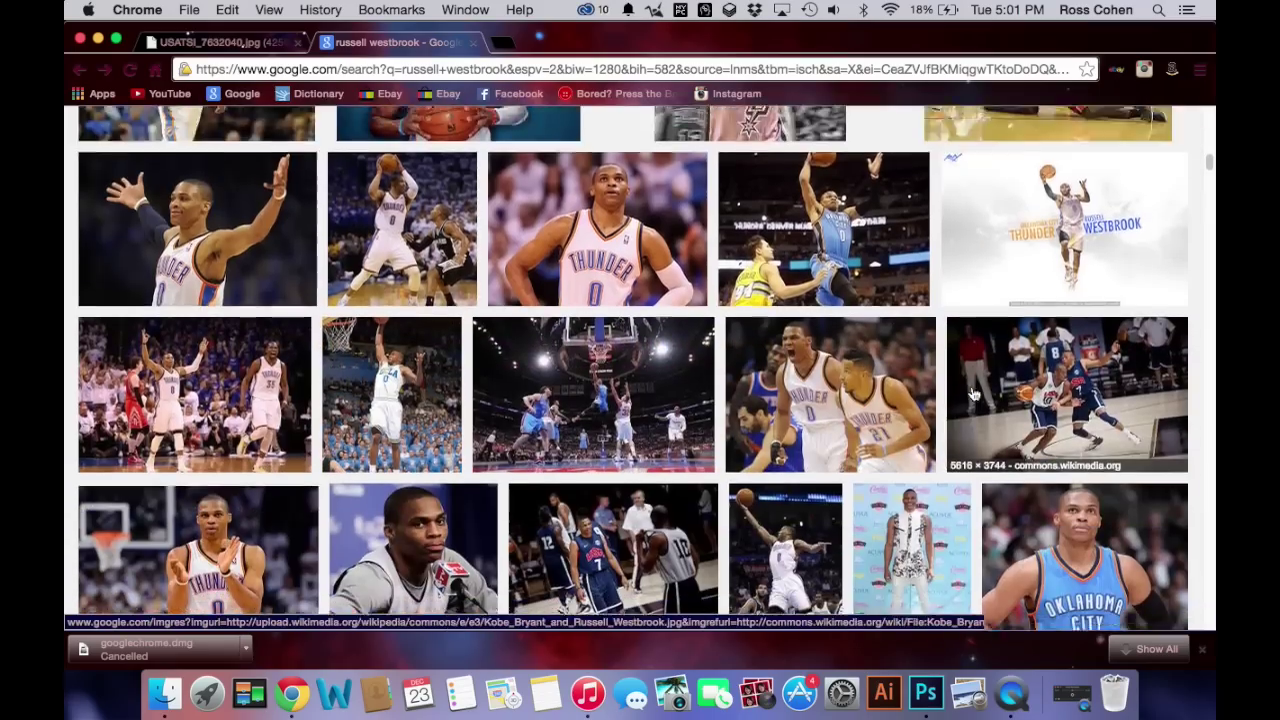
pyautogui.scroll(-5, 971, 393)
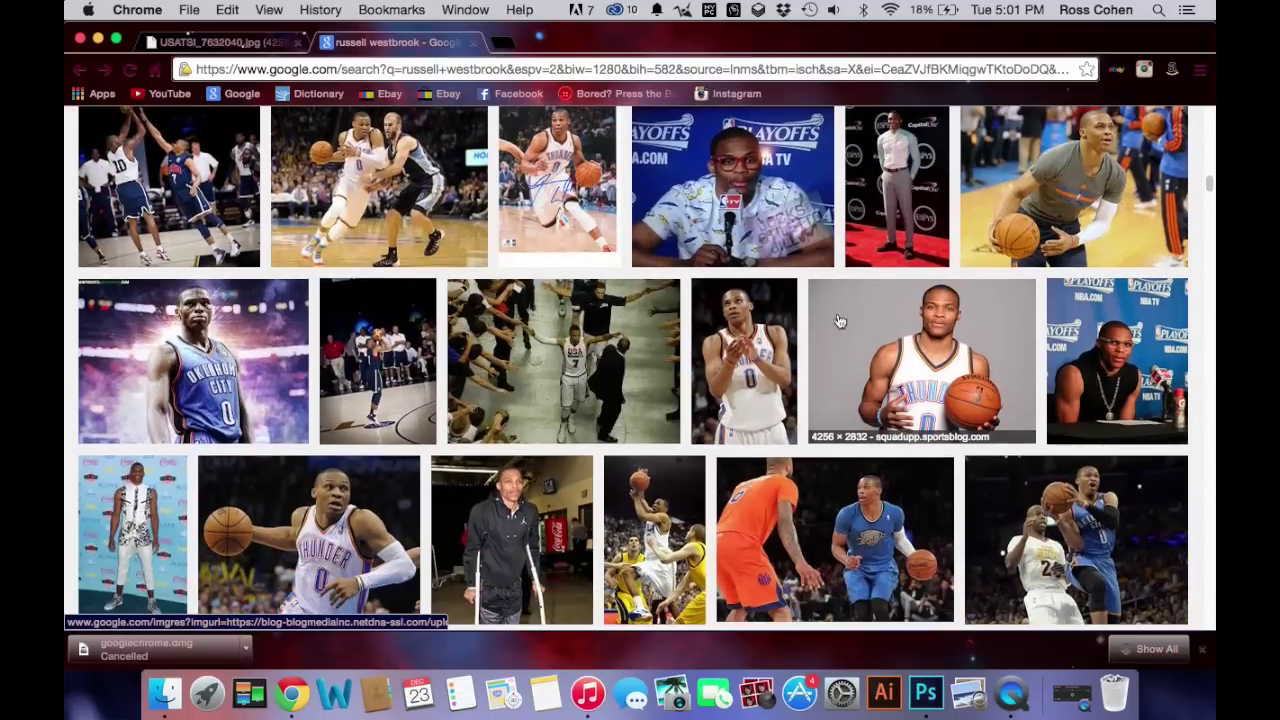
pyautogui.scroll(-4, 540, 383)
pyautogui.scroll(-8, 540, 400)
pyautogui.scroll(-6, 540, 400)
pyautogui.scroll(-7, 540, 401)
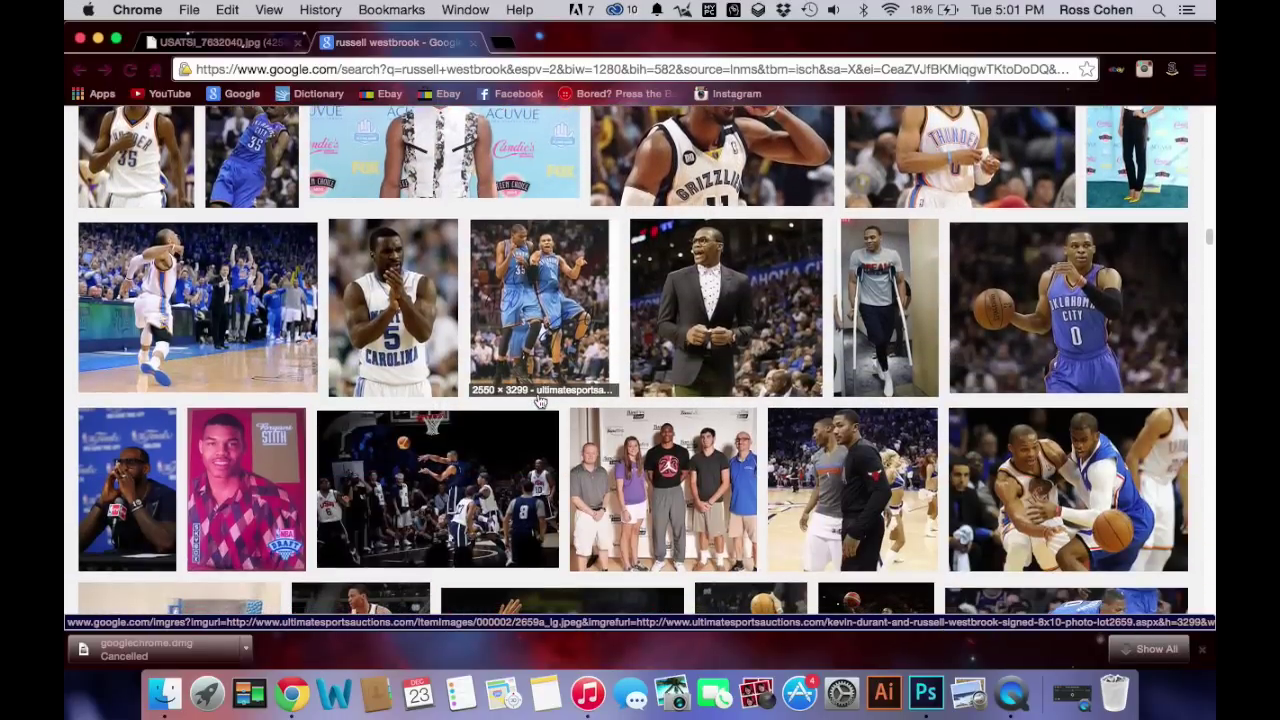
pyautogui.scroll(-5, 650, 398)
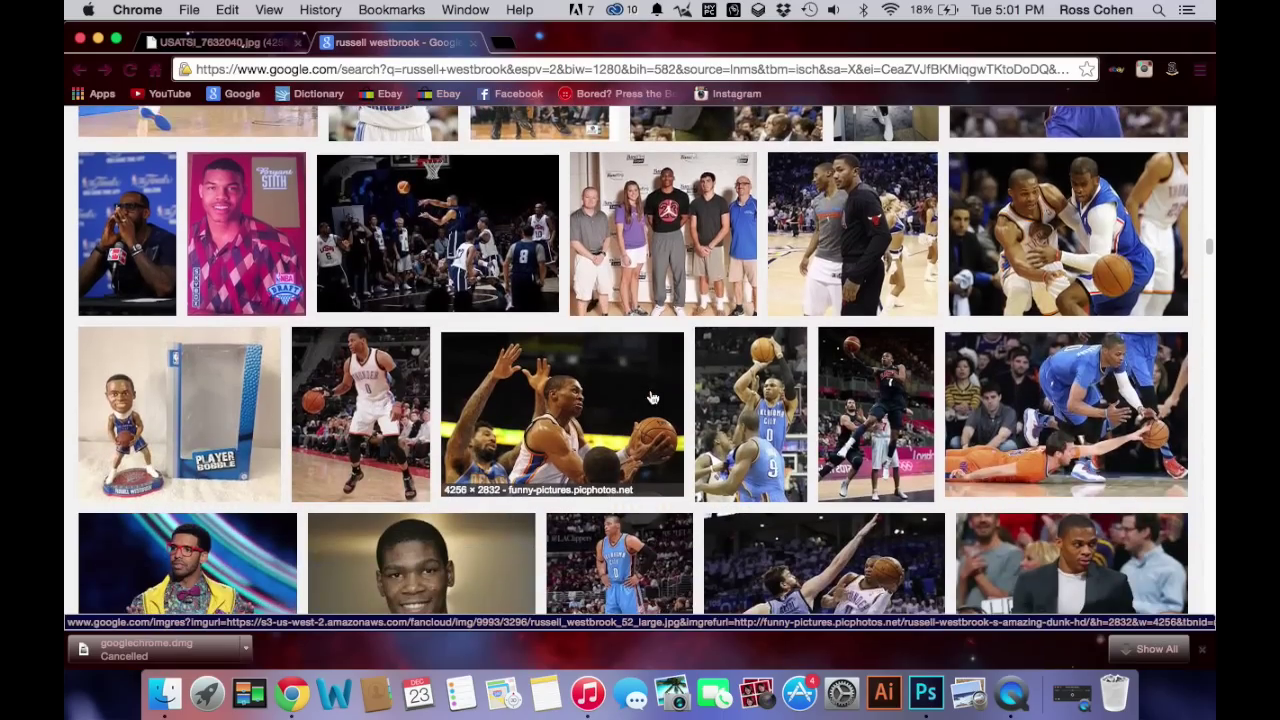
pyautogui.scroll(-15, 503, 400)
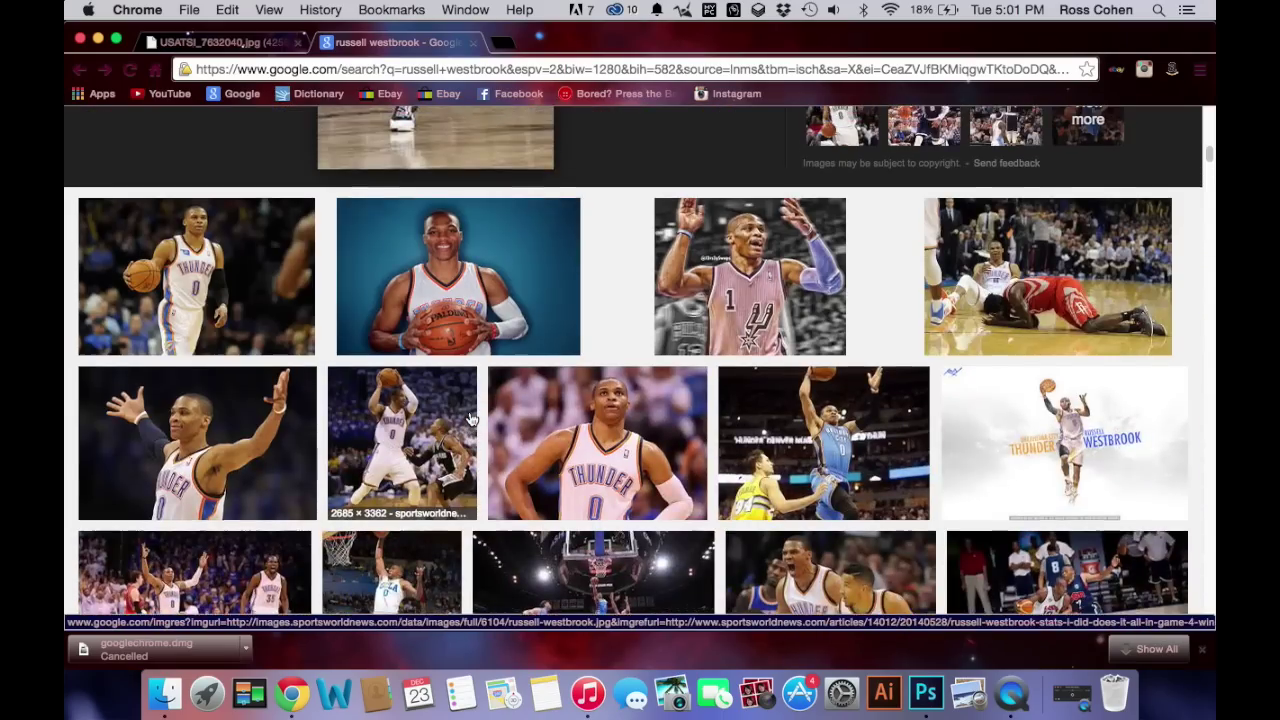
pyautogui.scroll(12, 471, 418)
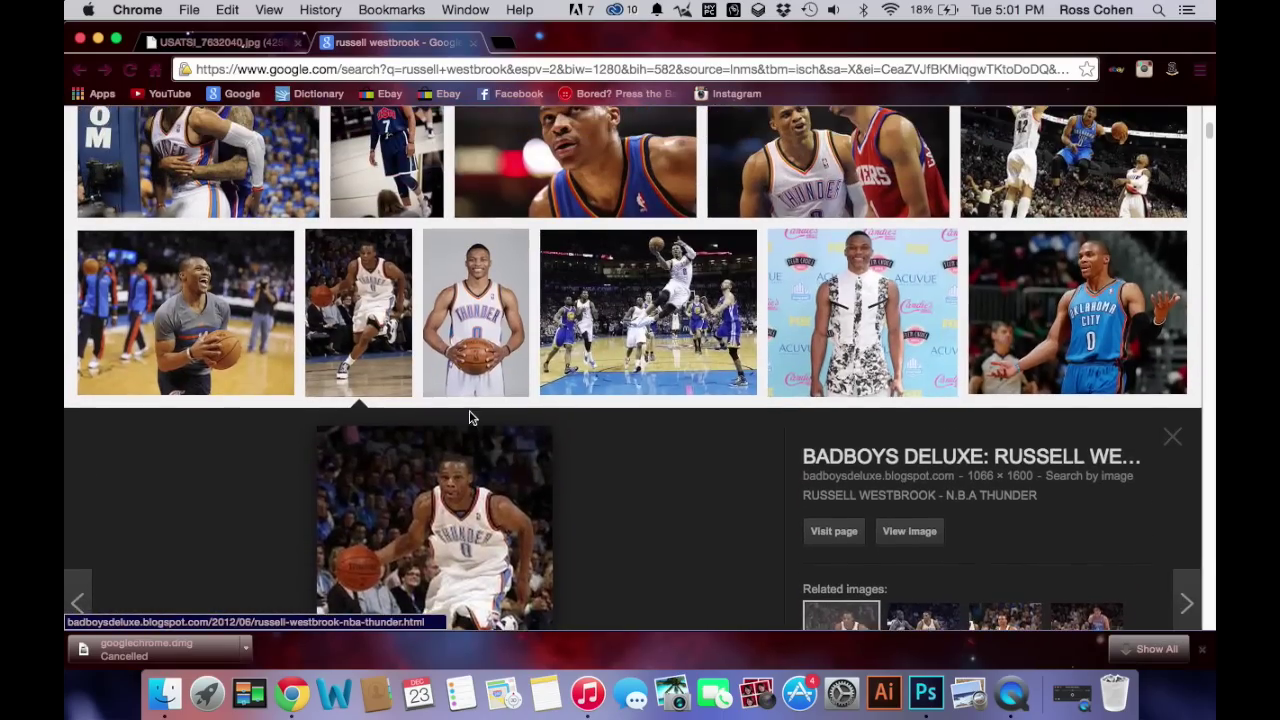
# Step: Open the 3256 × 2191 airborne layup photo from news.yahoo.com at full size and inspect its detail up close
pyautogui.click(610, 360)
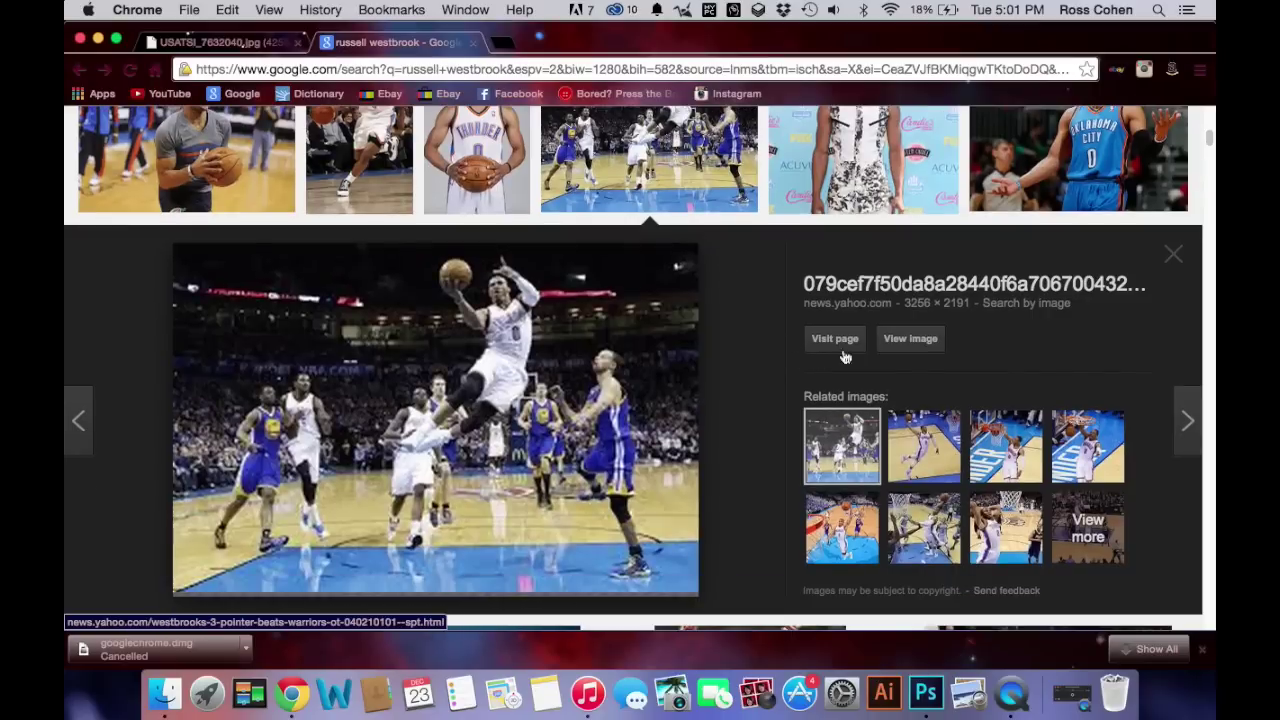
pyautogui.click(925, 348)
pyautogui.click(549, 227)
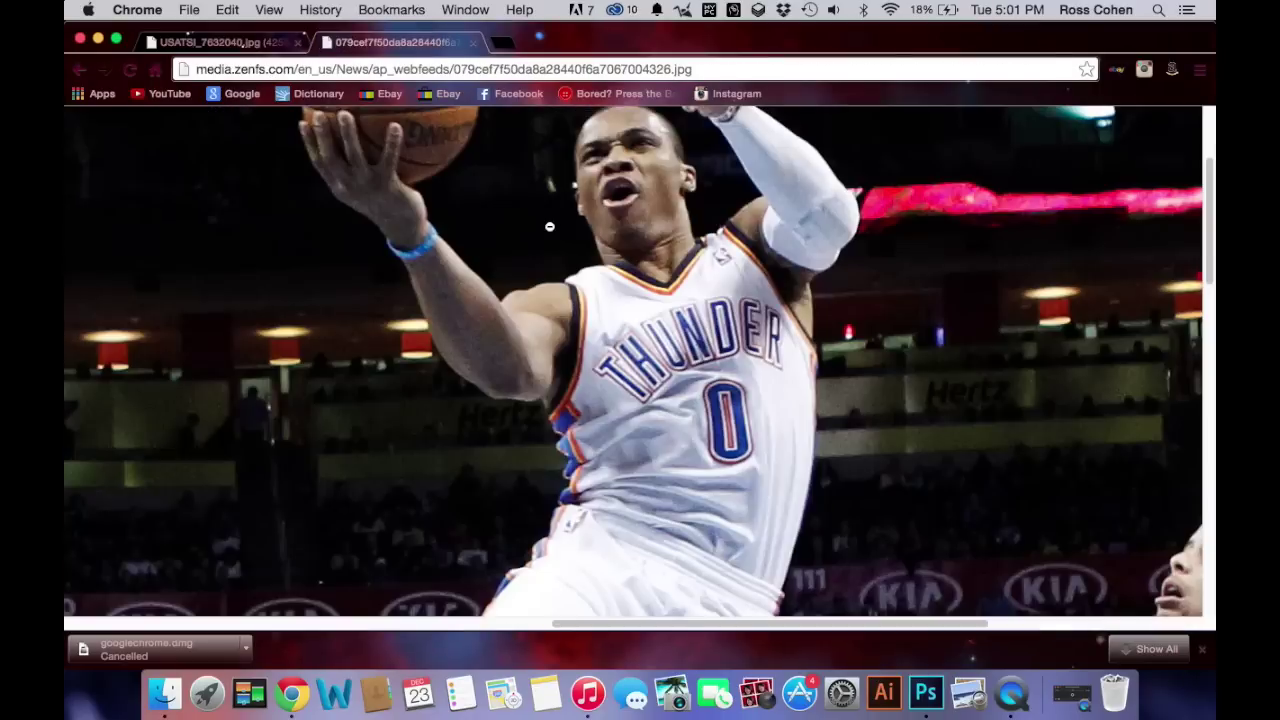
pyautogui.scroll(2, 584, 235)
pyautogui.scroll(-5, 585, 240)
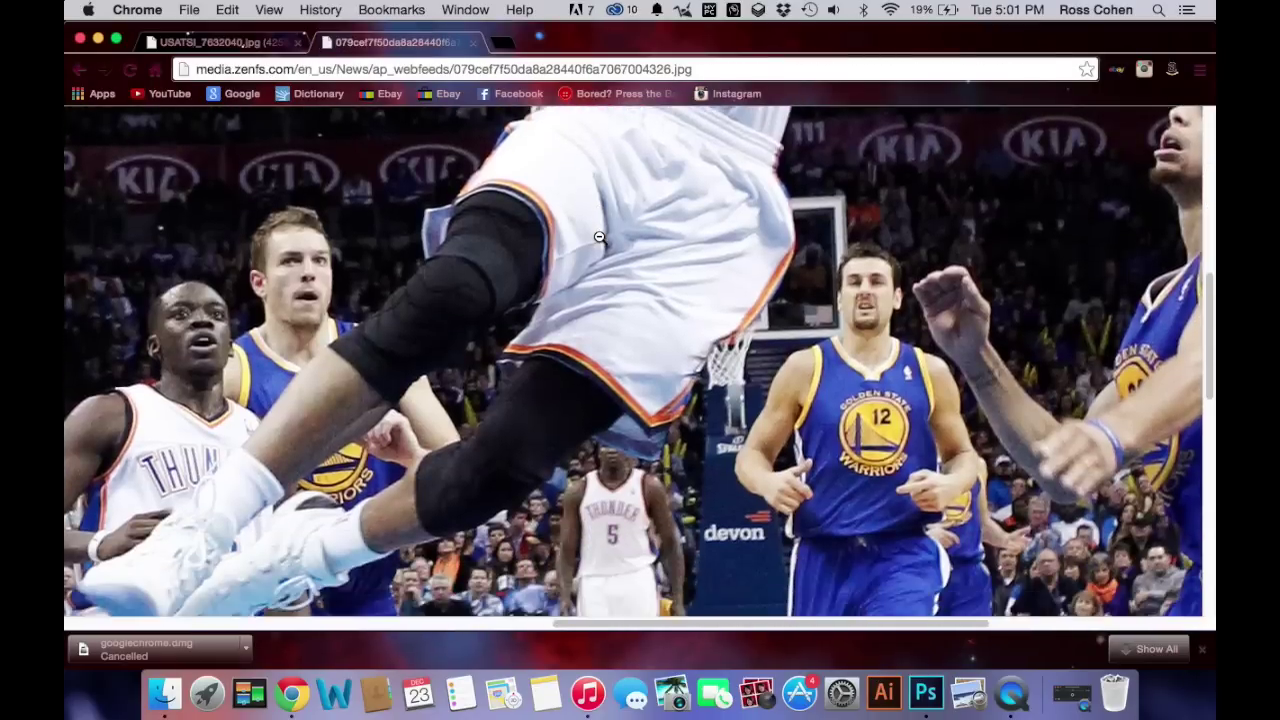
pyautogui.click(585, 246)
# Step: Copy the layup photo, switch to Photoshop and paste it as a new layer above the cut-out player
pyautogui.rightClick(480, 308)
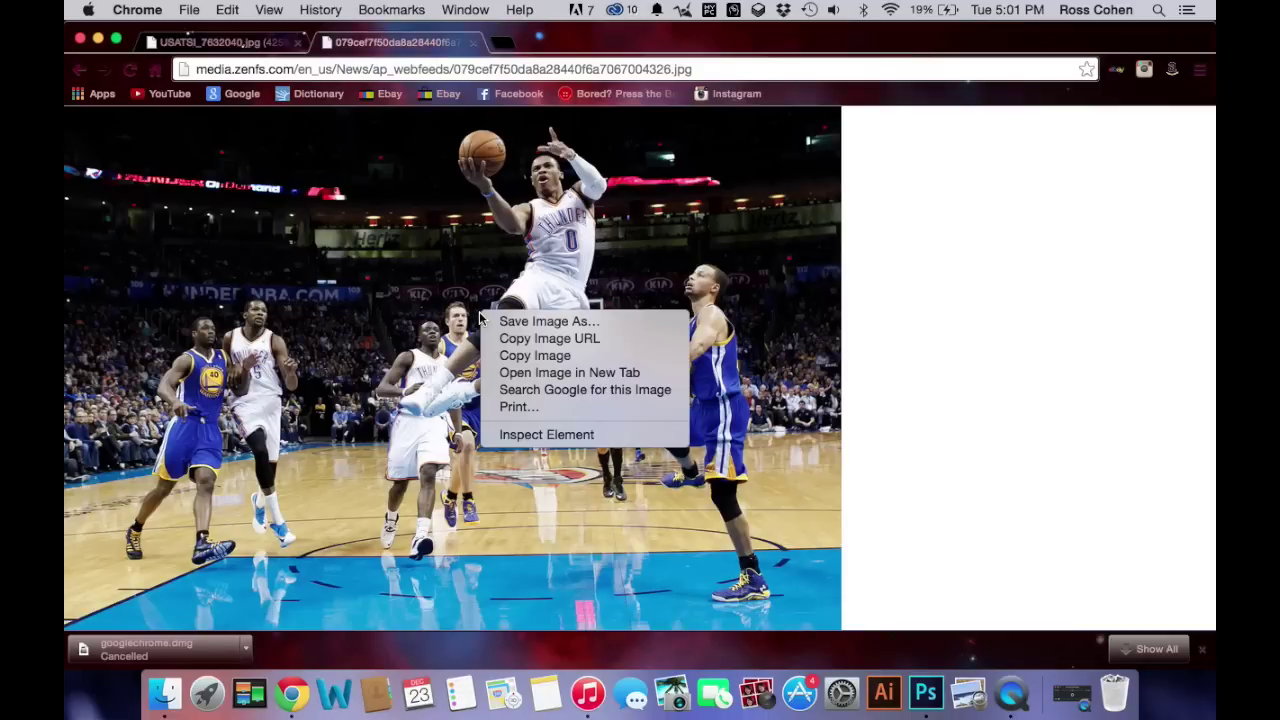
pyautogui.click(560, 338)
pyautogui.click(926, 693)
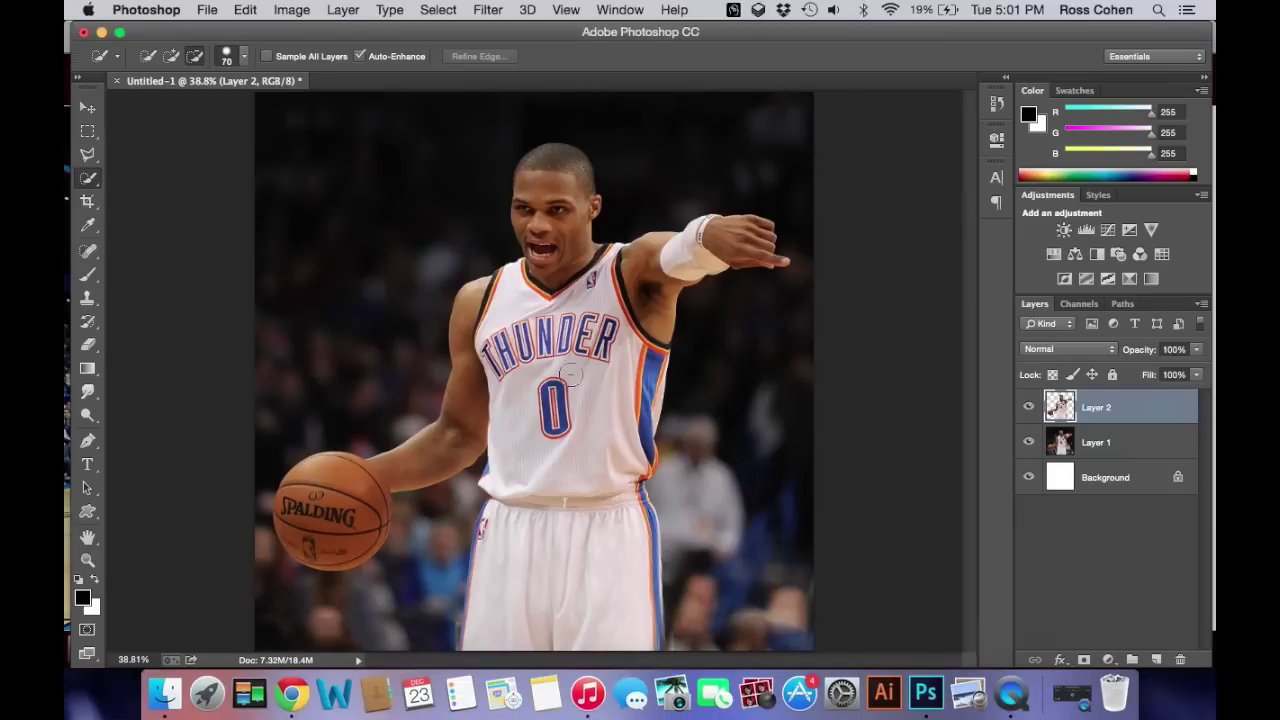
pyautogui.press('super+v')
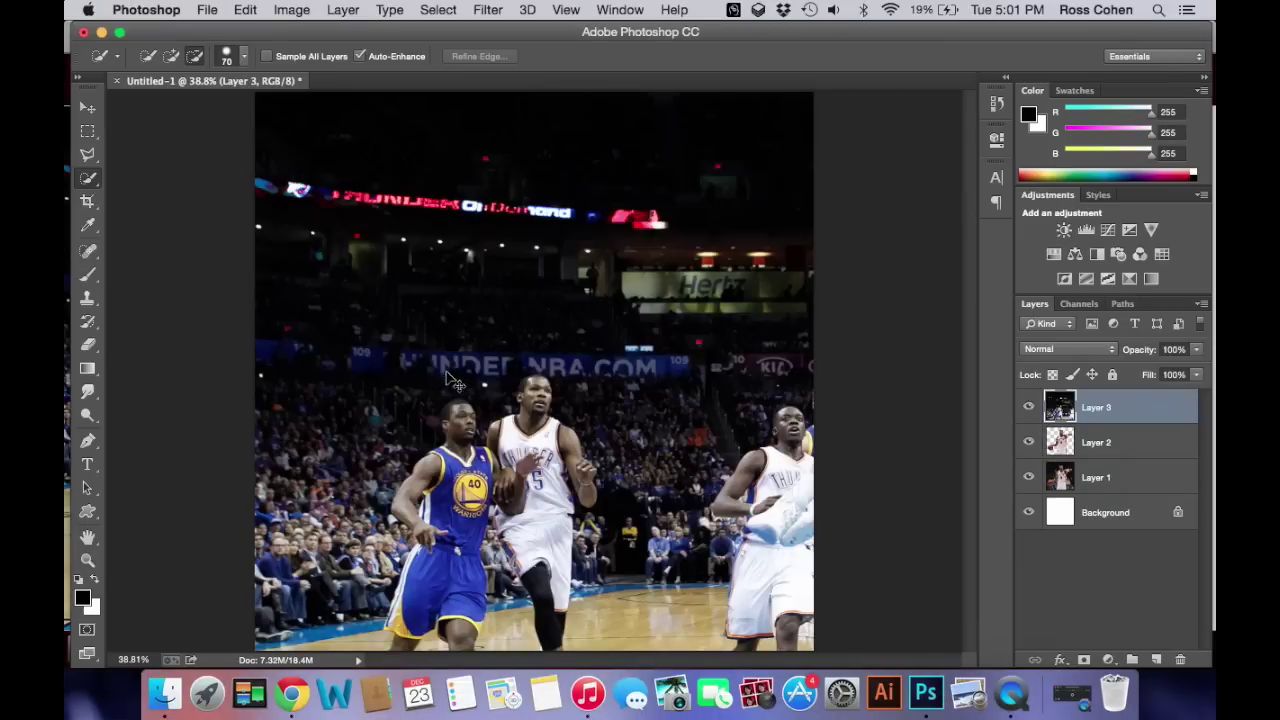
# Step: Scale the layup photo down and place it in the upper-left part of the canvas, with the airborne player beside the main figure
pyautogui.press('super+t')
pyautogui.press('super+0')
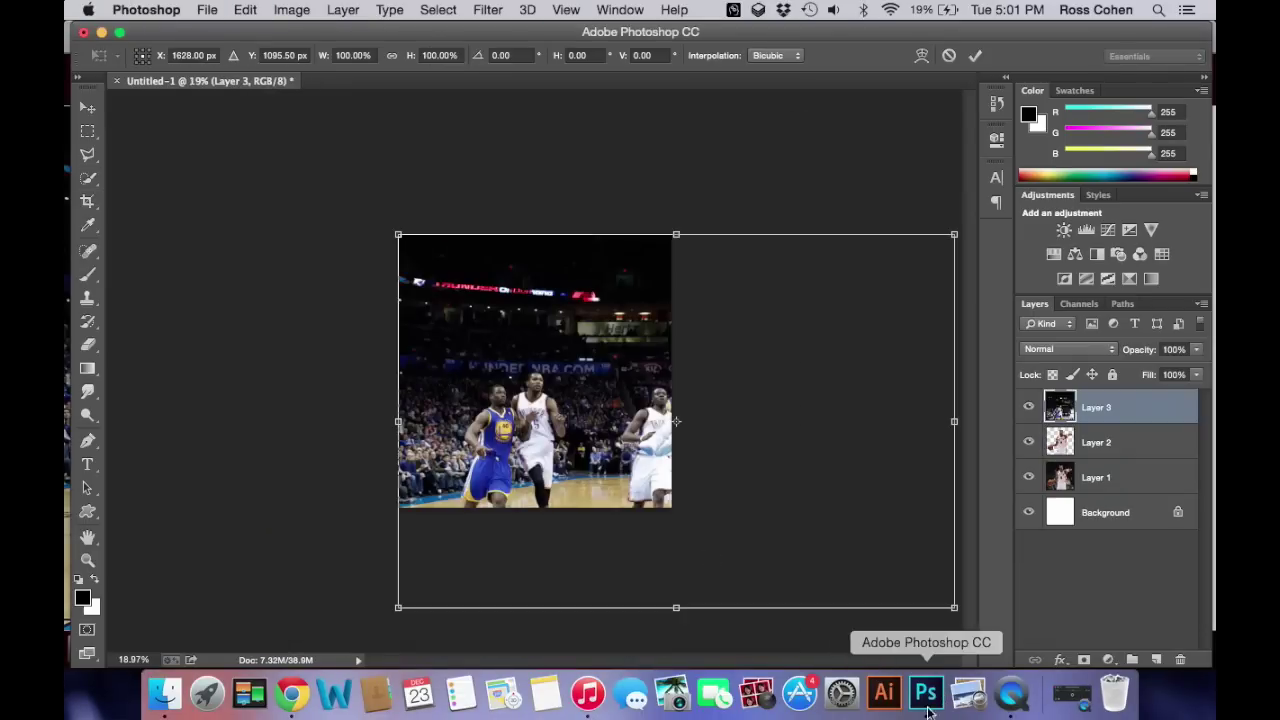
pyautogui.moveTo(955, 610); pyautogui.dragTo(653, 451)
pyautogui.moveTo(582, 320); pyautogui.dragTo(475, 318)
pyautogui.click(975, 58)
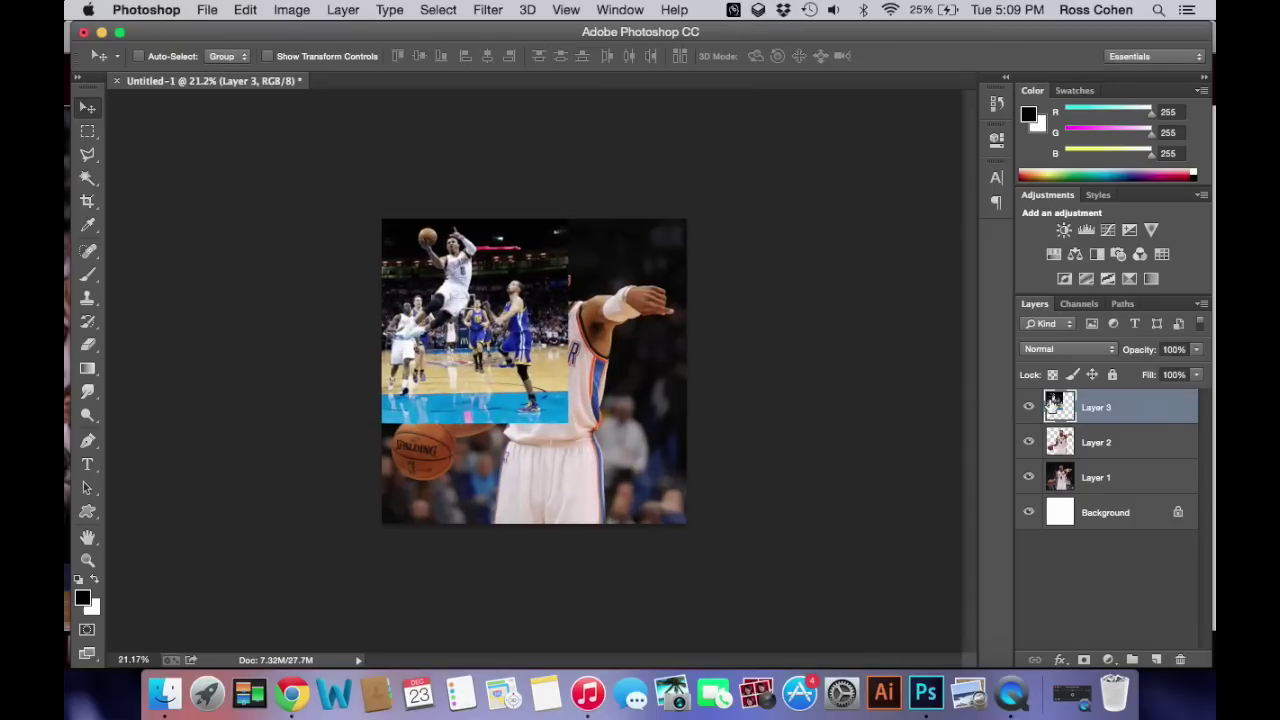
# Step: Hide the layup photo with an inverted layer mask, and try a white 125 px soft brush on the mask before undoing it
pyautogui.click(1083, 662)
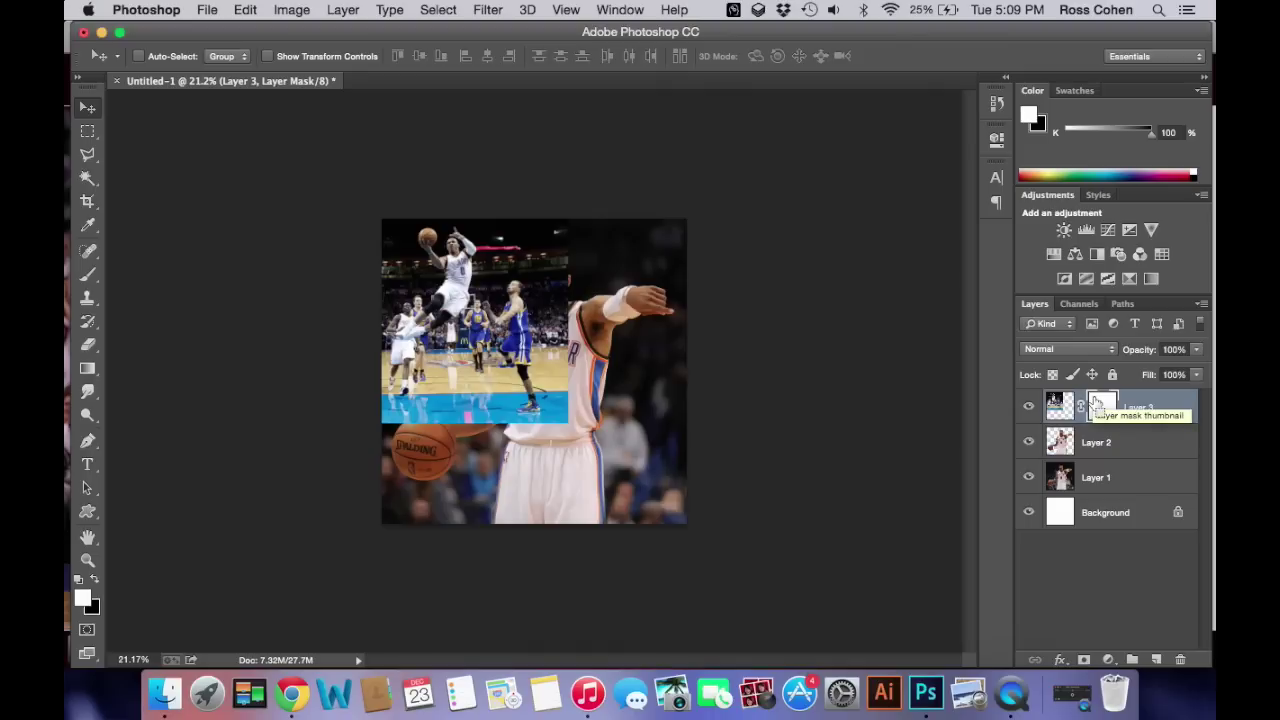
pyautogui.press('super+i')
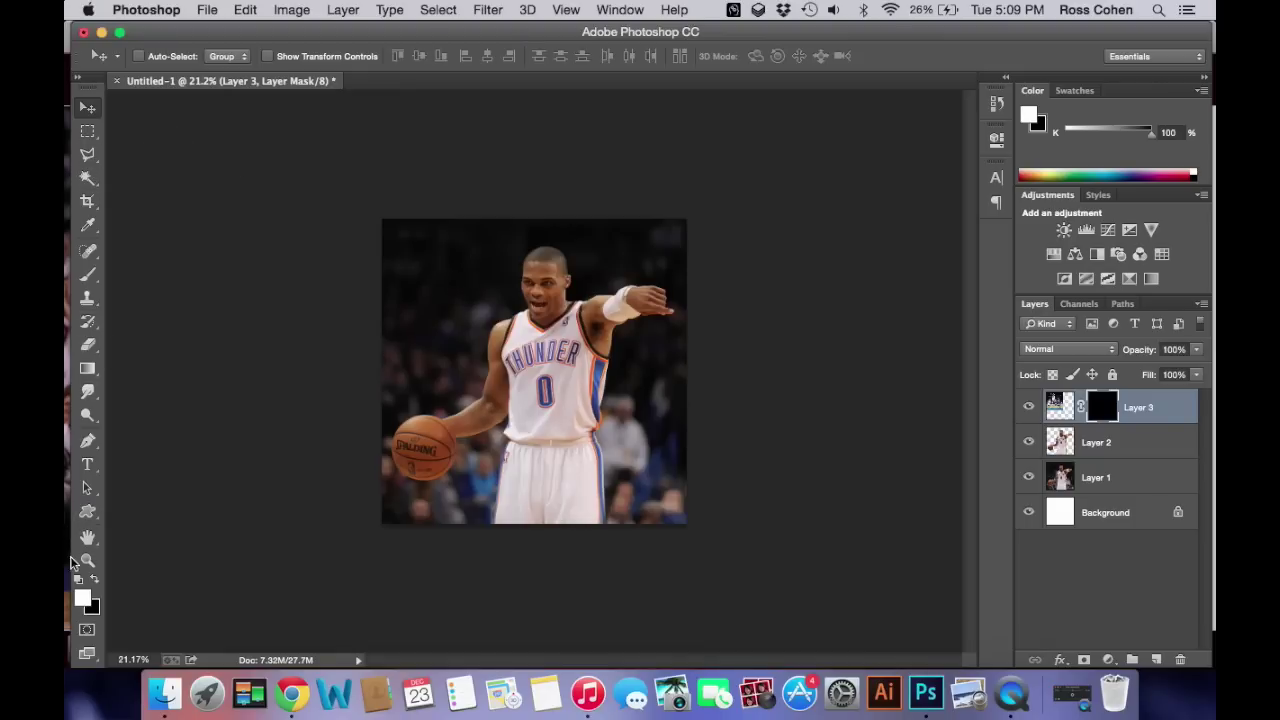
pyautogui.click(87, 275)
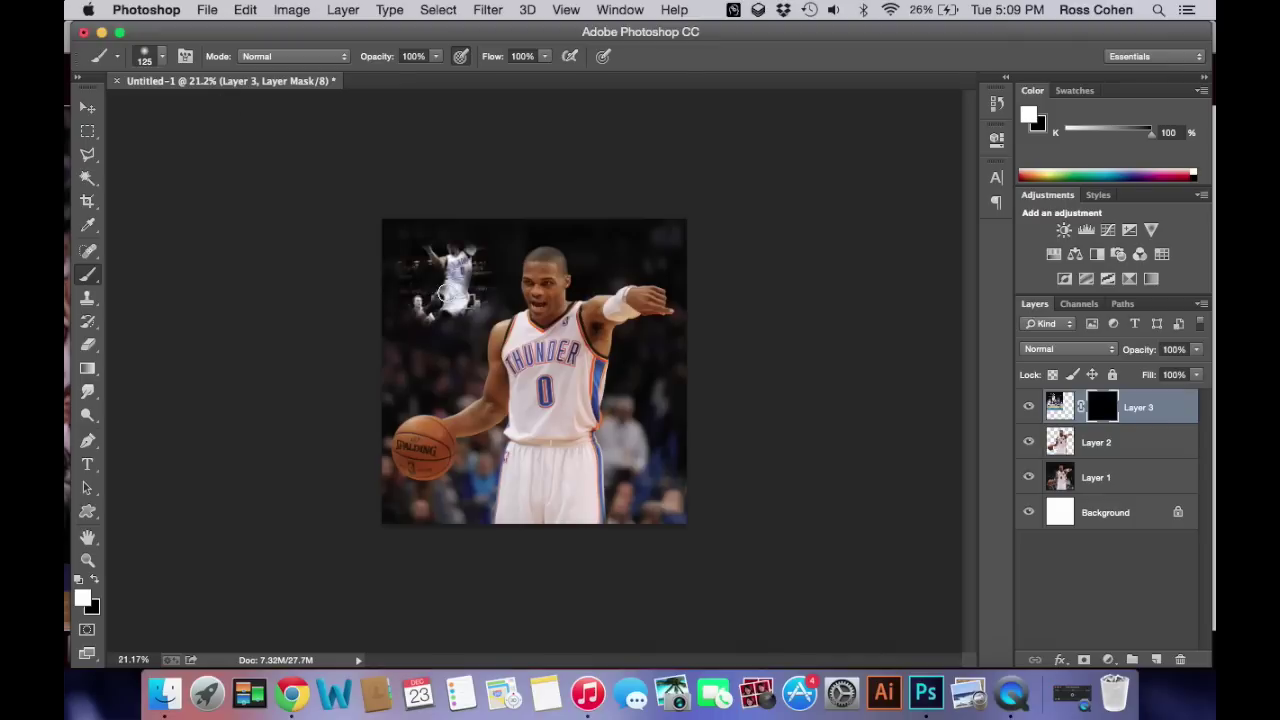
pyautogui.press('super+z')
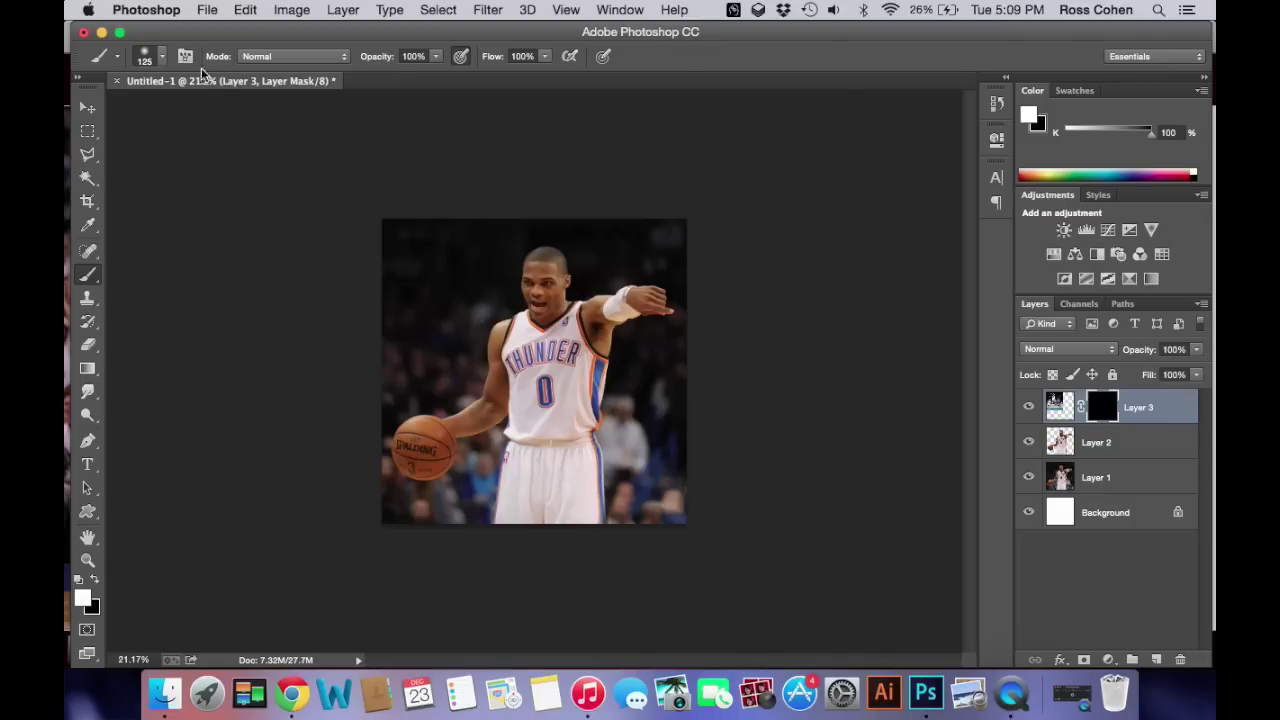
# Step: Browse the brush presets and choose an 800 px swirl brush for painting on the layup photo's mask
pyautogui.click(162, 57)
pyautogui.moveTo(283, 190)
pyautogui.mouseDown()
pyautogui.moveTo(272, 510)
pyautogui.moveTo(269, 391)
pyautogui.mouseUp()
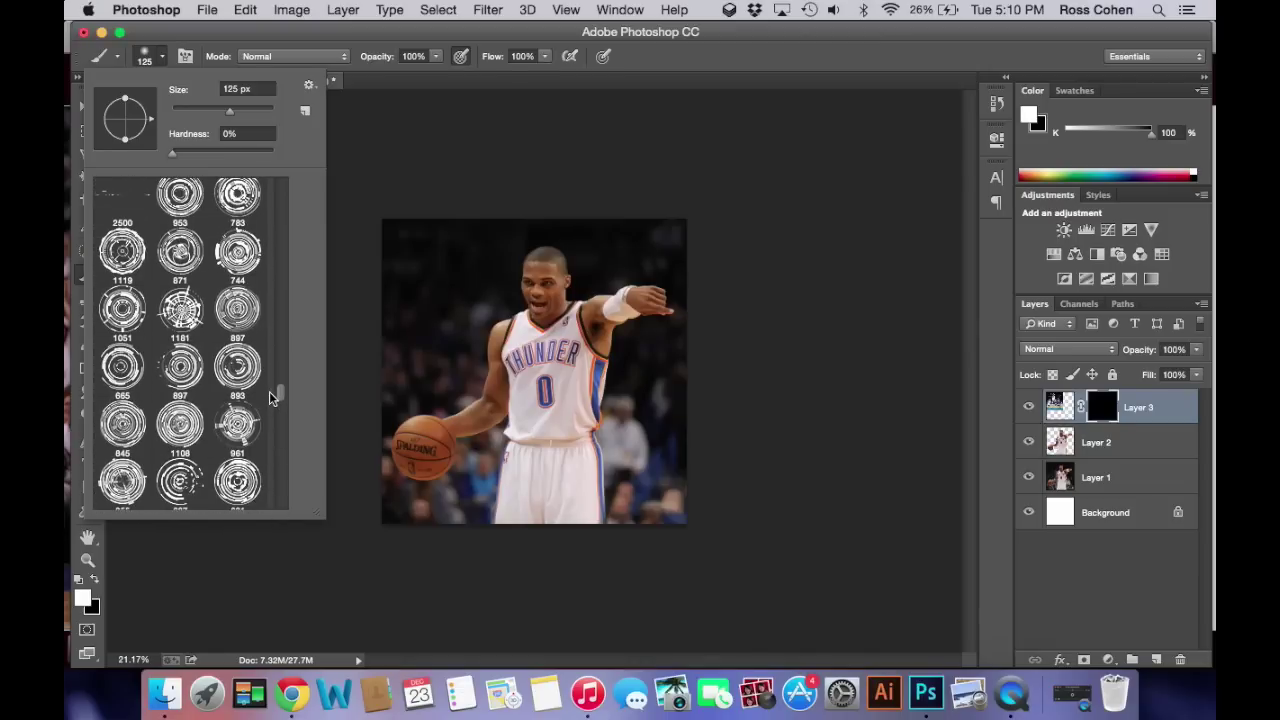
pyautogui.scroll(-5, 269, 395)
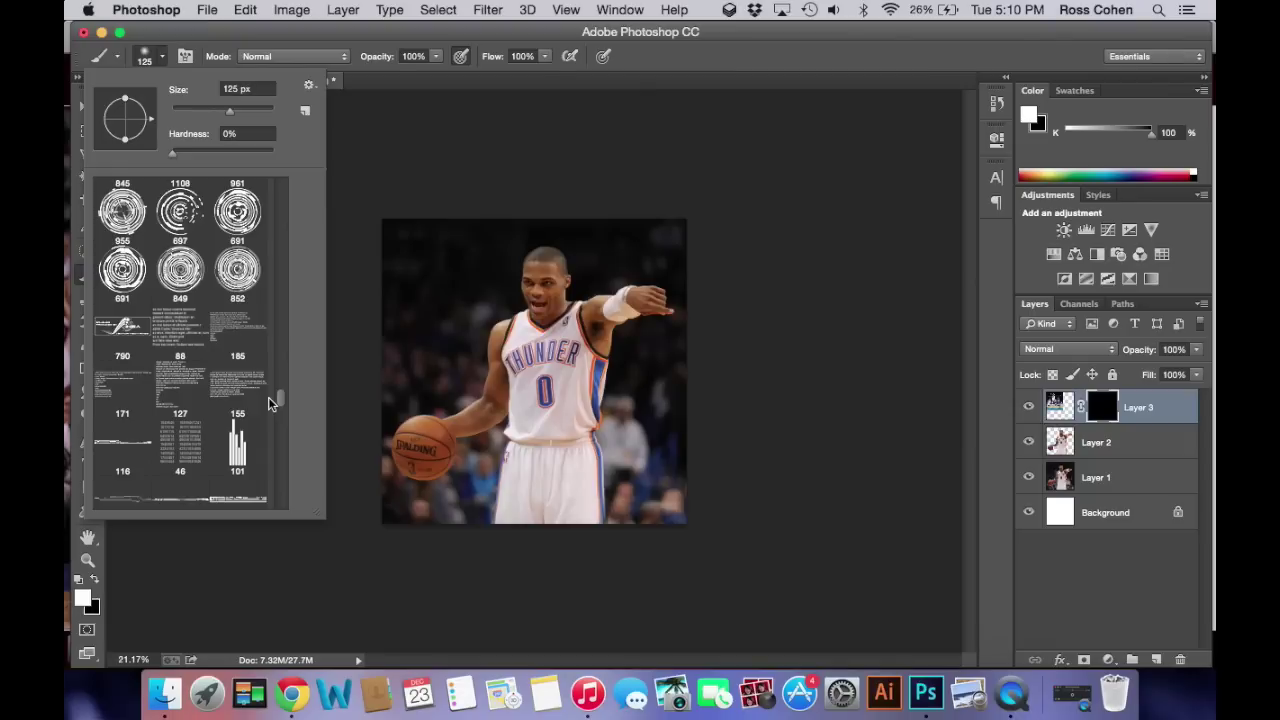
pyautogui.moveTo(274, 398)
pyautogui.mouseDown()
pyautogui.moveTo(277, 363)
pyautogui.moveTo(277, 391)
pyautogui.mouseUp()
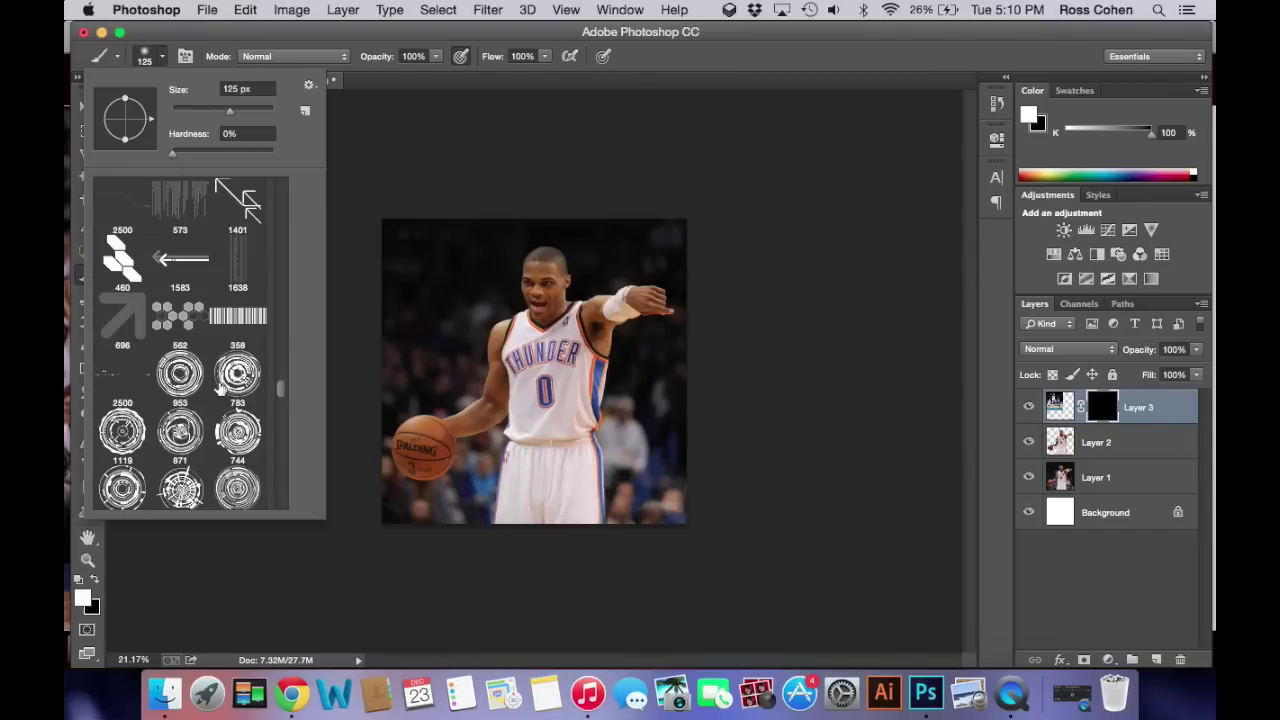
pyautogui.moveTo(282, 398); pyautogui.dragTo(282, 368)
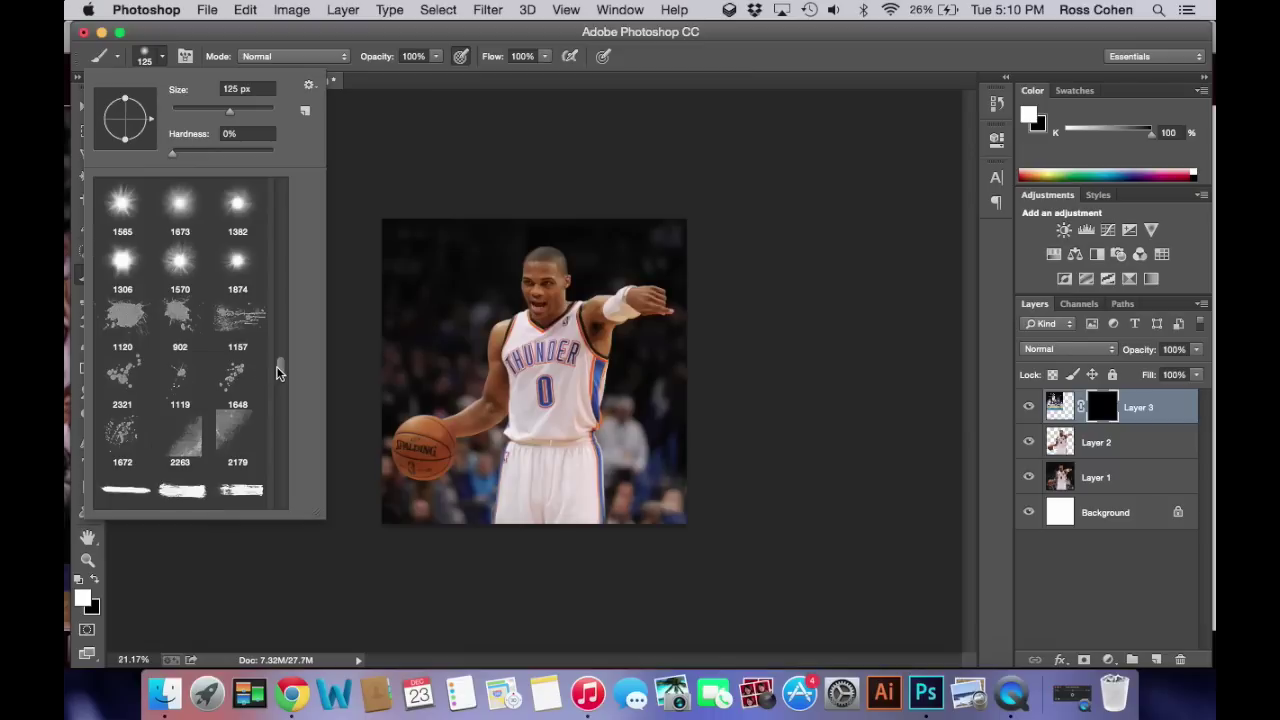
pyautogui.moveTo(279, 366); pyautogui.dragTo(283, 347)
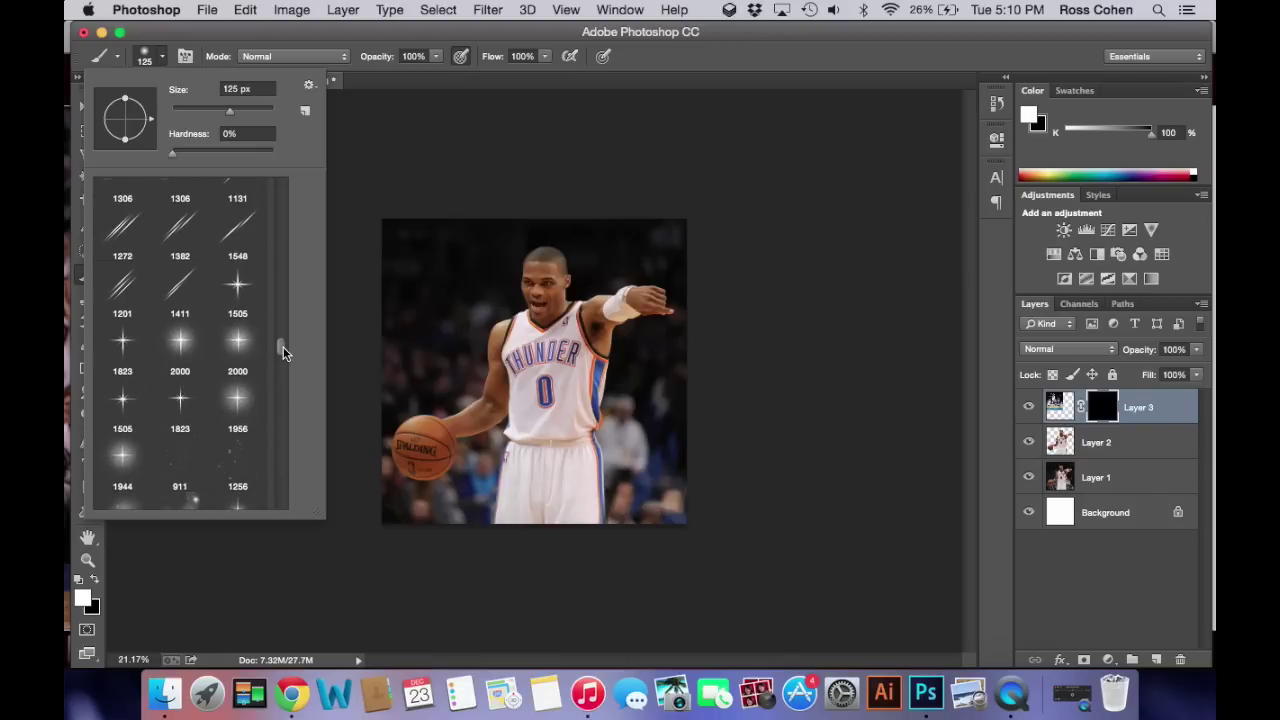
pyautogui.moveTo(279, 349)
pyautogui.mouseDown()
pyautogui.moveTo(277, 316)
pyautogui.moveTo(268, 437)
pyautogui.mouseUp()
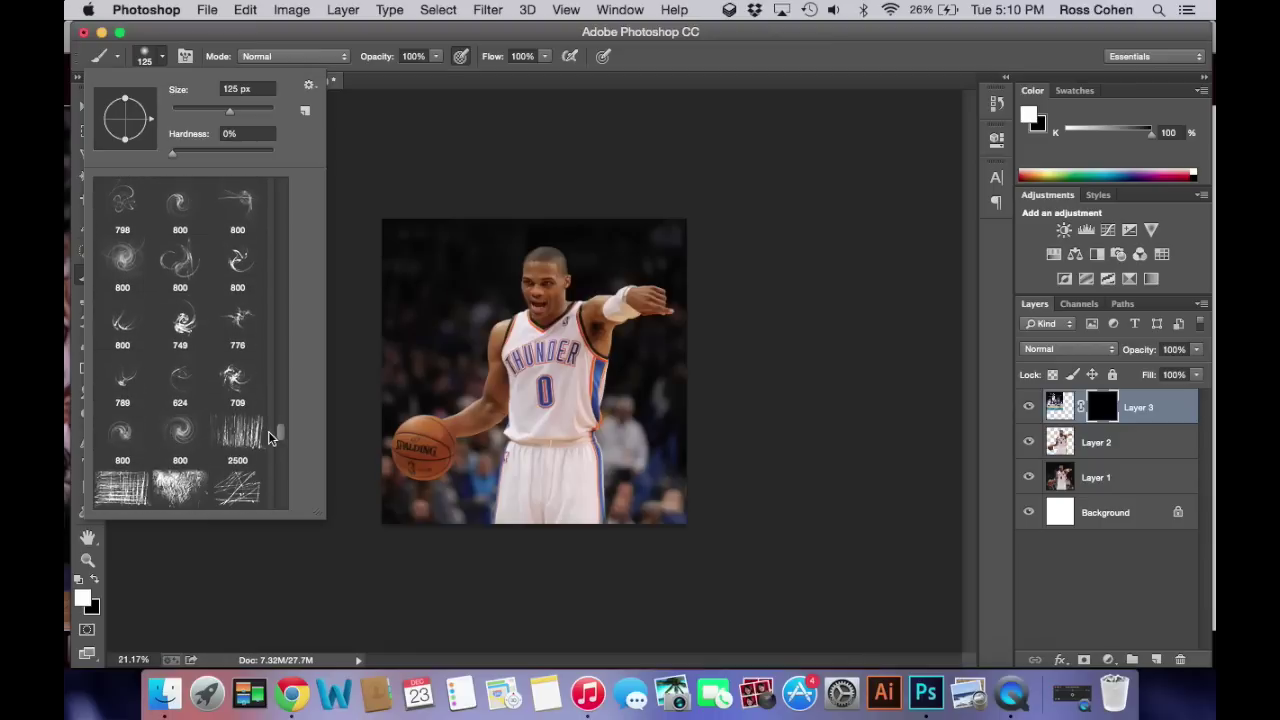
# Step: Paint white on the layup layer's mask with the 800 px swirl brush to reveal the airborne player with wispy edges
pyautogui.click(448, 295)
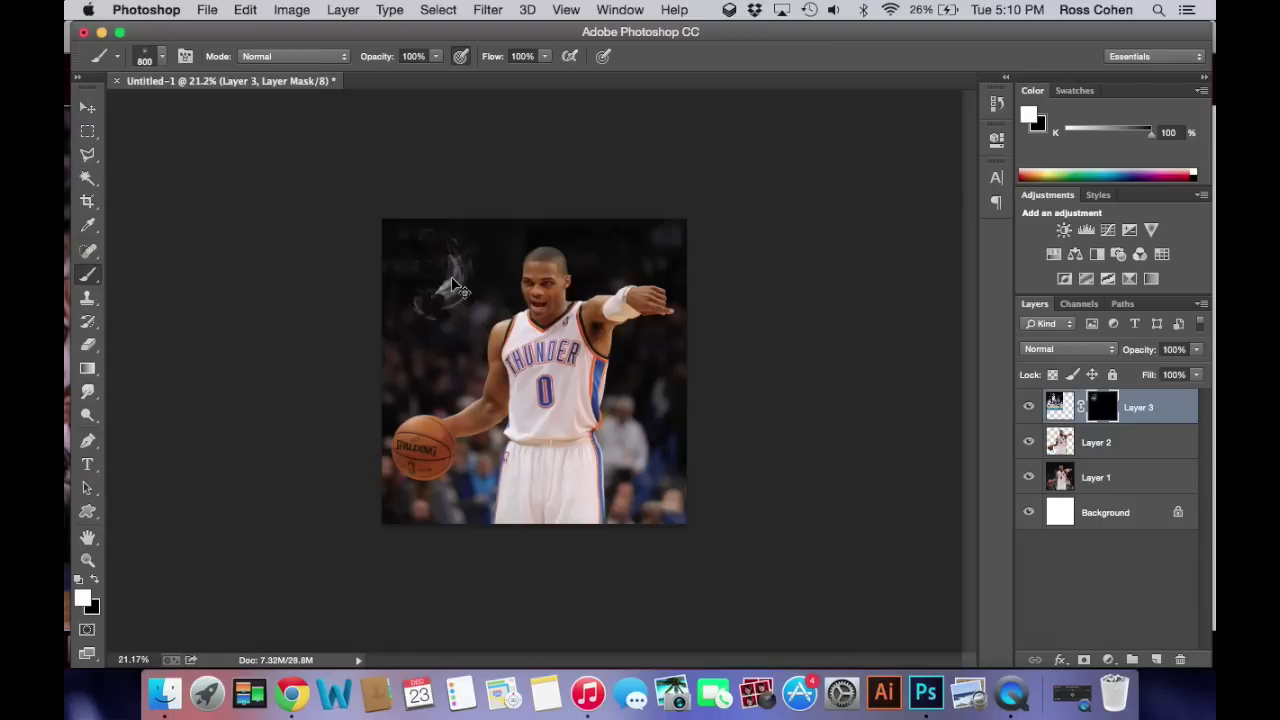
pyautogui.press('super+equal')
pyautogui.press('super+equal')
pyautogui.press('super+equal')
pyautogui.hscroll(-3, 343, 180)
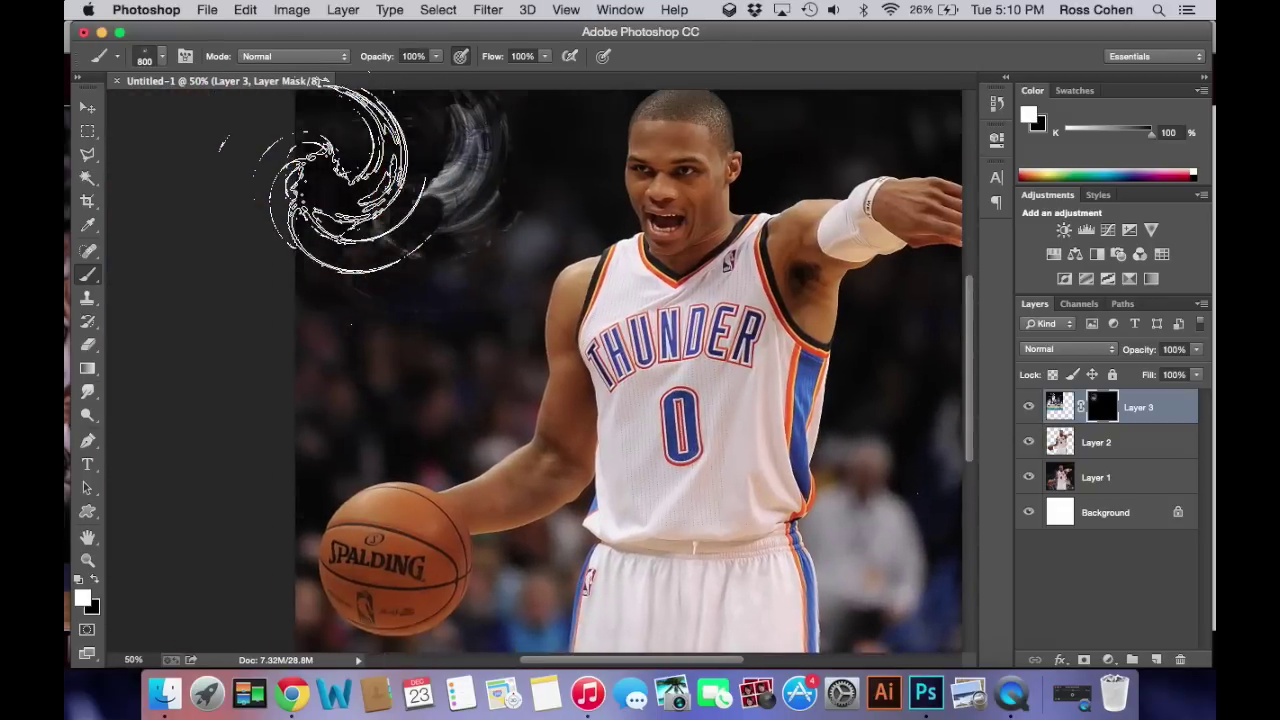
pyautogui.hscroll(-1, 340, 180)
pyautogui.scroll(1, 340, 180)
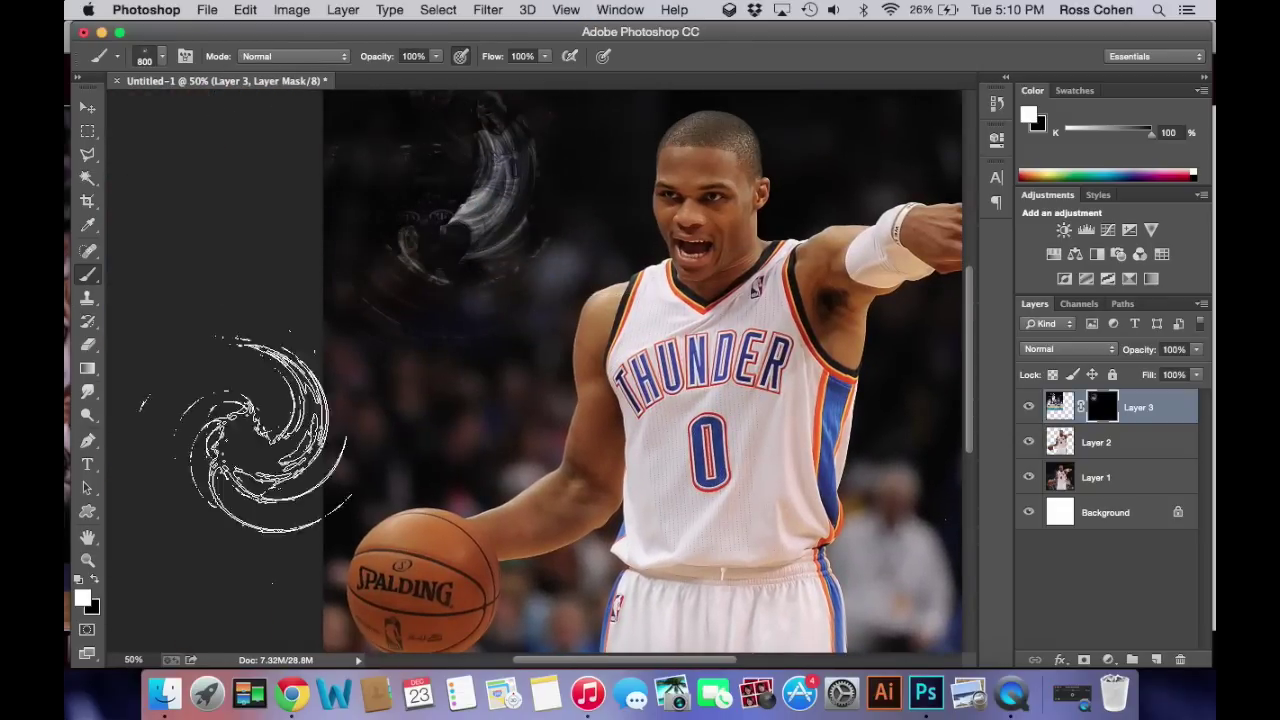
pyautogui.scroll(5, 540, 220)
pyautogui.hscroll(2, 540, 220)
pyautogui.moveTo(520, 450)
pyautogui.mouseDown()
pyautogui.moveTo(407, 482)
pyautogui.moveTo(402, 402)
pyautogui.moveTo(532, 367)
pyautogui.moveTo(422, 527)
pyautogui.moveTo(392, 312)
pyautogui.moveTo(372, 437)
pyautogui.moveTo(347, 477)
pyautogui.moveTo(392, 527)
pyautogui.moveTo(412, 532)
pyautogui.moveTo(507, 427)
pyautogui.moveTo(425, 405)
pyautogui.mouseUp()
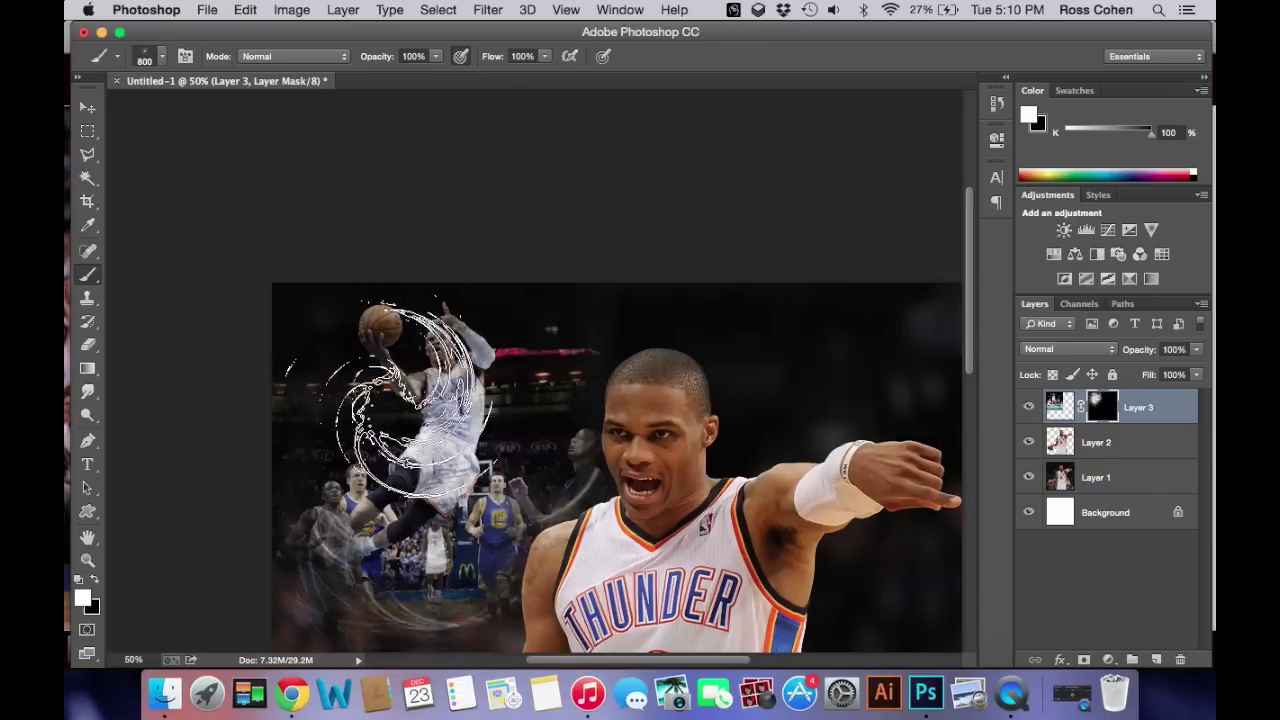
pyautogui.scroll(-4, 465, 586)
pyautogui.hscroll(5, 465, 586)
pyautogui.hscroll(-5, 455, 585)
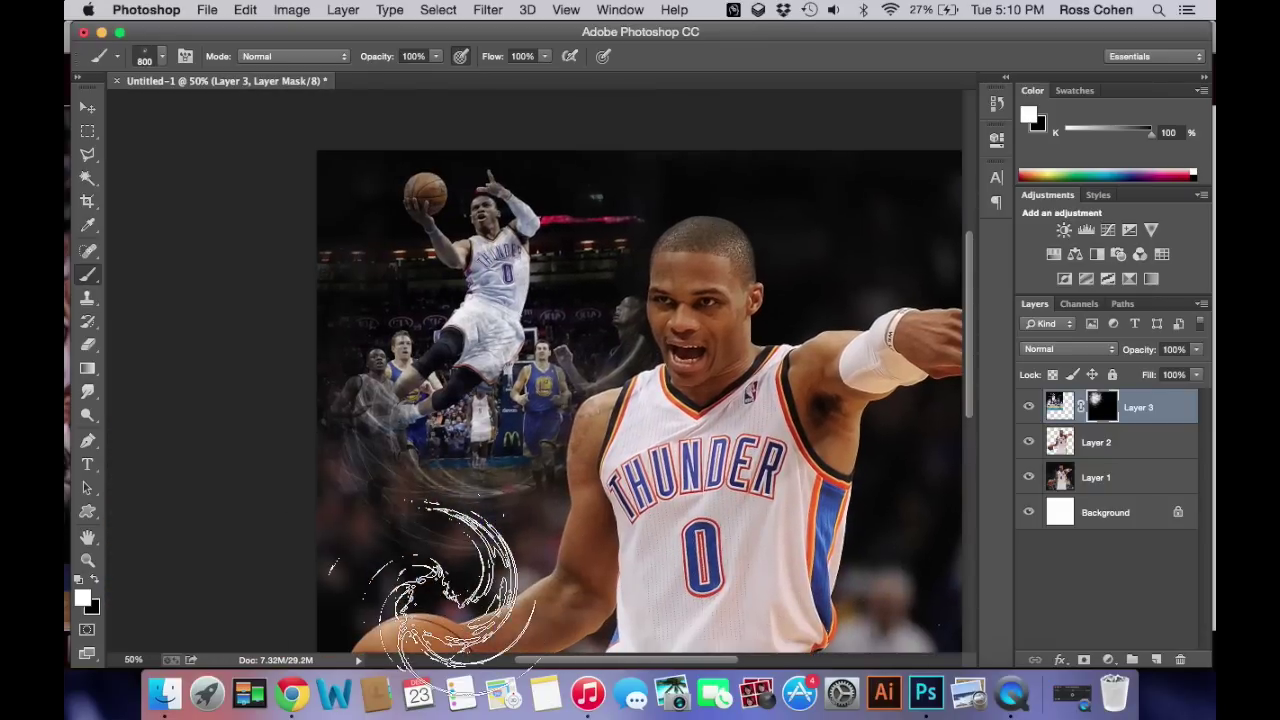
pyautogui.scroll(-3, 455, 585)
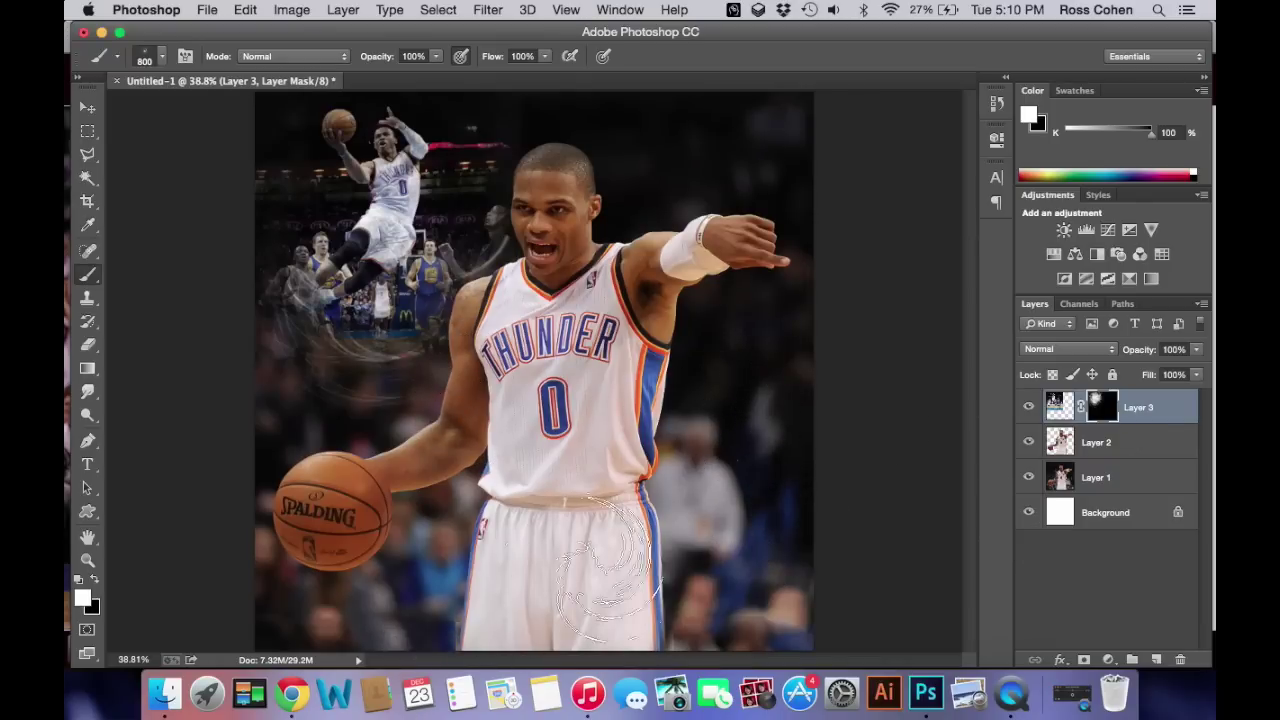
# Step: Copy the Durant and Westbrook celebration photo from Chrome and paste it into the Photoshop composition as a new layer
pyautogui.click(291, 693)
pyautogui.rightClick(452, 250)
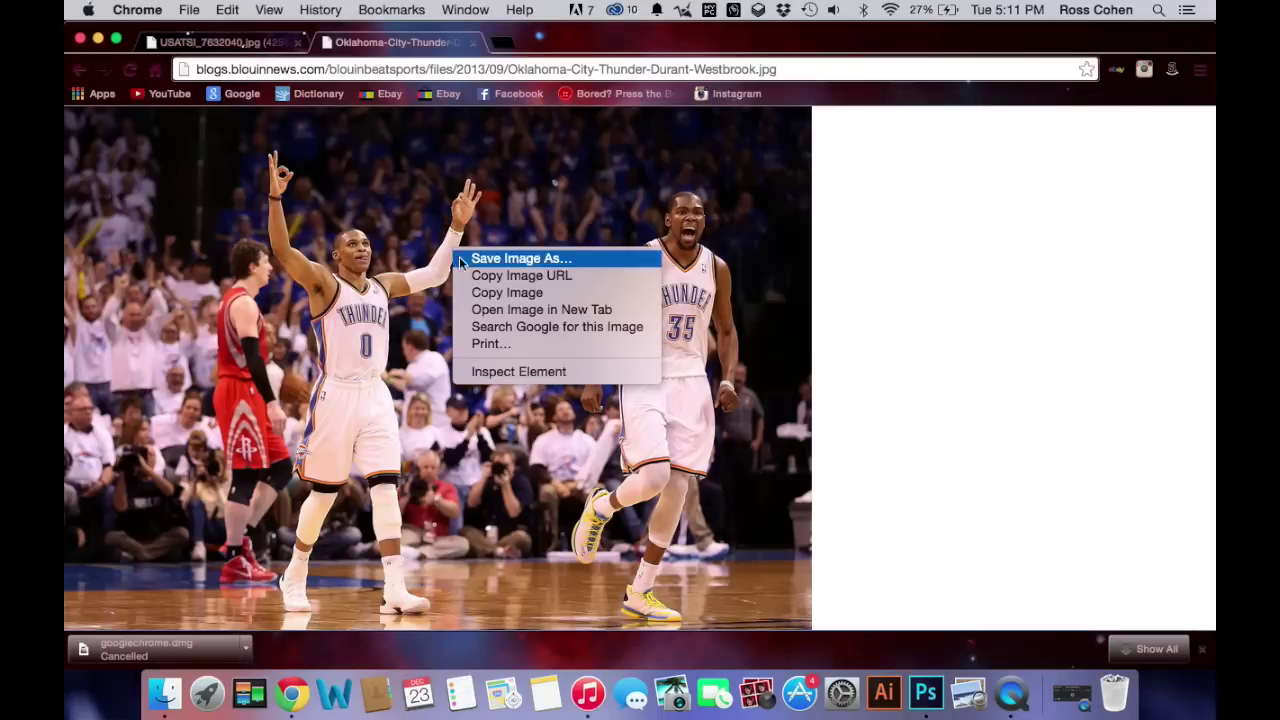
pyautogui.click(496, 293)
pyautogui.click(938, 700)
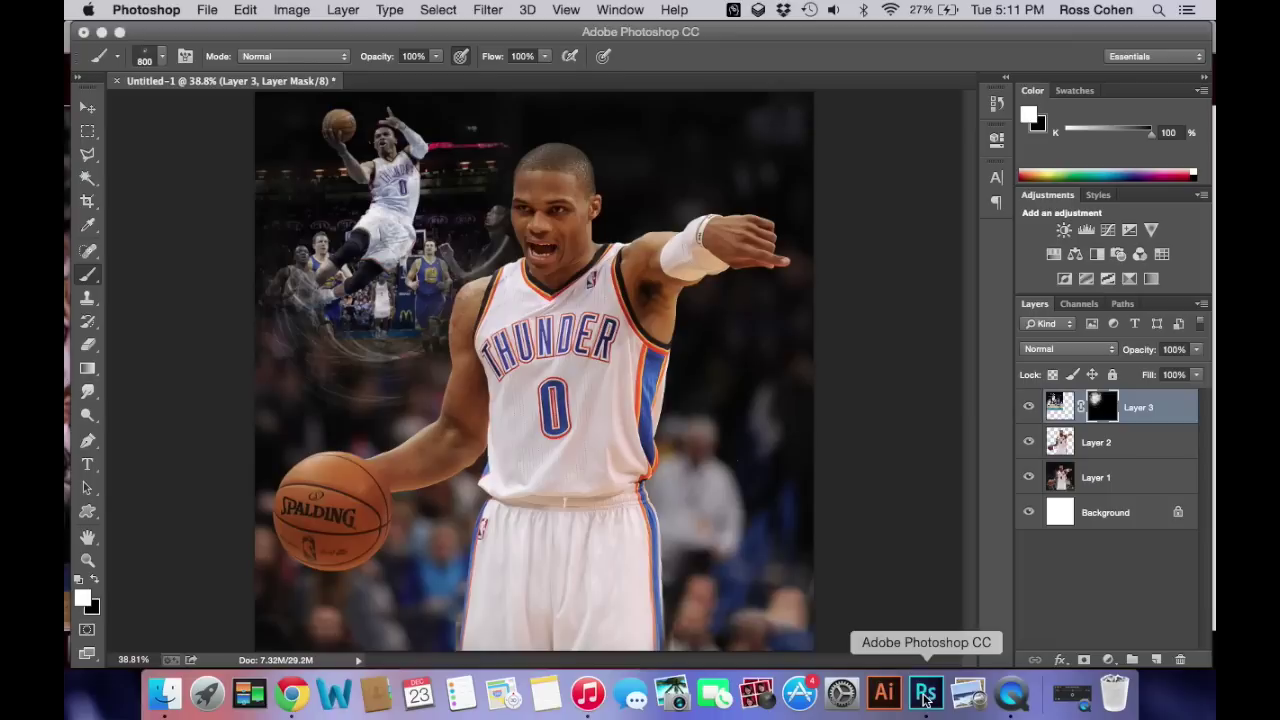
pyautogui.press('super+v')
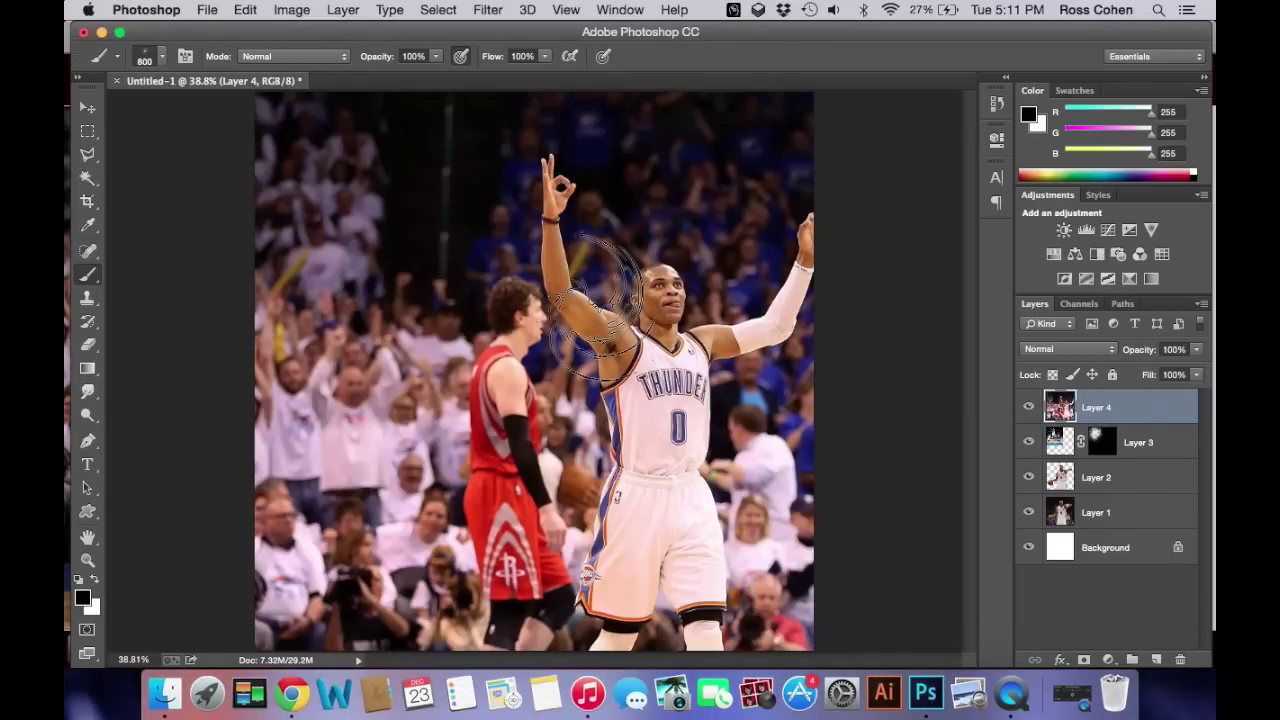
# Step: Scale the celebration photo to about 41%, place it at the composition's lower right, and hide it with an inverted layer mask
pyautogui.press('super+t')
pyautogui.press('super+0')
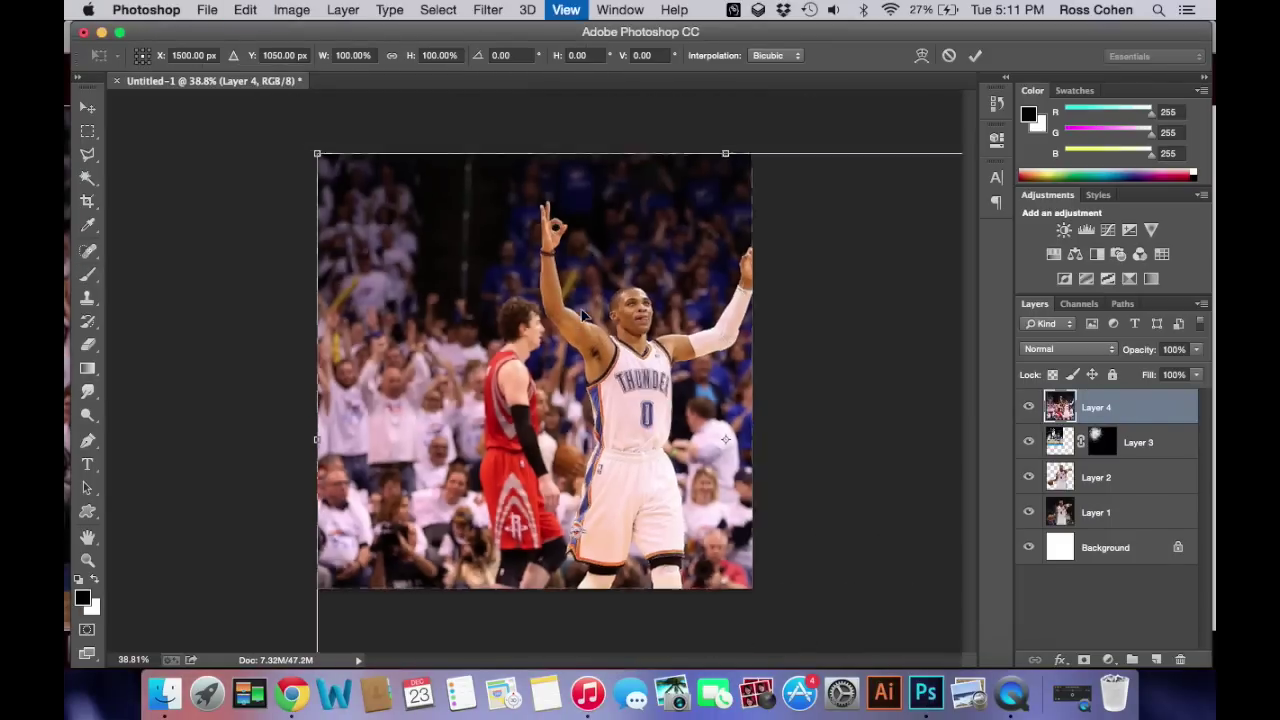
pyautogui.moveTo(376, 210); pyautogui.dragTo(751, 474)
pyautogui.moveTo(800, 521); pyautogui.dragTo(533, 347)
pyautogui.moveTo(680, 435); pyautogui.dragTo(698, 440)
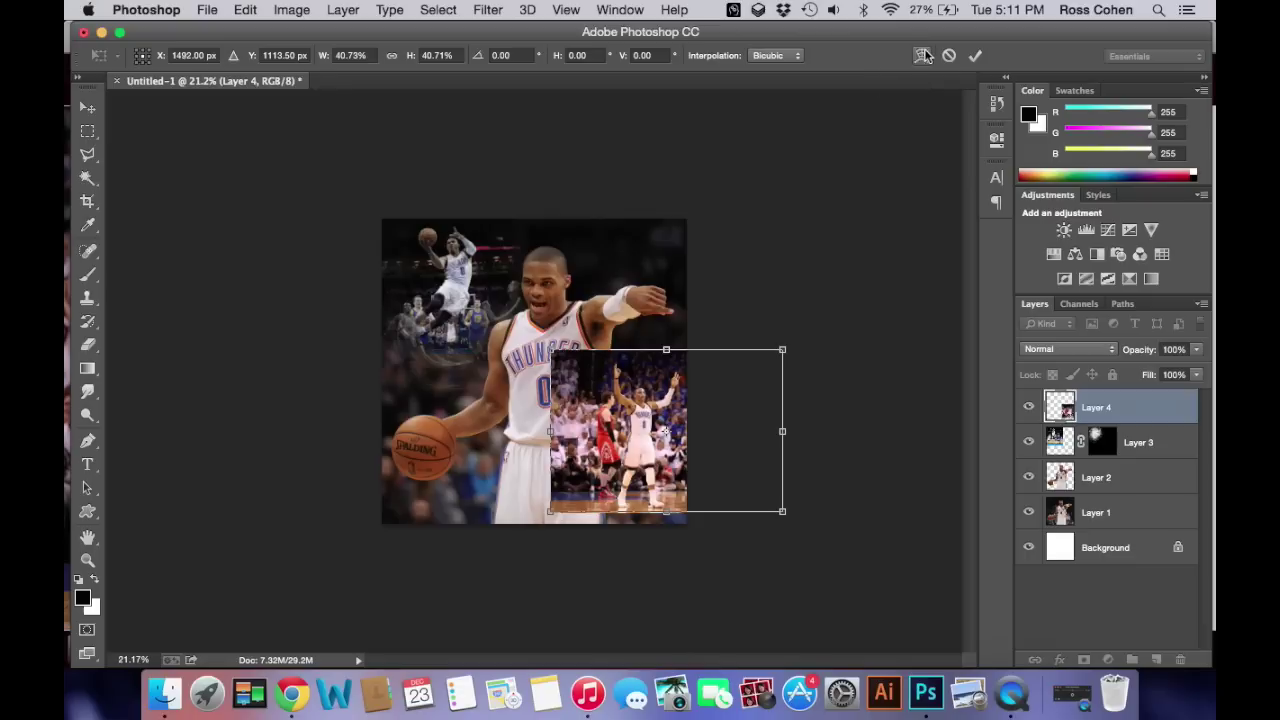
pyautogui.click(976, 57)
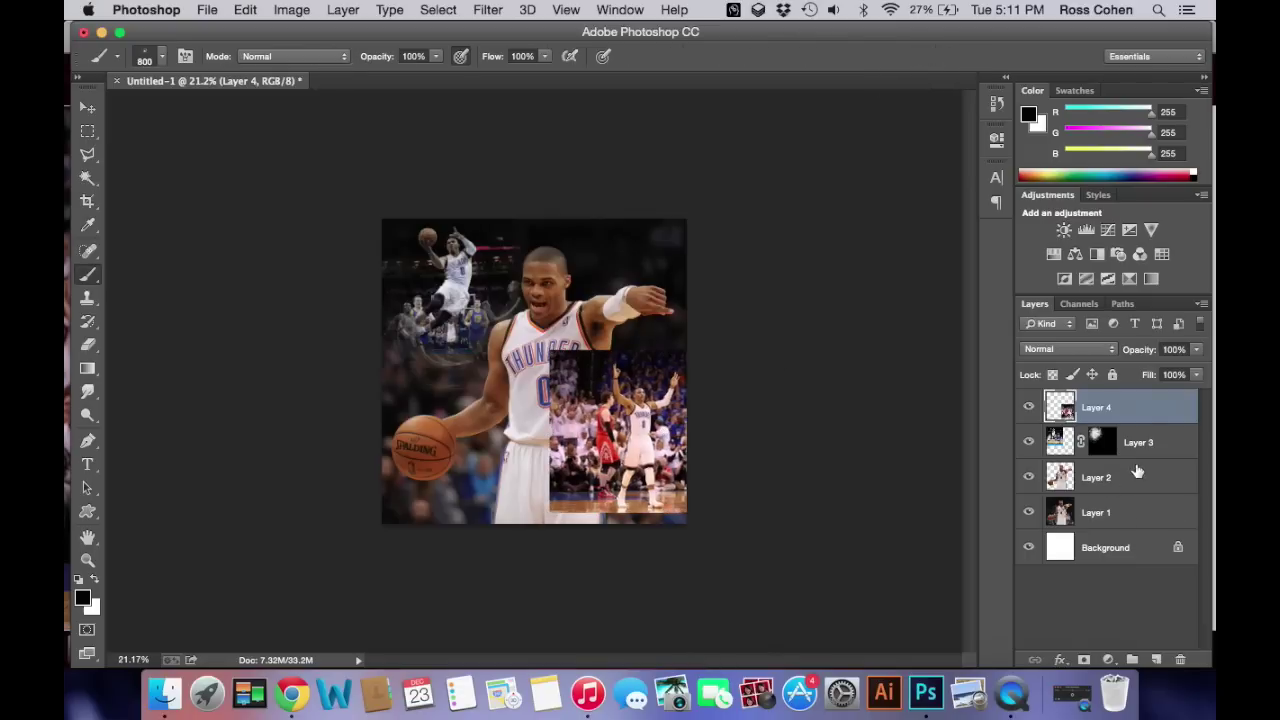
pyautogui.click(1083, 660)
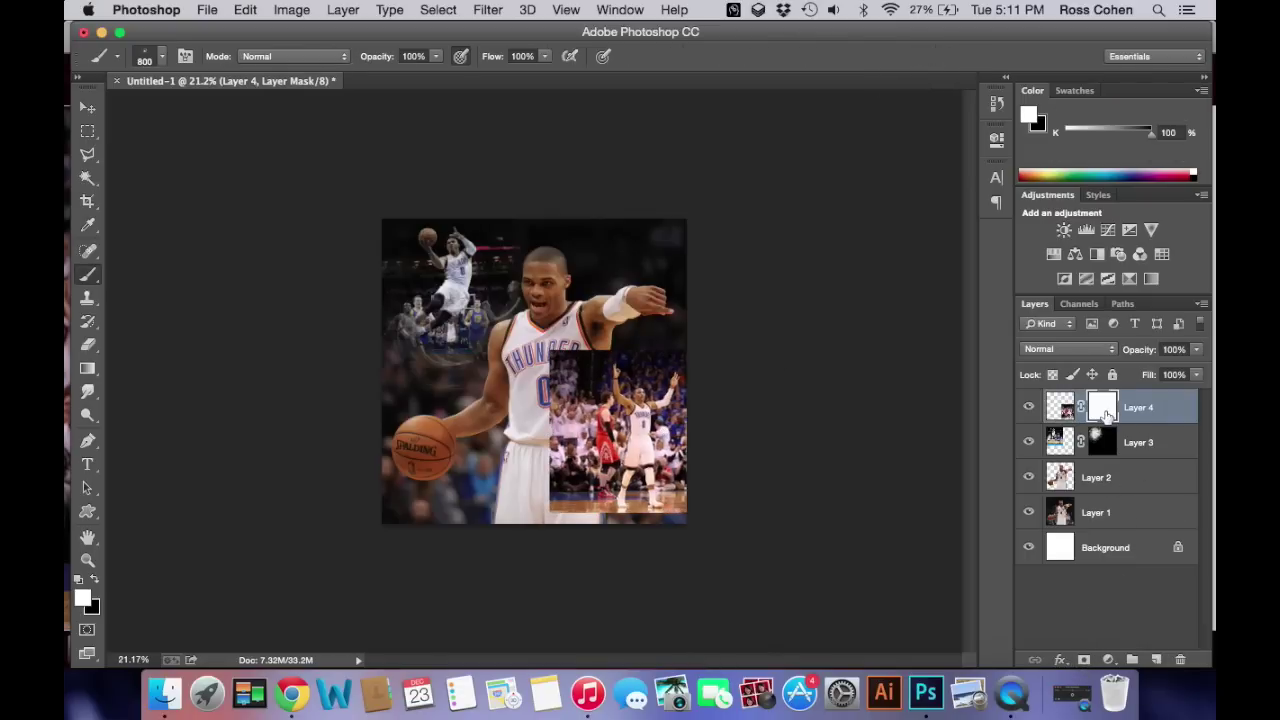
pyautogui.press('super+i')
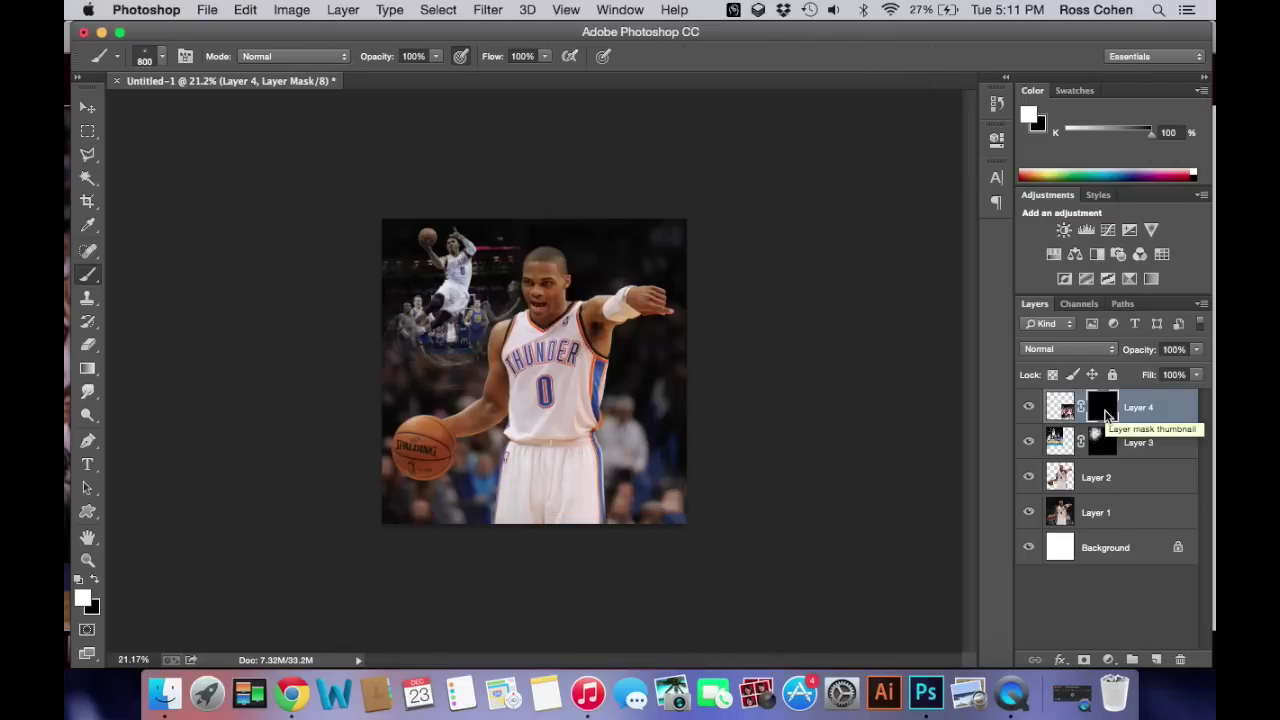
# Step: Try a white 1851 px splatter brush on the celebration layer's mask
pyautogui.click(160, 58)
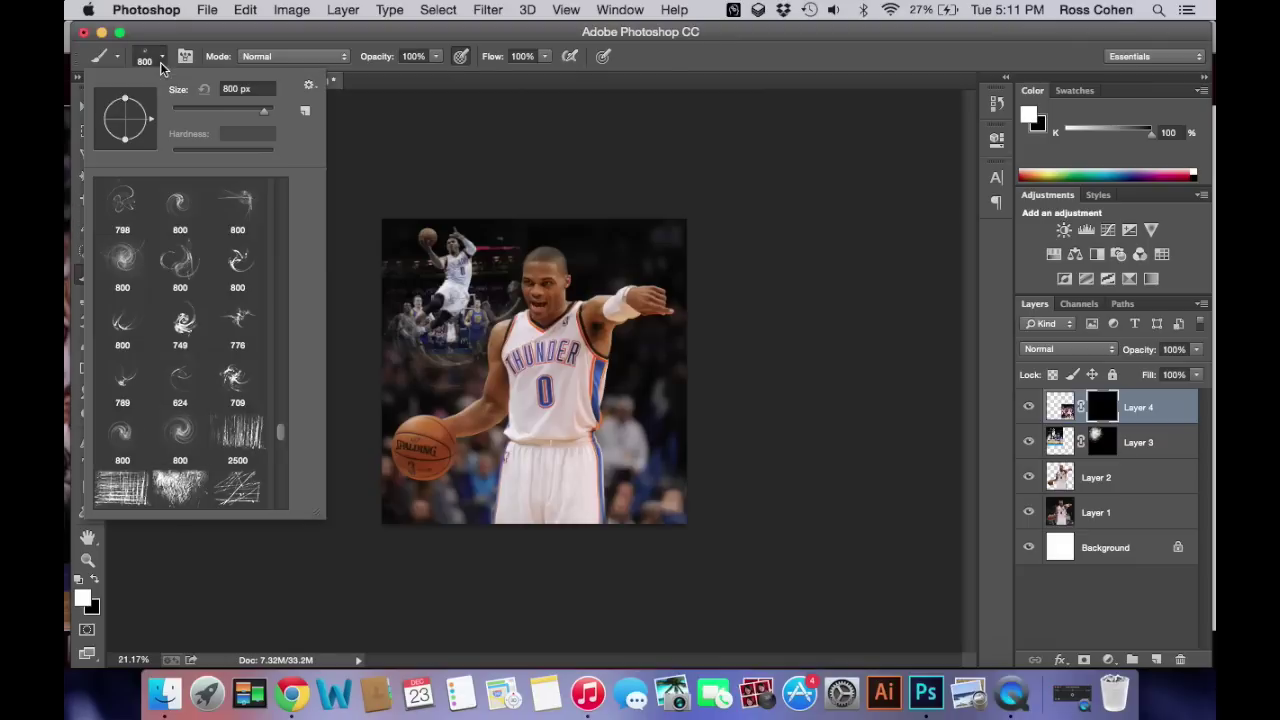
pyautogui.scroll(-15, 166, 352)
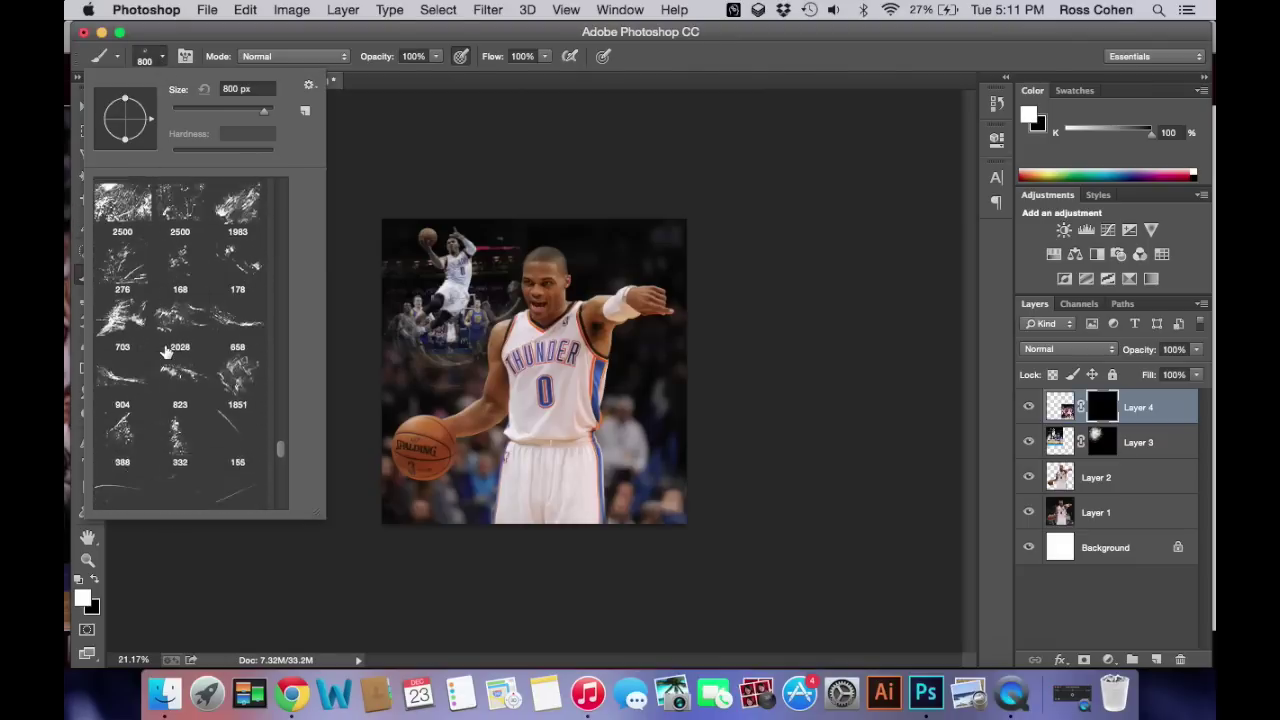
pyautogui.scroll(3, 166, 352)
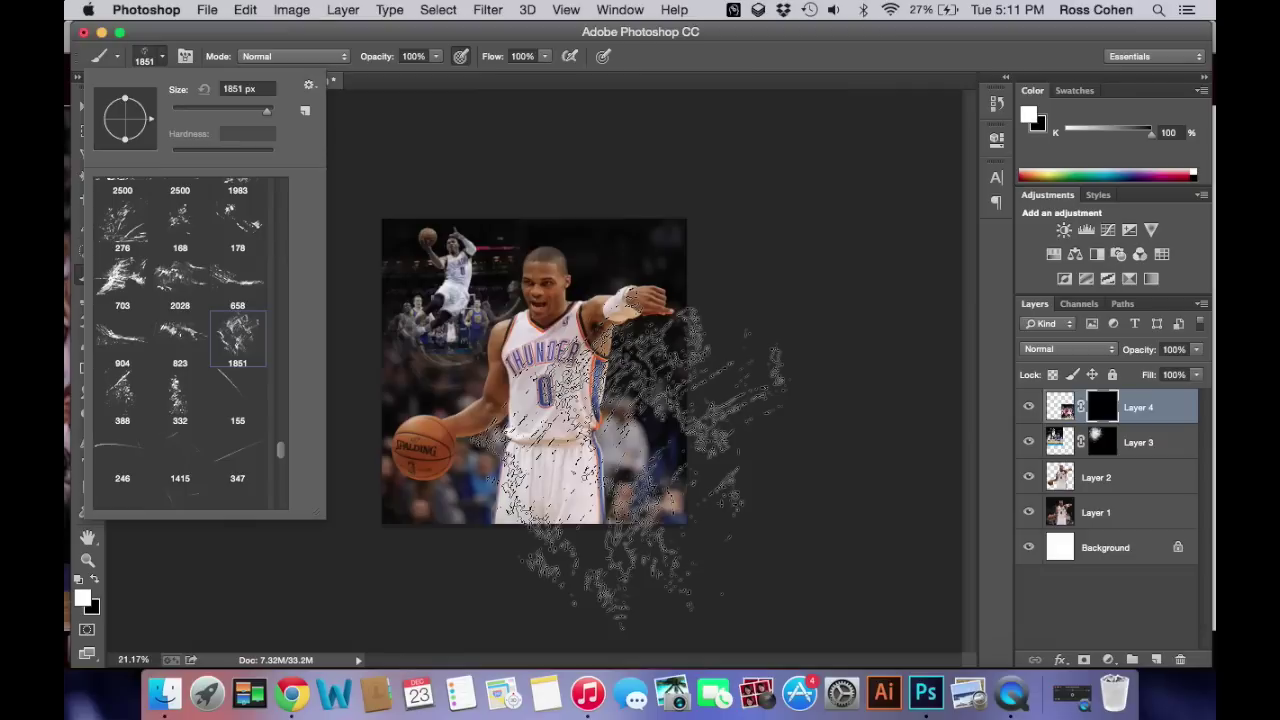
pyautogui.click(635, 445)
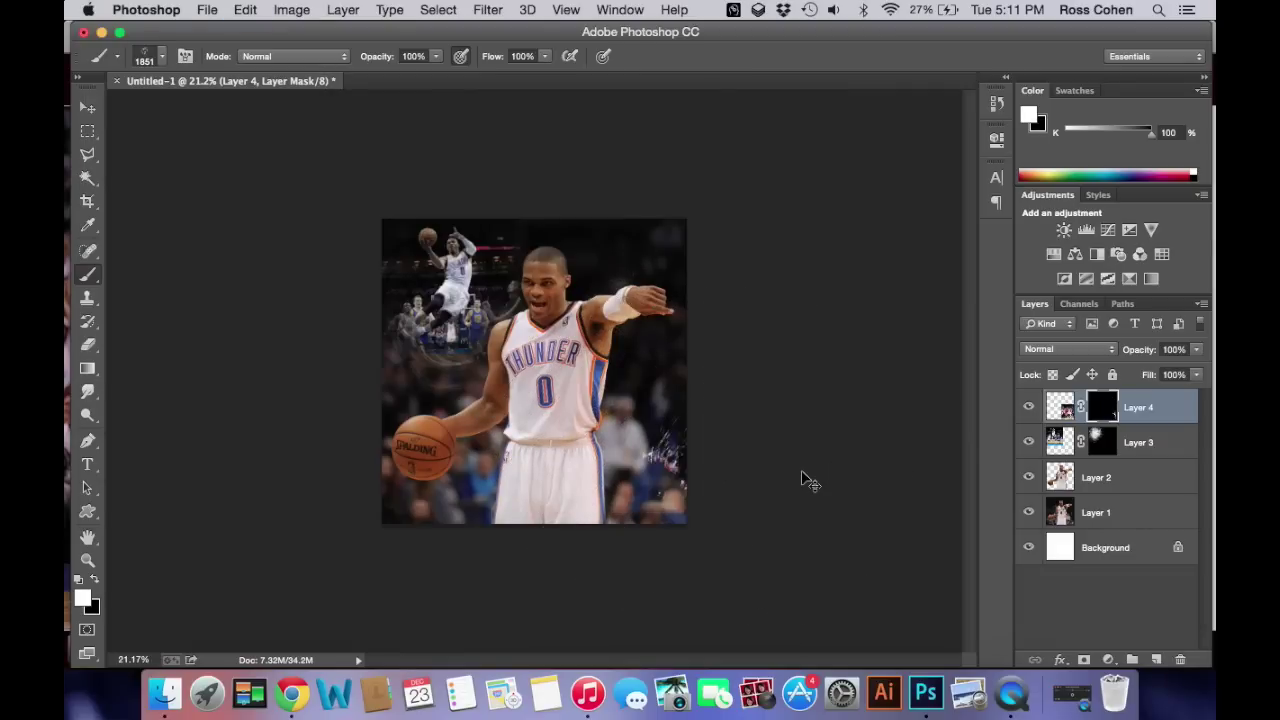
# Step: Try painting white on the celebration layer's mask with the splatter brush reduced to 800 and 500 px, and undo the strokes
pyautogui.press('super+plus')
pyautogui.press('super+plus')
pyautogui.press('super+plus')
pyautogui.hscroll(10, 790, 360)
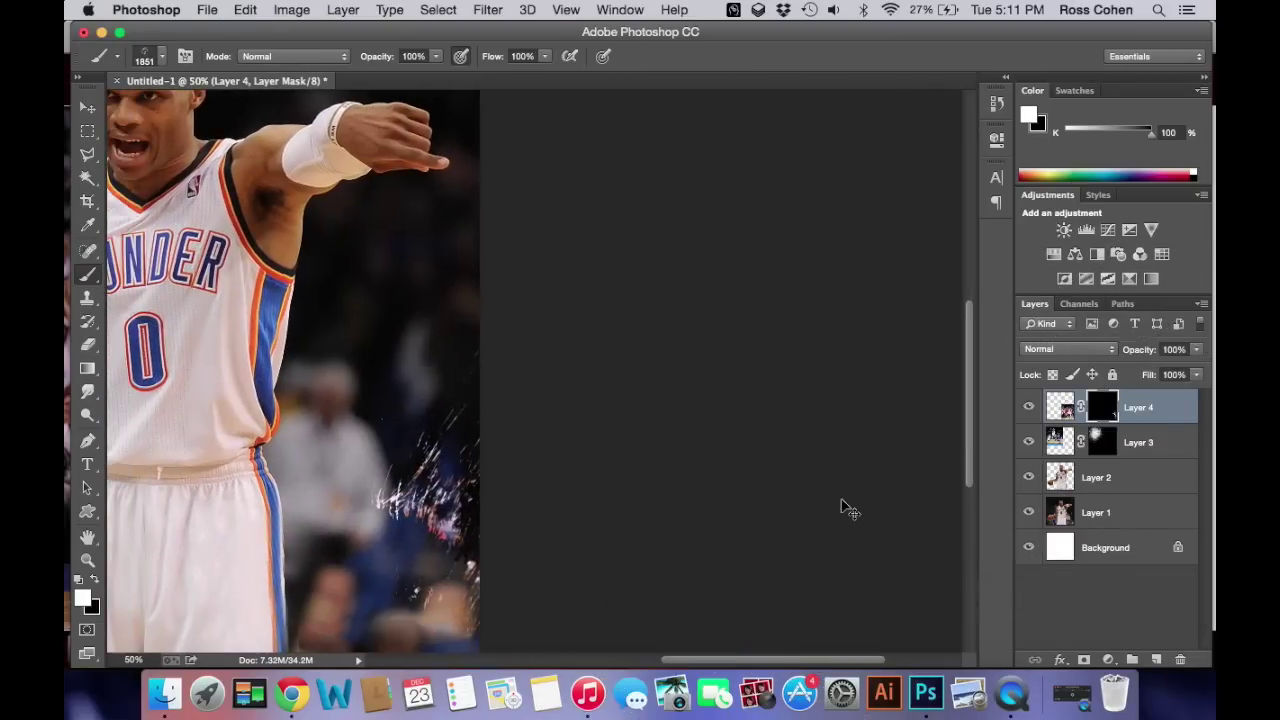
pyautogui.press('[')
pyautogui.press('[')
pyautogui.press('[')
pyautogui.press('[')
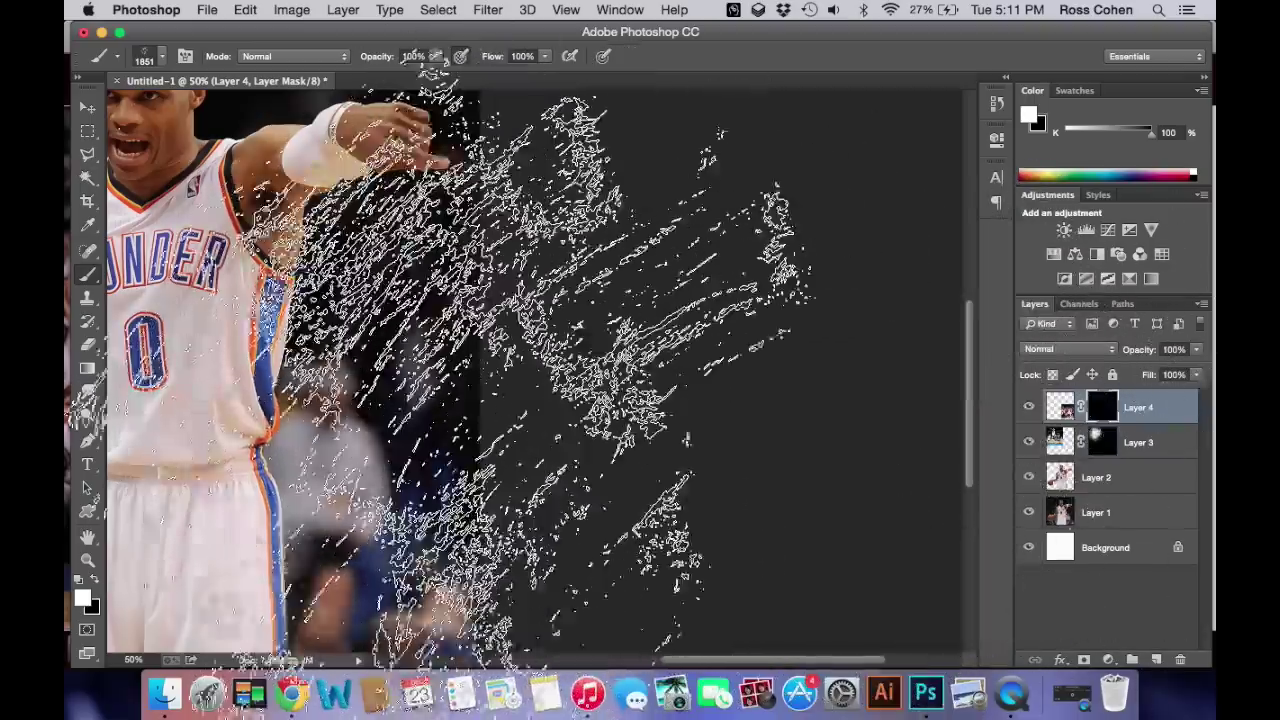
pyautogui.press('[')
pyautogui.press('[')
pyautogui.press('[')
pyautogui.press('[')
pyautogui.press('[')
pyautogui.press('[')
pyautogui.press('[')
pyautogui.press('[')
pyautogui.press('[')
pyautogui.press('[')
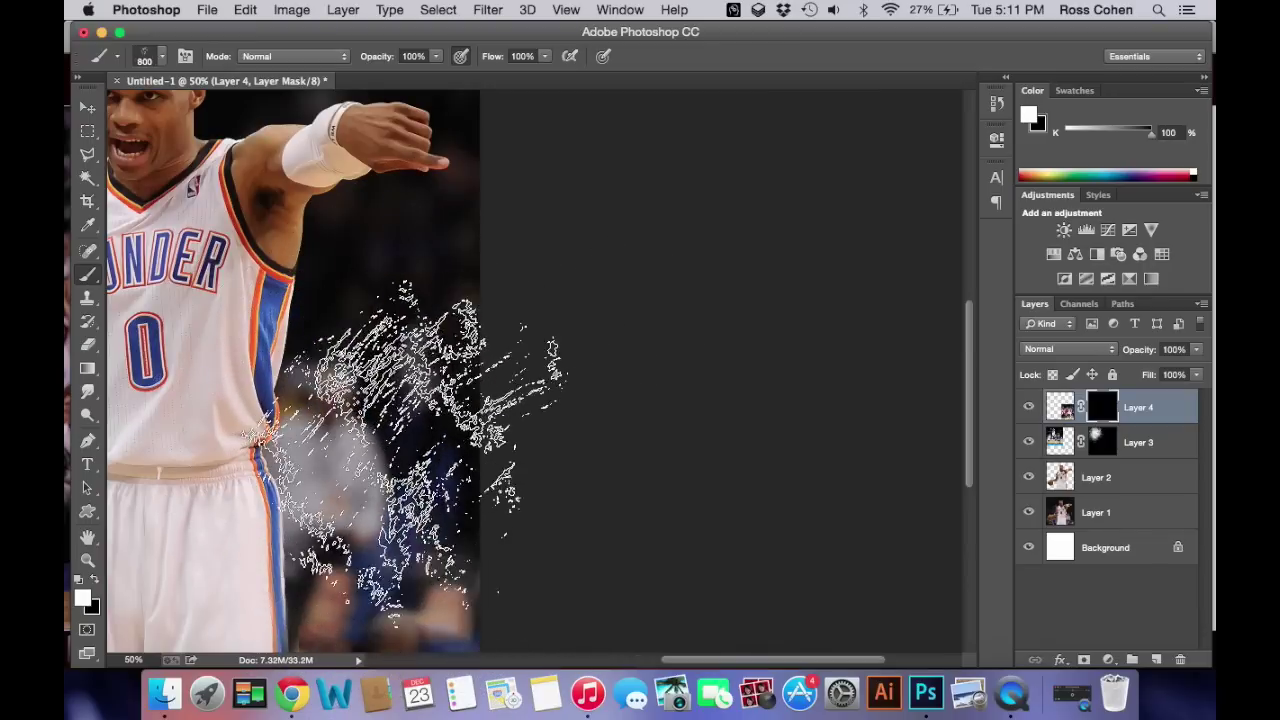
pyautogui.moveTo(375, 408)
pyautogui.mouseDown()
pyautogui.moveTo(449, 491)
pyautogui.moveTo(377, 371)
pyautogui.moveTo(449, 371)
pyautogui.moveTo(380, 415)
pyautogui.moveTo(365, 457)
pyautogui.moveTo(378, 570)
pyautogui.moveTo(400, 557)
pyautogui.moveTo(445, 450)
pyautogui.moveTo(395, 370)
pyautogui.moveTo(380, 300)
pyautogui.moveTo(400, 280)
pyautogui.moveTo(470, 350)
pyautogui.moveTo(430, 490)
pyautogui.moveTo(385, 525)
pyautogui.moveTo(385, 550)
pyautogui.moveTo(585, 570)
pyautogui.moveTo(385, 575)
pyautogui.moveTo(450, 560)
pyautogui.moveTo(500, 570)
pyautogui.moveTo(471, 400)
pyautogui.moveTo(475, 535)
pyautogui.moveTo(460, 518)
pyautogui.mouseUp()
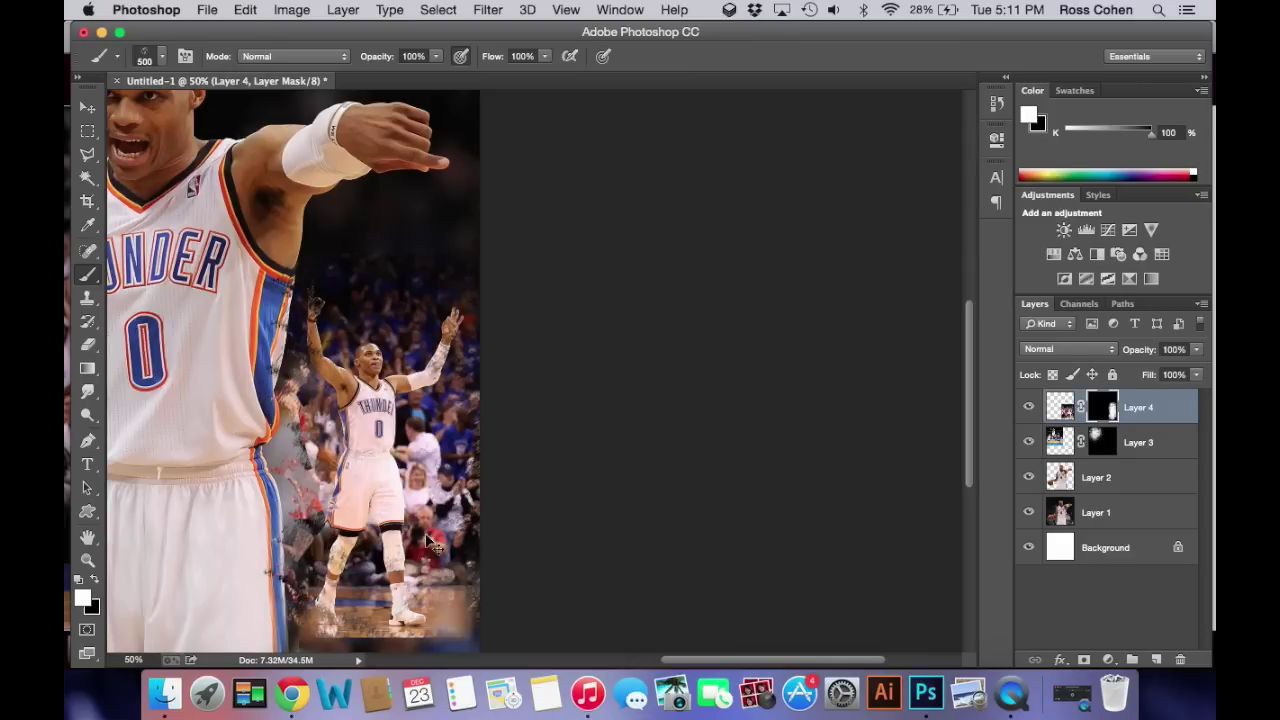
pyautogui.press('super+z')
pyautogui.press('alt+super+z')
pyautogui.press('alt+super+z')
pyautogui.press('alt+super+z')
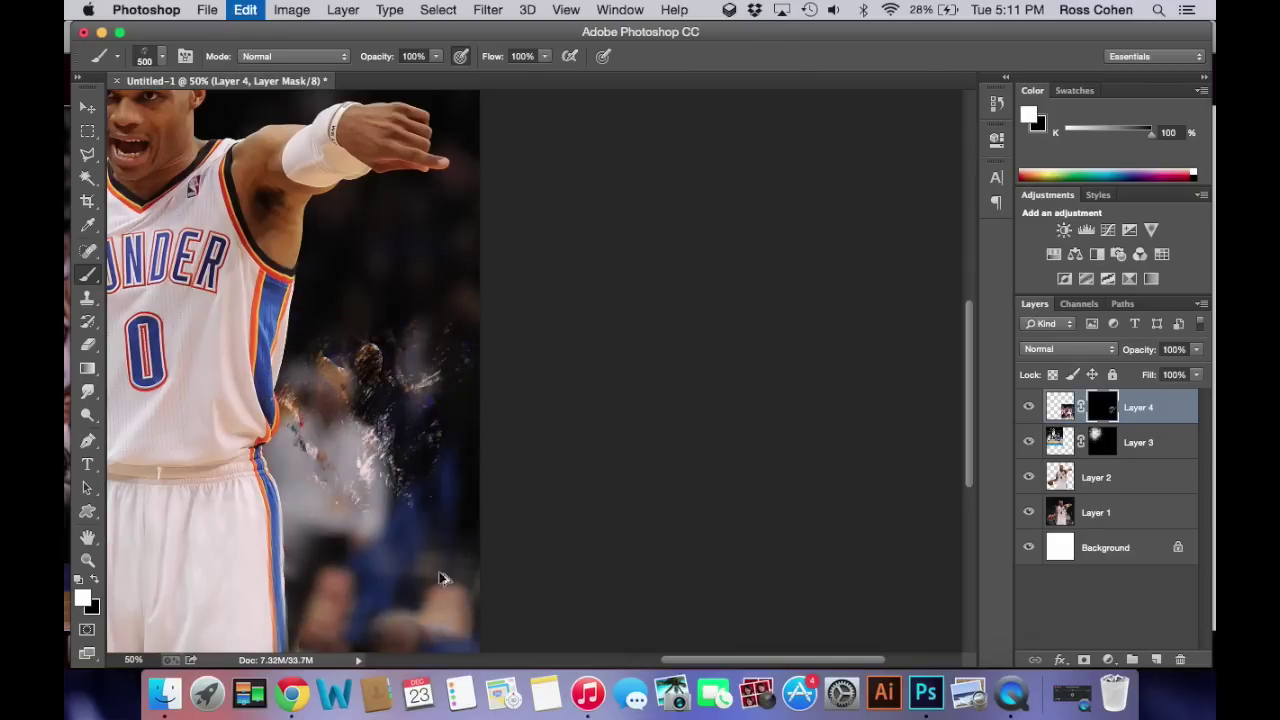
# Step: Try revealing the celebrating player on the mask with a 272 px textured brush, and undo the strokes
pyautogui.click(164, 55)
pyautogui.scroll(-15, 205, 446)
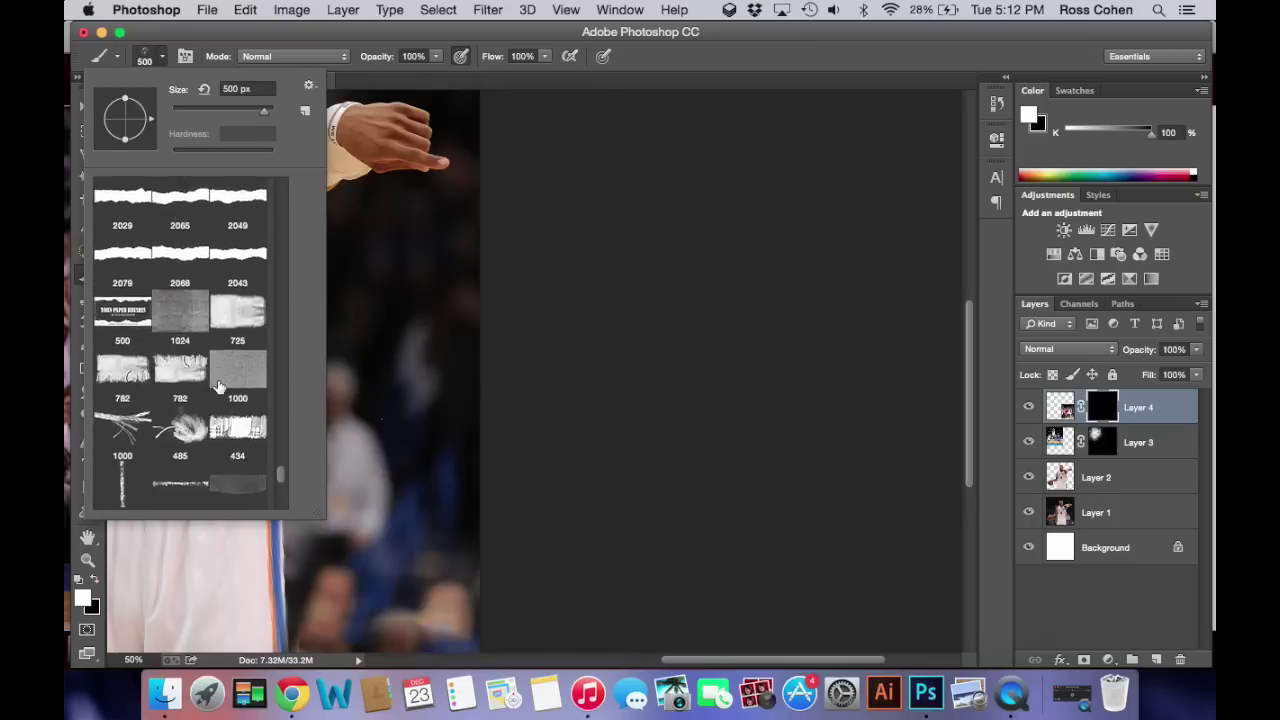
pyautogui.scroll(-10, 219, 387)
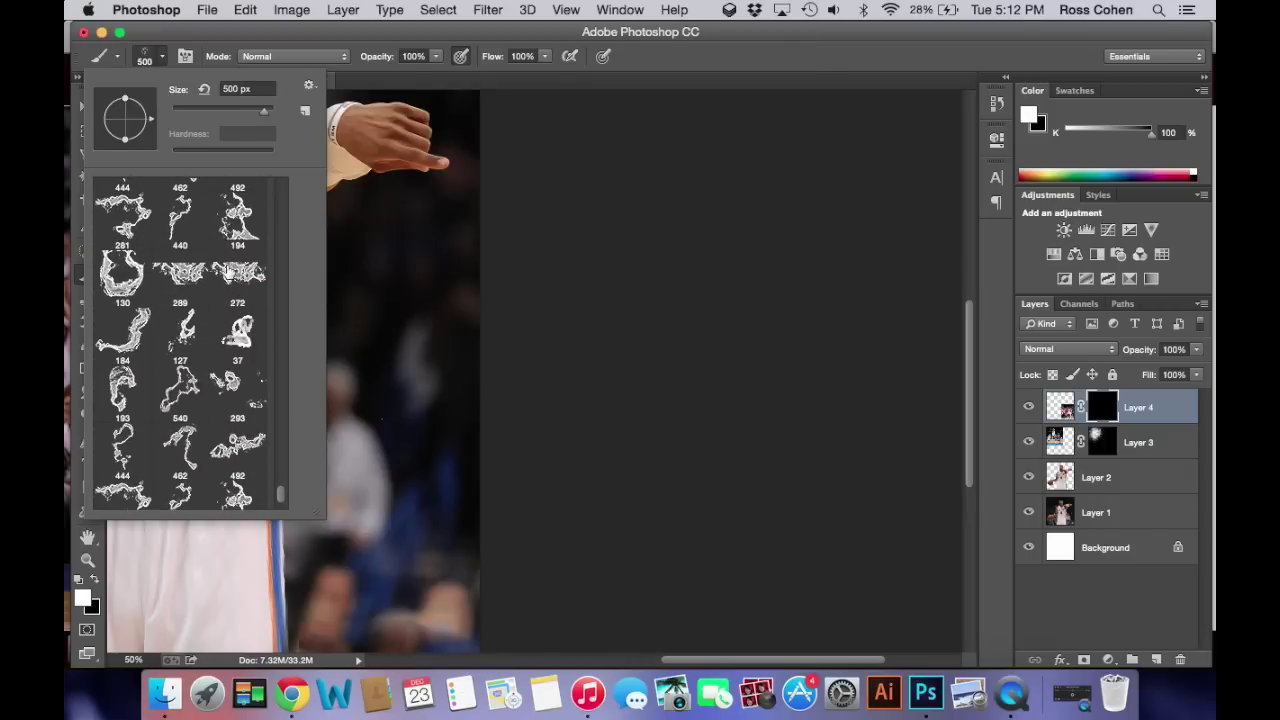
pyautogui.click(386, 440)
pyautogui.moveTo(386, 423)
pyautogui.mouseDown()
pyautogui.moveTo(372, 496)
pyautogui.moveTo(360, 398)
pyautogui.moveTo(437, 411)
pyautogui.moveTo(377, 538)
pyautogui.moveTo(310, 424)
pyautogui.moveTo(420, 372)
pyautogui.mouseUp()
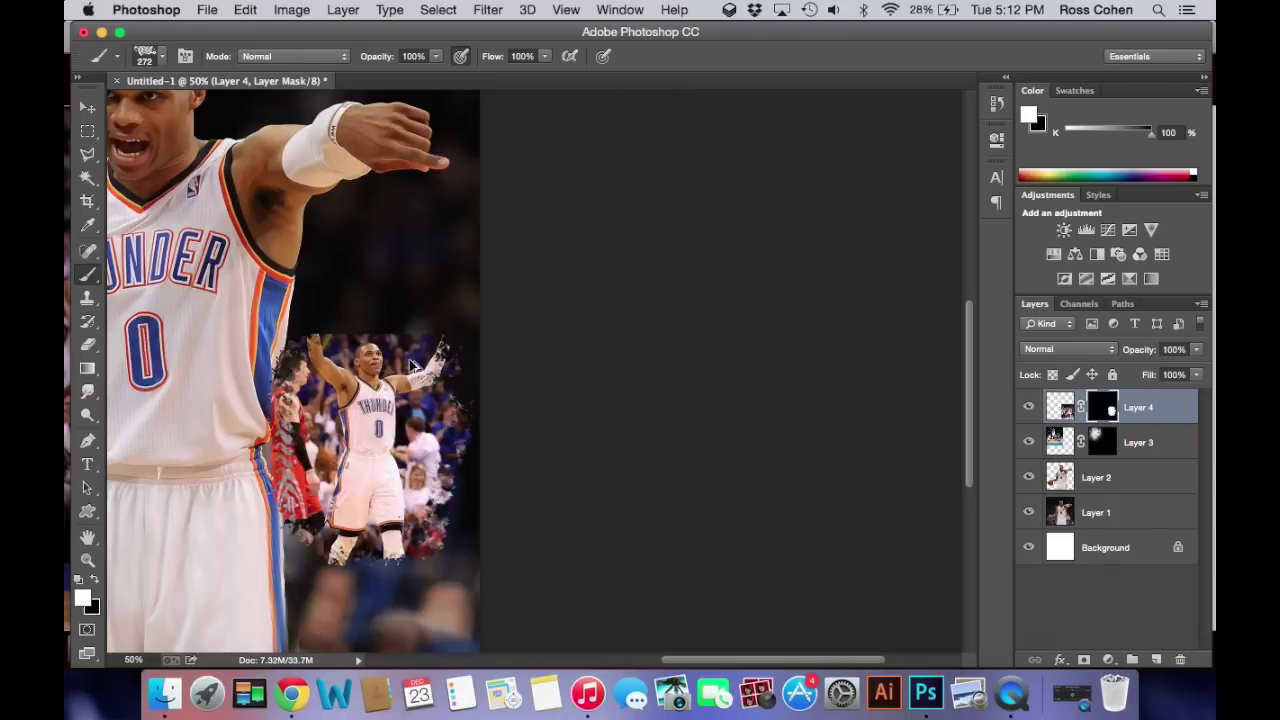
pyautogui.press('super+z')
pyautogui.press('alt+super+z')
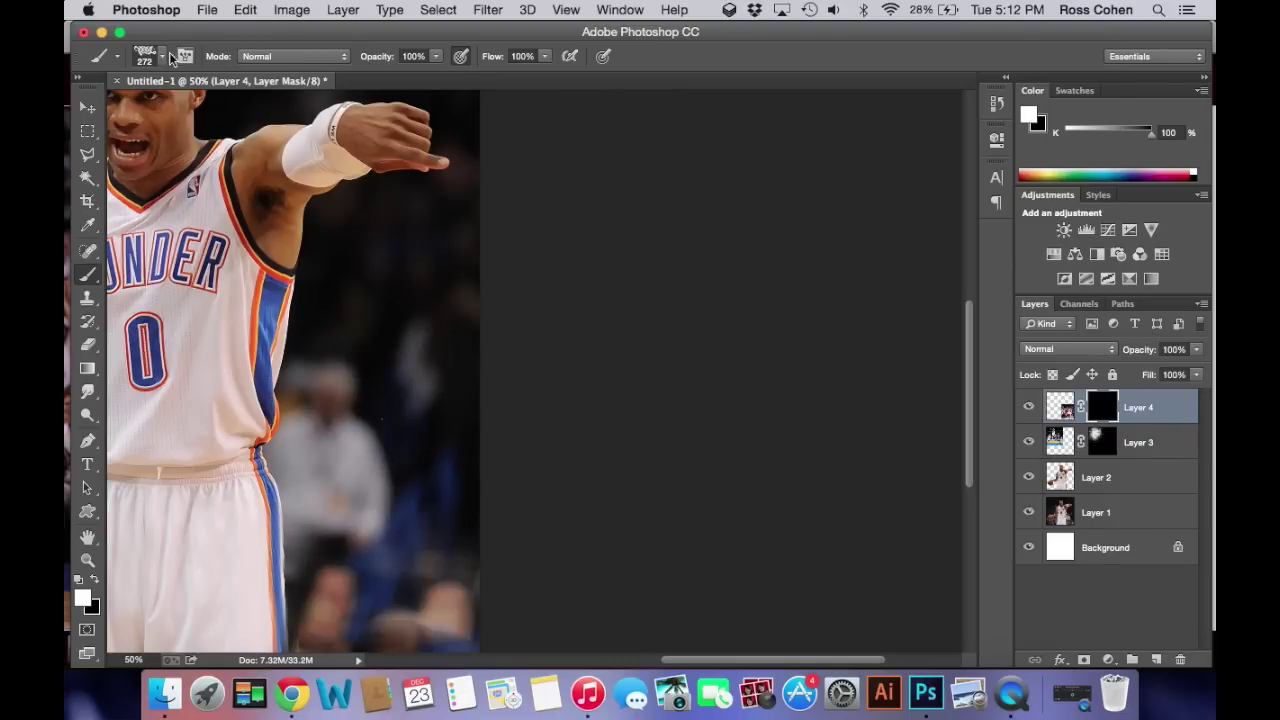
# Step: Choose the 800 px swirl brush and paint white on the celebration layer's mask to reveal the player with wispy edges
pyautogui.click(163, 57)
pyautogui.scroll(-1, 247, 360)
pyautogui.scroll(-5, 247, 360)
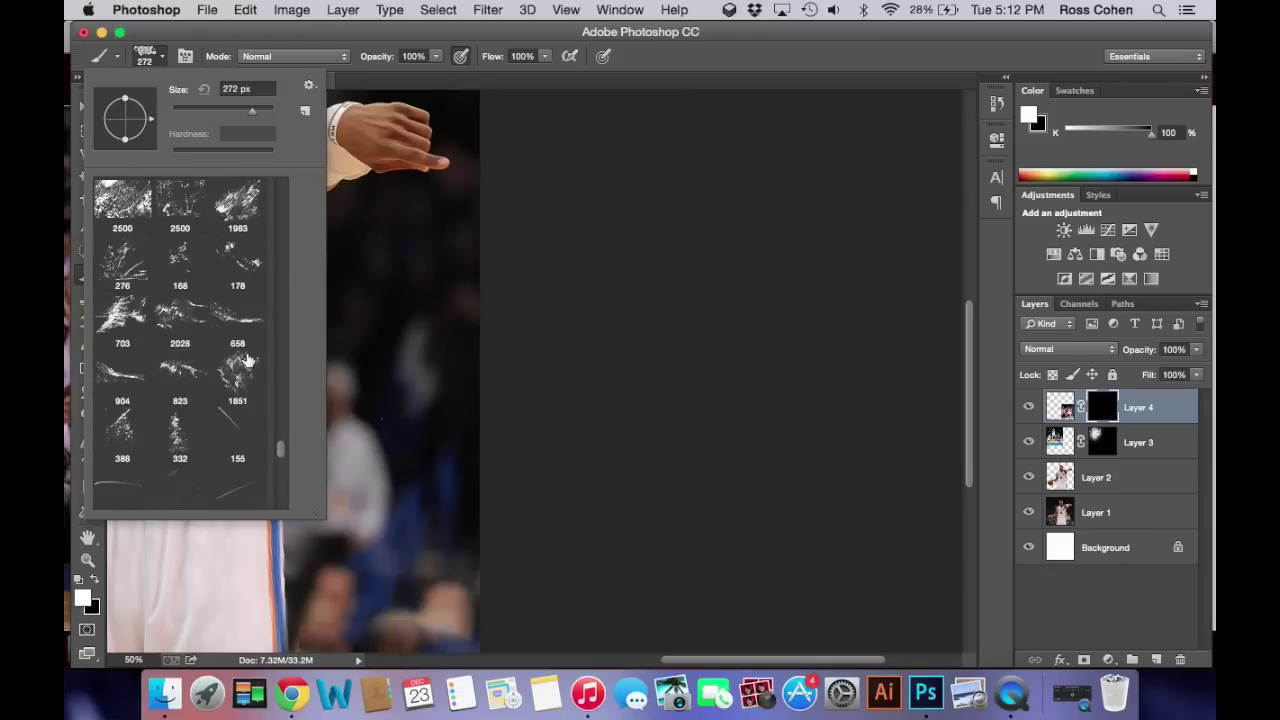
pyautogui.scroll(-5, 247, 360)
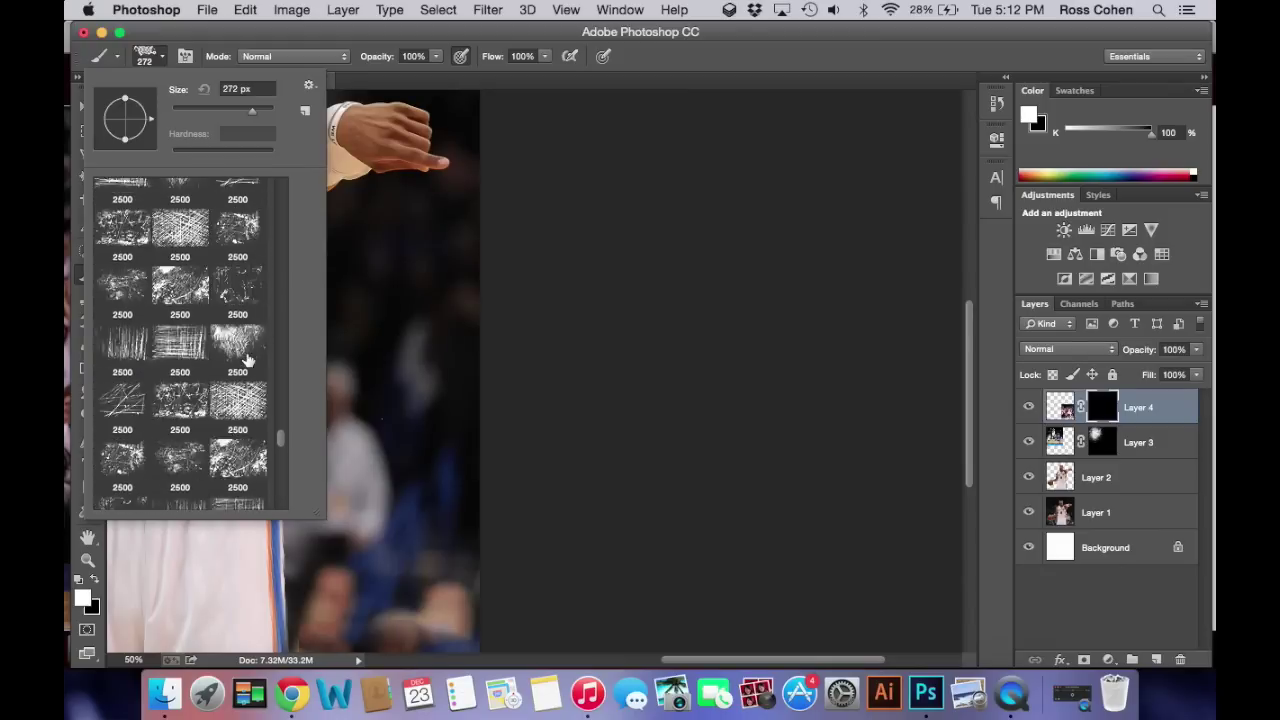
pyautogui.scroll(1, 247, 360)
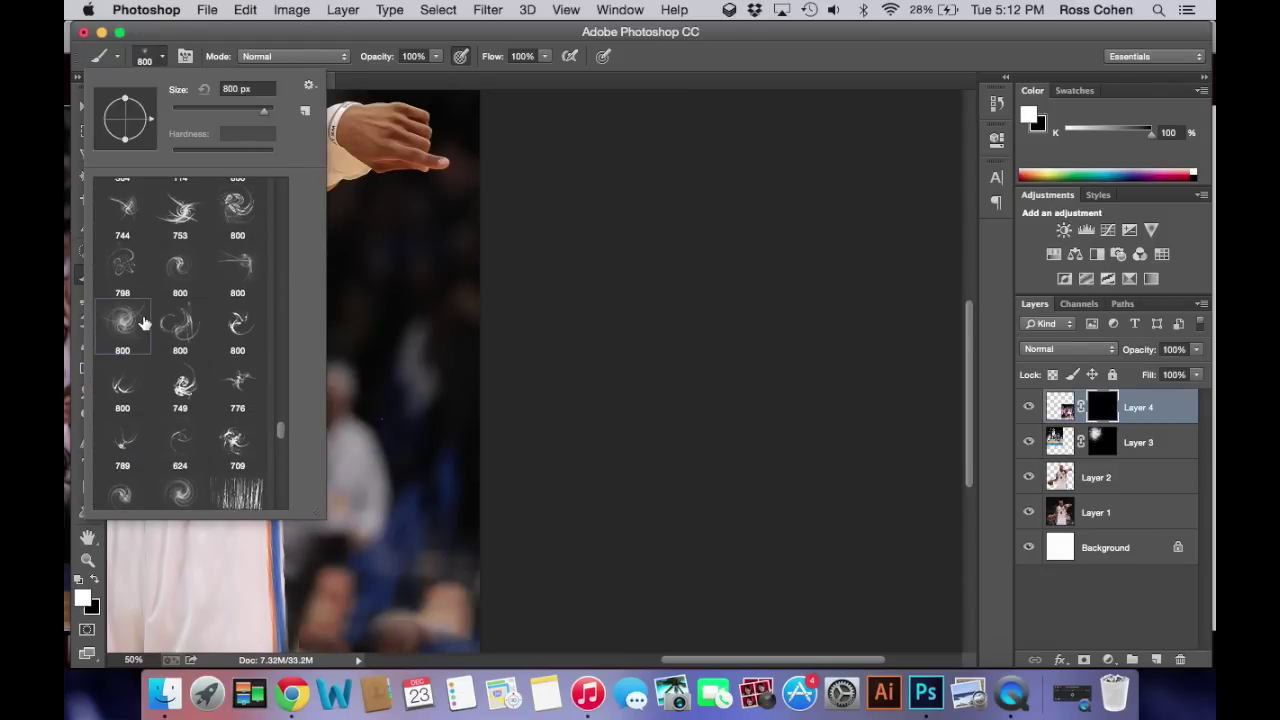
pyautogui.click(450, 378)
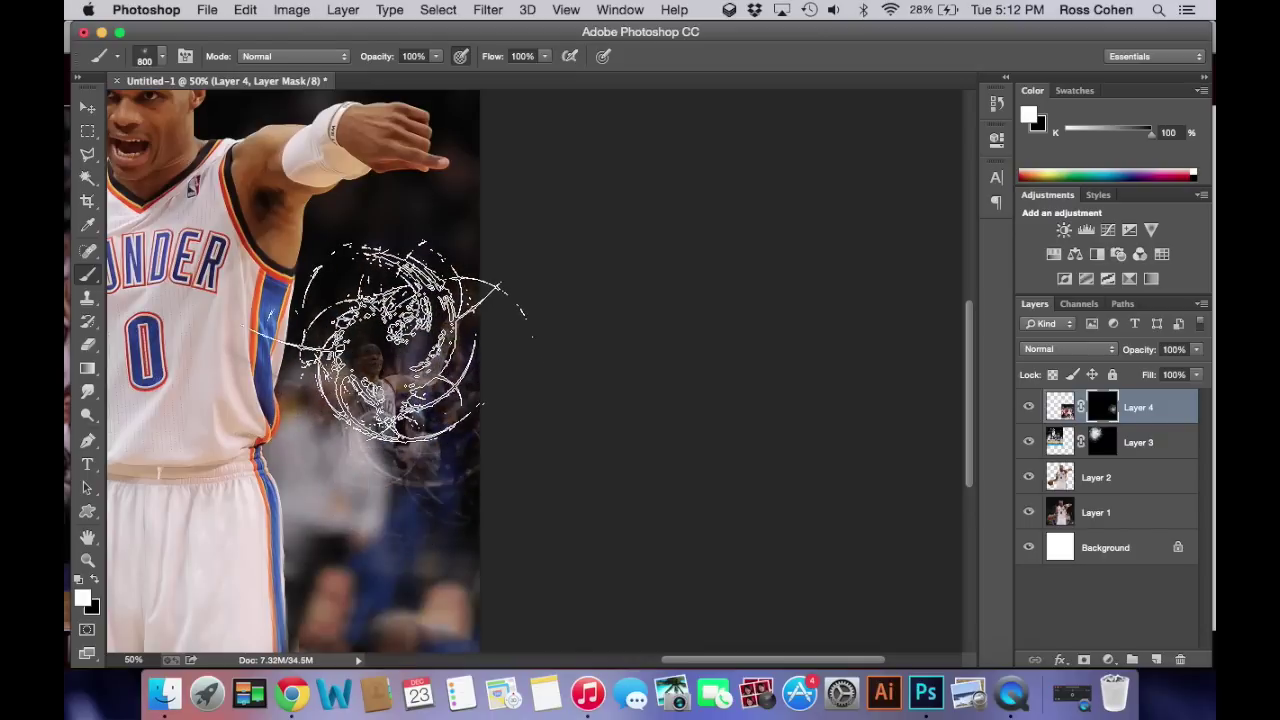
pyautogui.click(388, 345)
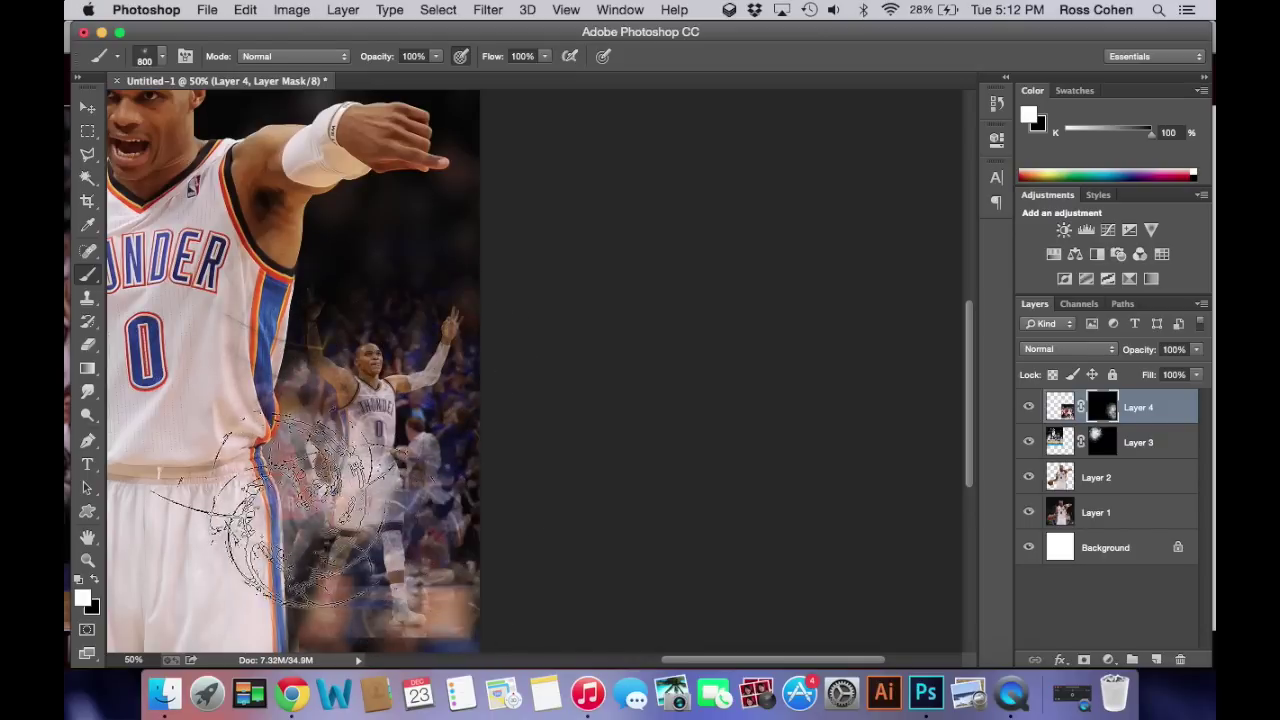
pyautogui.click(285, 515)
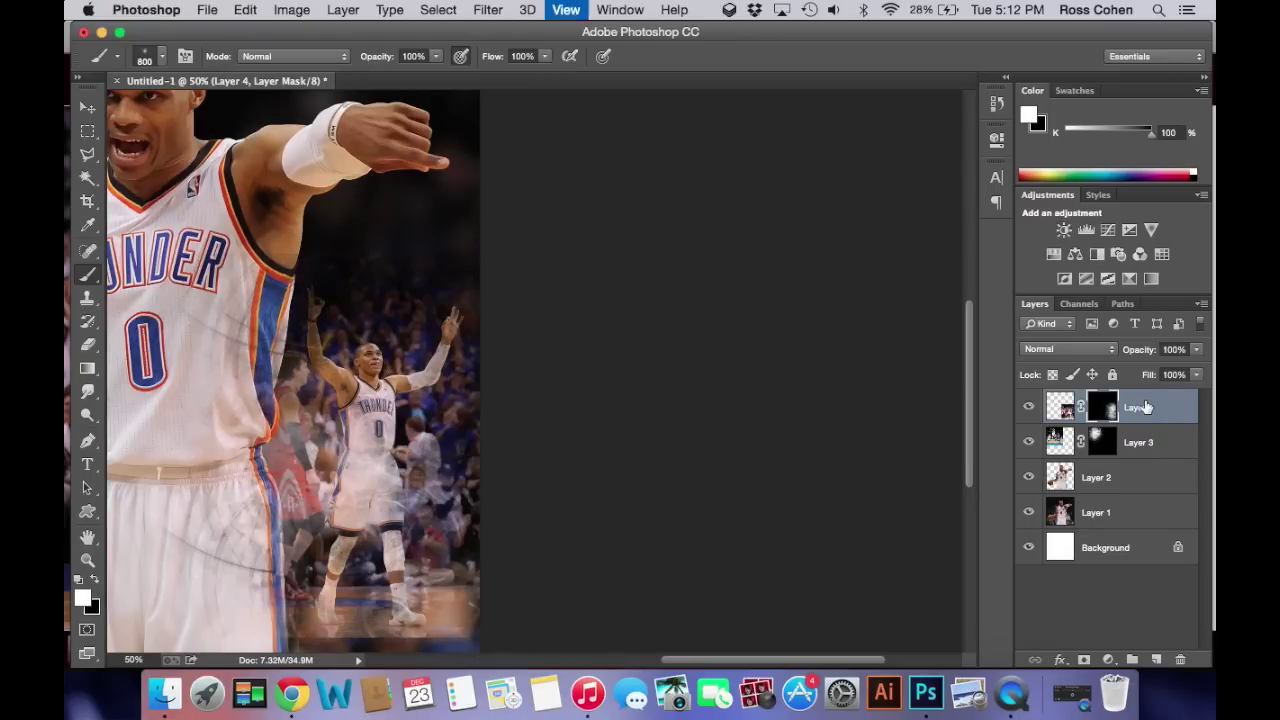
# Step: Move the celebration and layup layers below the cut-out player on Layer 2
pyautogui.press('super+0')
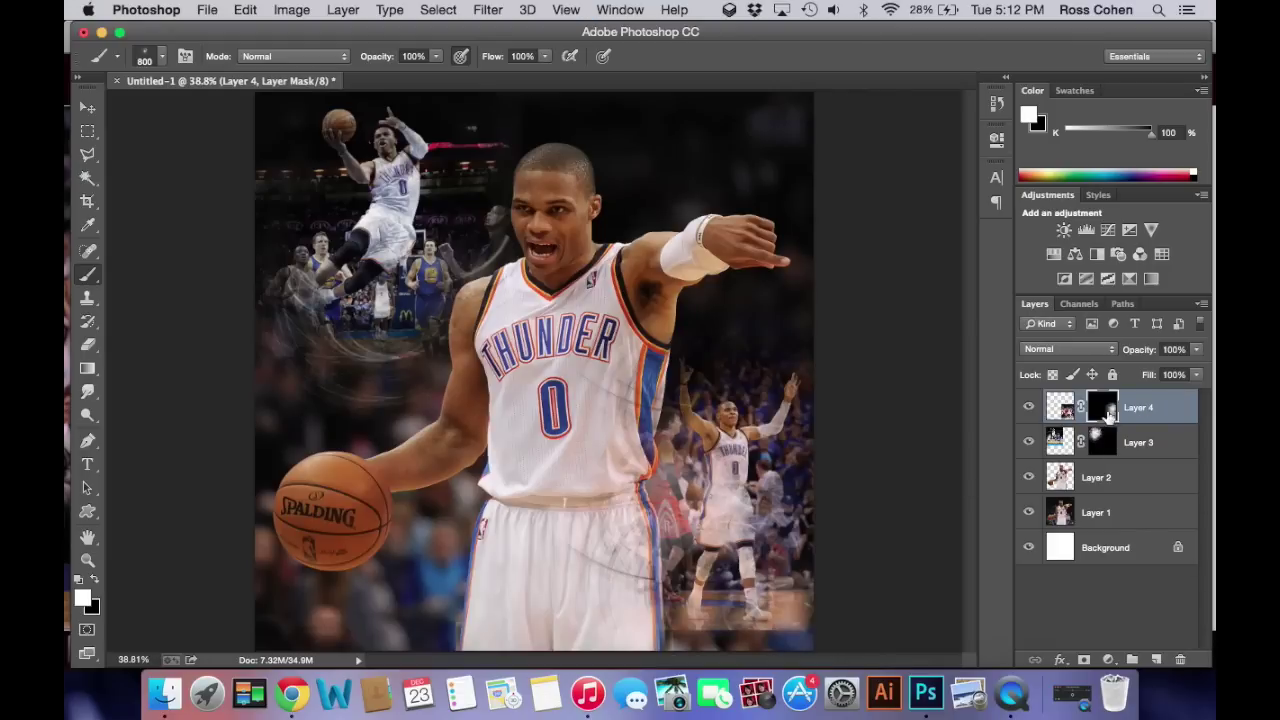
pyautogui.keyDown('shift'); pyautogui.click(1140, 441); pyautogui.keyUp('shift')
pyautogui.moveTo(1152, 428); pyautogui.dragTo(1141, 492)
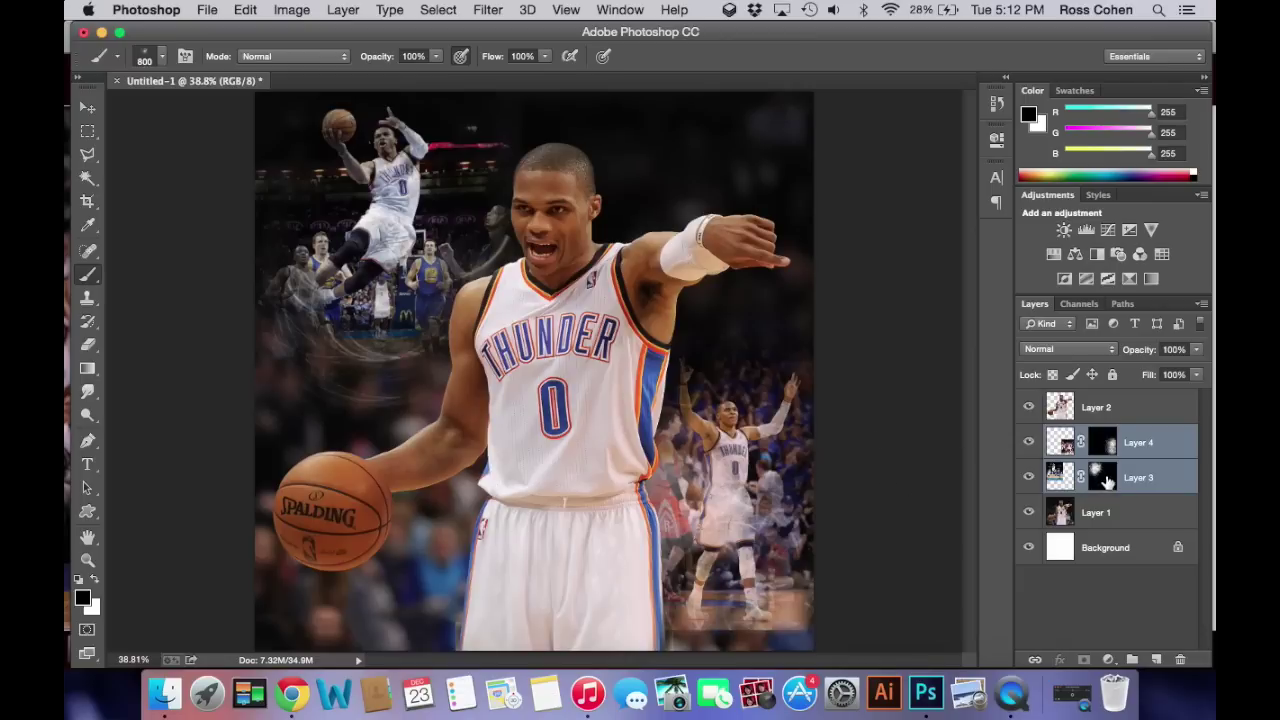
# Step: Paint black with the 800 px swirl brush on the celebration and layup layers' masks to fade parts of both photos
pyautogui.click(1103, 452)
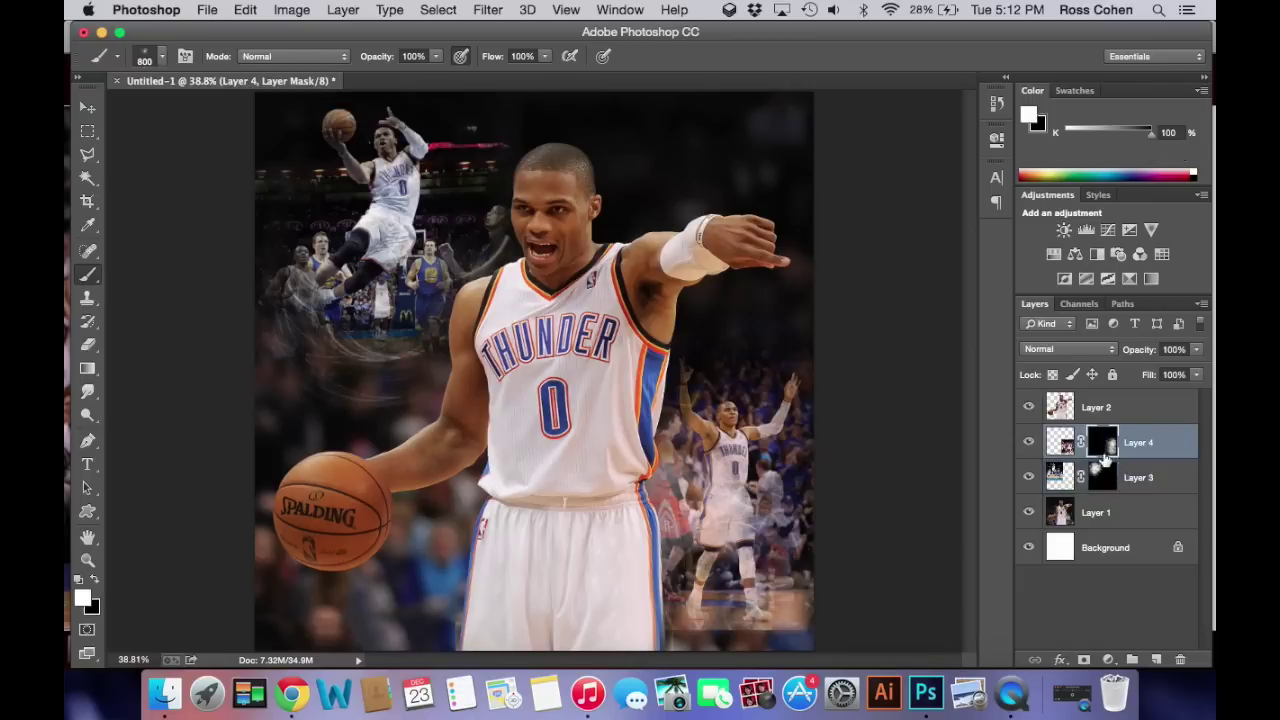
pyautogui.click(87, 344)
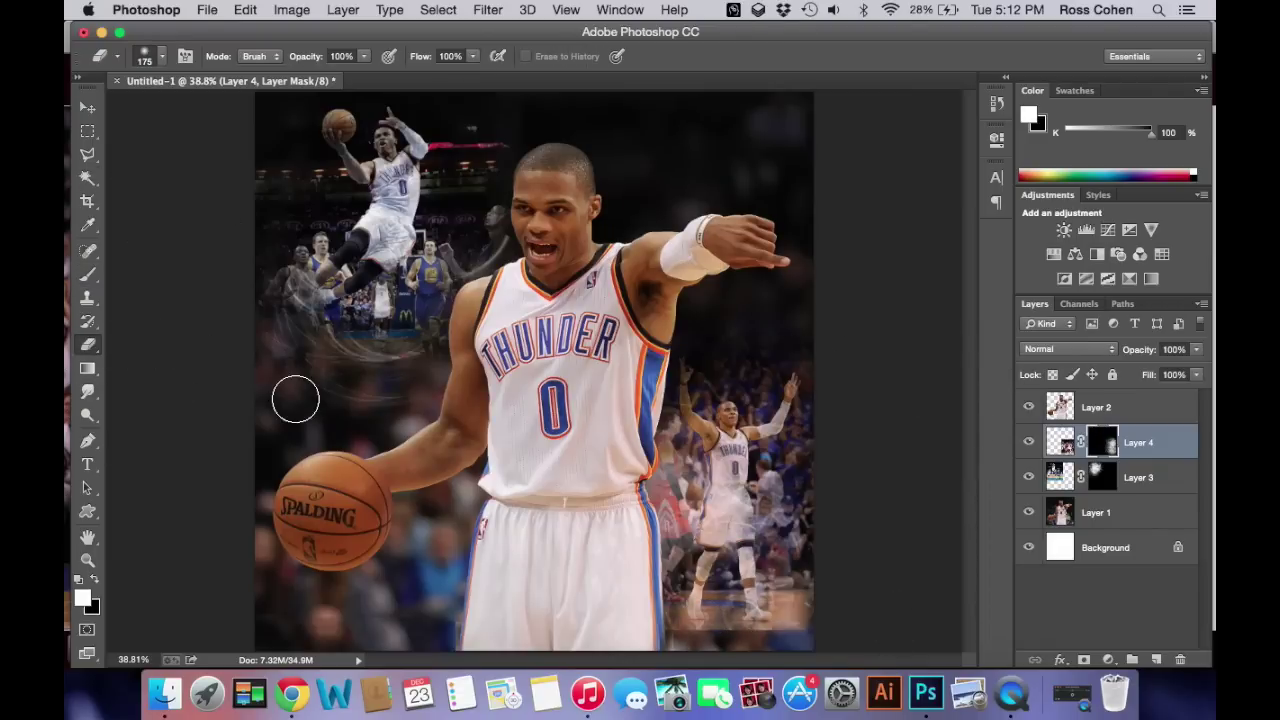
pyautogui.click(87, 275)
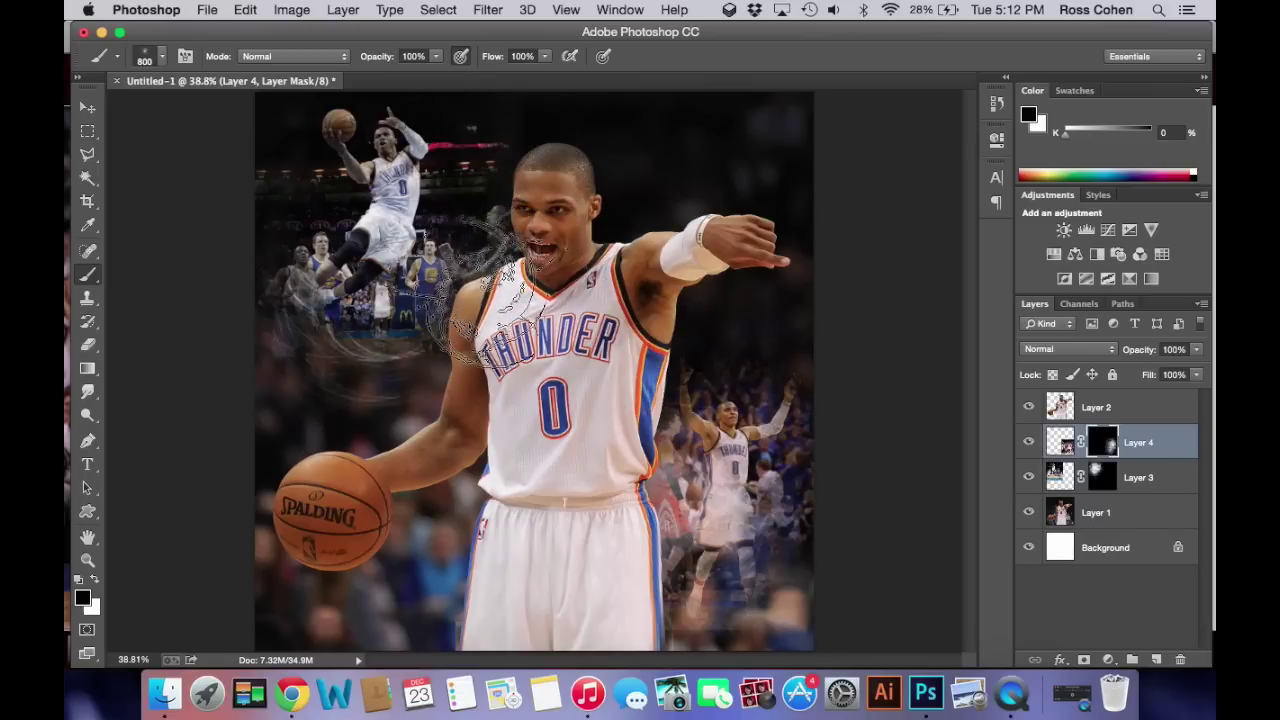
pyautogui.click(1064, 474)
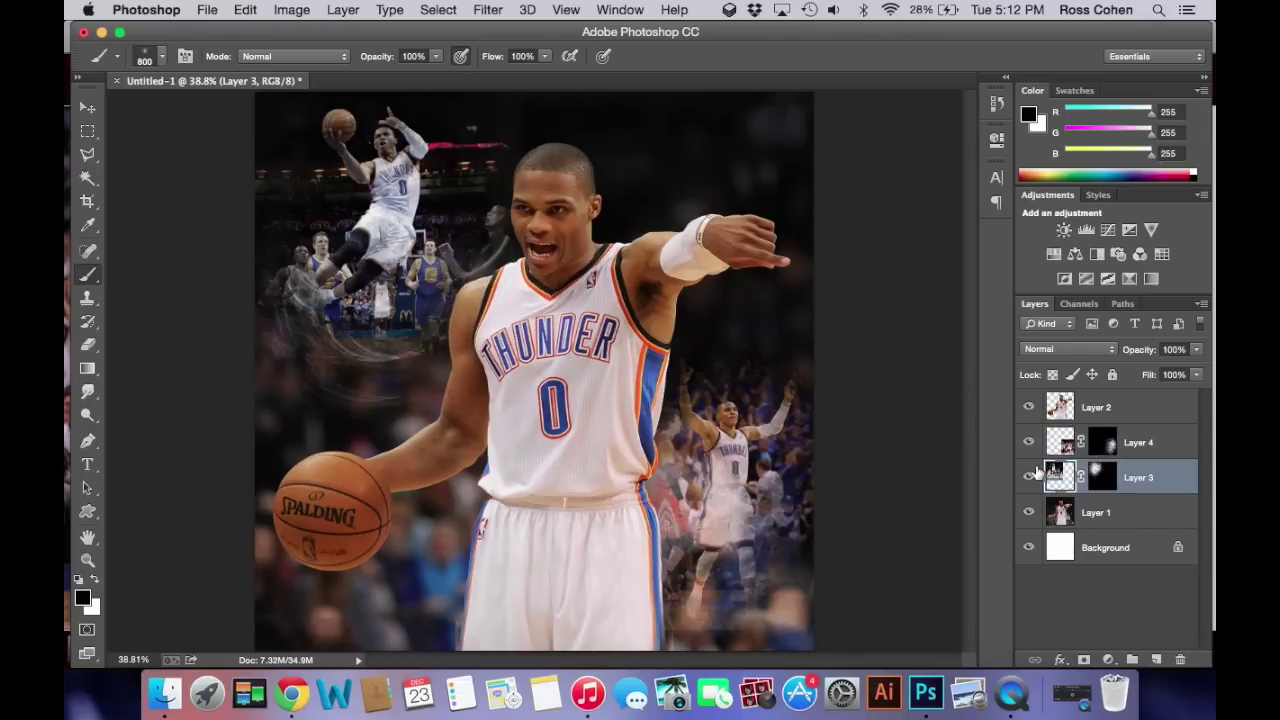
pyautogui.click(1104, 477)
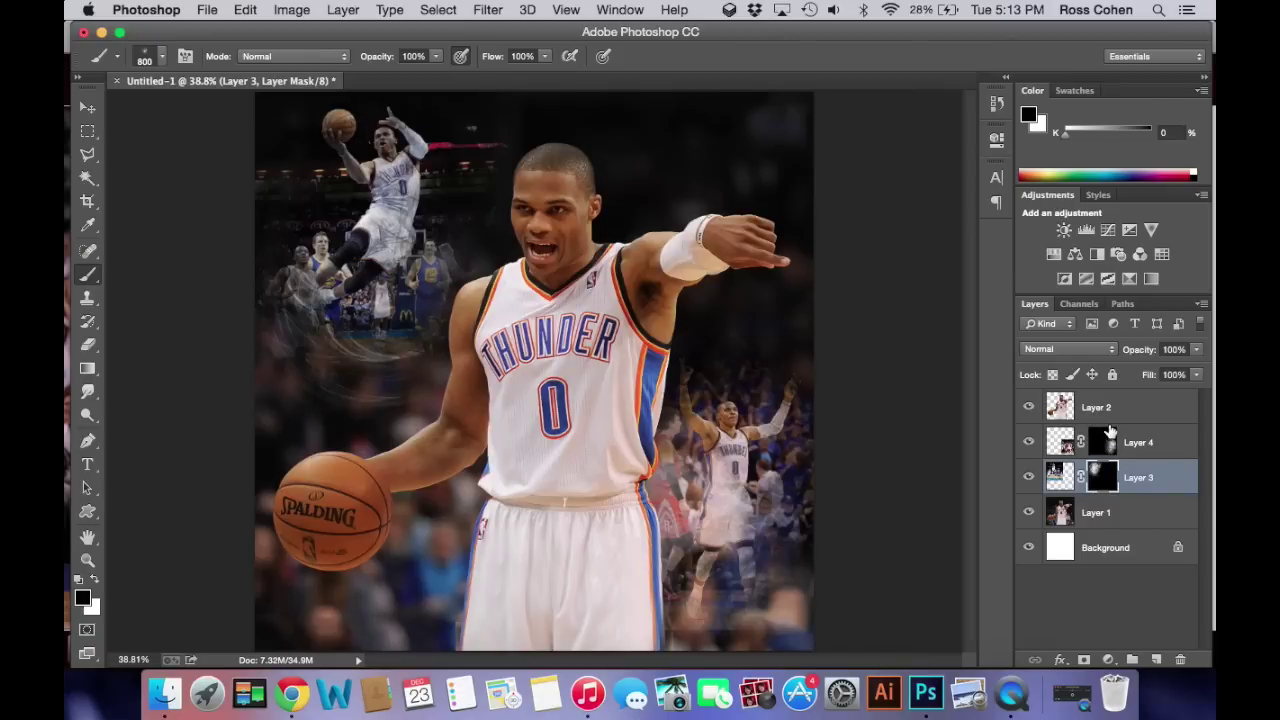
# Step: Add a new layer above the celebration photo and set the foreground color to the blue sampled from the shorts' side trim
pyautogui.click(1110, 430)
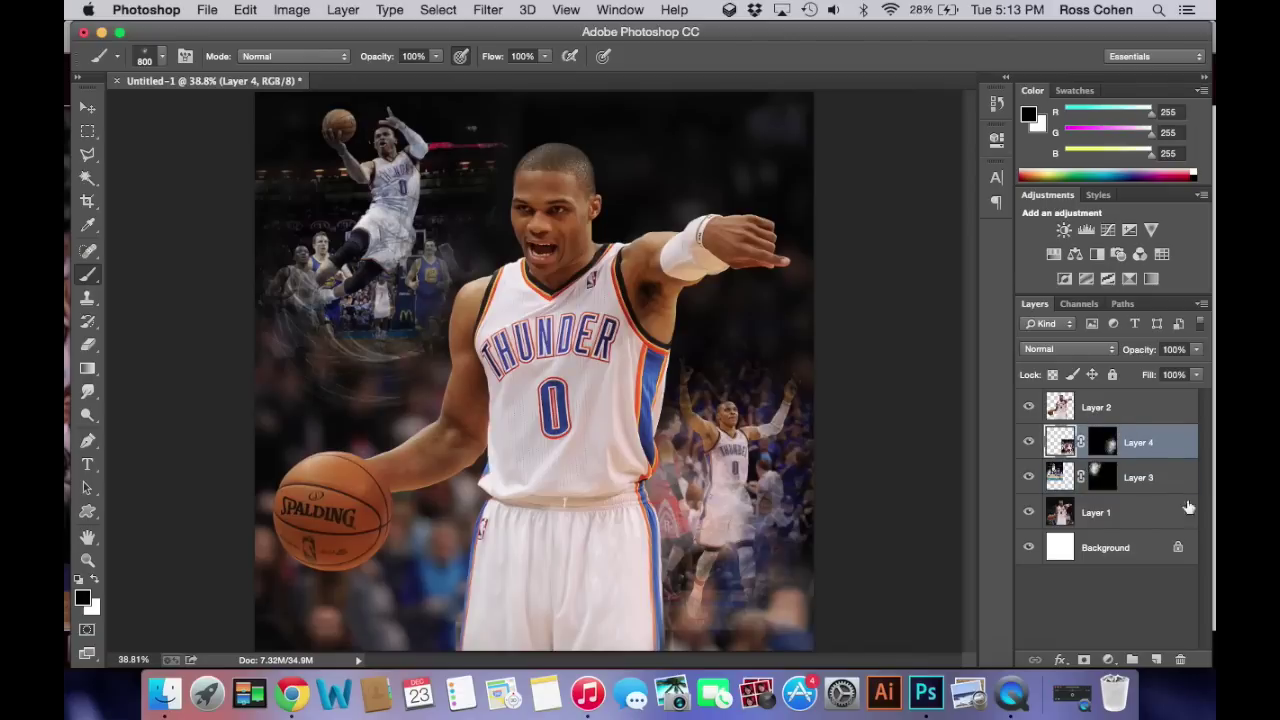
pyautogui.click(1158, 659)
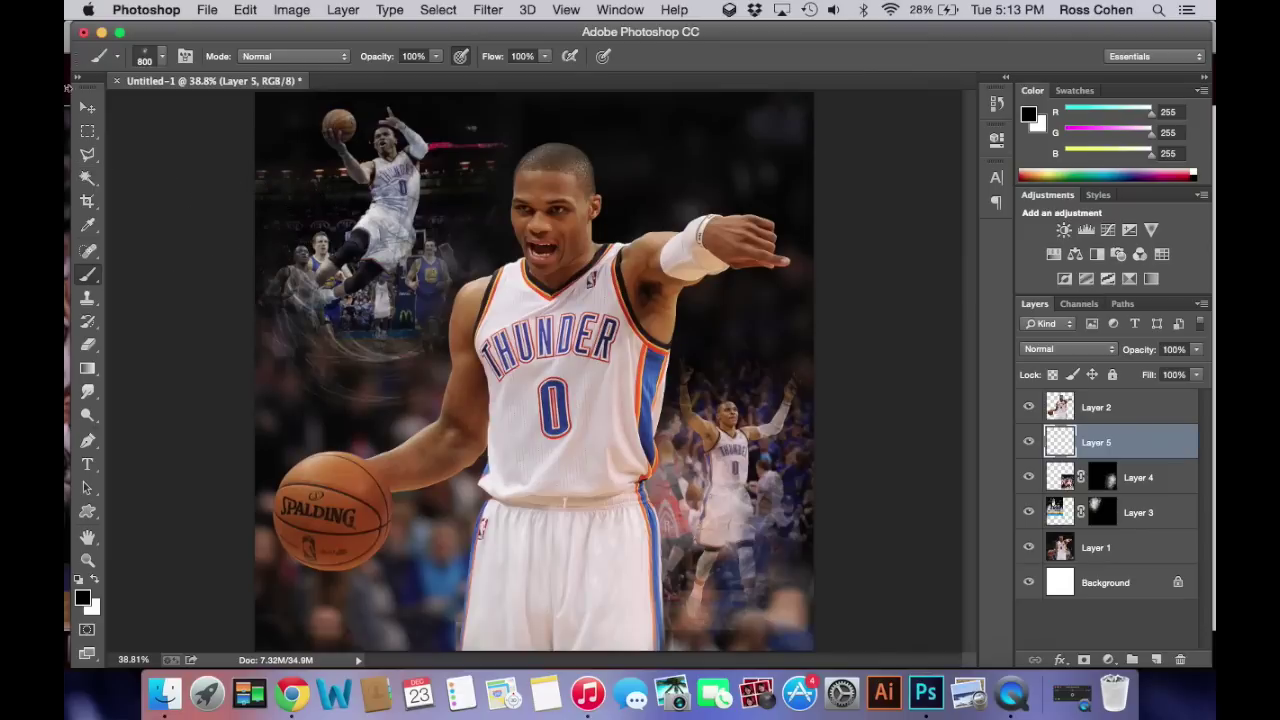
pyautogui.click(83, 597)
pyautogui.click(498, 236)
pyautogui.moveTo(498, 236); pyautogui.dragTo(496, 240)
pyautogui.moveTo(388, 228); pyautogui.dragTo(533, 117)
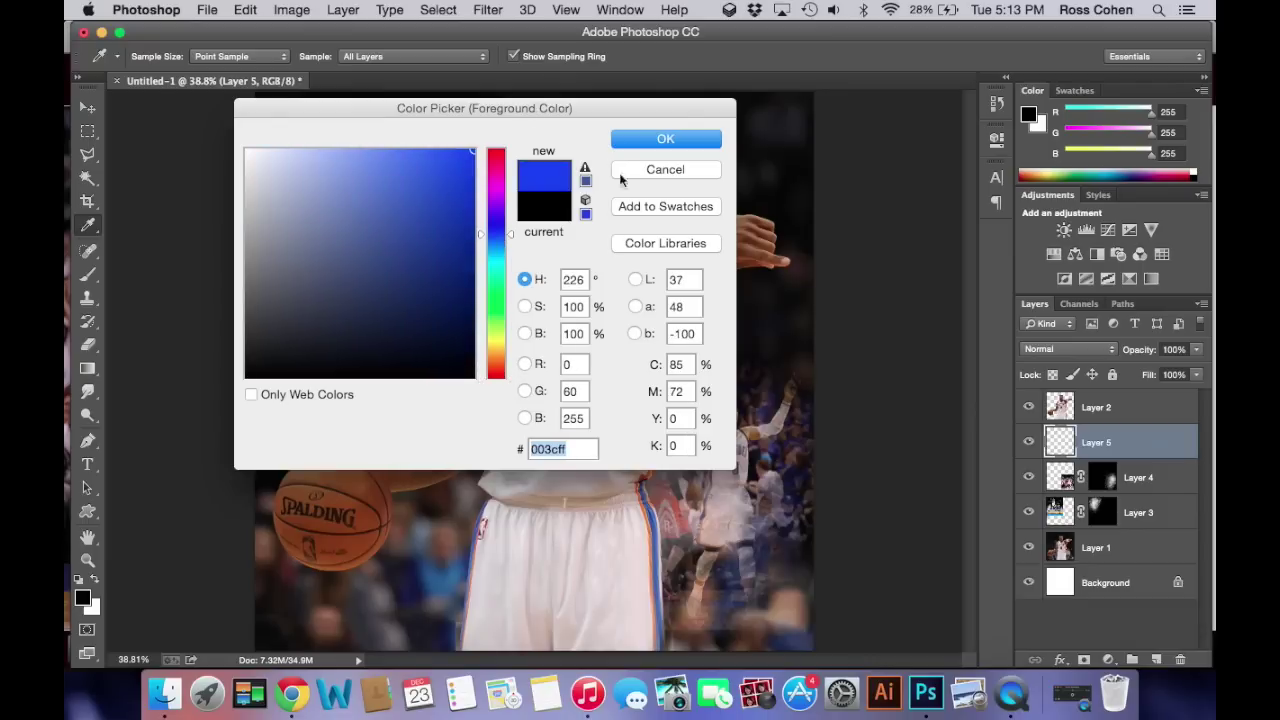
pyautogui.moveTo(665, 545); pyautogui.dragTo(662, 546)
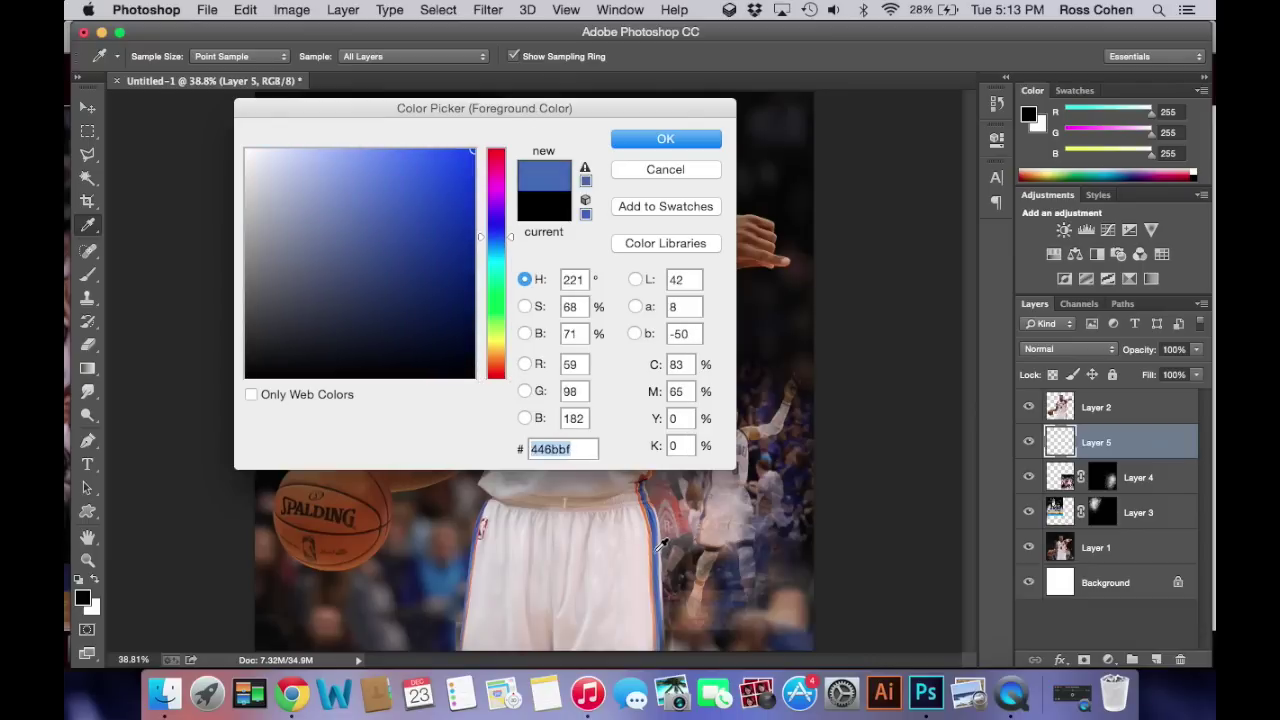
pyautogui.click(678, 141)
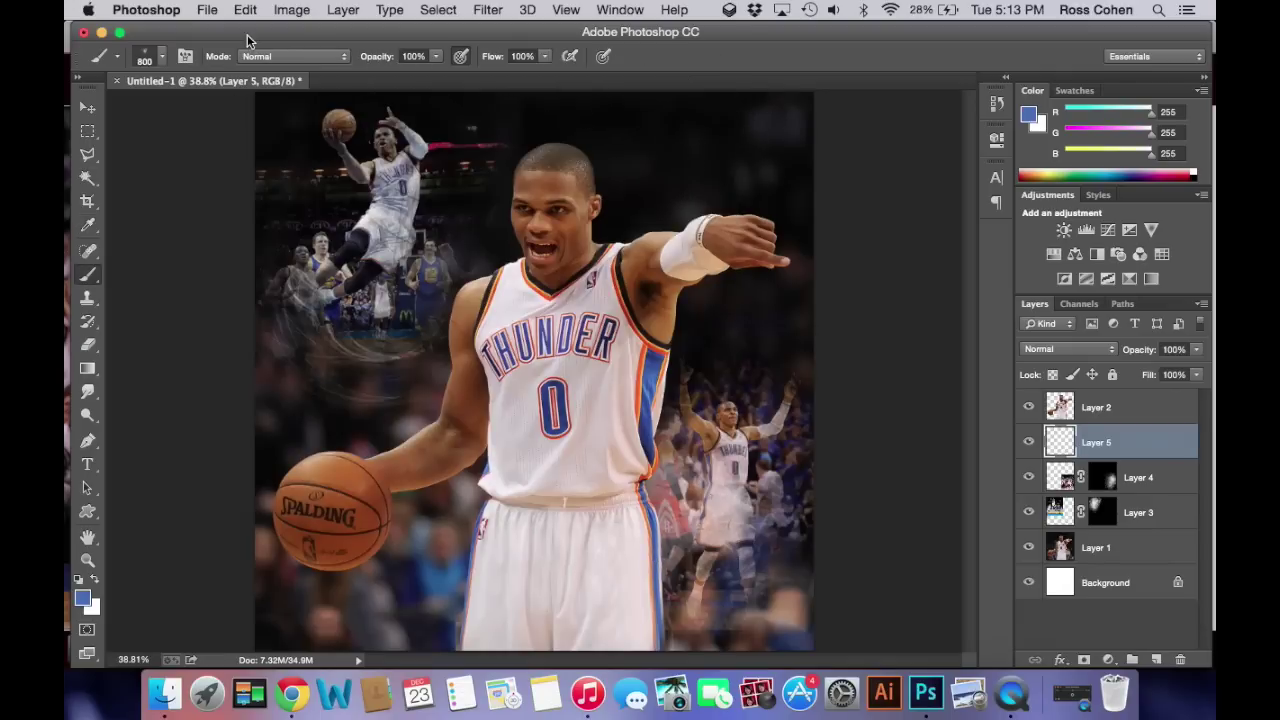
# Step: Fill the new Layer 5 completely with the blue foreground color
pyautogui.click(207, 9)
pyautogui.moveTo(245, 9)
pyautogui.click(262, 308)
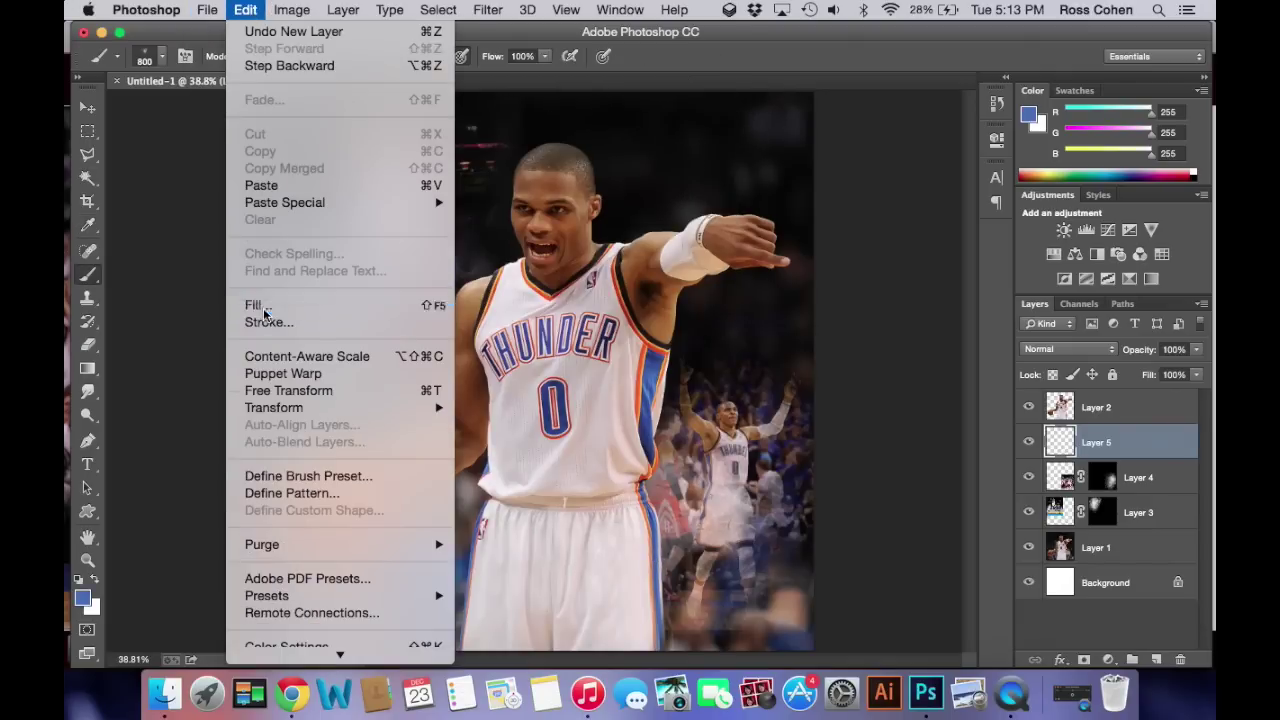
pyautogui.click(601, 209)
pyautogui.click(606, 208)
pyautogui.click(740, 190)
# Step: Load the celebration layer's mask as a selection, invert it, delete the blue outside the masked shape on Layer 5, and deselect
pyautogui.moveTo(1111, 440)
pyautogui.mouseDown()
pyautogui.moveTo(1113, 495)
pyautogui.moveTo(1102, 441)
pyautogui.mouseUp()
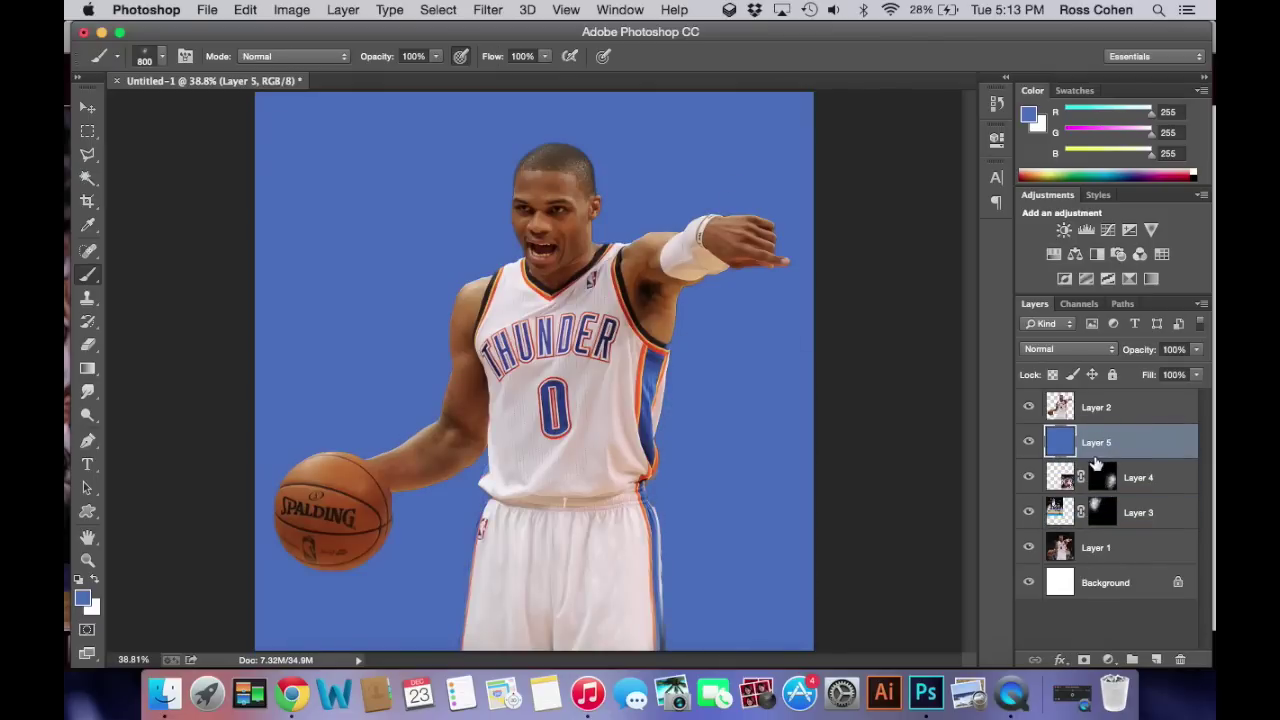
pyautogui.keyDown('super'); pyautogui.click(1104, 479); pyautogui.keyUp('super')
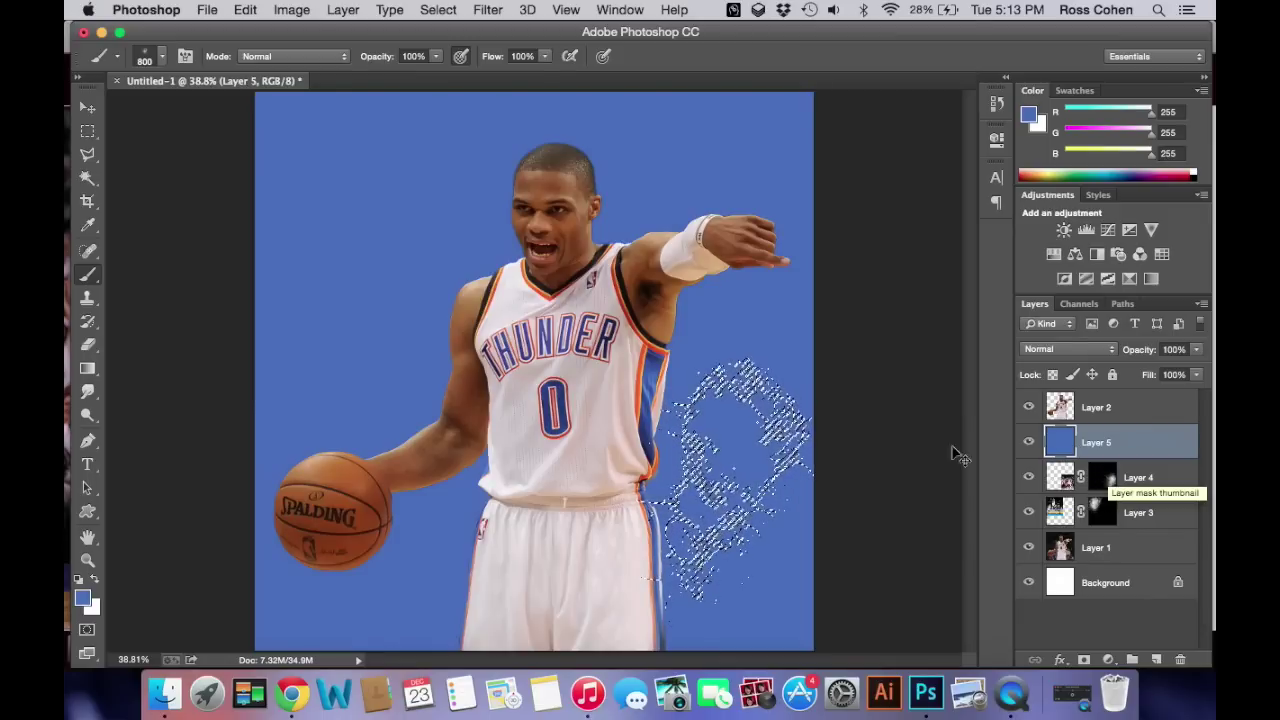
pyautogui.keyDown('ctrl'); pyautogui.keyDown('shift'); pyautogui.click(1102, 480); pyautogui.keyUp('shift'); pyautogui.keyUp('ctrl')
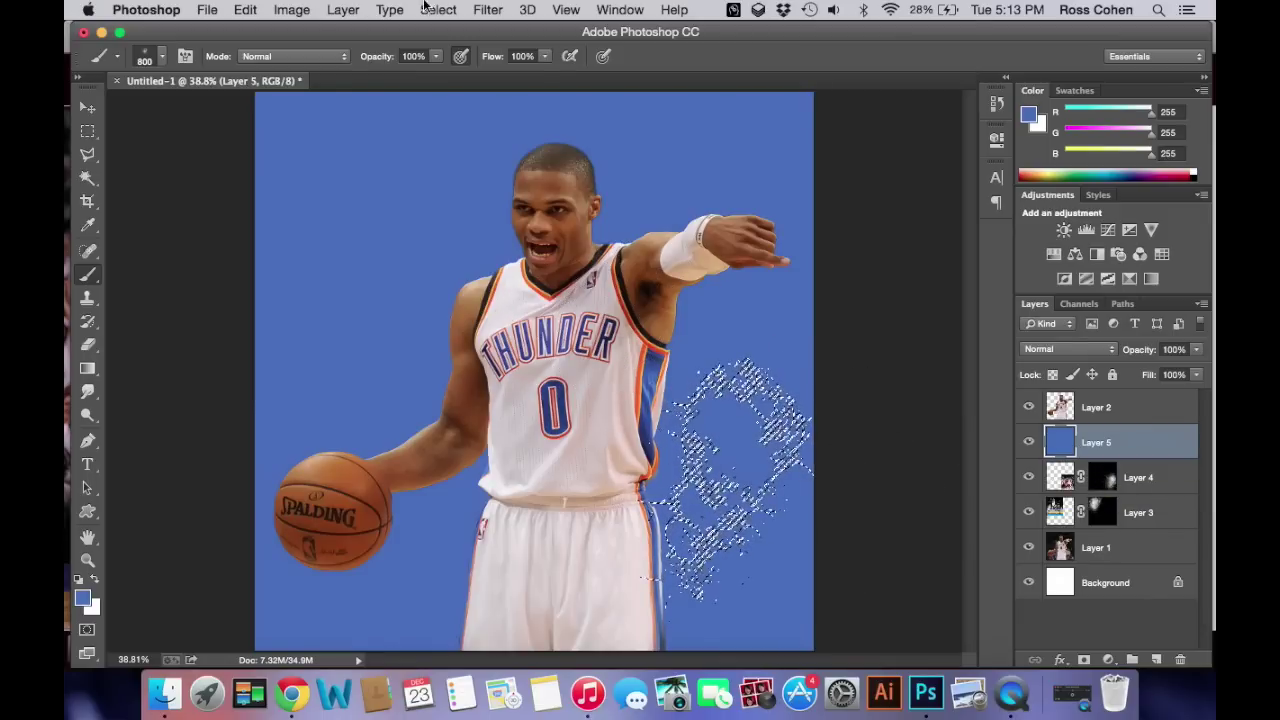
pyautogui.click(445, 9)
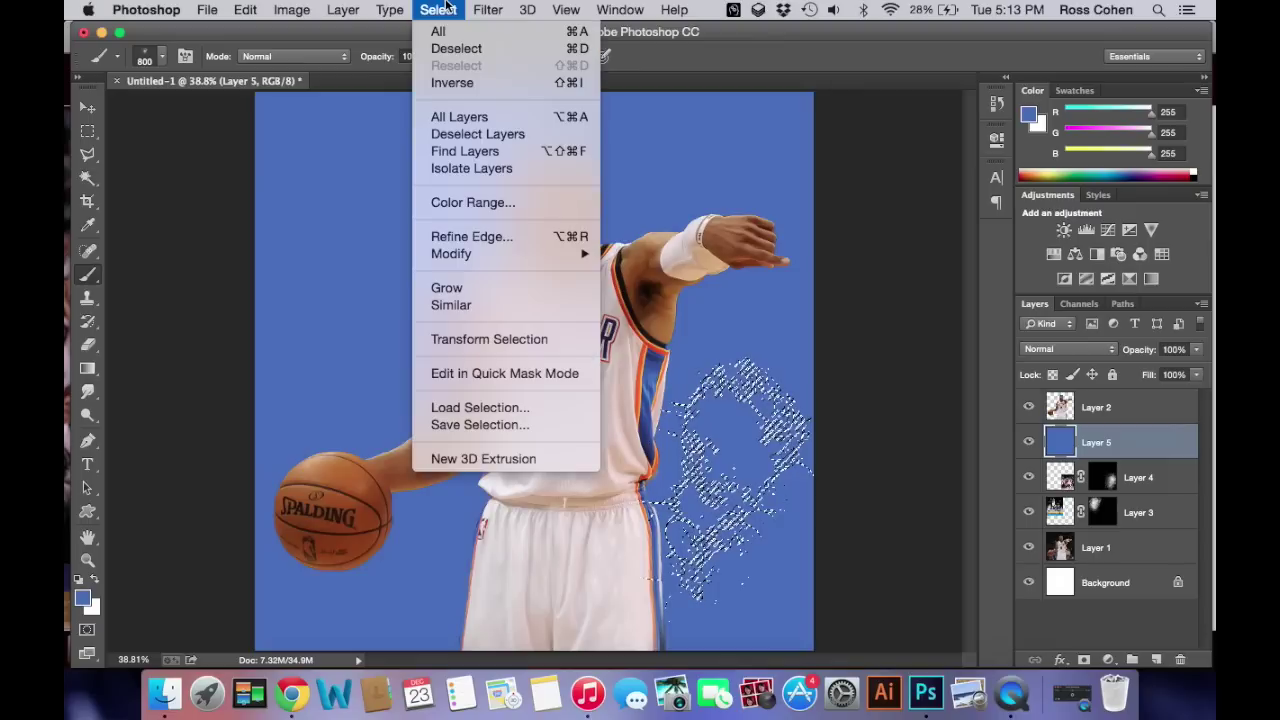
pyautogui.click(466, 83)
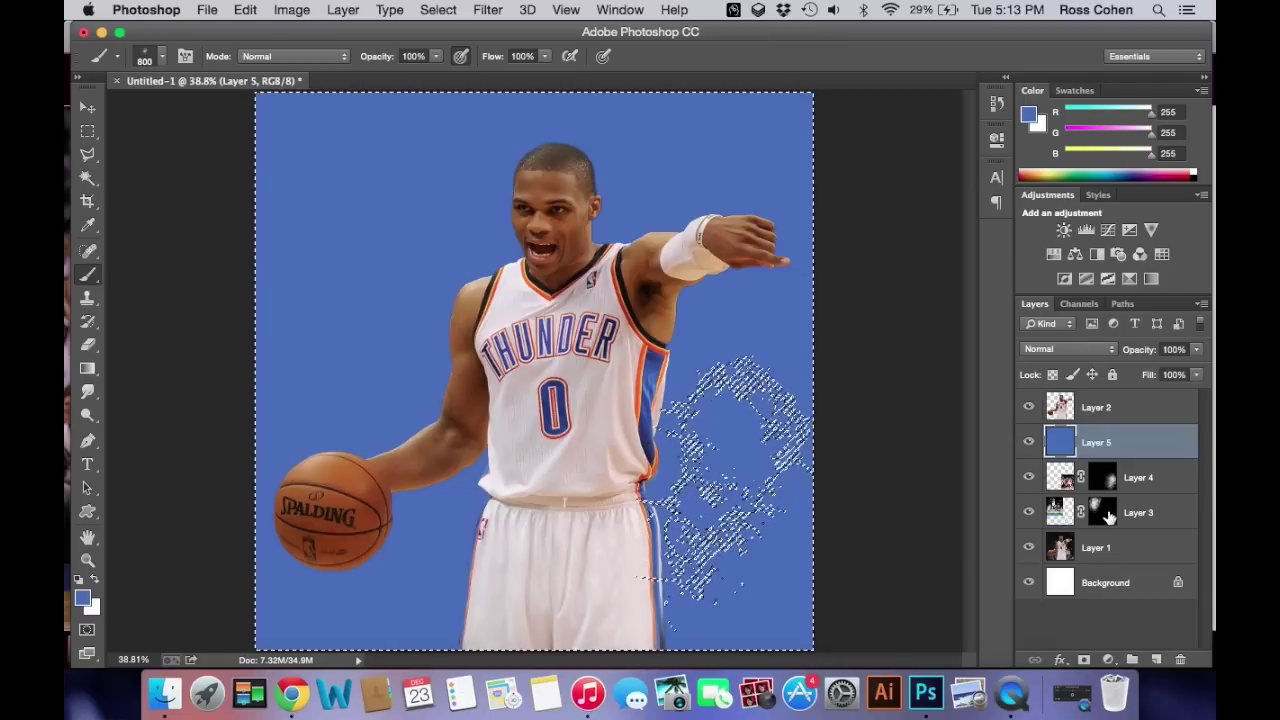
pyautogui.press('Delete')
pyautogui.press('super+d')
# Step: Convert the celebration photo on Layer 4 to grayscale tones with a Black & White adjustment
pyautogui.click(1066, 482)
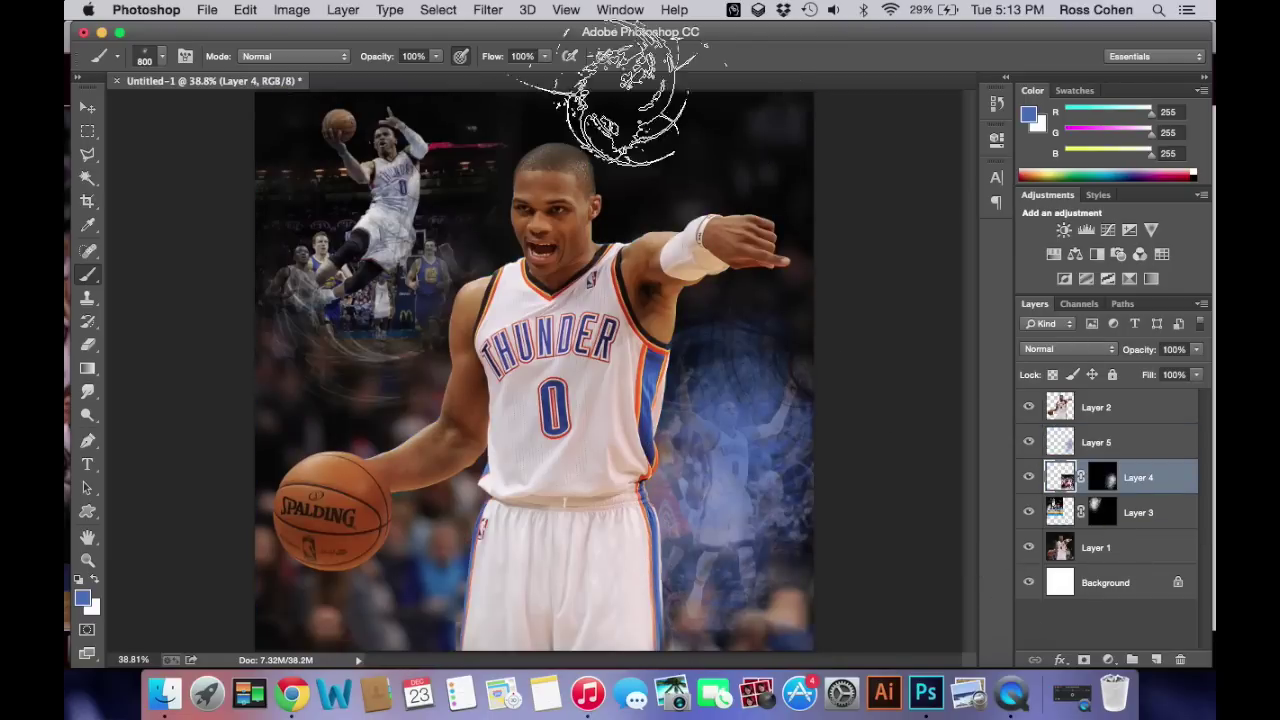
pyautogui.click(291, 9)
pyautogui.moveTo(348, 66)
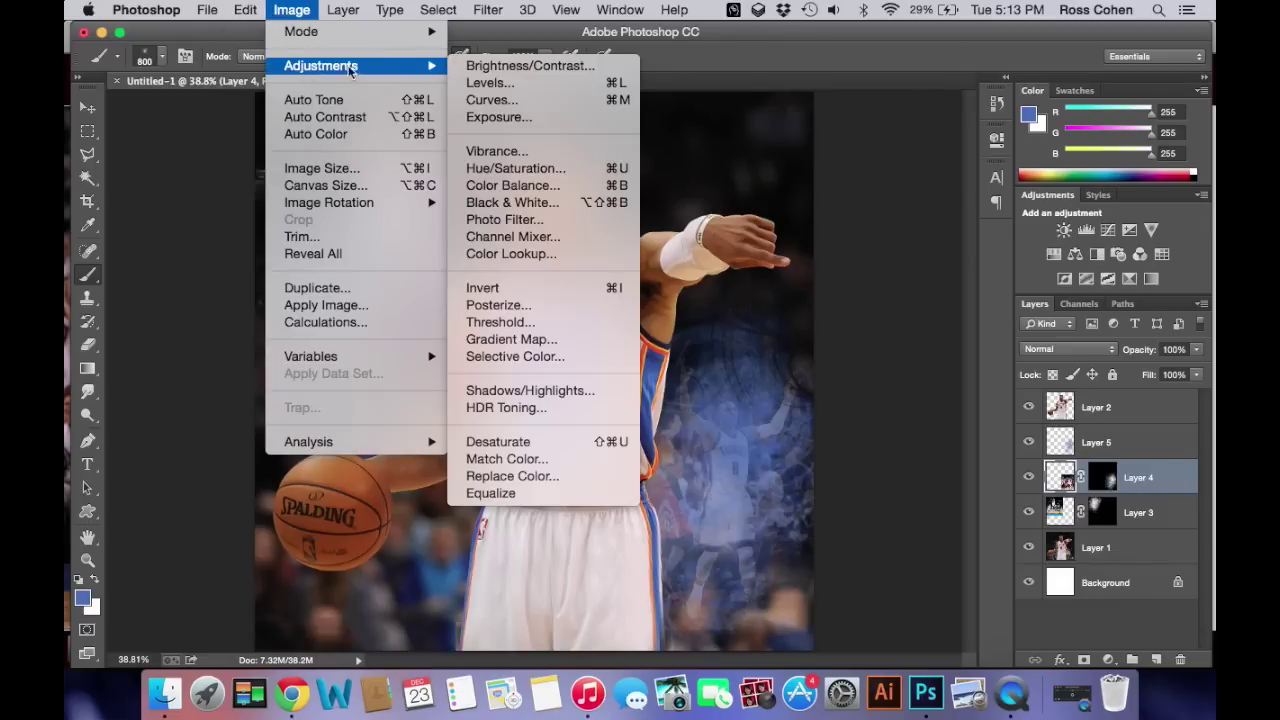
pyautogui.click(481, 203)
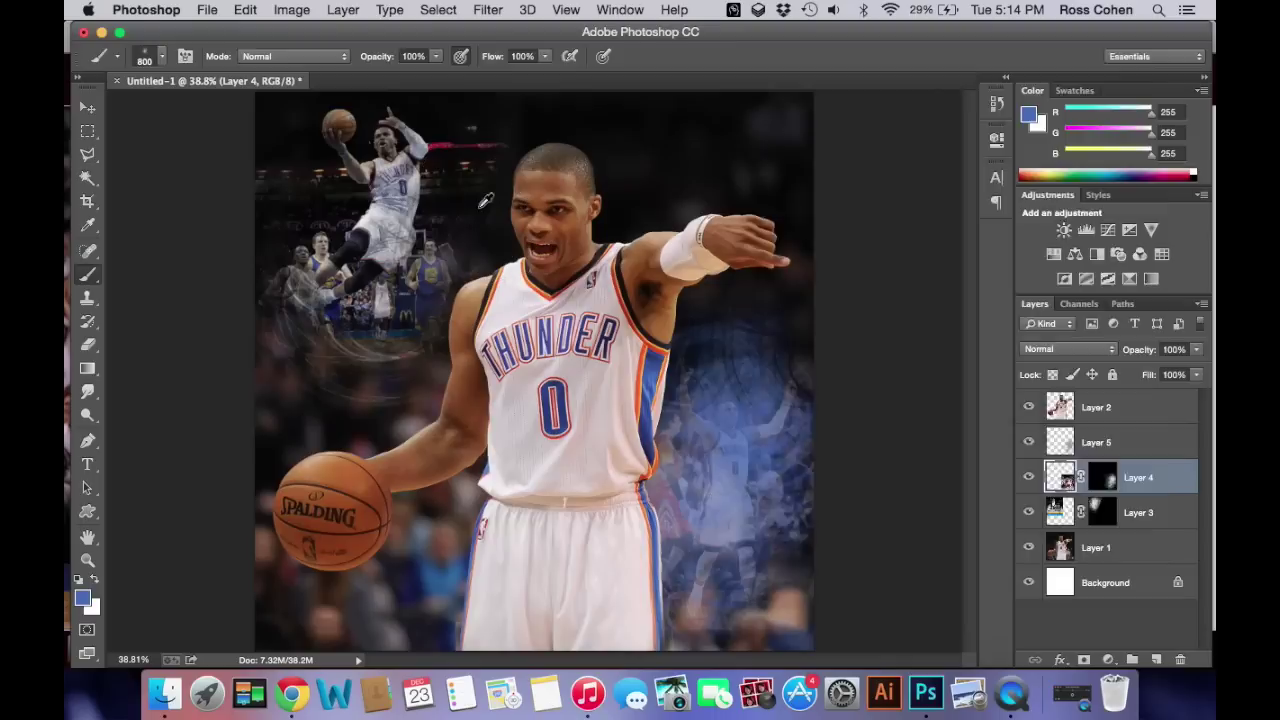
pyautogui.click(1075, 95)
# Step: Lower the opacity of the blue Layer 5 over the celebration photo to 38%
pyautogui.click(1061, 441)
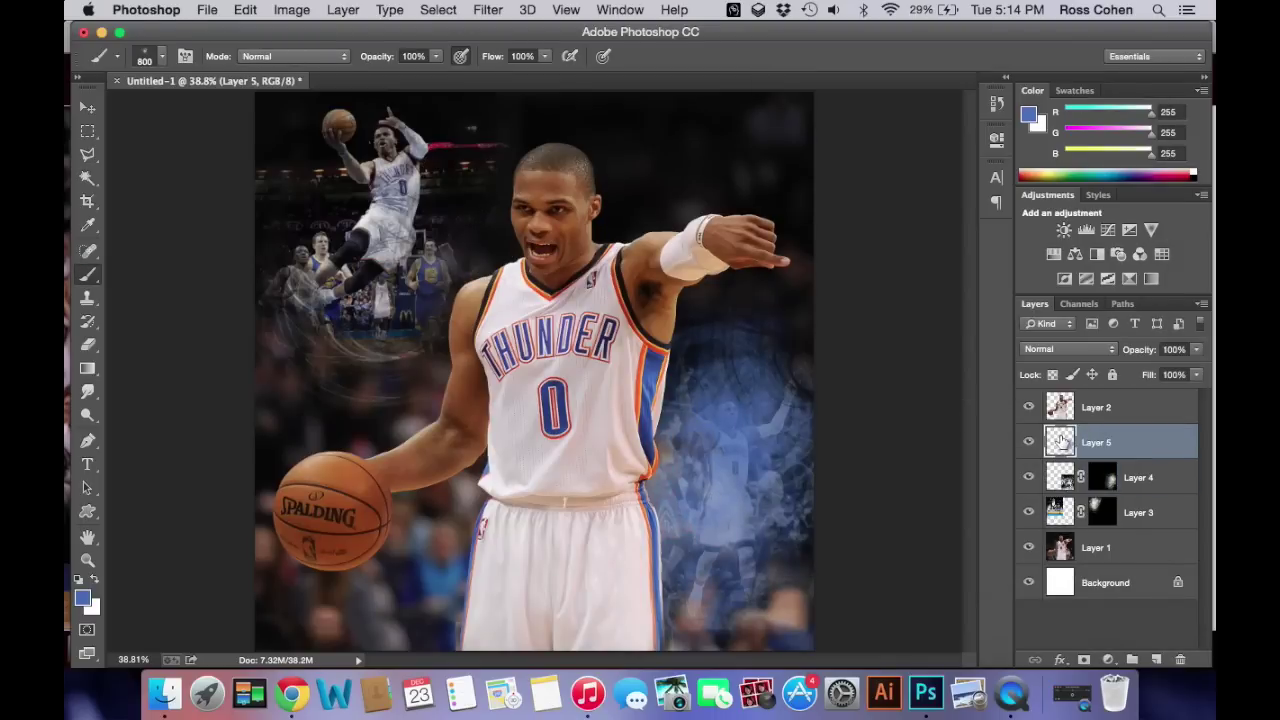
pyautogui.click(1196, 350)
pyautogui.moveTo(1188, 374); pyautogui.dragTo(1142, 379)
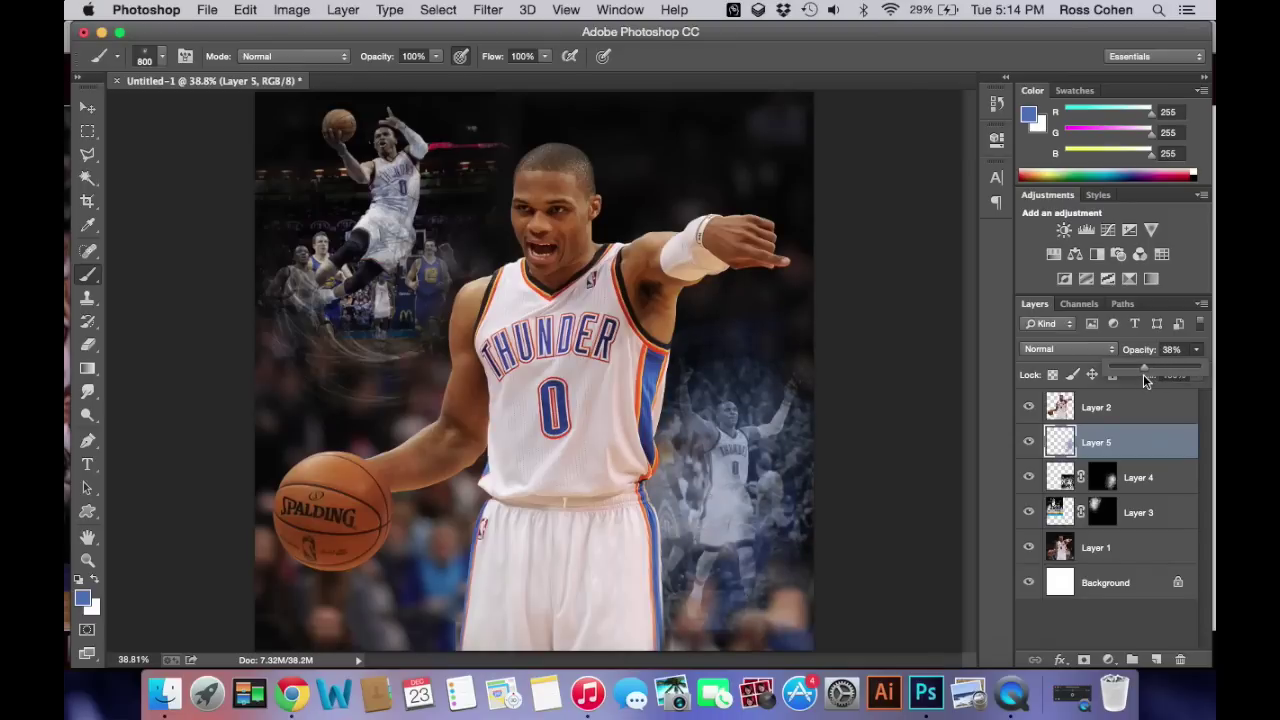
# Step: Add a new layer directly above the layup photo on Layer 3 and fill it with the same blue
pyautogui.click(1071, 525)
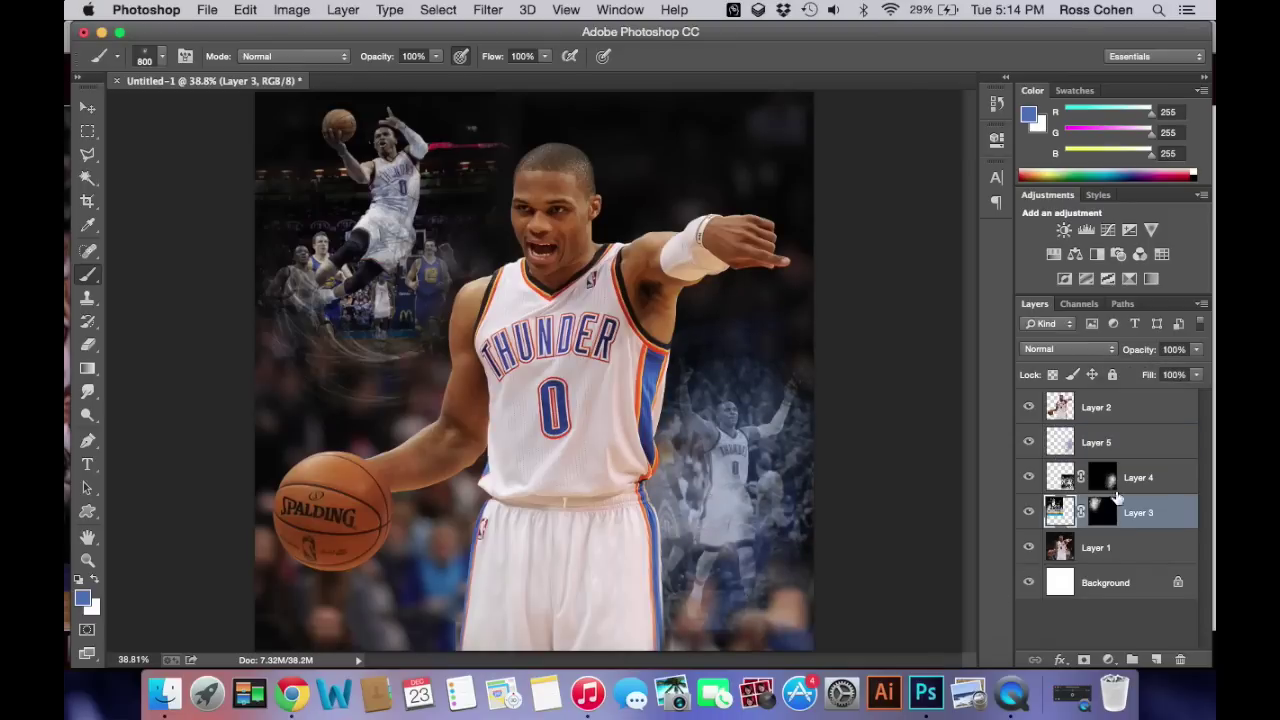
pyautogui.click(1156, 662)
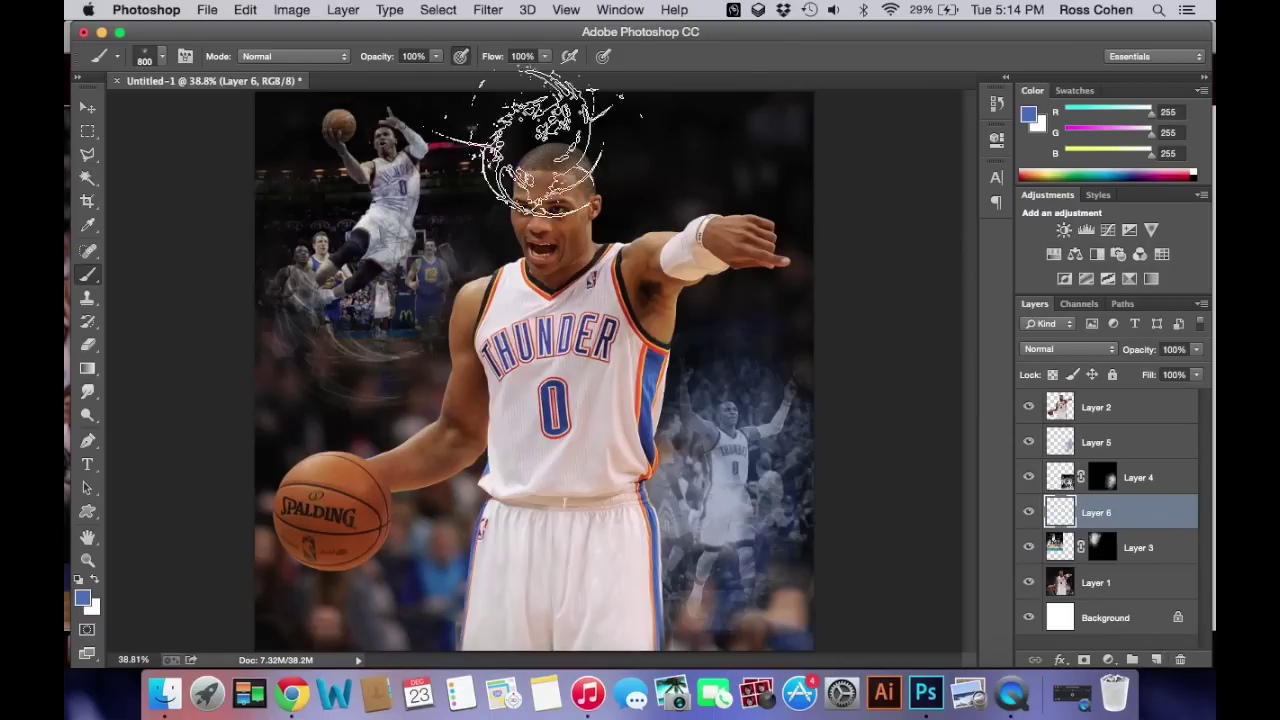
pyautogui.click(245, 9)
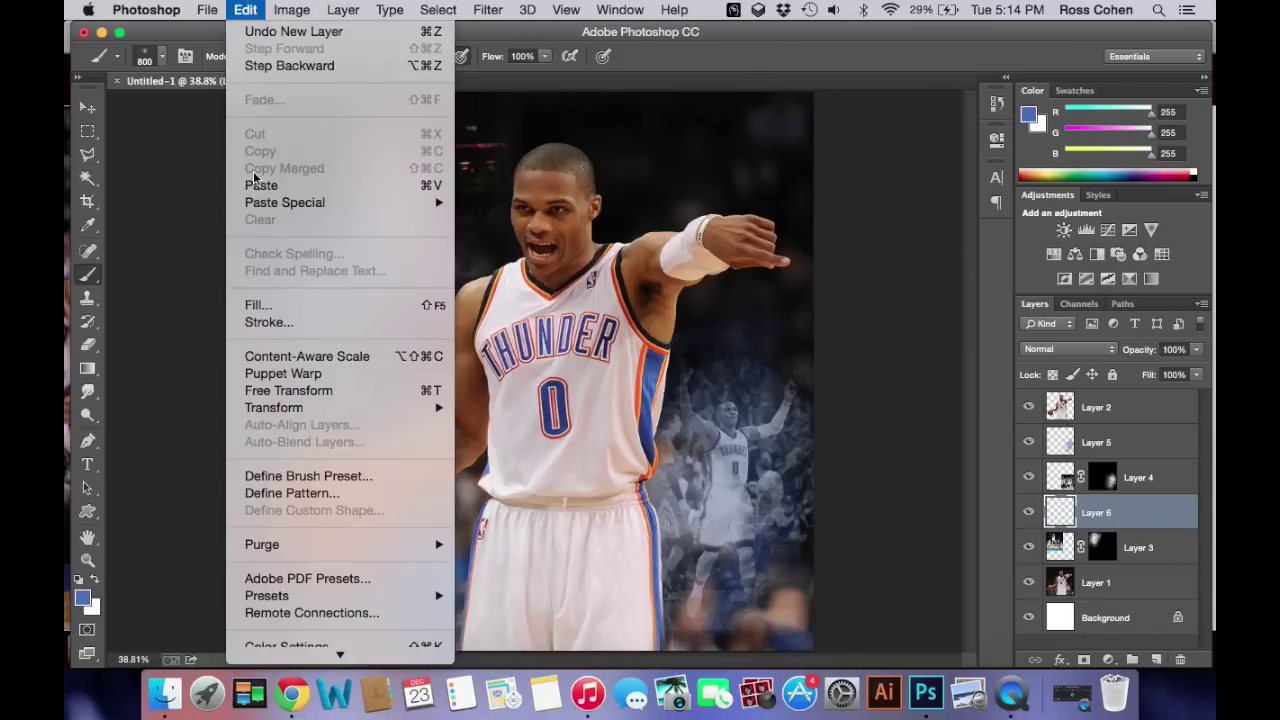
pyautogui.click(262, 305)
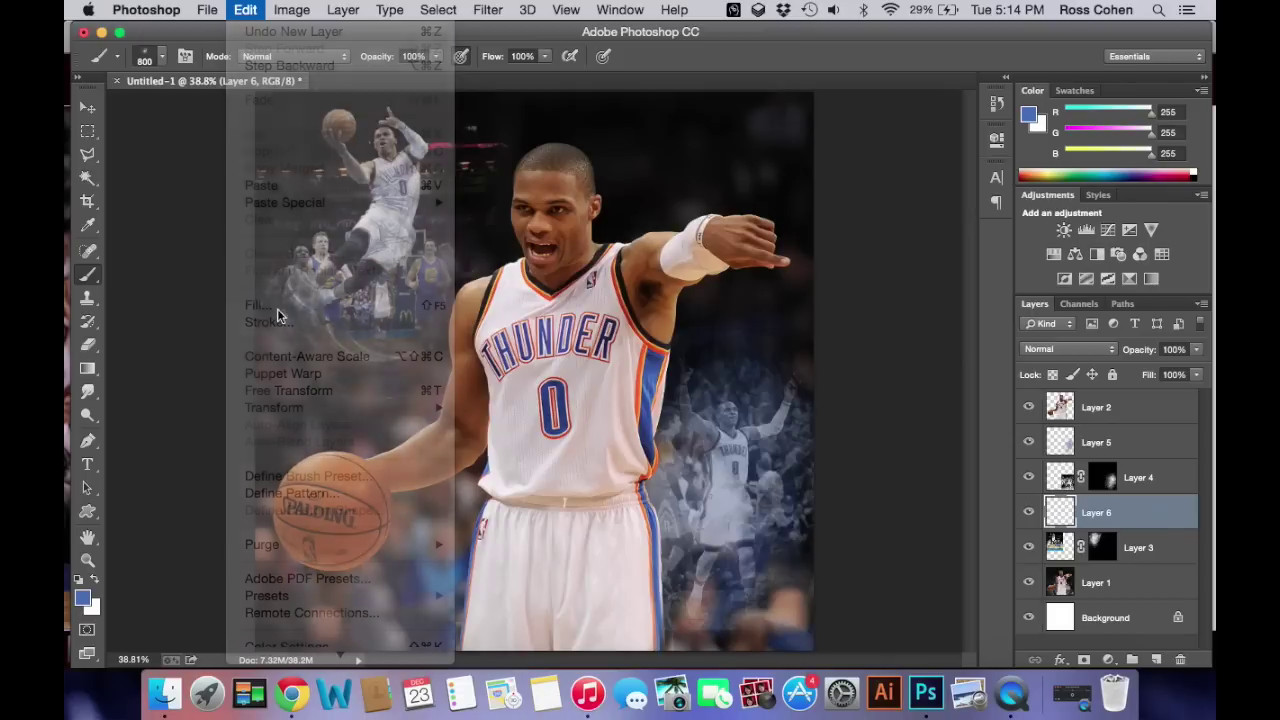
pyautogui.click(752, 191)
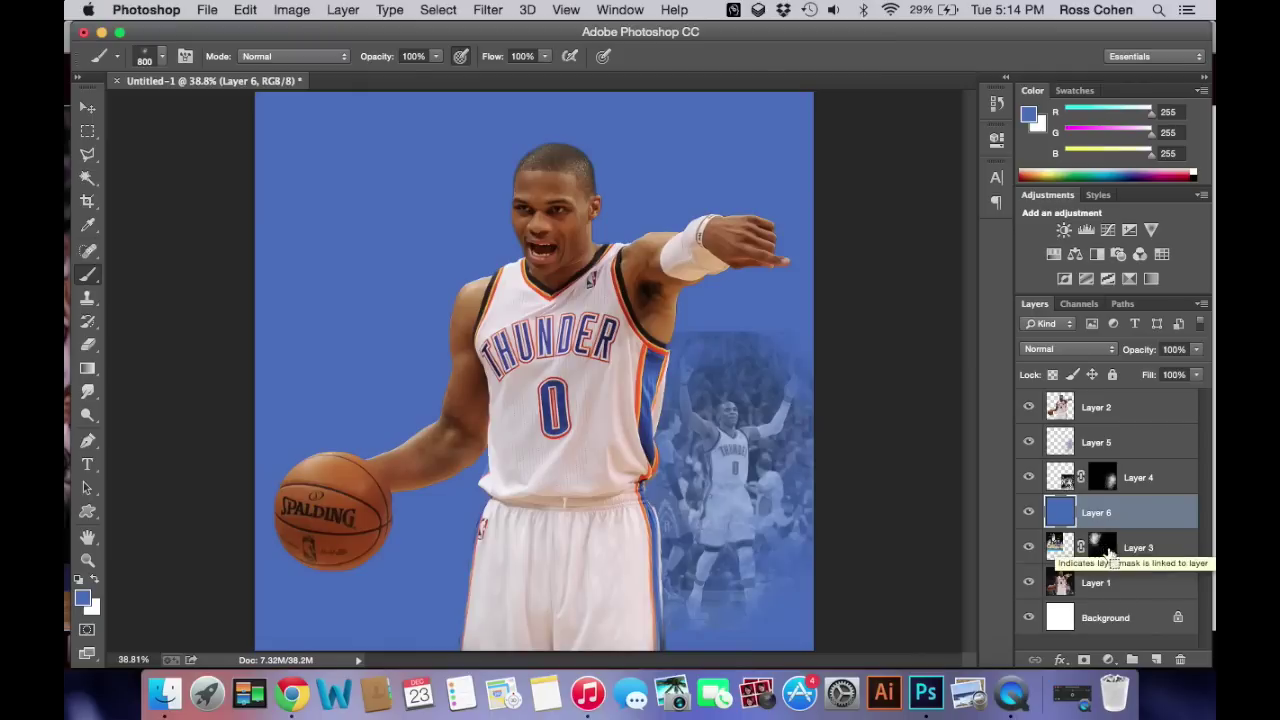
# Step: Load the layup layer's mask as a selection, invert it, delete the blue outside the masked shape on Layer 6, and deselect
pyautogui.keyDown('super'); pyautogui.click(1096, 548); pyautogui.keyUp('super')
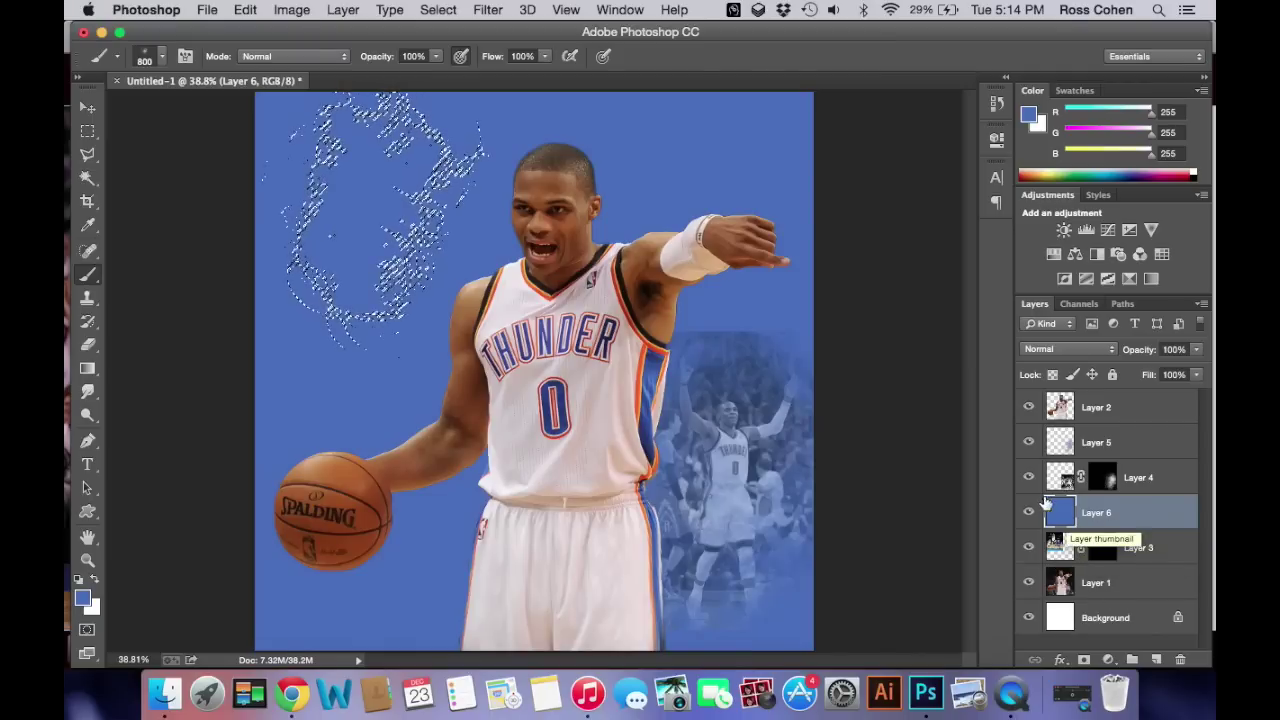
pyautogui.click(438, 10)
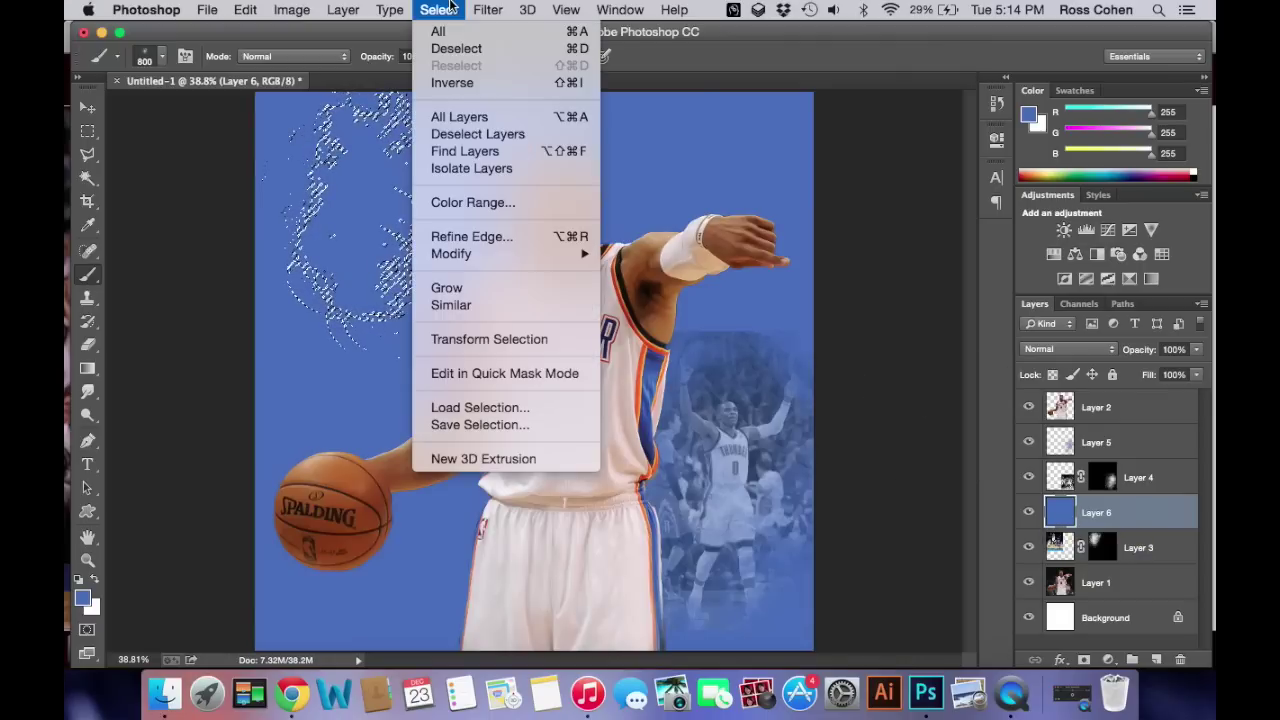
pyautogui.click(467, 88)
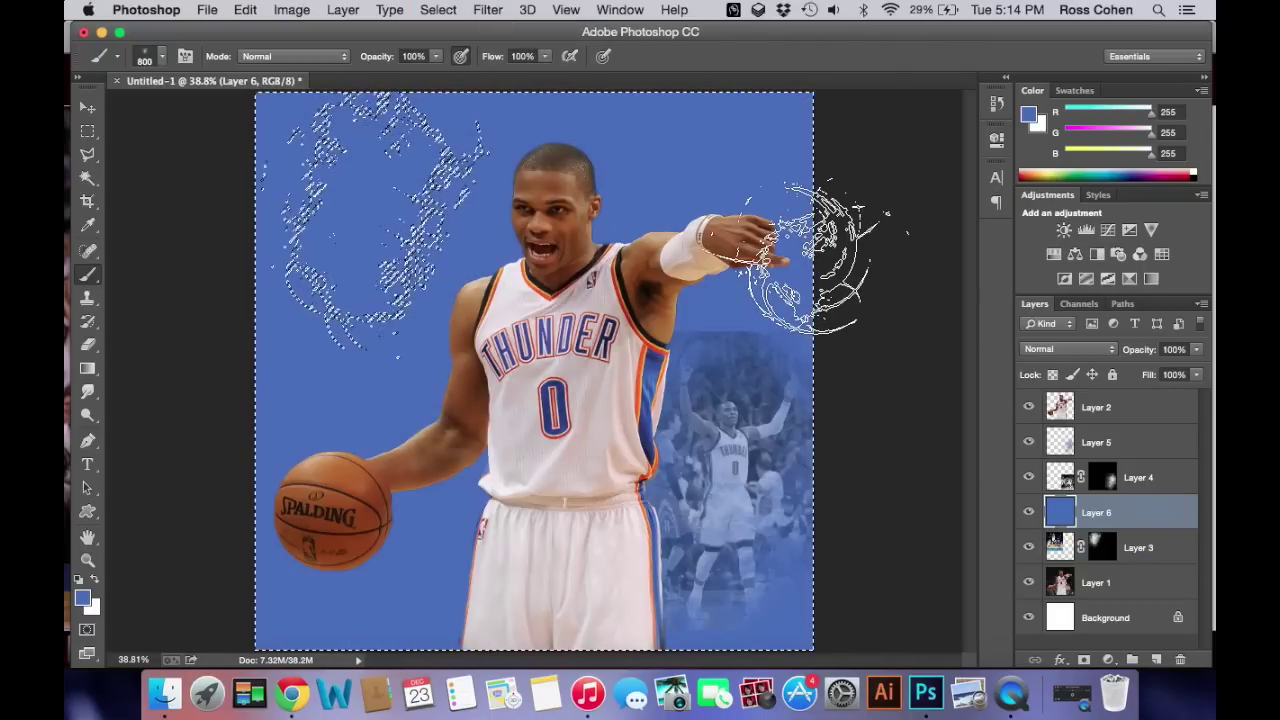
pyautogui.press('Delete')
pyautogui.press('super+d')
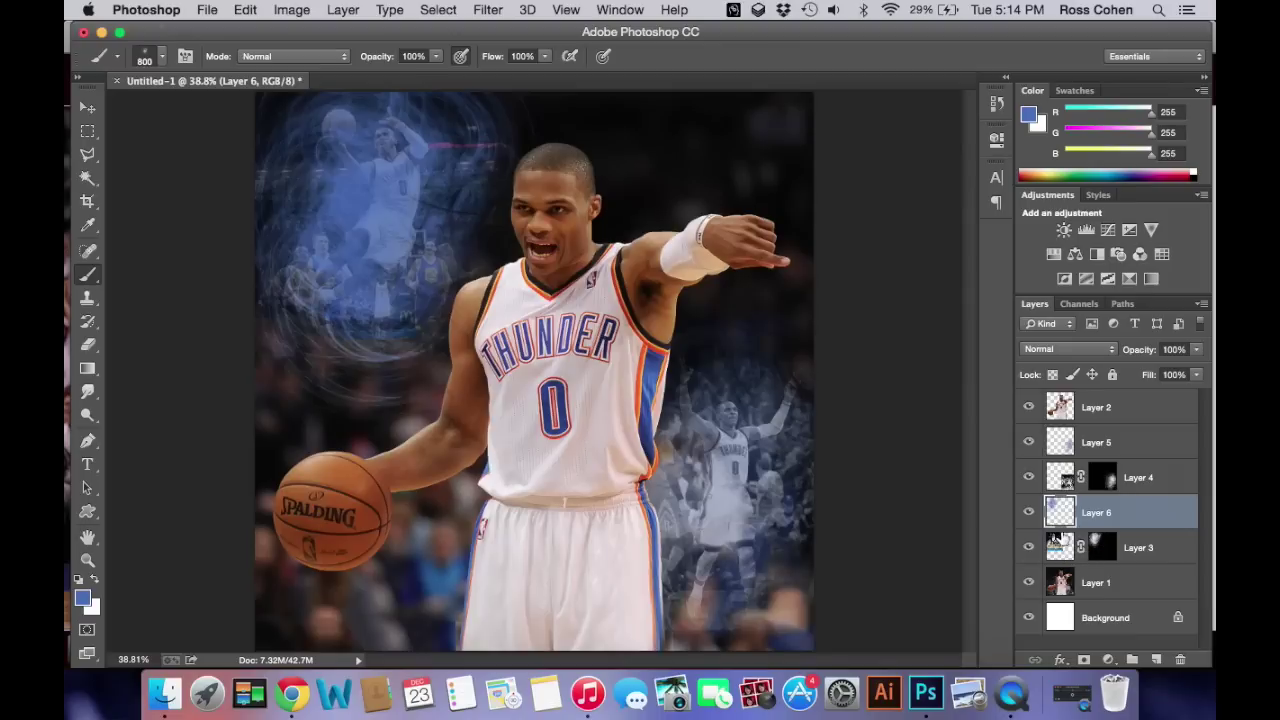
# Step: Convert the layup photo on Layer 3 to grayscale tones with a Black & White adjustment
pyautogui.click(1064, 542)
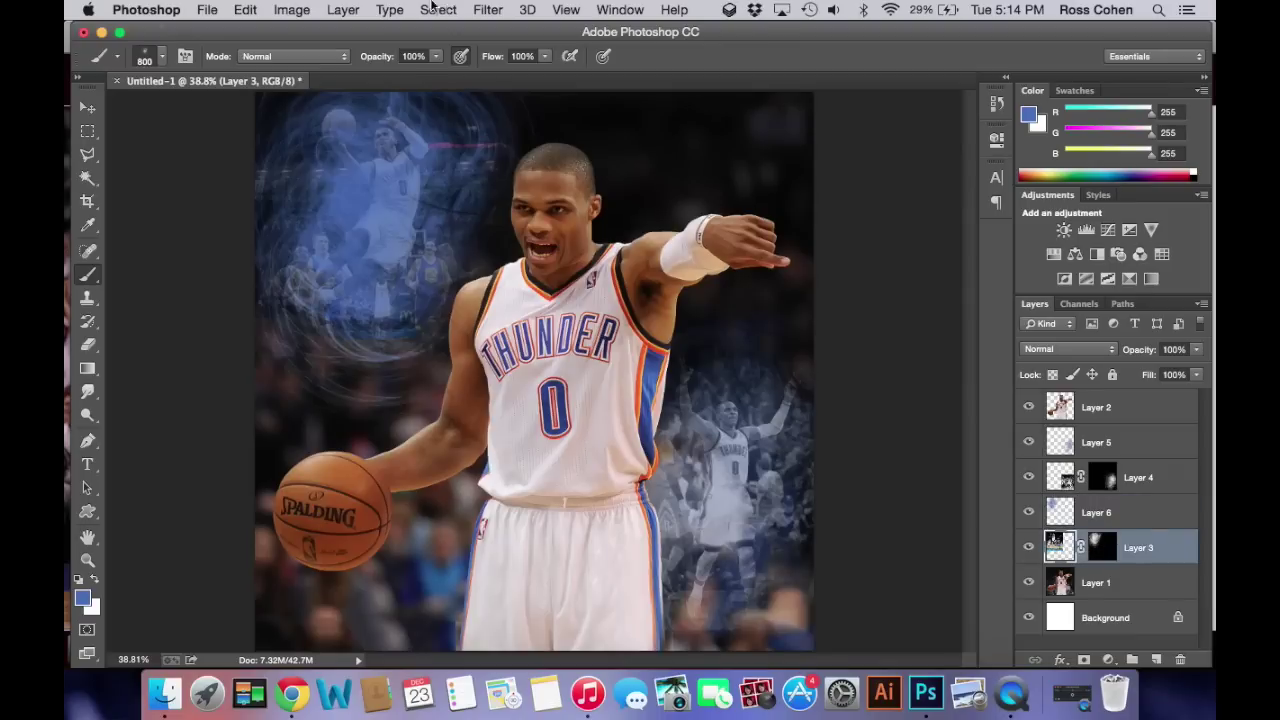
pyautogui.click(296, 9)
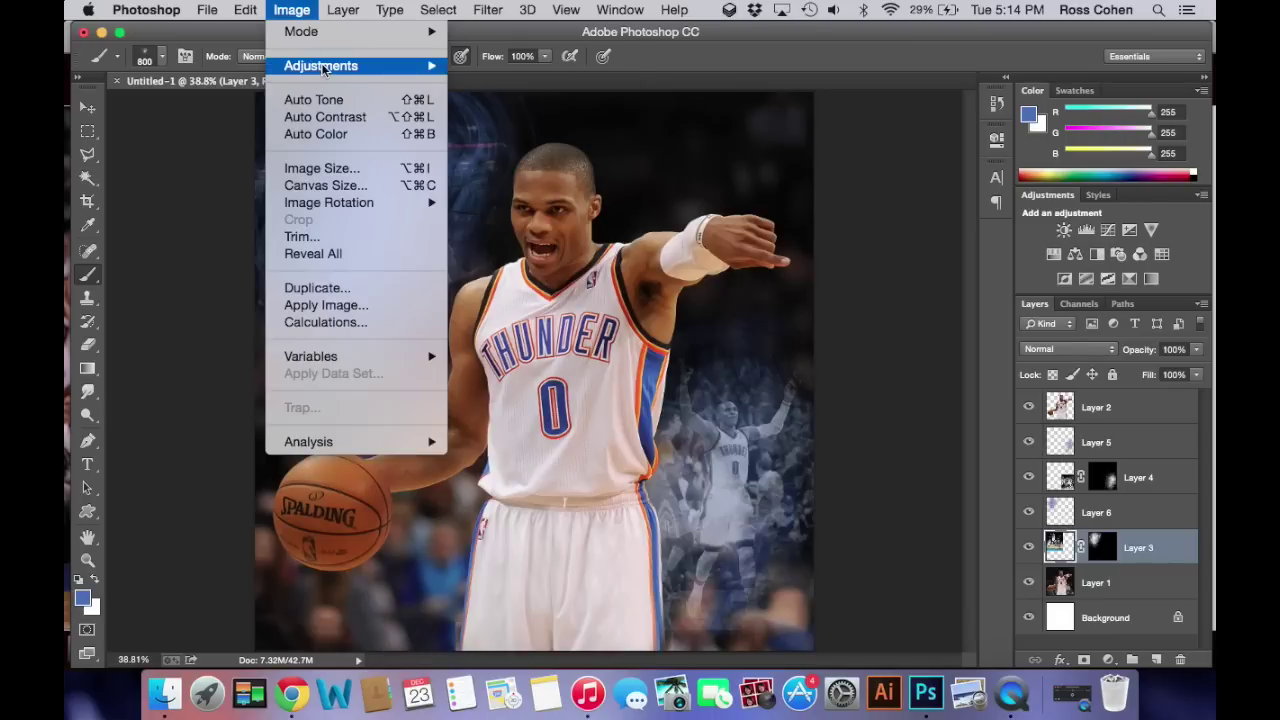
pyautogui.moveTo(322, 66)
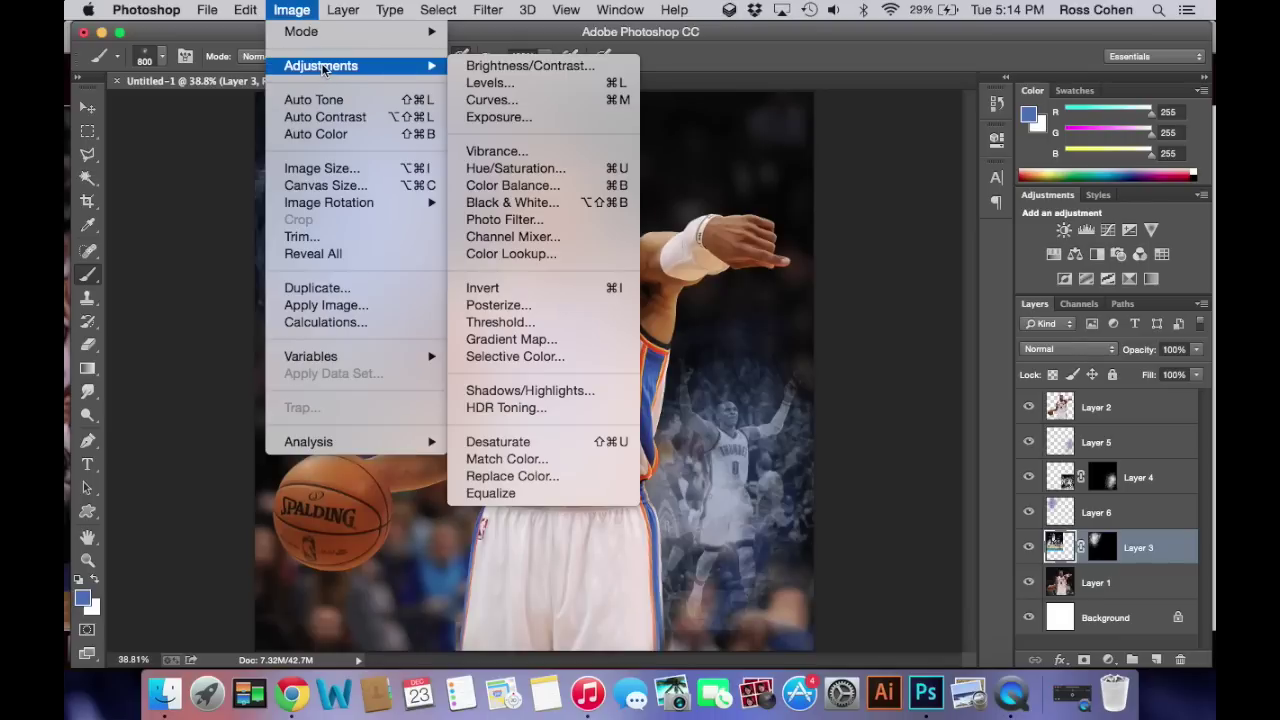
pyautogui.click(512, 202)
pyautogui.click(1096, 89)
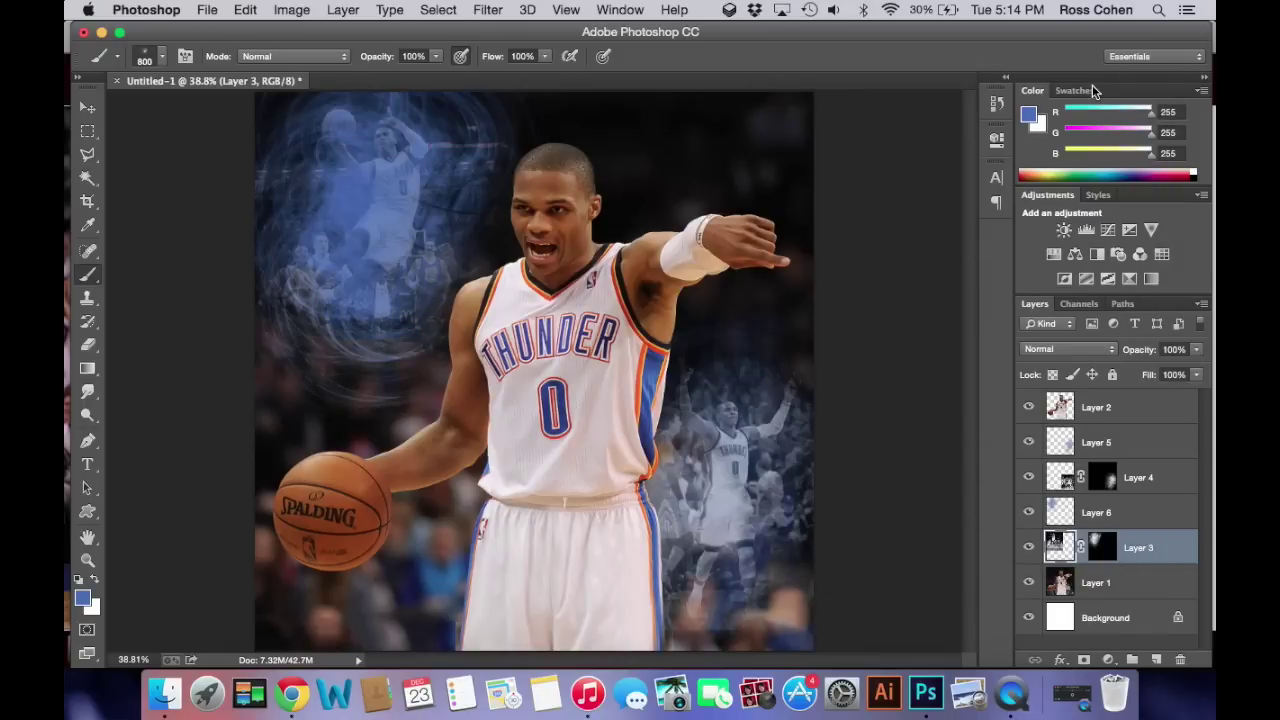
# Step: Try Multiply on the blue Layer 6 over the layup photo, and settle on the Overlay blend mode at 100% opacity
pyautogui.click(1092, 512)
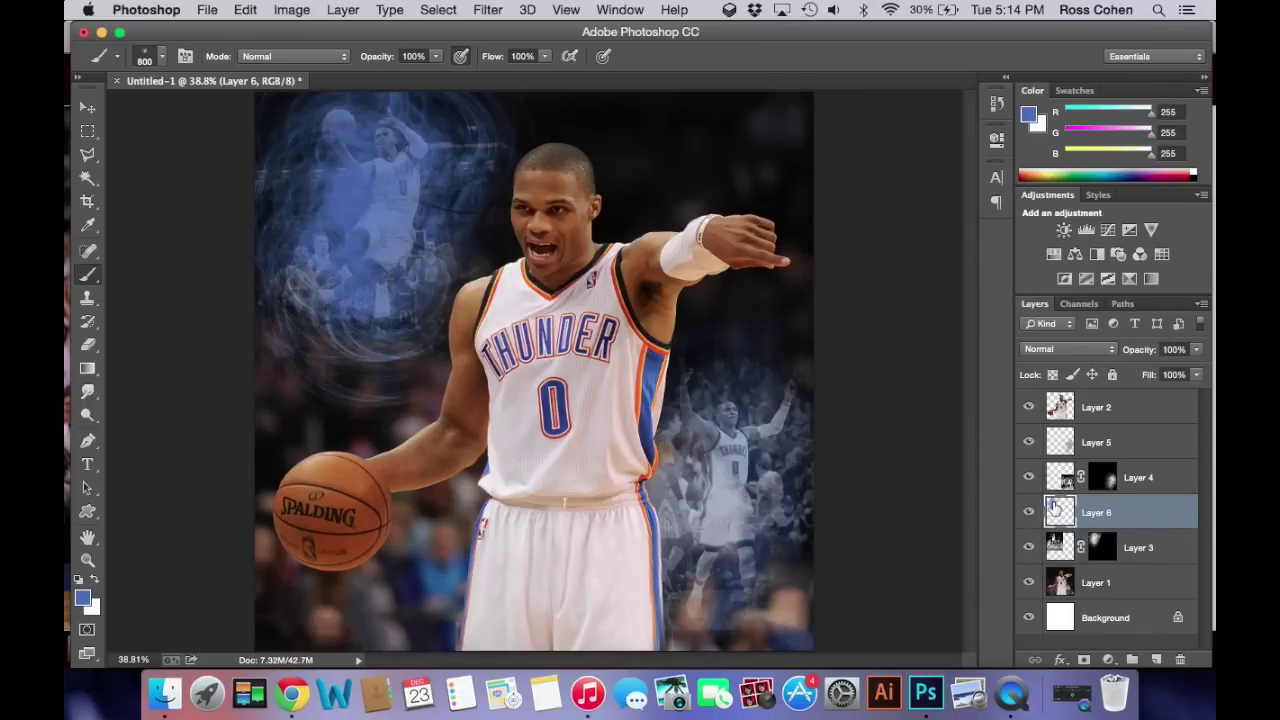
pyautogui.click(1197, 349)
pyautogui.moveTo(1199, 367)
pyautogui.mouseDown()
pyautogui.moveTo(1162, 373)
pyautogui.moveTo(1199, 368)
pyautogui.mouseUp()
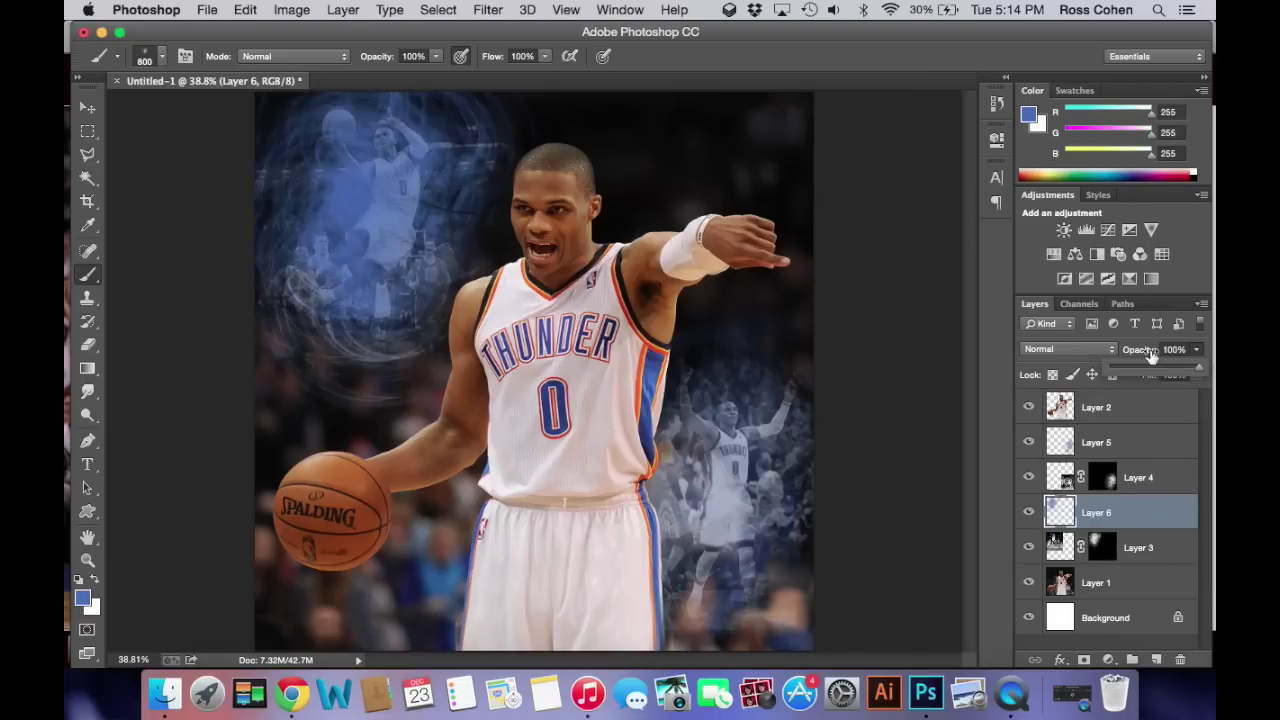
pyautogui.click(1065, 349)
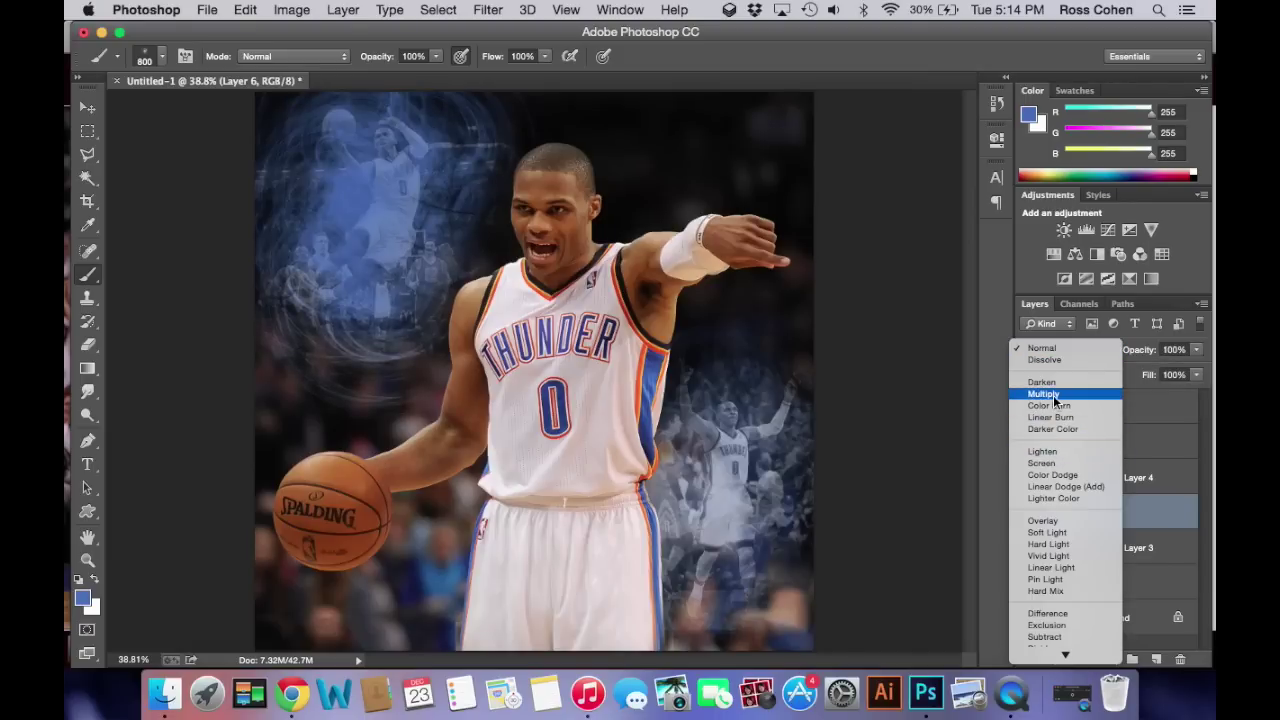
pyautogui.click(1045, 394)
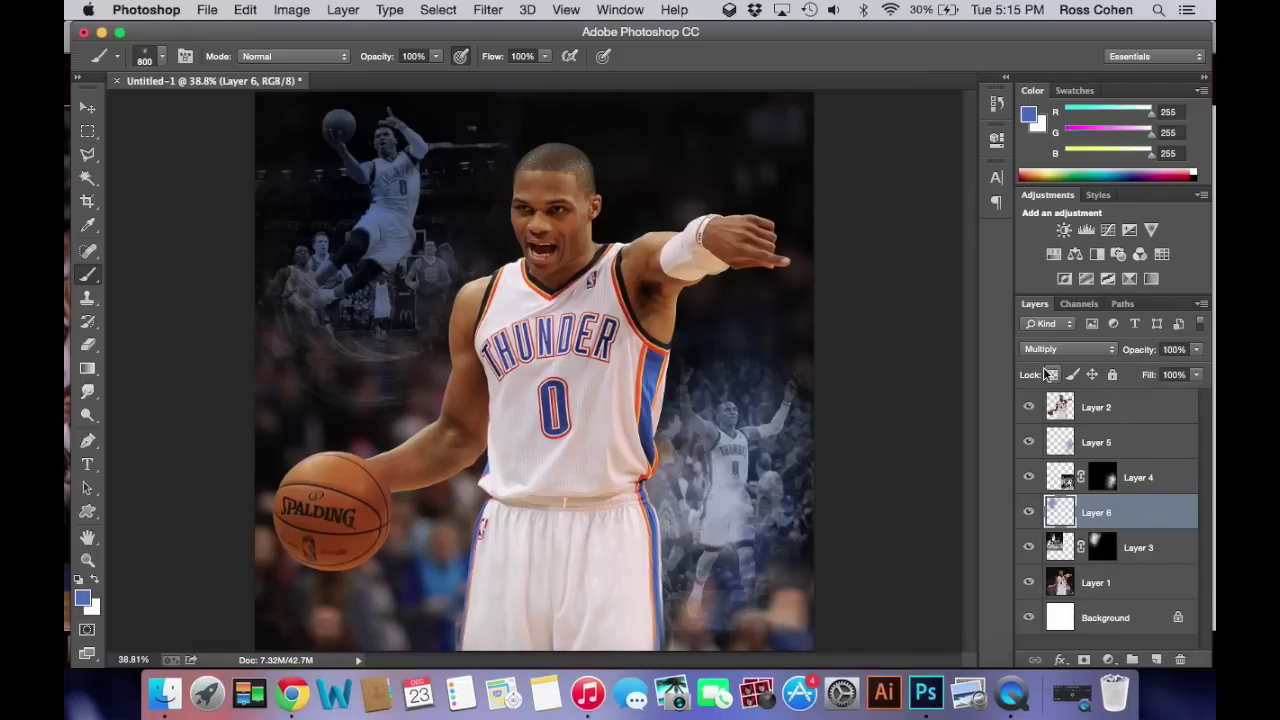
pyautogui.click(1050, 349)
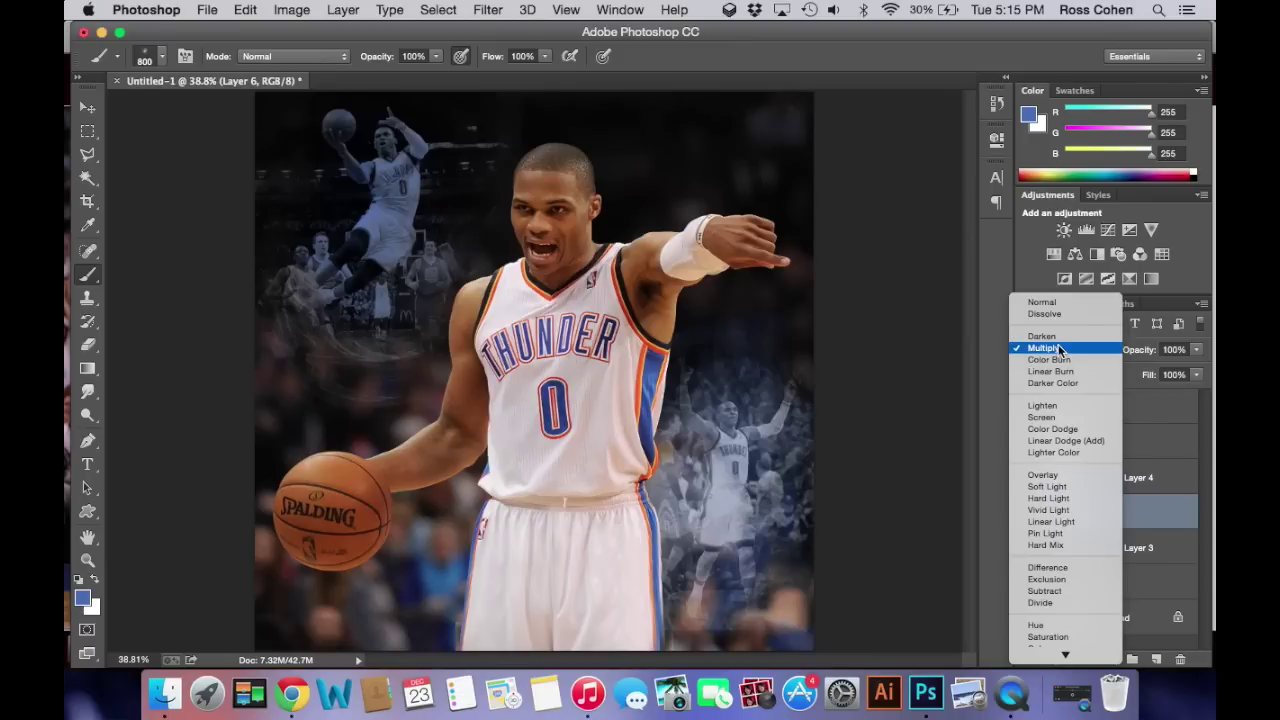
pyautogui.click(1063, 474)
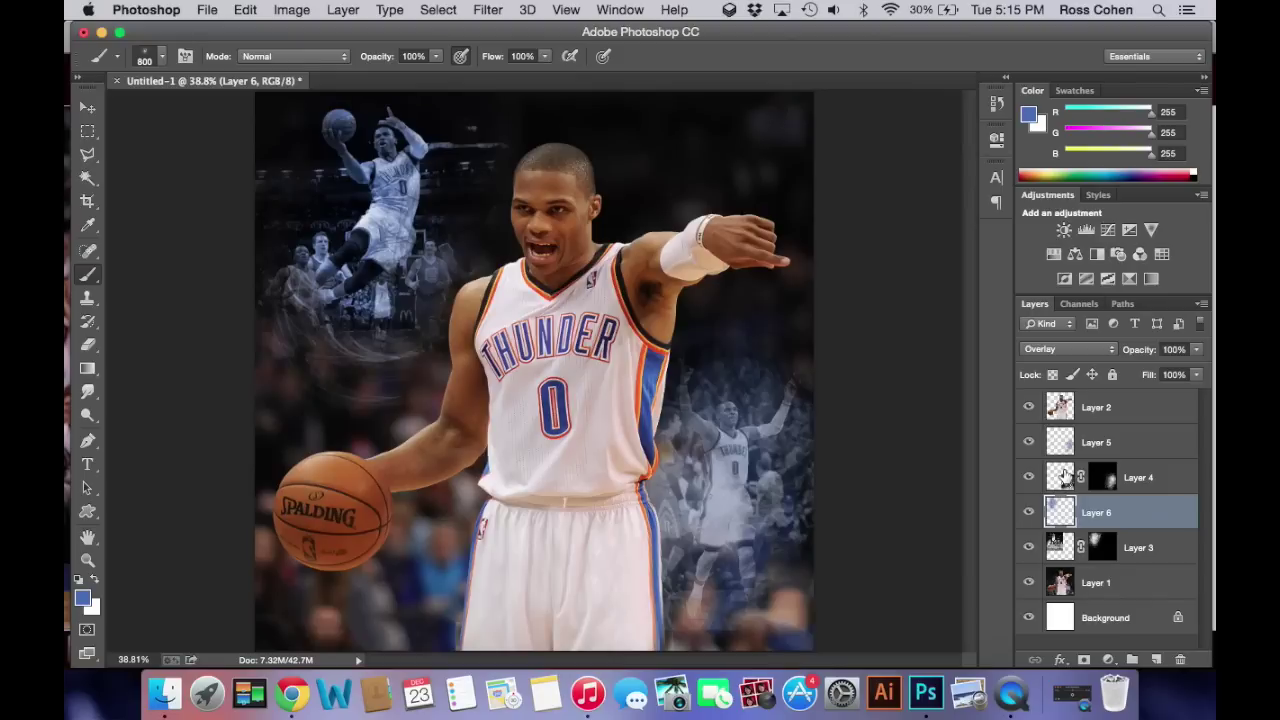
# Step: Set the blue Layer 5 over the celebration photo to 100% opacity with the Overlay blend mode
pyautogui.click(1063, 446)
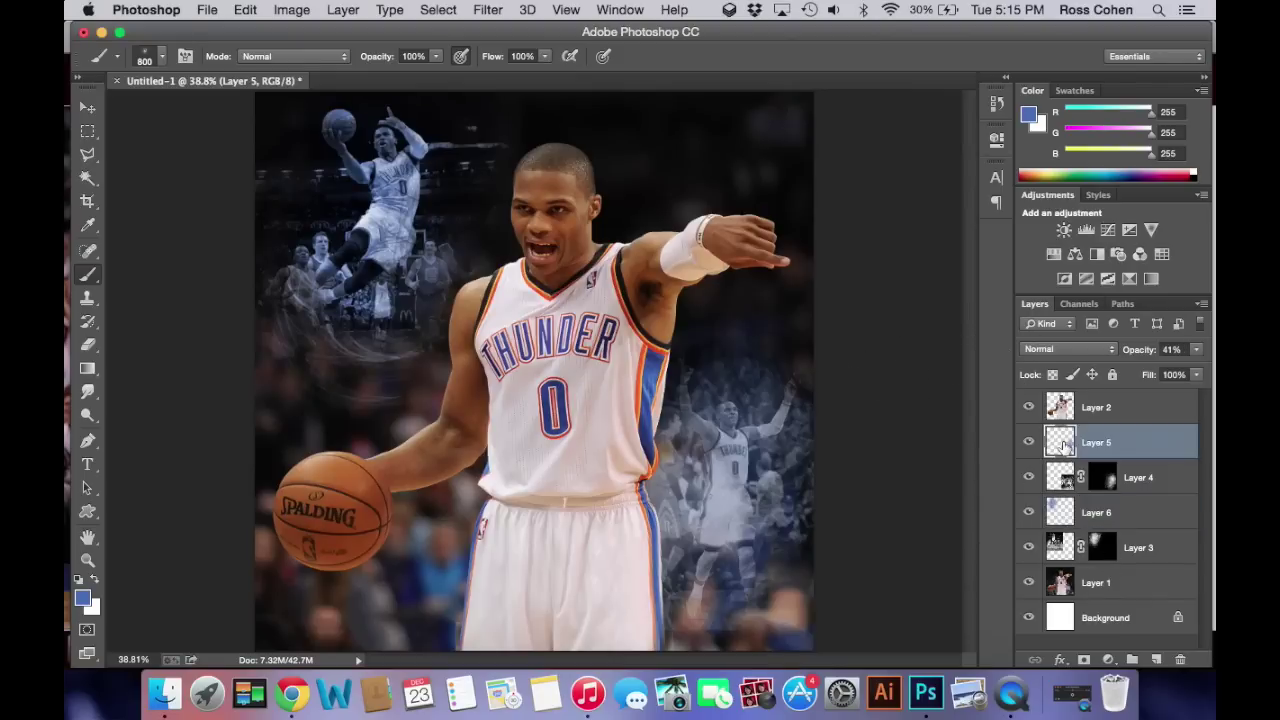
pyautogui.click(1195, 350)
pyautogui.moveTo(1154, 373); pyautogui.dragTo(1212, 370)
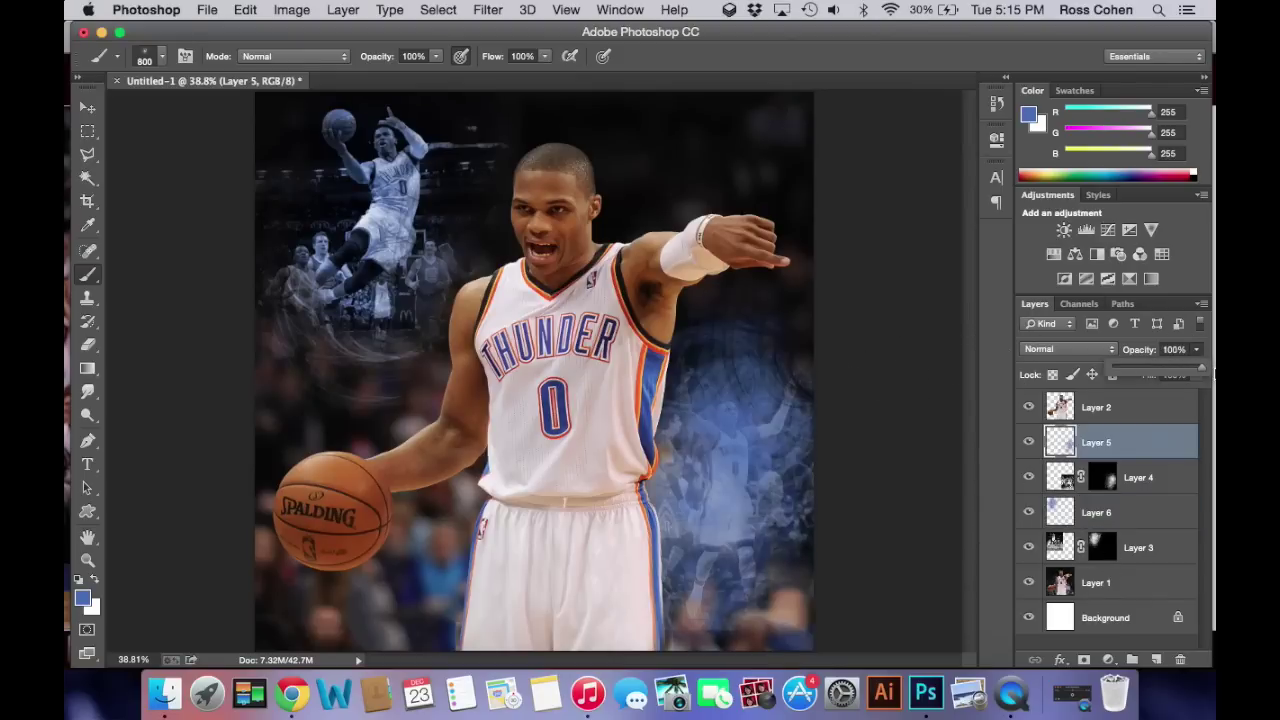
pyautogui.click(1063, 348)
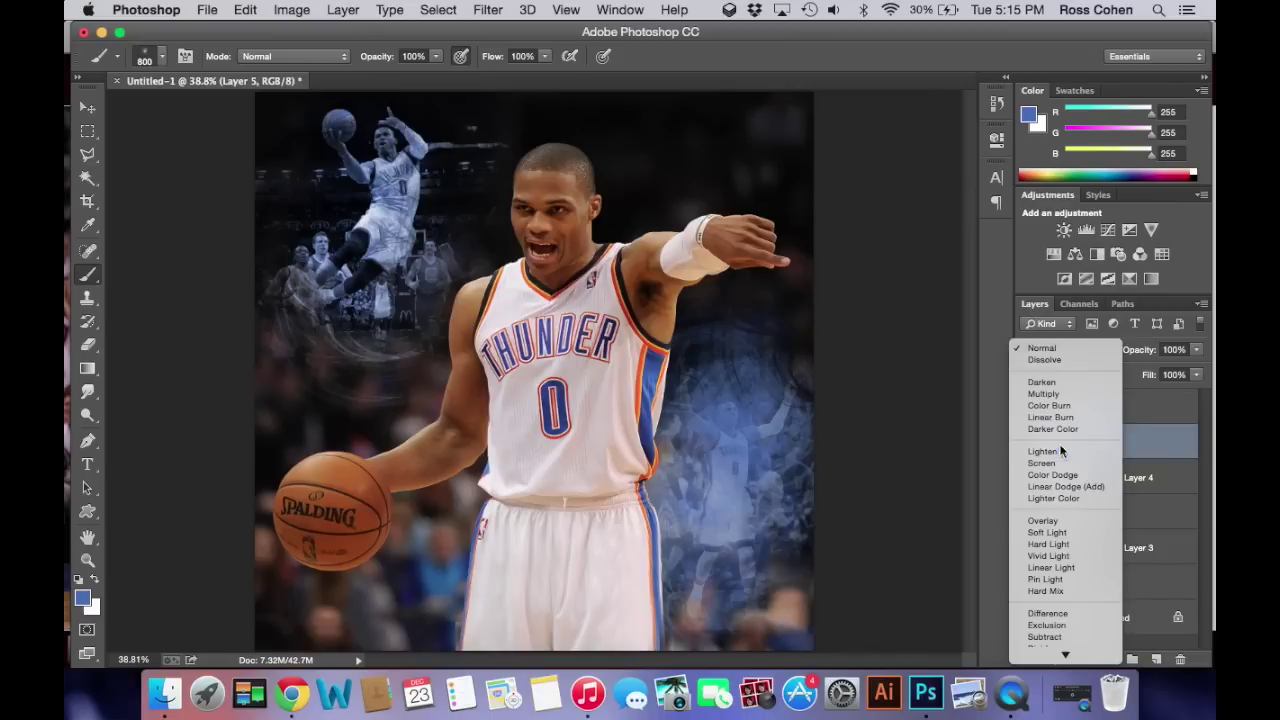
pyautogui.click(1043, 521)
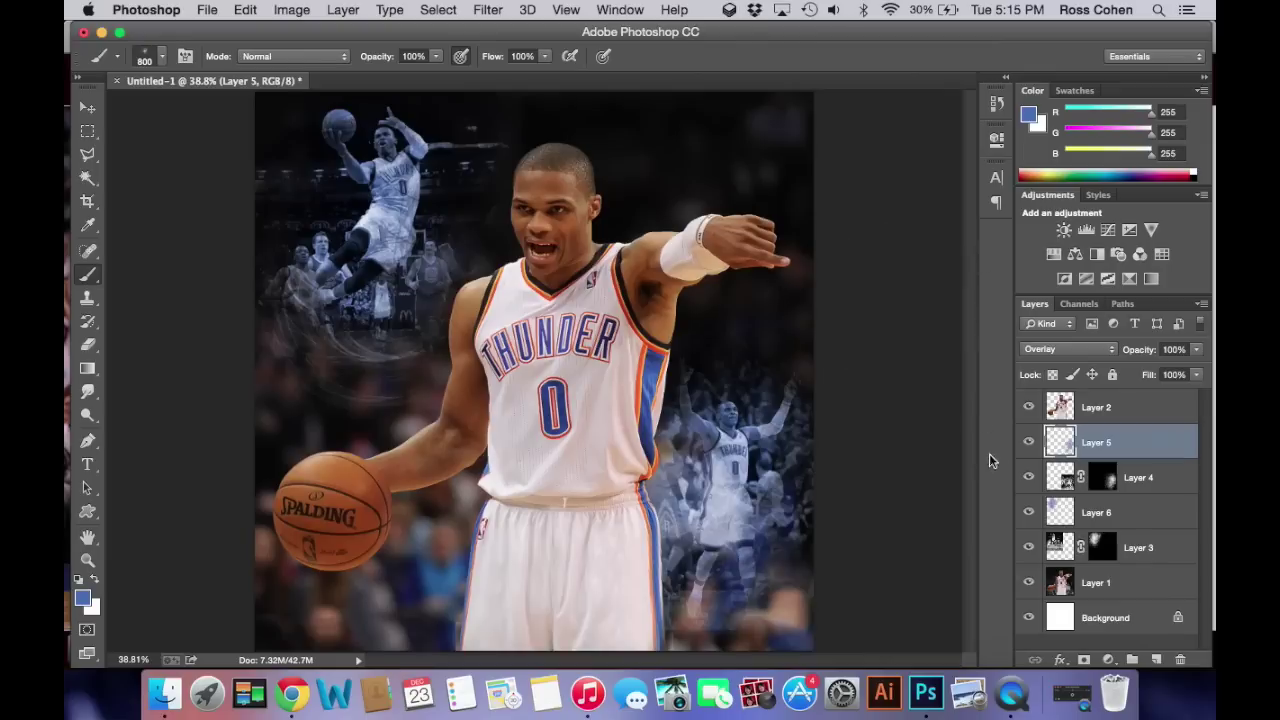
# Step: Duplicate the background photo on Layer 1 and convert the copy to grayscale with the default Black & White adjustment
pyautogui.click(1063, 582)
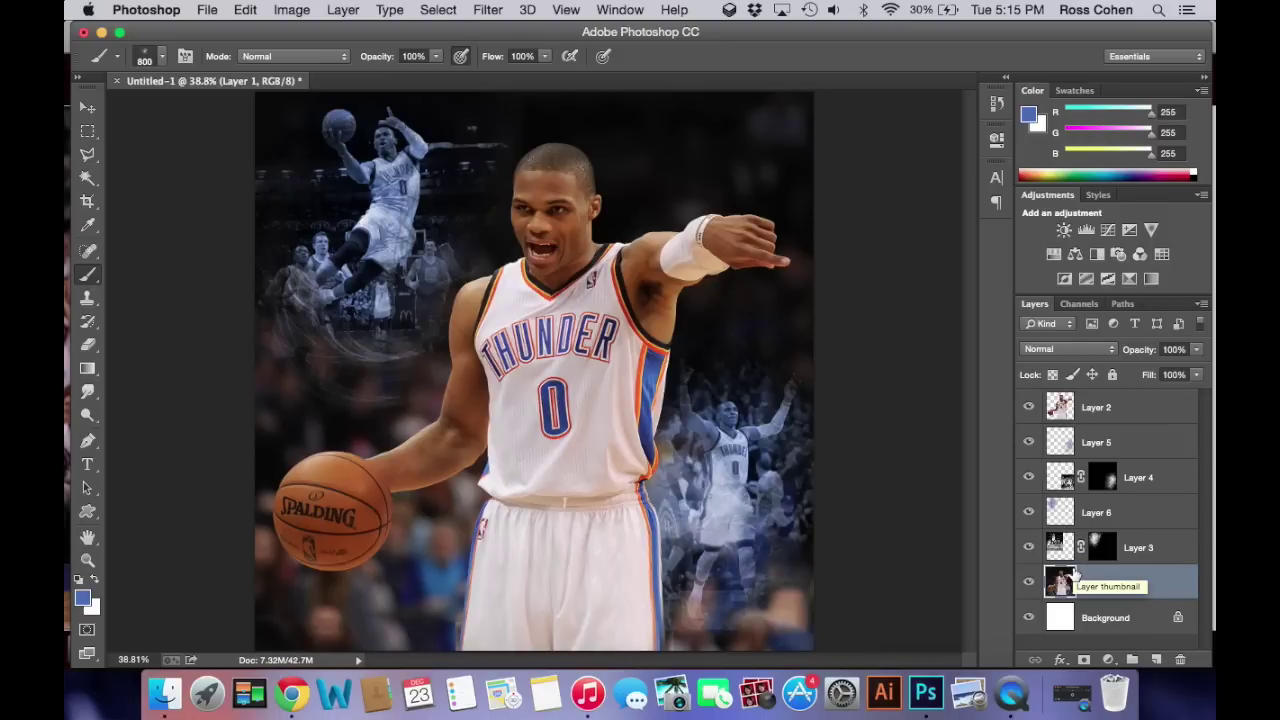
pyautogui.press('super+j')
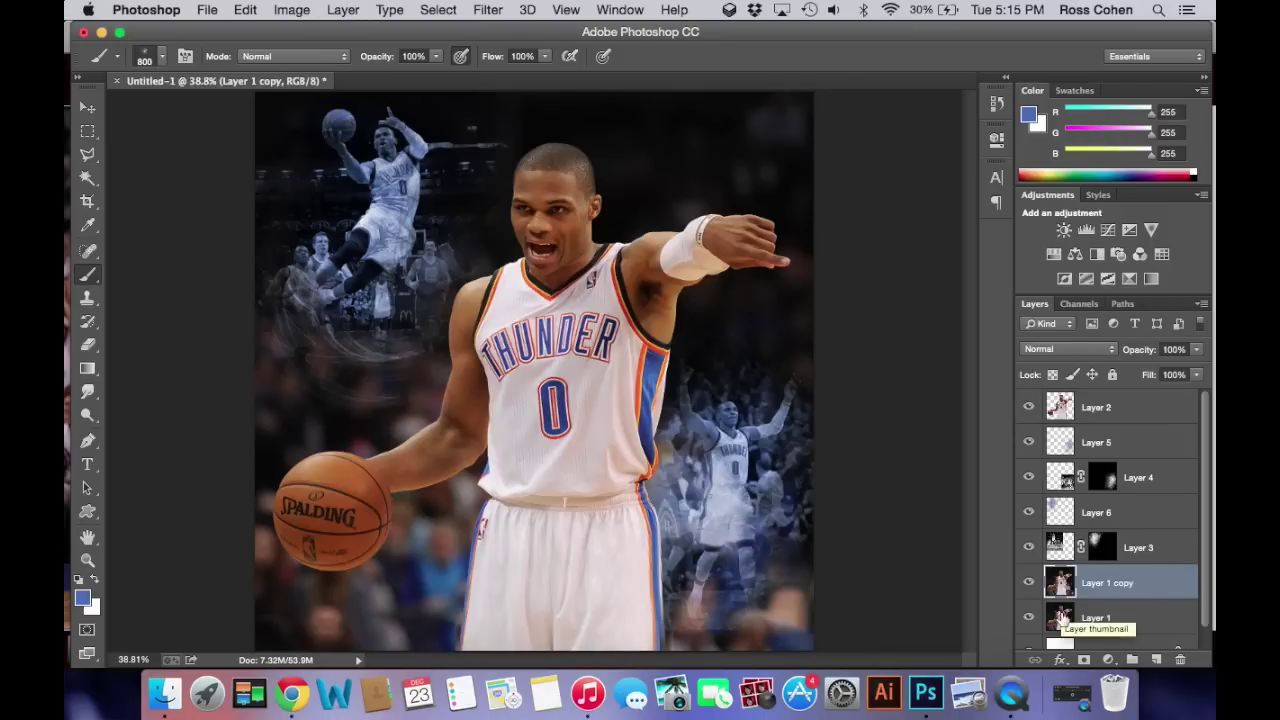
pyautogui.click(291, 10)
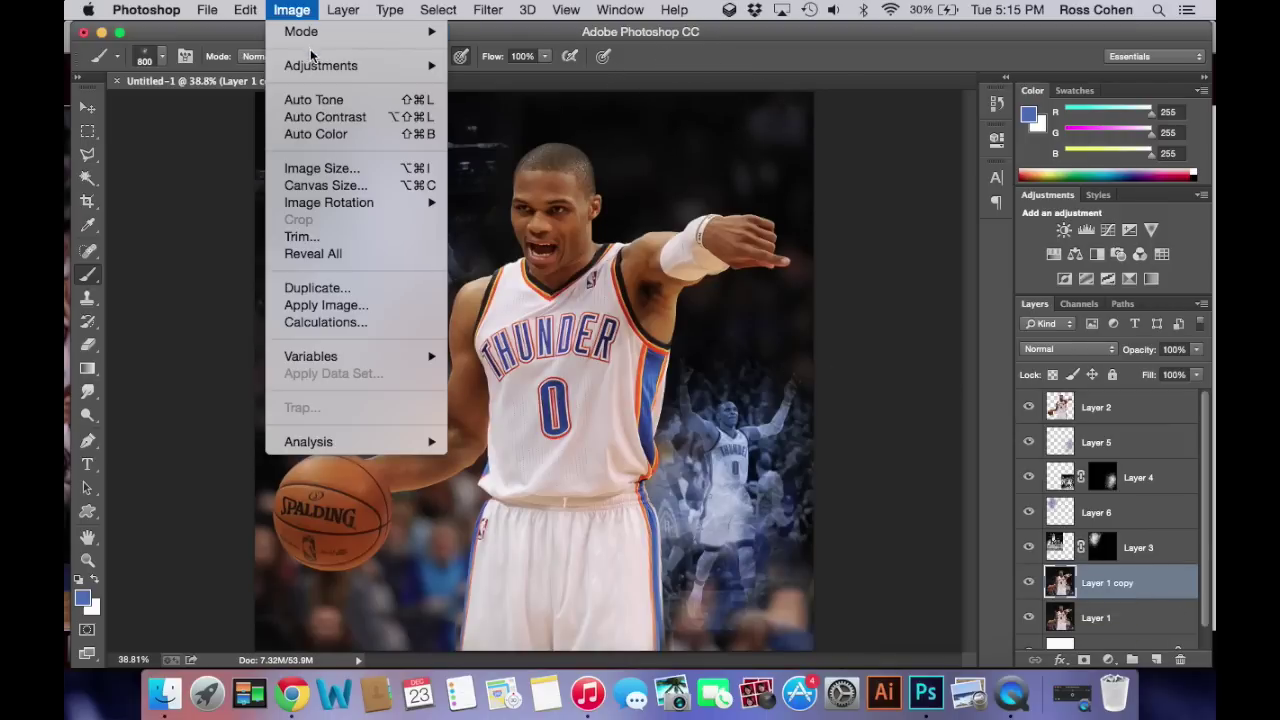
pyautogui.moveTo(405, 66)
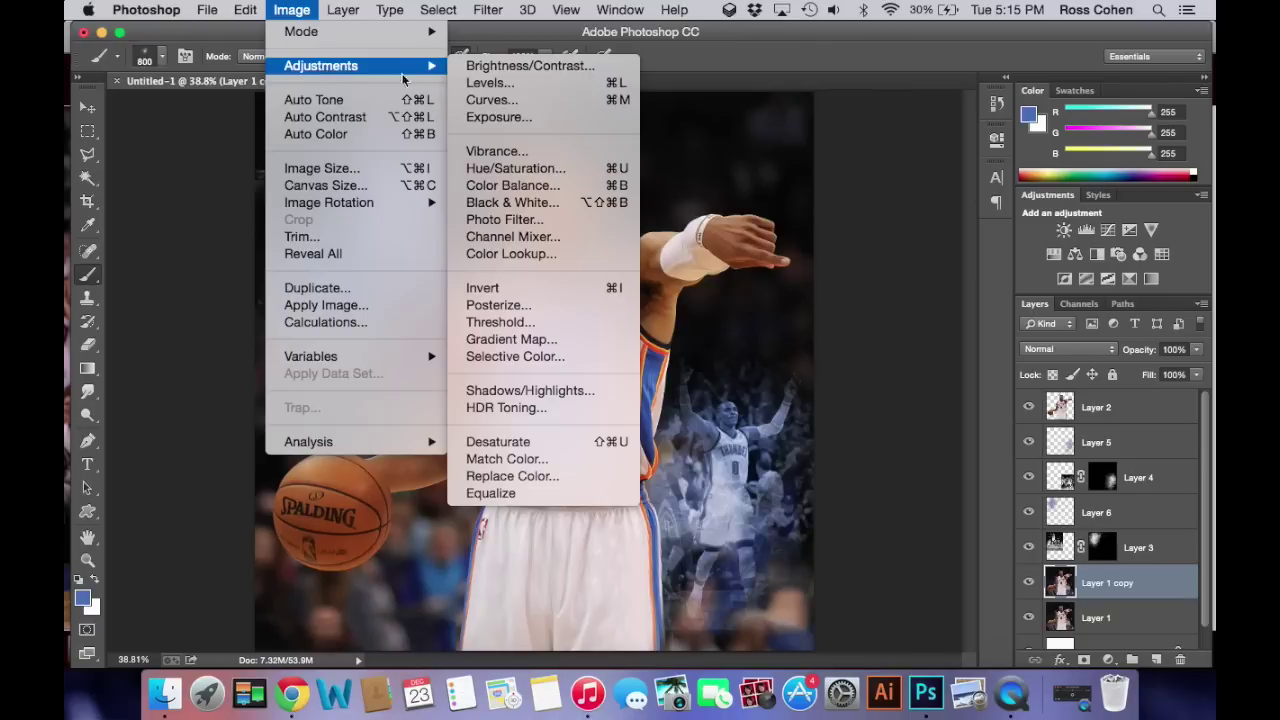
pyautogui.click(545, 203)
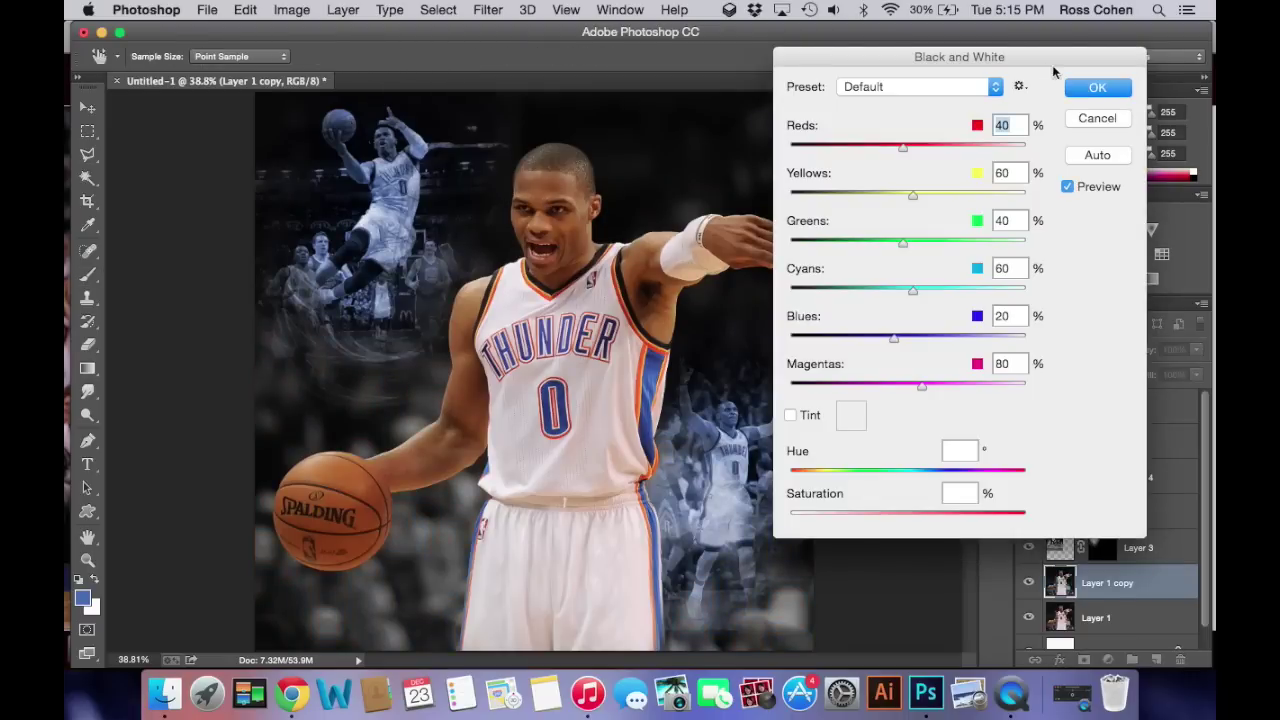
pyautogui.click(1097, 87)
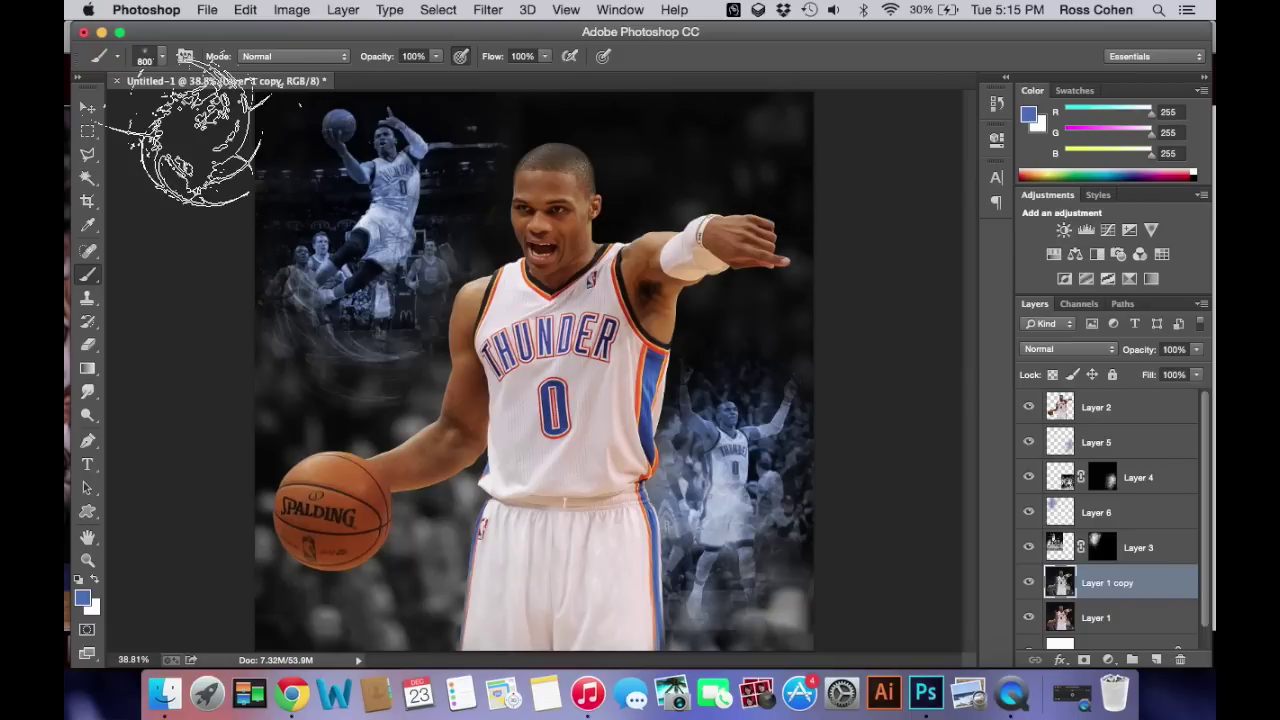
# Step: Add a new layer above the grayscale background copy and sample the jersey's orange collar trim as the foreground color, #e35617
pyautogui.click(1156, 660)
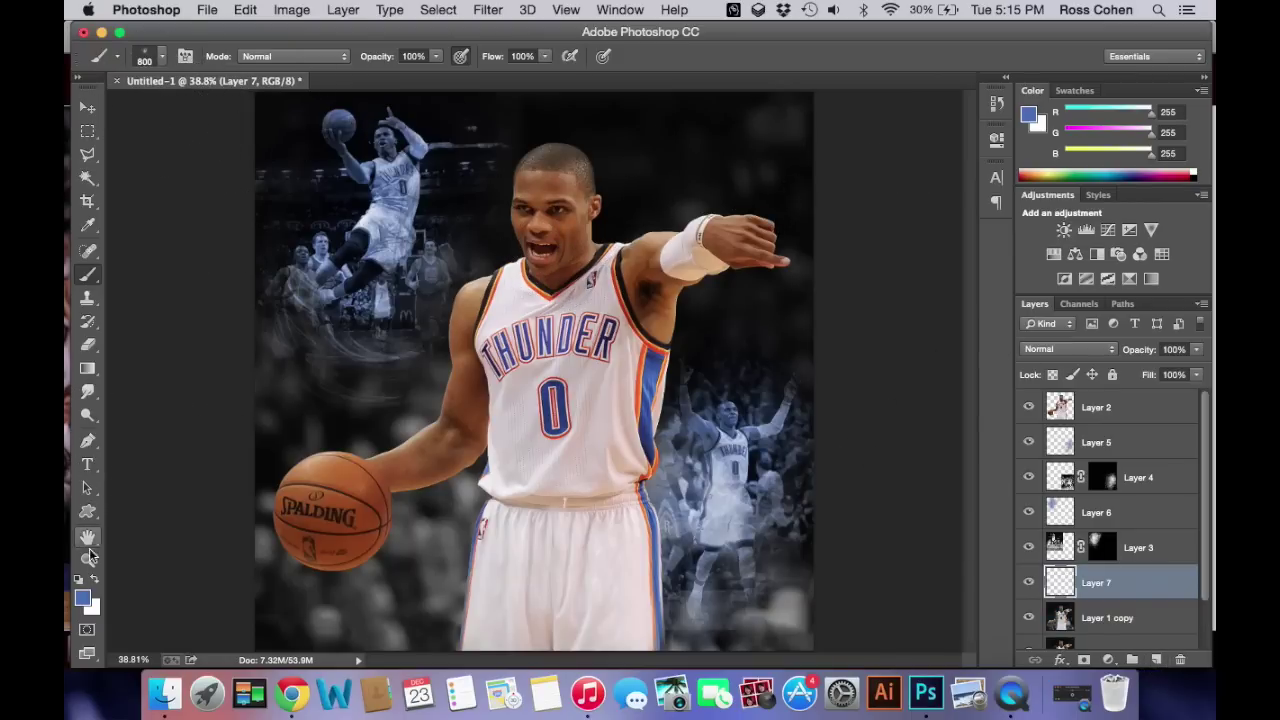
pyautogui.click(83, 597)
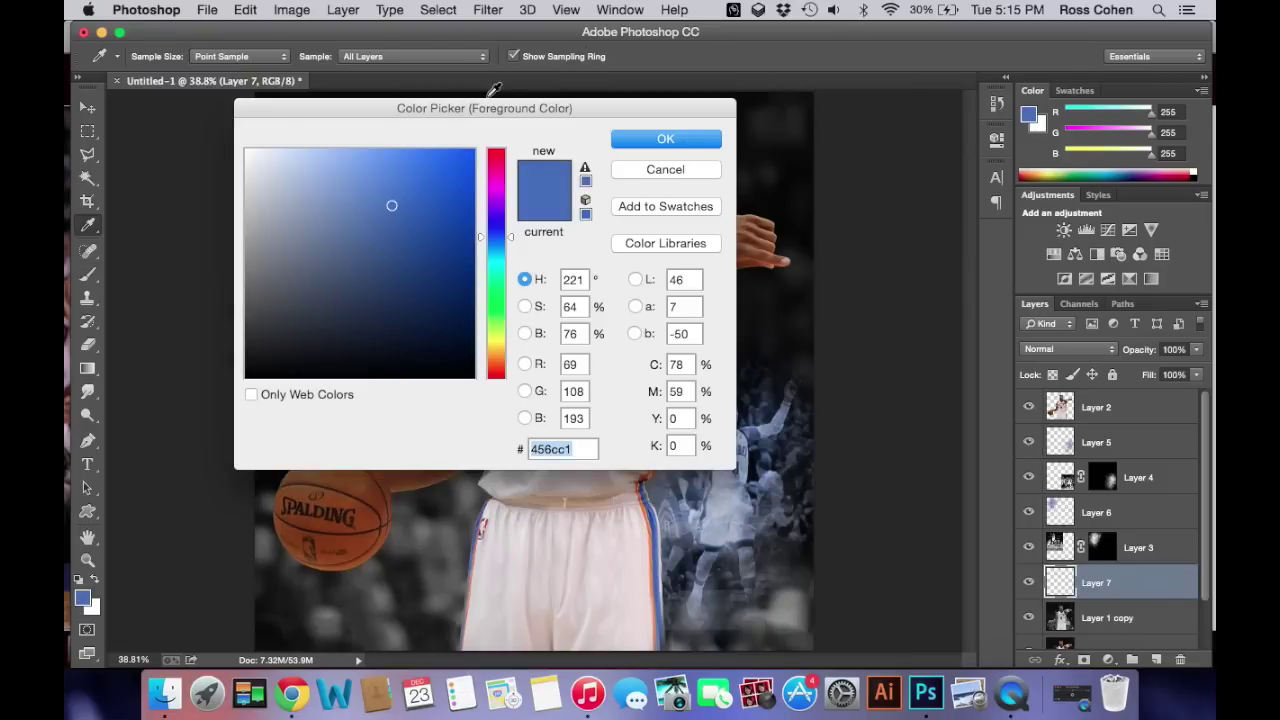
pyautogui.moveTo(505, 100); pyautogui.dragTo(973, 152)
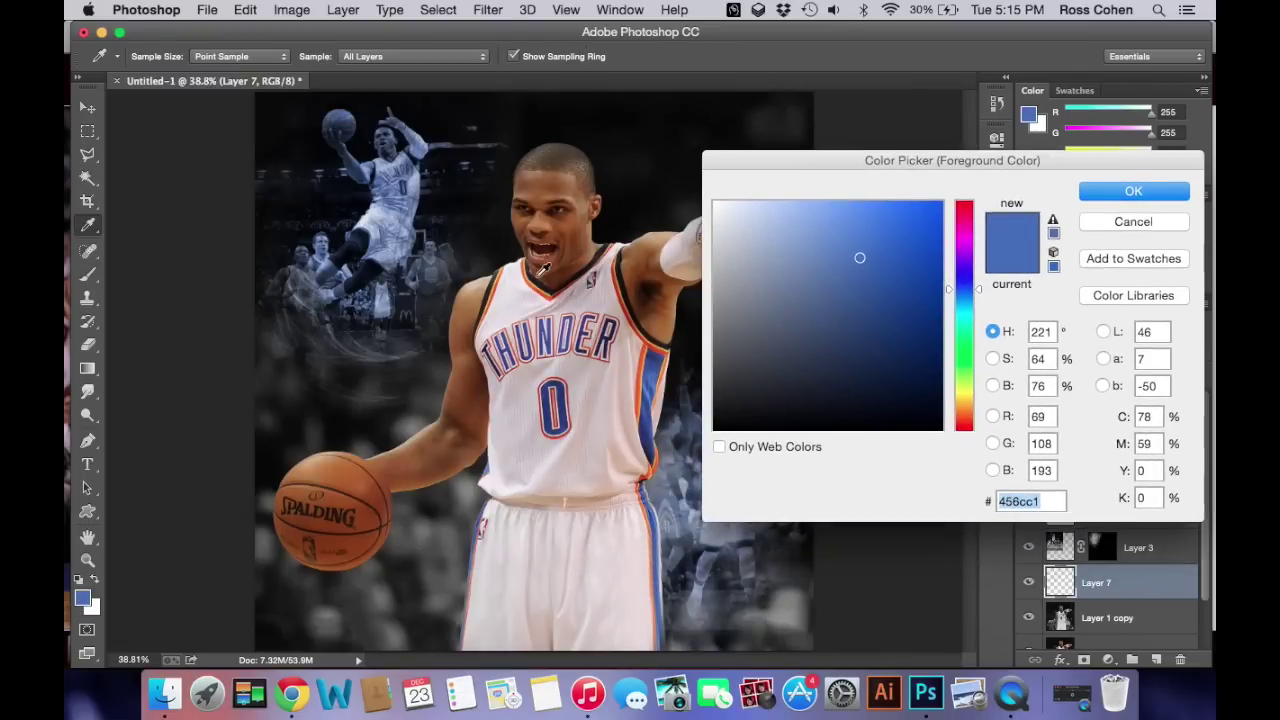
pyautogui.click(531, 288)
pyautogui.moveTo(536, 279); pyautogui.dragTo(535, 293)
pyautogui.click(1183, 190)
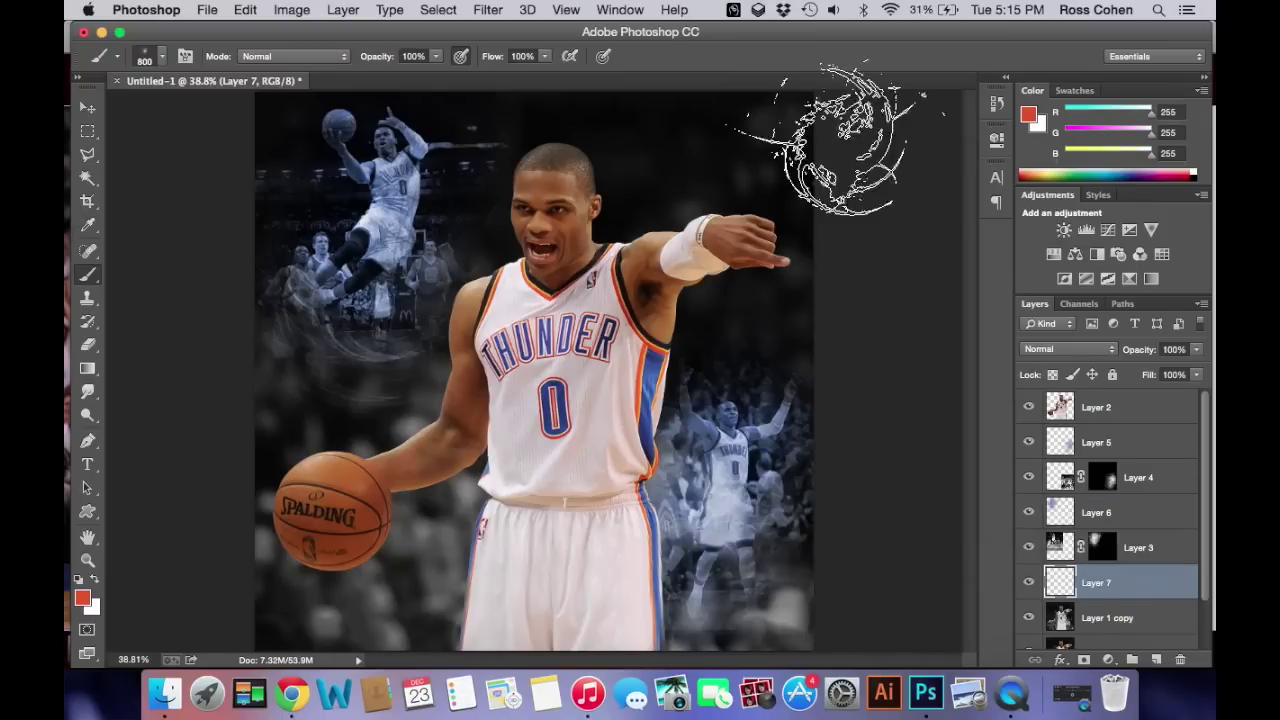
# Step: Fill Layer 7 with the sampled orange and set its blend mode to Overlay
pyautogui.click(257, 8)
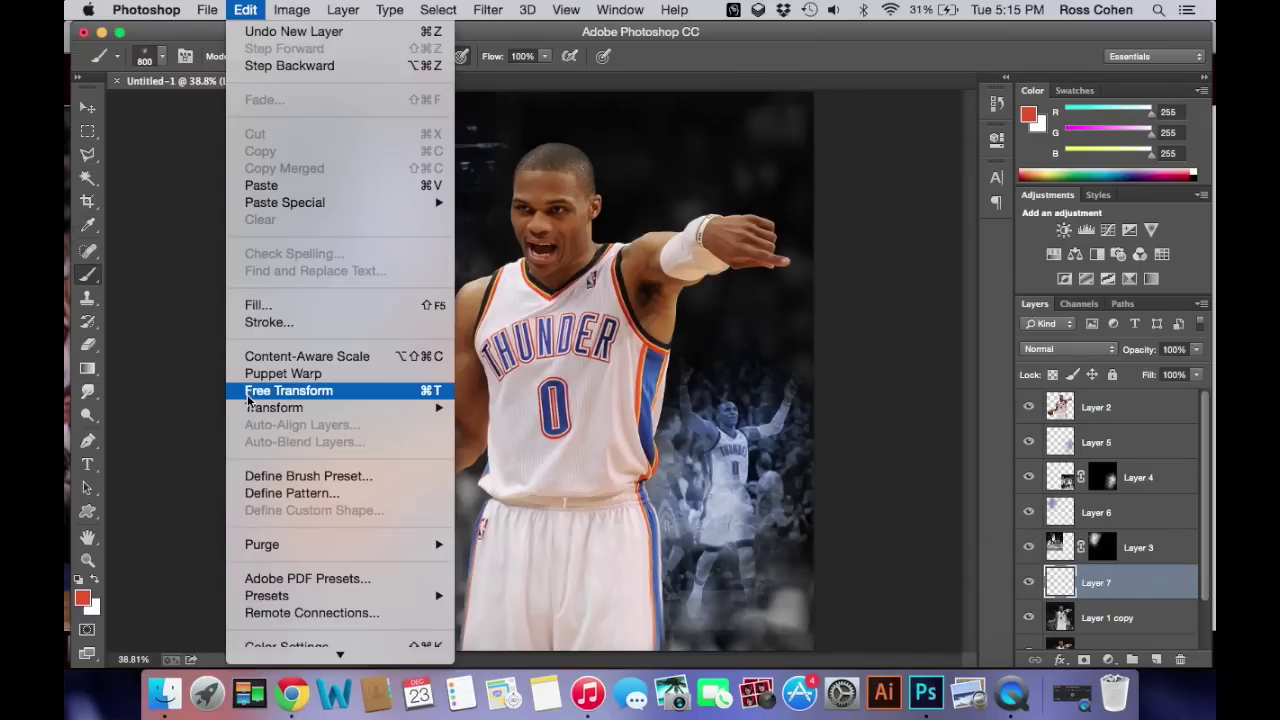
pyautogui.click(271, 305)
pyautogui.click(753, 191)
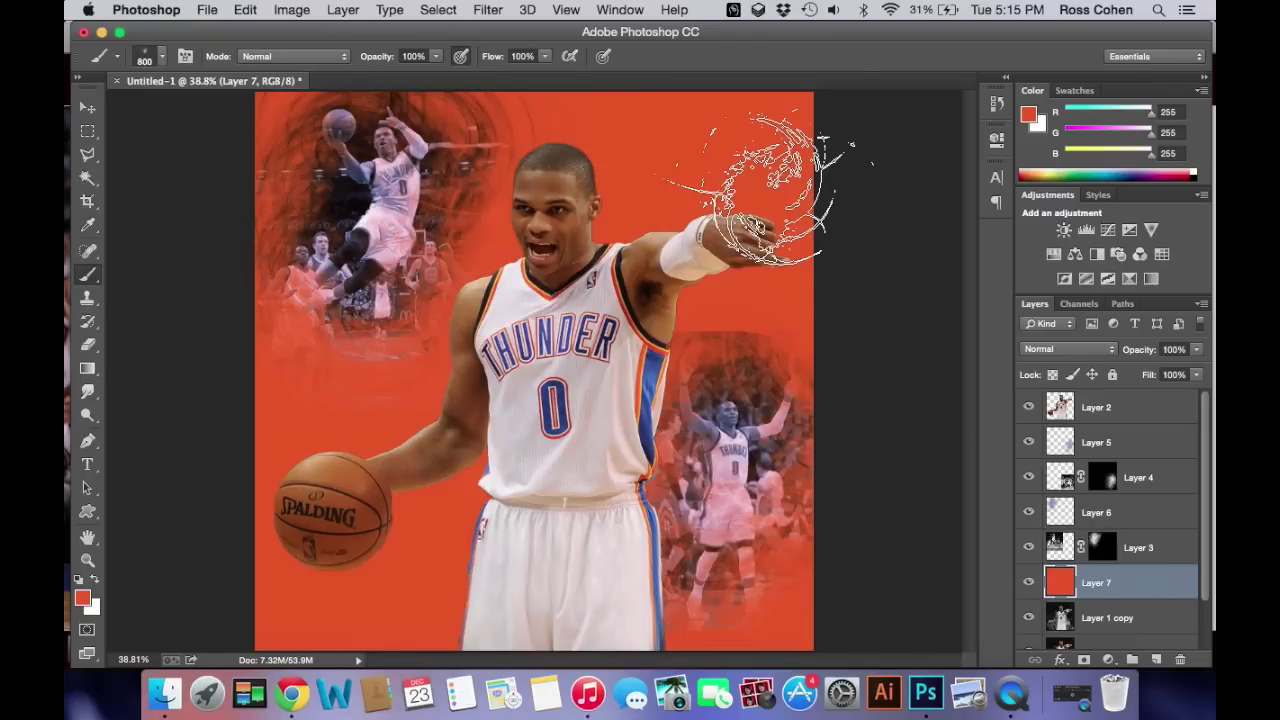
pyautogui.click(1068, 349)
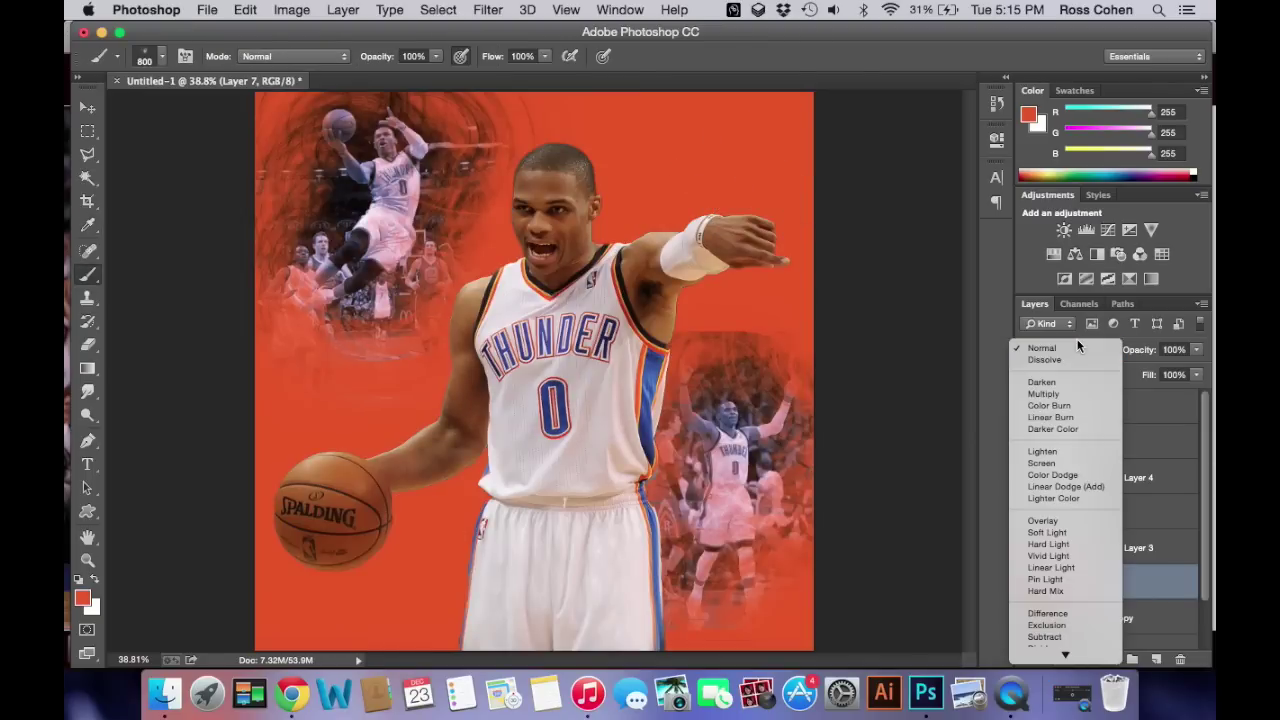
pyautogui.click(1040, 517)
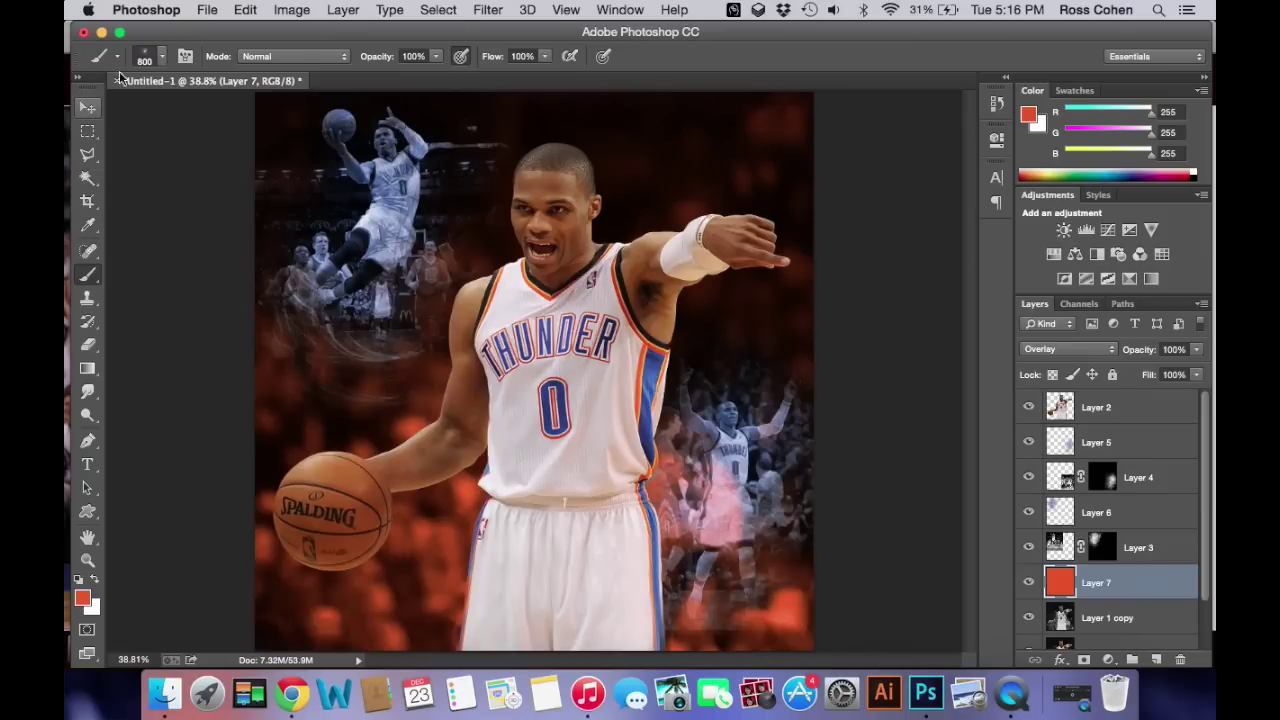
# Step: Scatter white stars across the background on a new layer above the orange fill, using the 1256 px star-speck brush
pyautogui.click(161, 56)
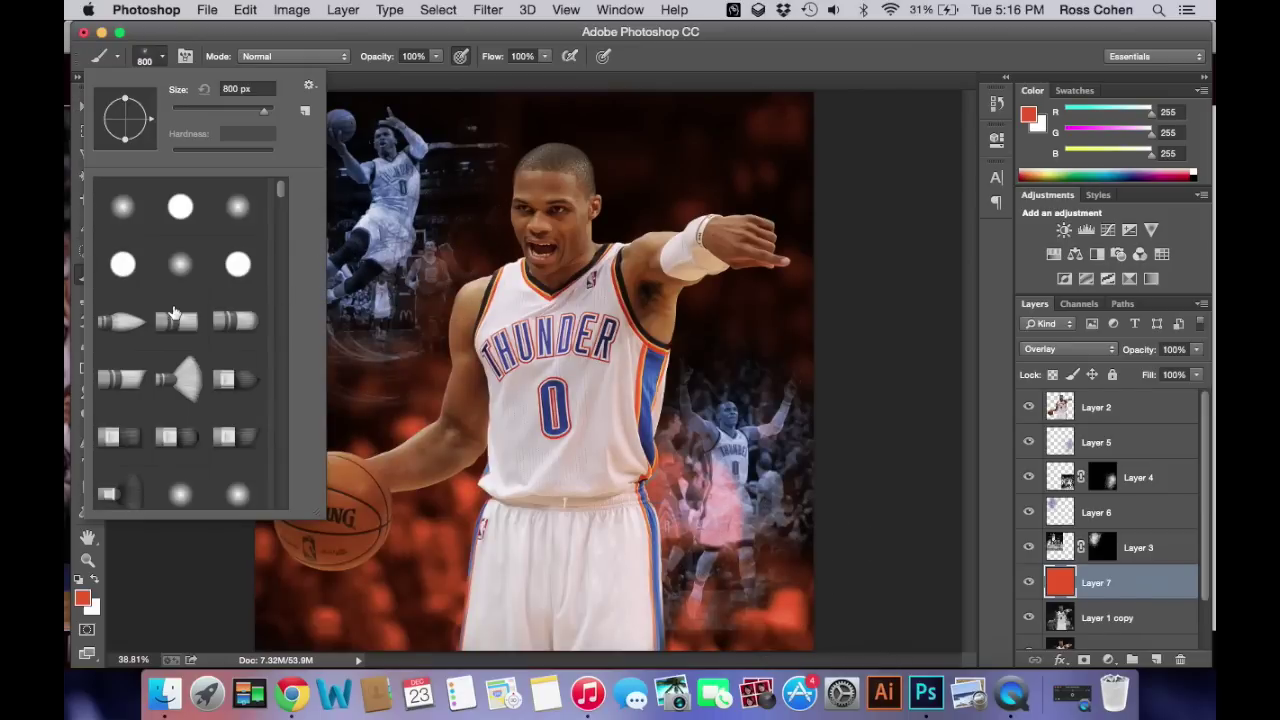
pyautogui.scroll(-15, 174, 315)
pyautogui.scroll(-15, 174, 313)
pyautogui.scroll(-15, 174, 315)
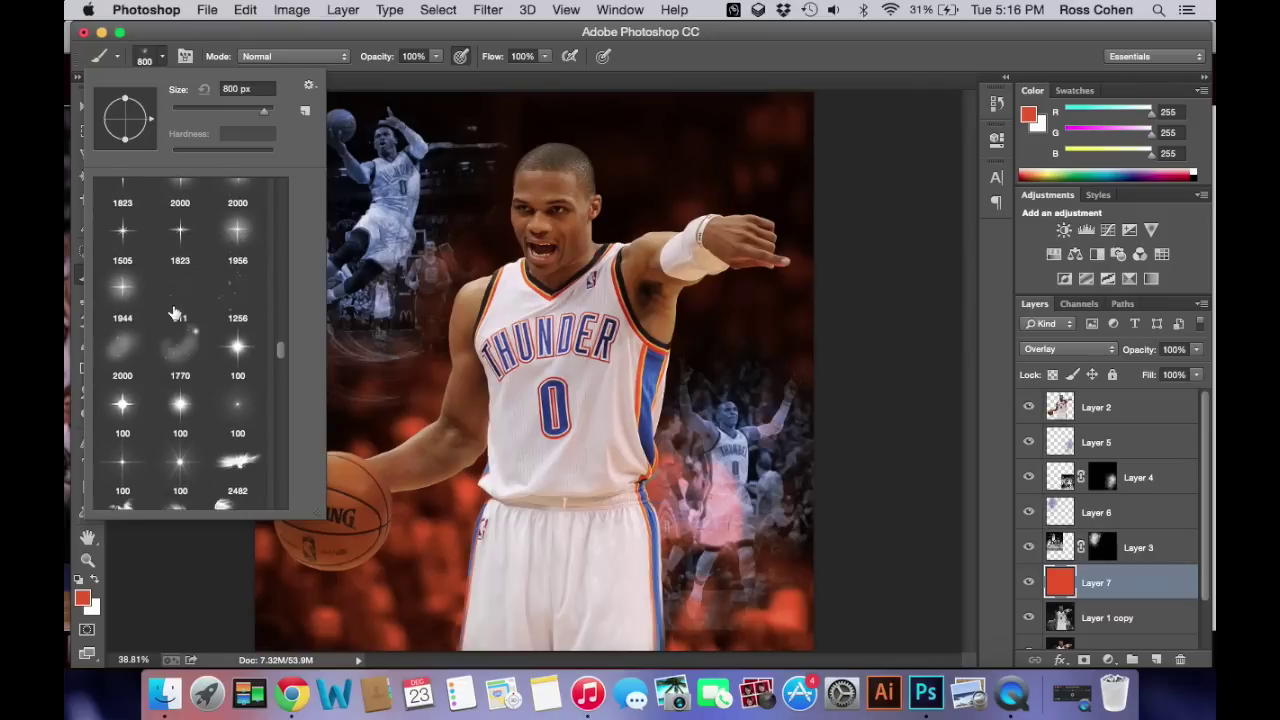
pyautogui.click(229, 289)
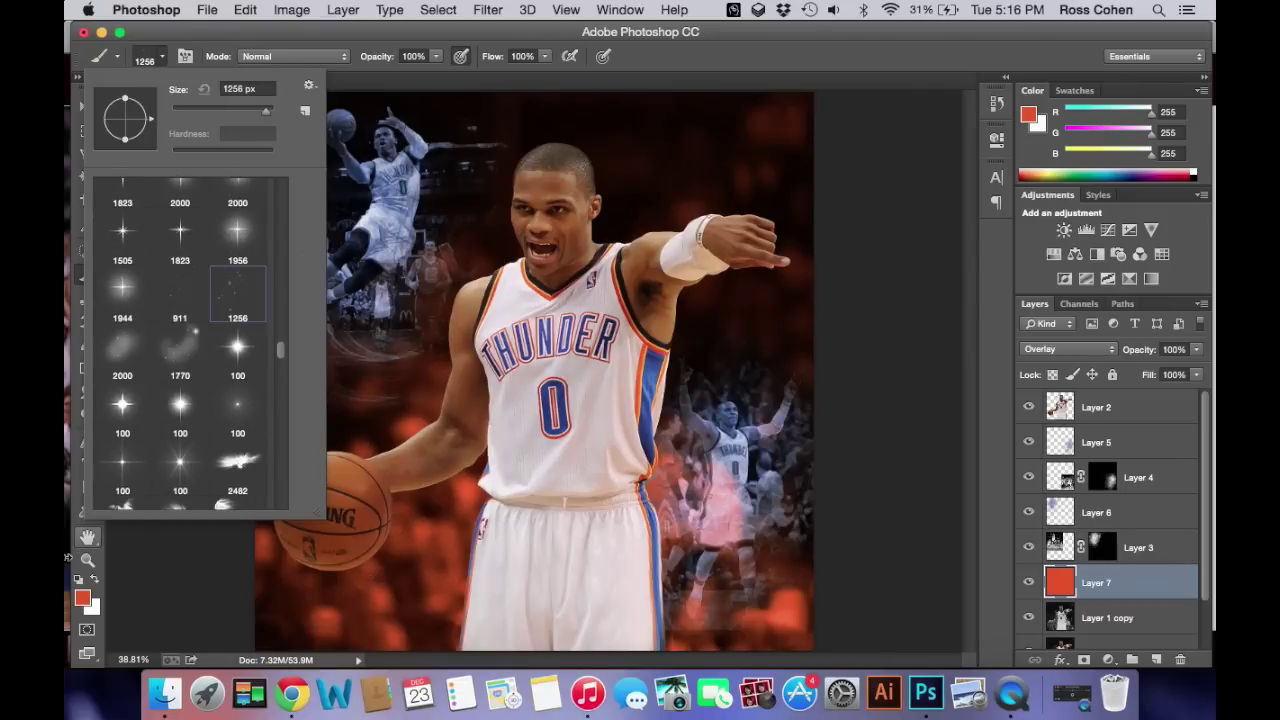
pyautogui.click(95, 596)
pyautogui.click(84, 597)
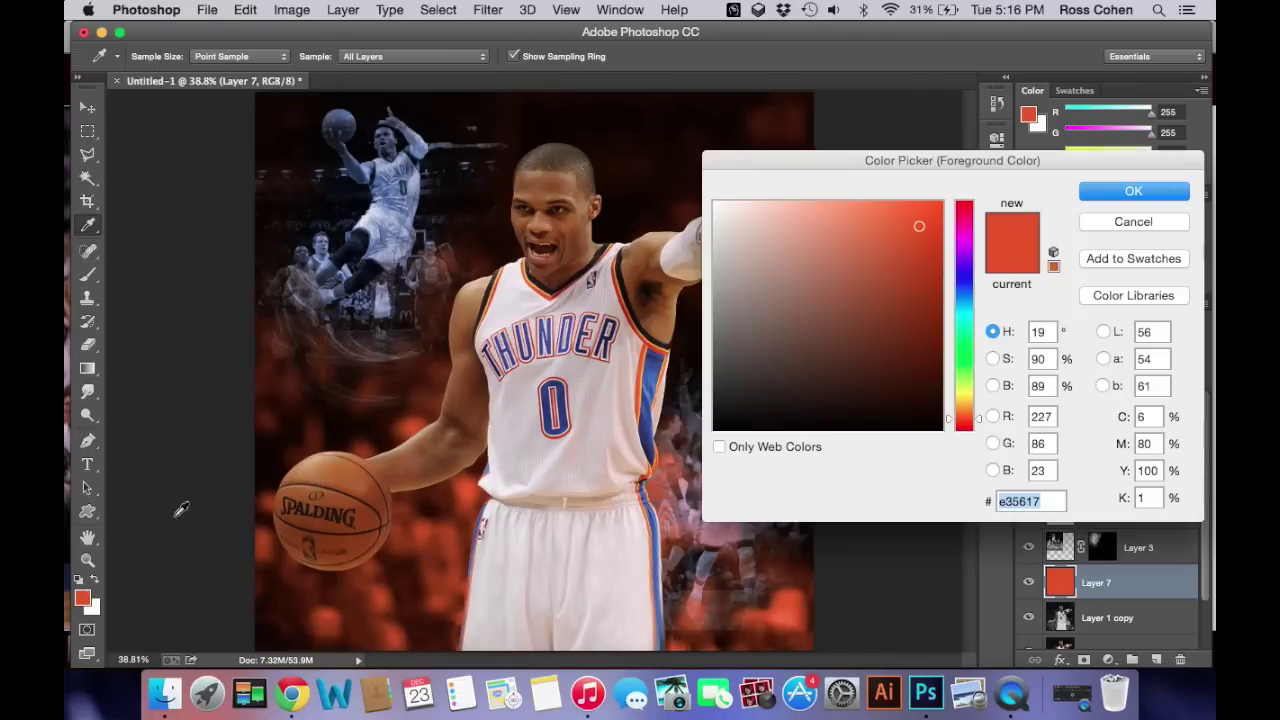
pyautogui.moveTo(880, 245); pyautogui.dragTo(703, 123)
pyautogui.click(1150, 191)
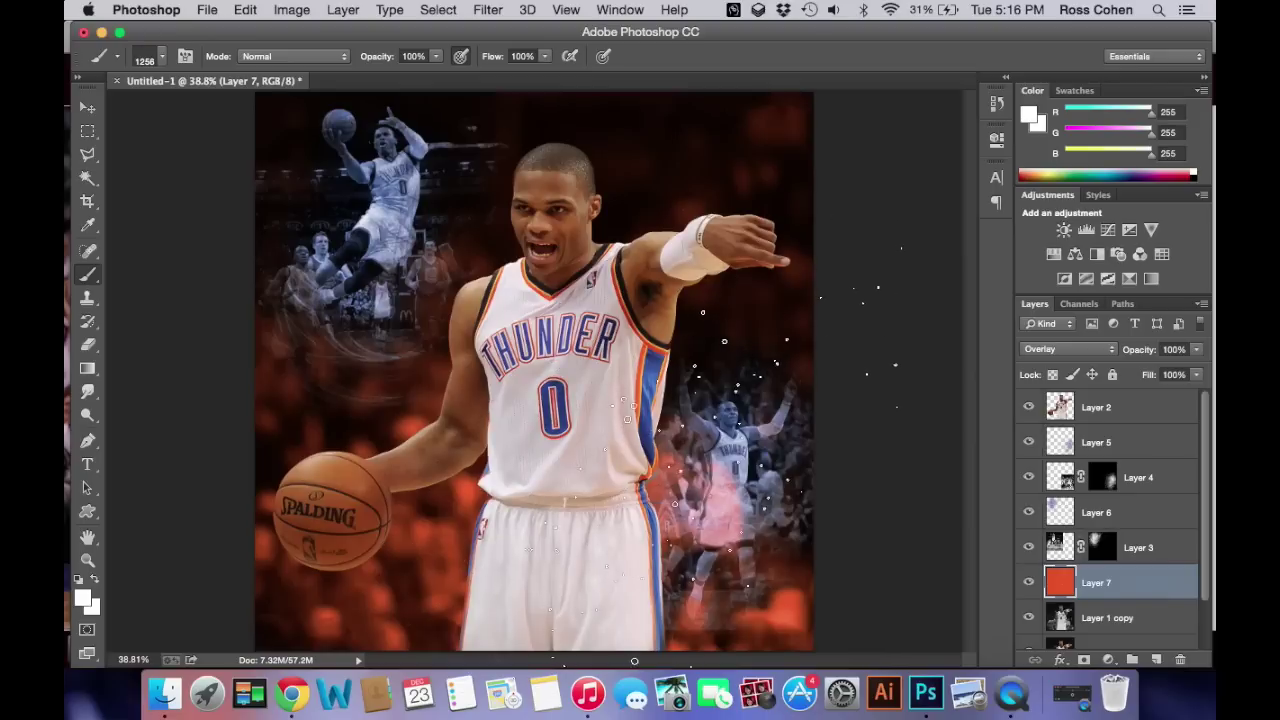
pyautogui.click(1155, 659)
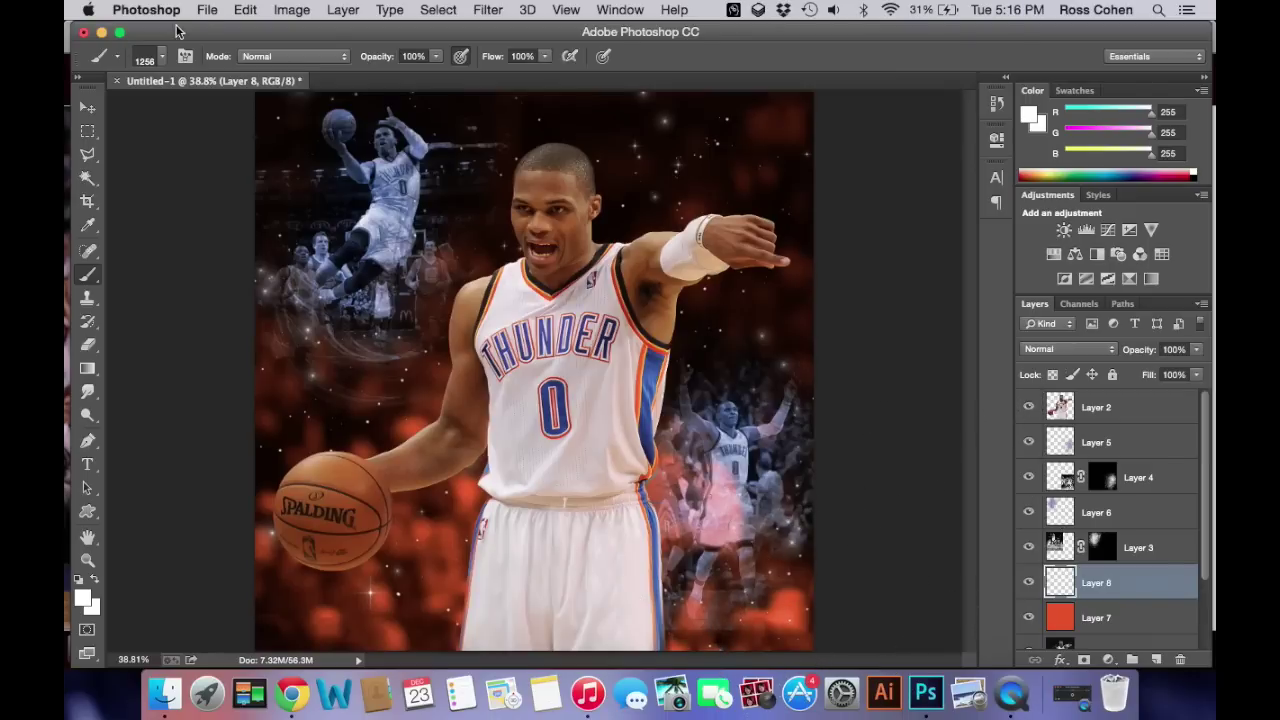
# Step: Pick a 675 px smoke brush from the presets and enlarge it to 1500 px
pyautogui.click(148, 56)
pyautogui.scroll(-15, 190, 422)
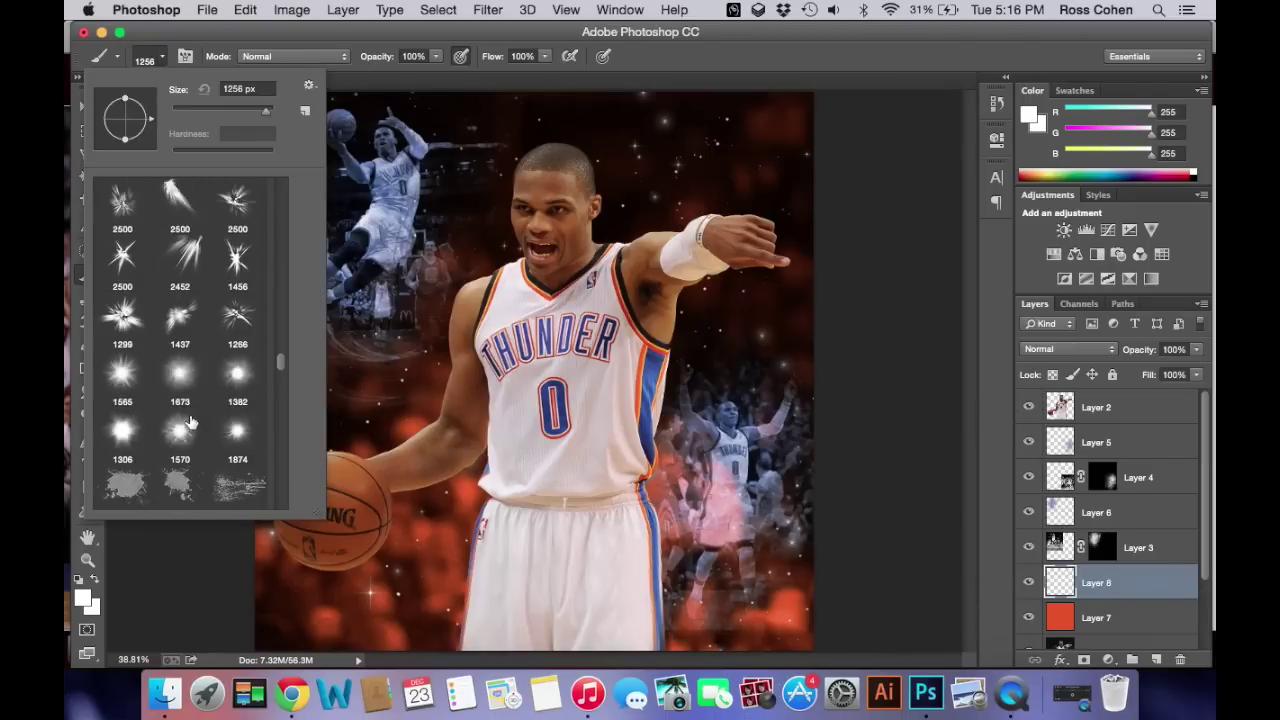
pyautogui.scroll(-15, 190, 422)
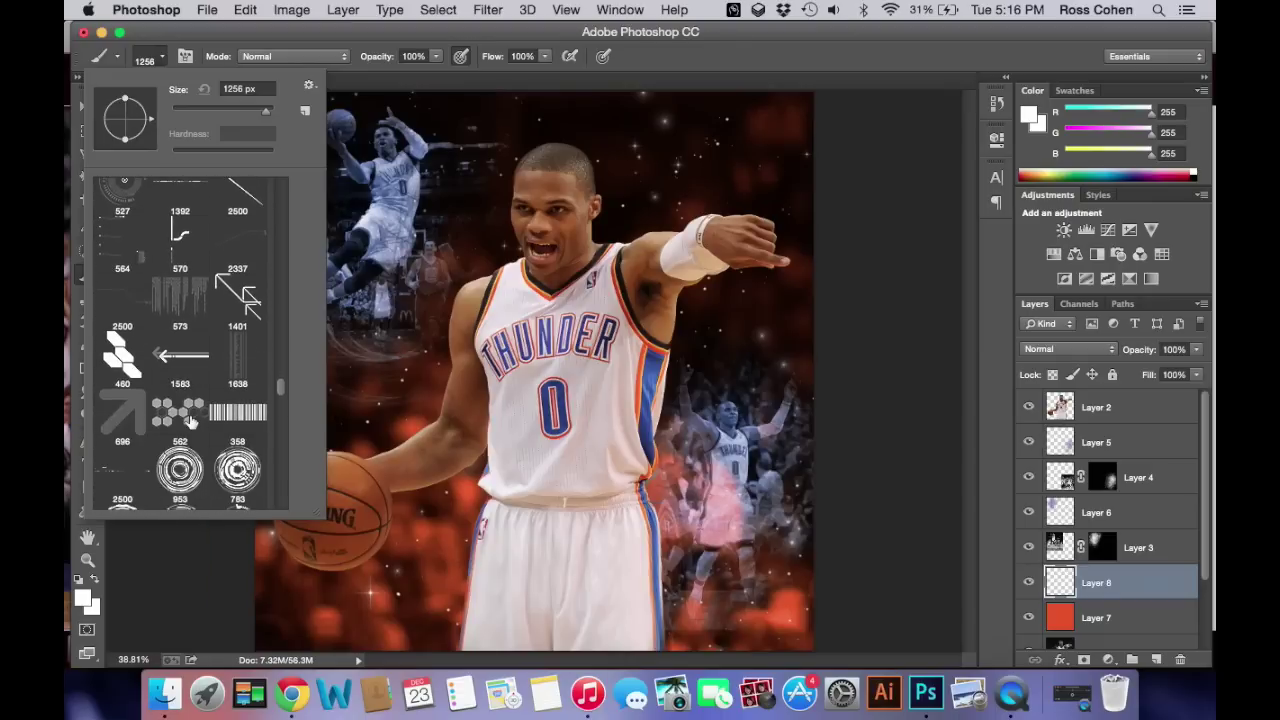
pyautogui.scroll(-15, 190, 422)
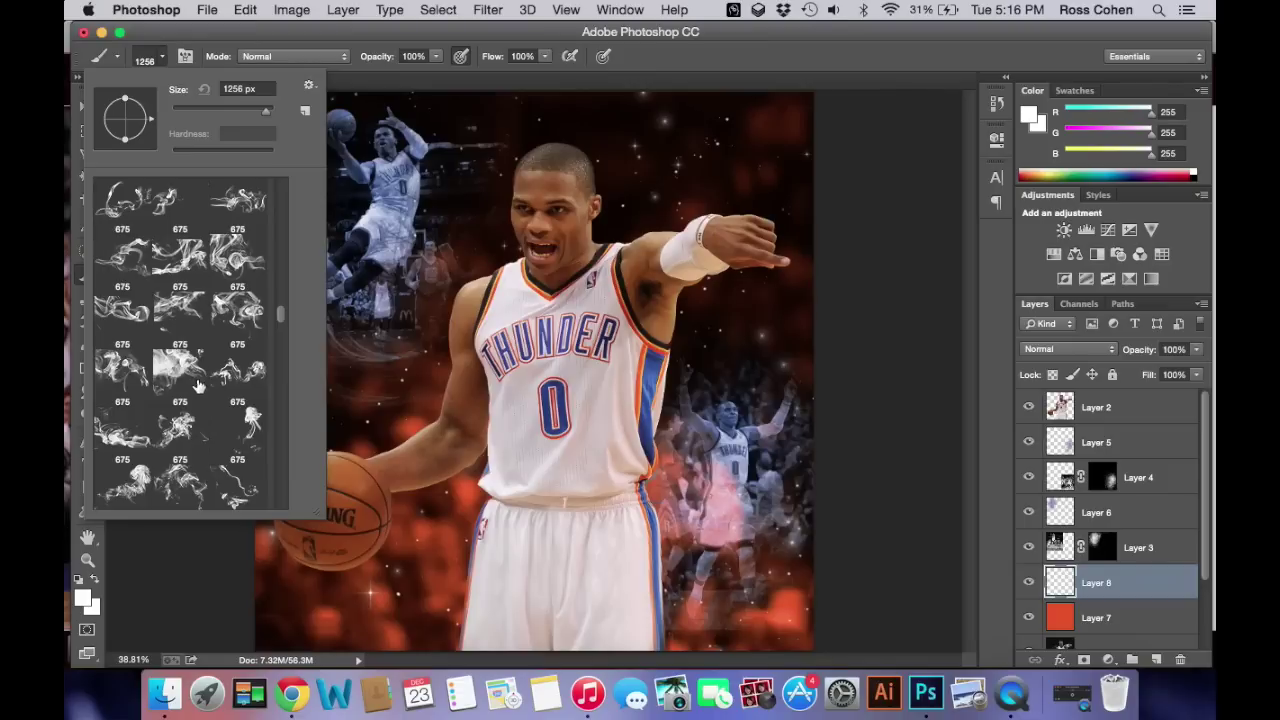
pyautogui.click(180, 428)
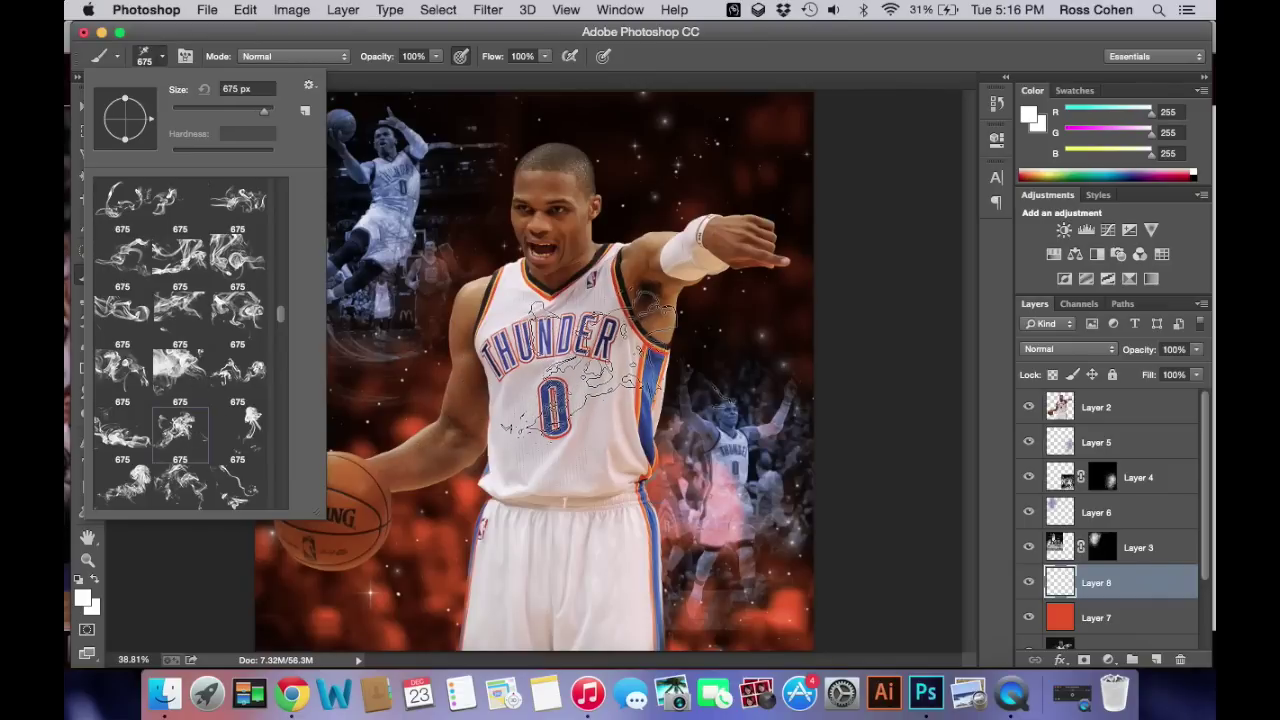
pyautogui.press(']')
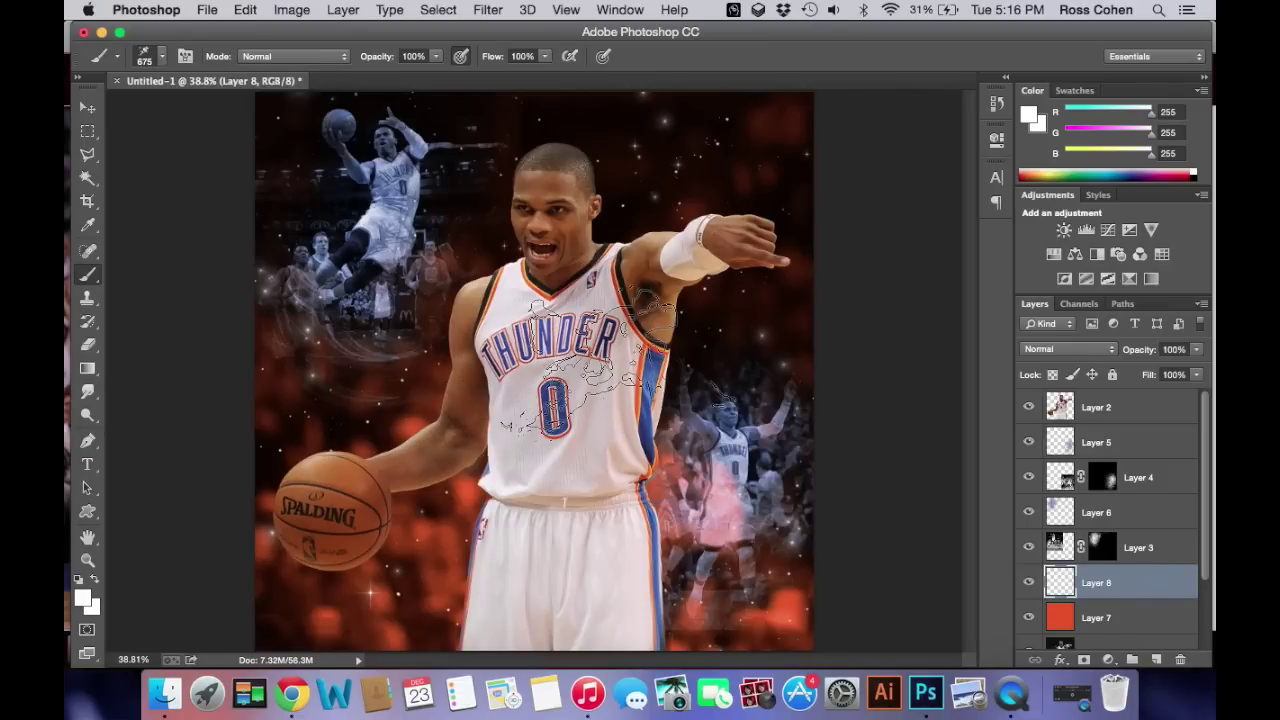
pyautogui.press(']')
pyautogui.press(']')
pyautogui.press(']')
pyautogui.press(']')
pyautogui.press(']')
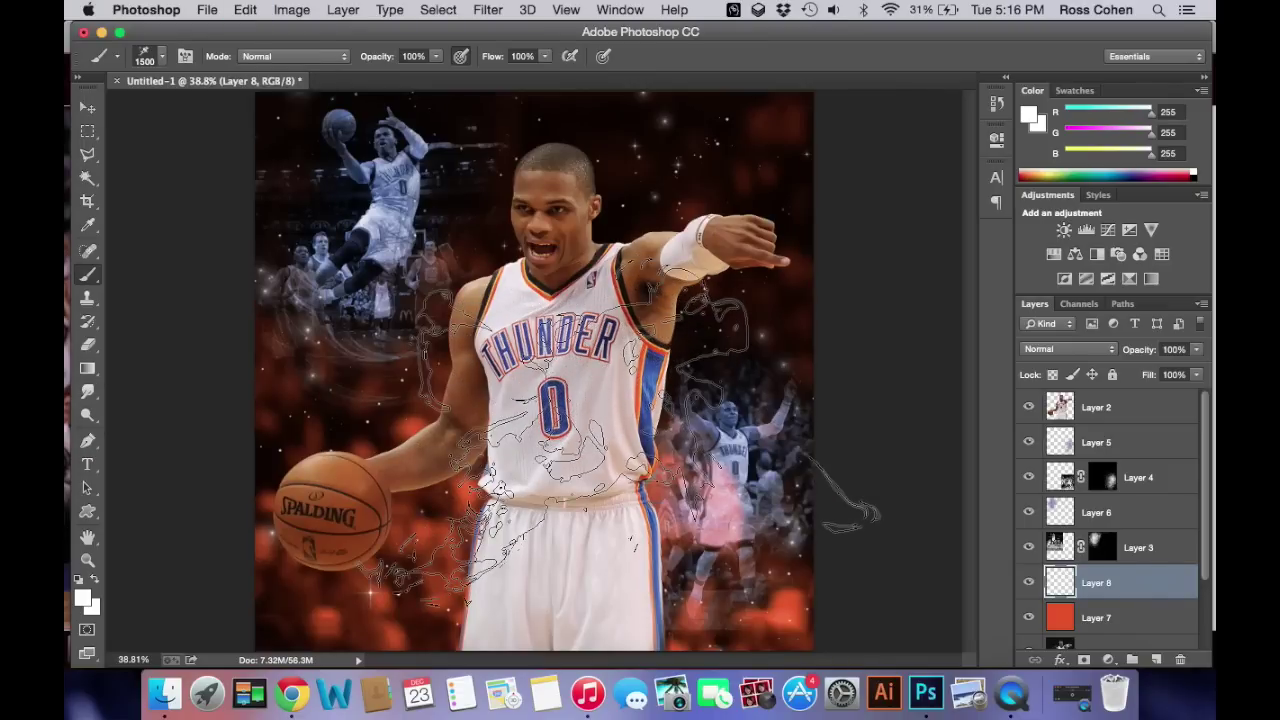
# Step: Stamp white smoke behind the player on Layer 8 and lower the layer's opacity to 57%
pyautogui.click(625, 455)
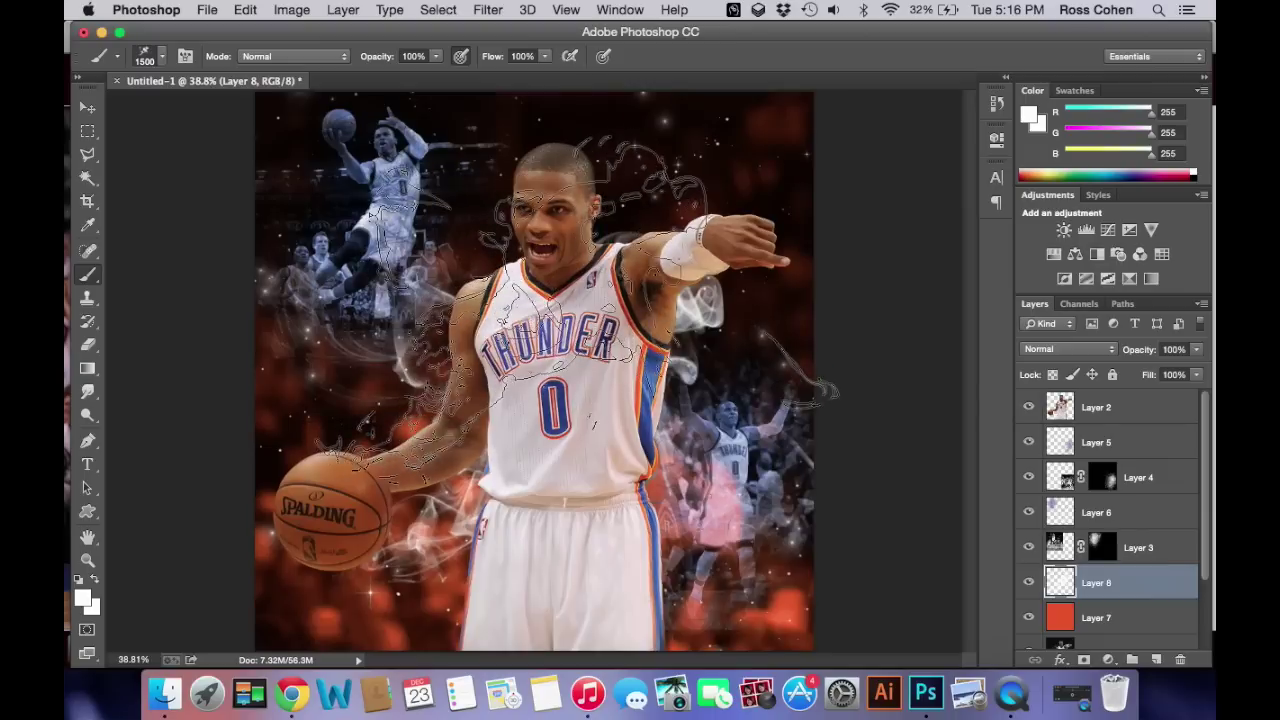
pyautogui.click(1196, 349)
pyautogui.moveTo(1199, 368); pyautogui.dragTo(1161, 368)
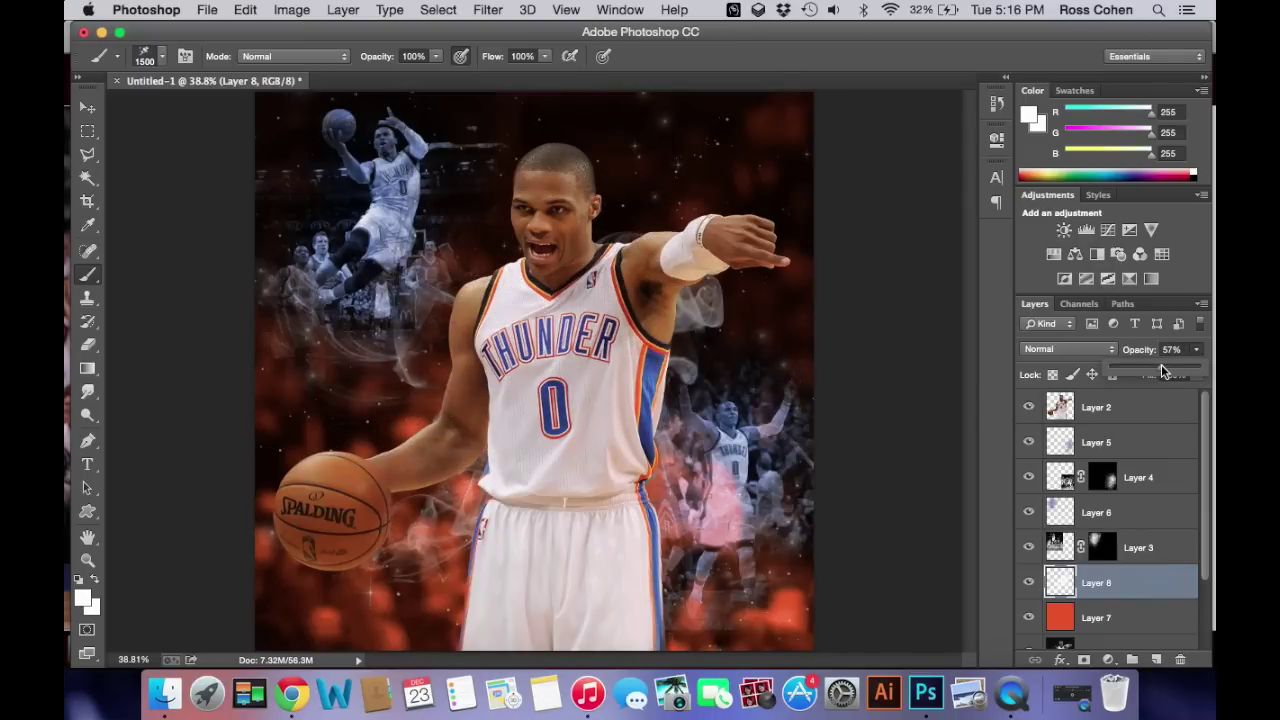
# Step: Browse the brush presets for a background texture and pick the 1120 px halftone splatter brush
pyautogui.click(87, 107)
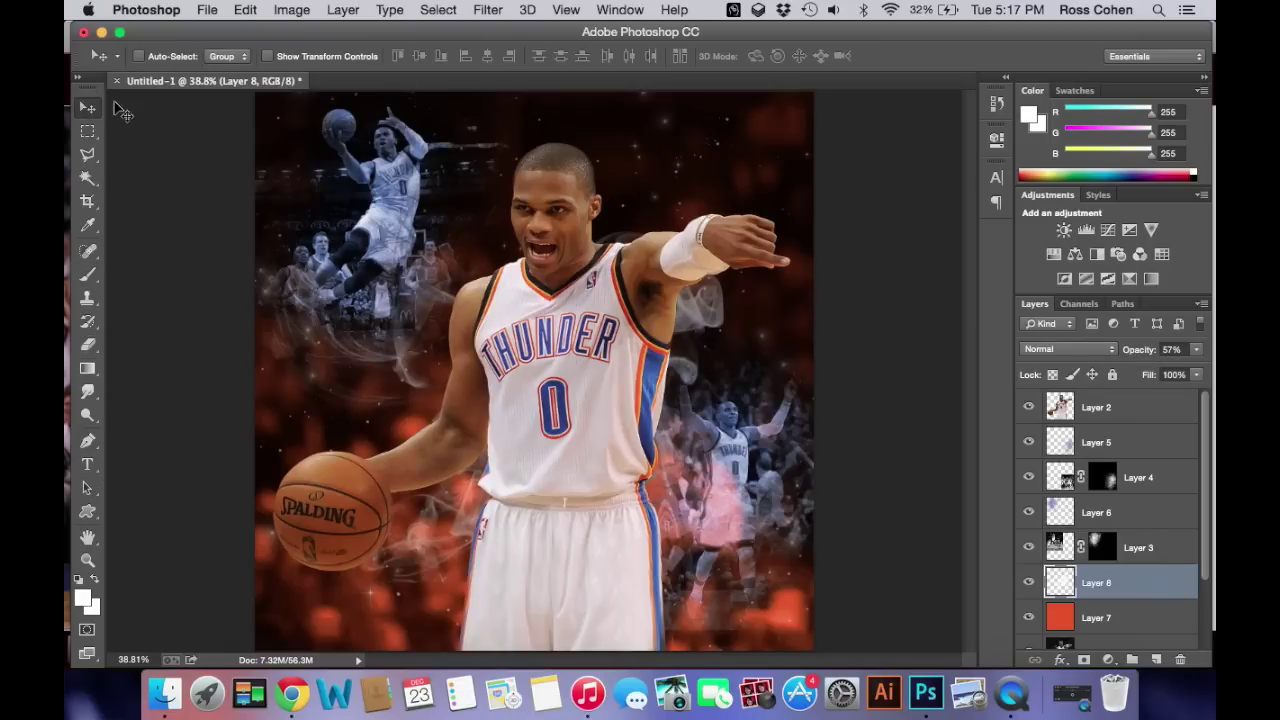
pyautogui.click(90, 277)
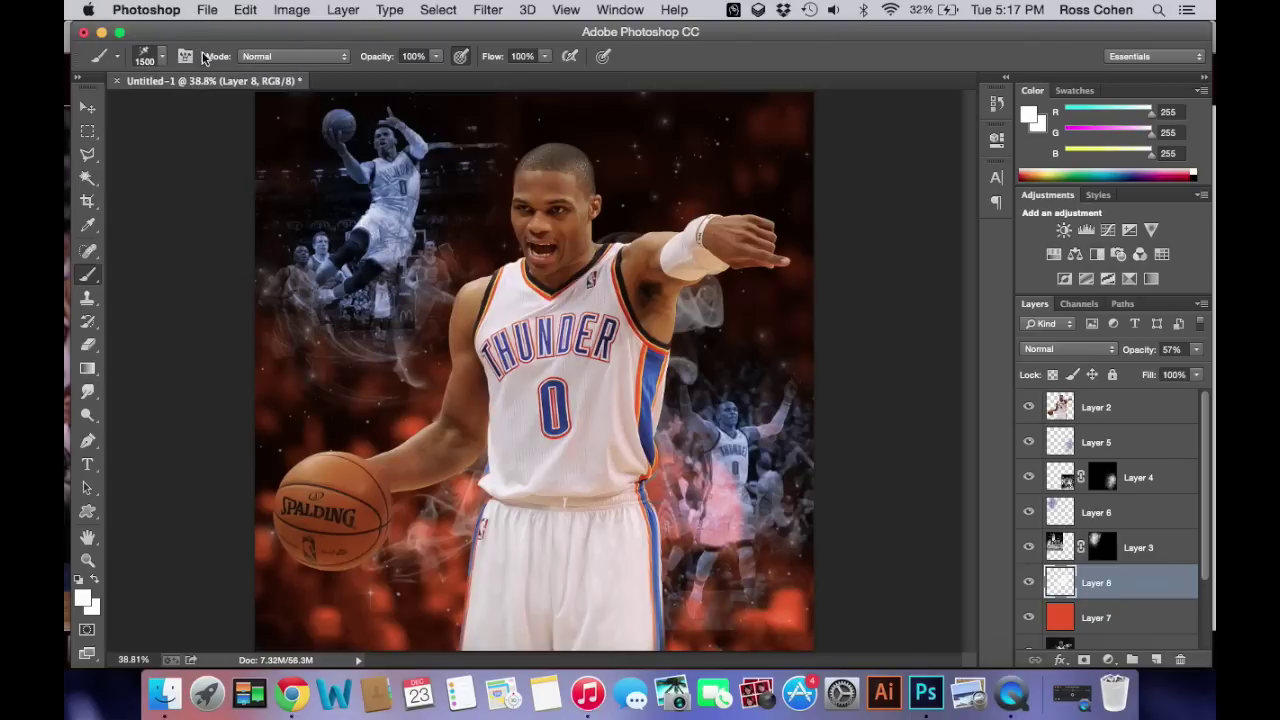
pyautogui.click(162, 57)
pyautogui.scroll(-10, 146, 368)
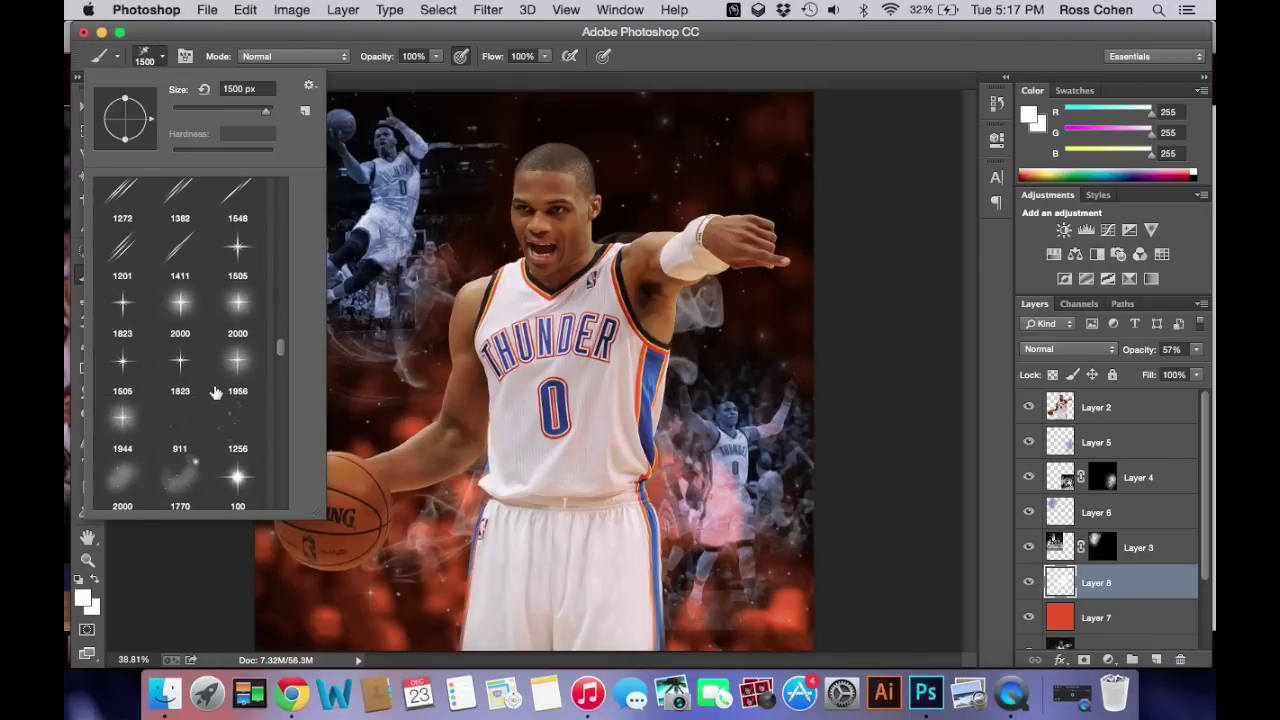
pyautogui.scroll(-5, 210, 410)
pyautogui.scroll(-10, 206, 435)
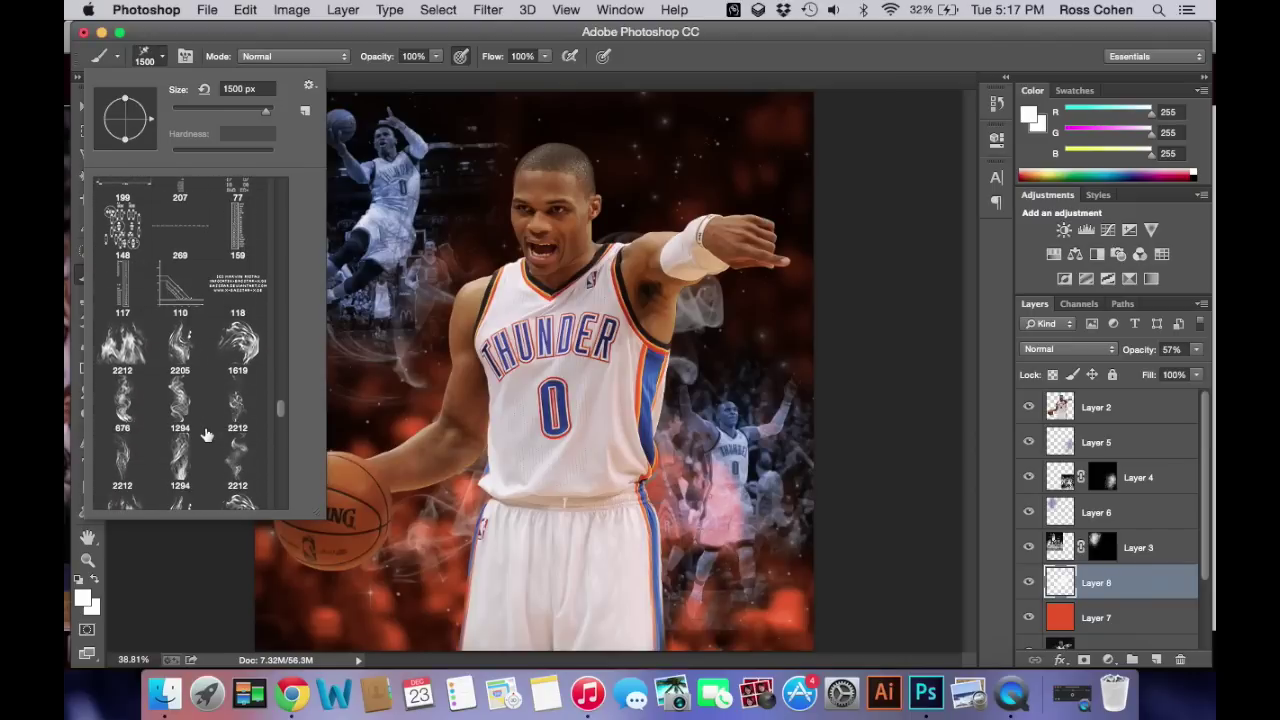
pyautogui.scroll(-5, 206, 435)
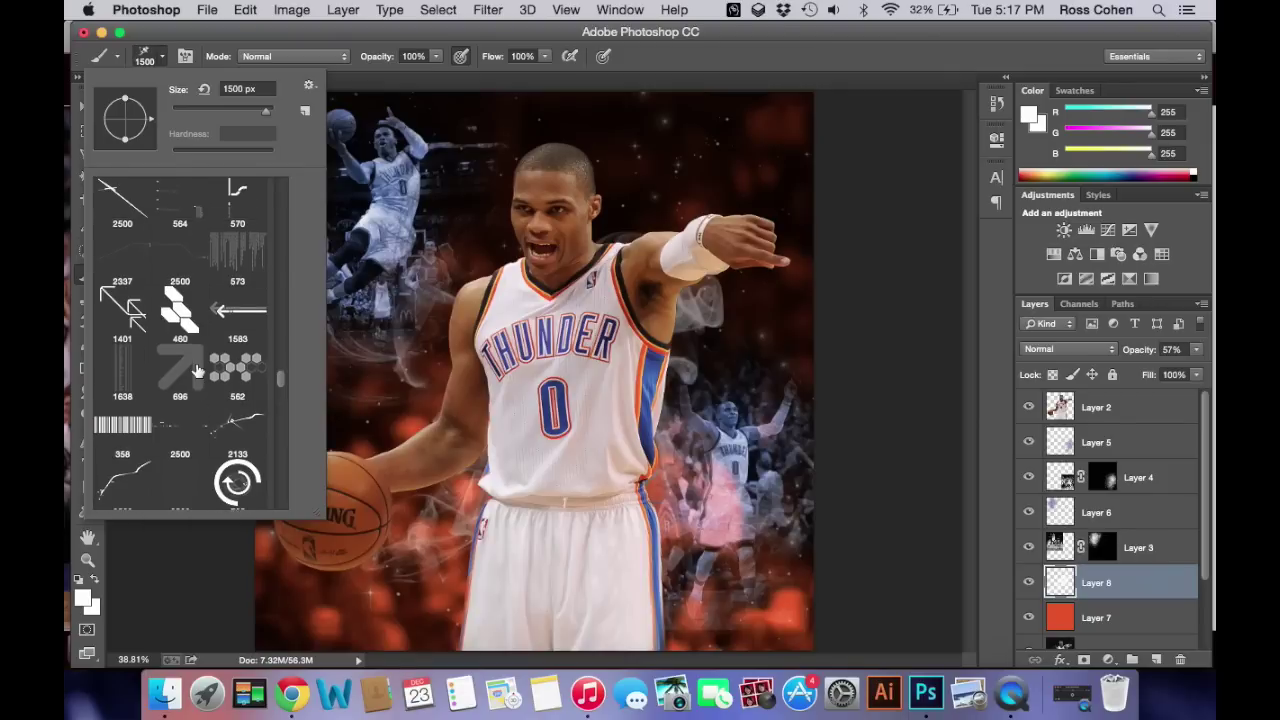
pyautogui.scroll(5, 197, 372)
pyautogui.click(183, 295)
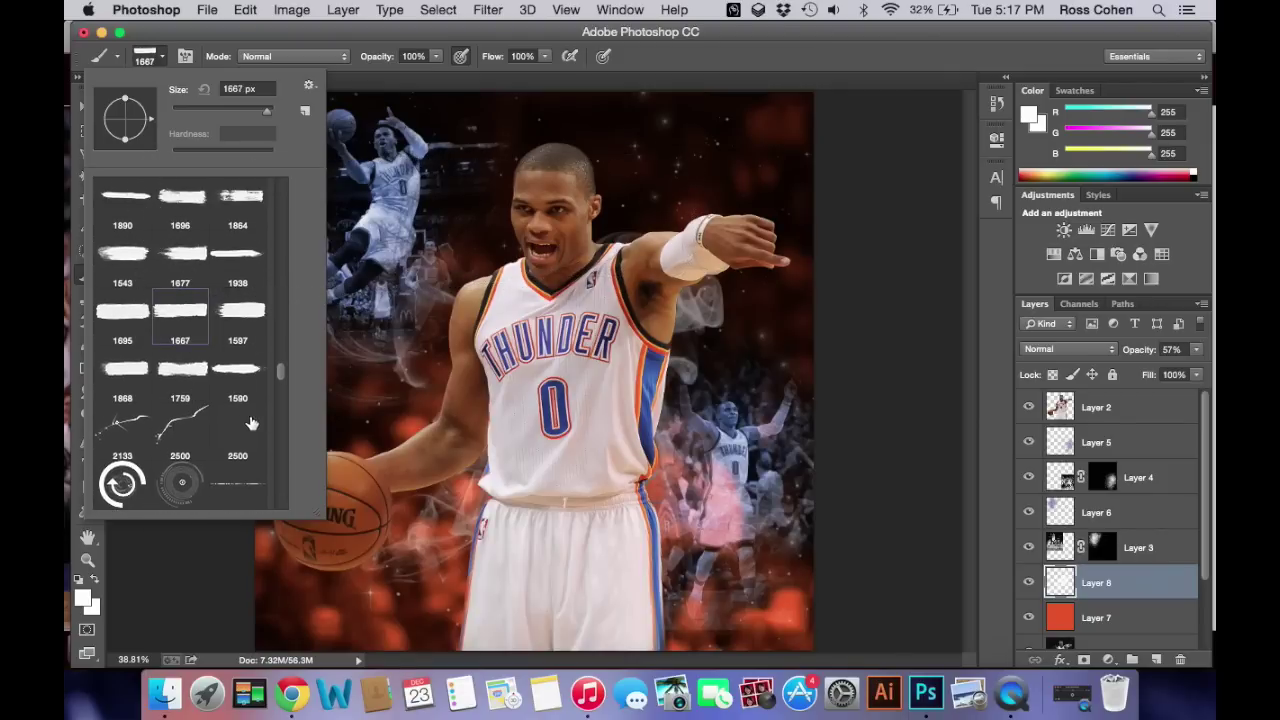
pyautogui.scroll(-5, 204, 397)
pyautogui.scroll(3, 204, 397)
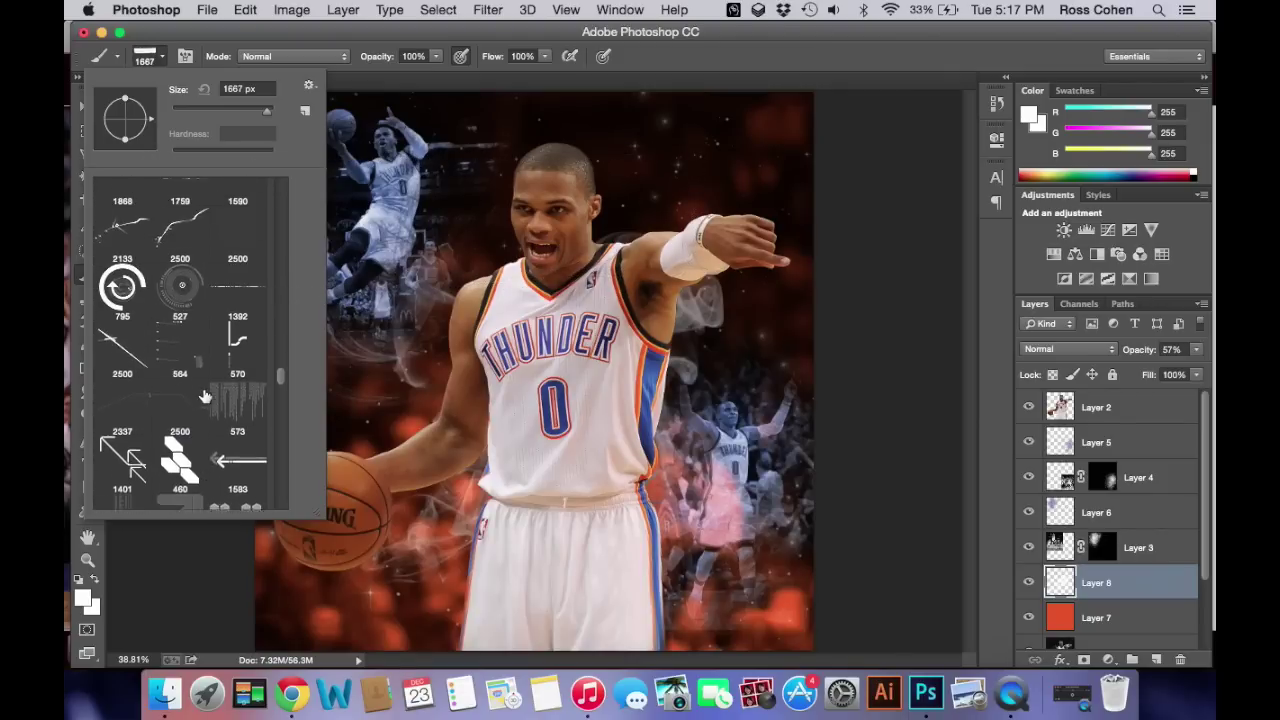
pyautogui.scroll(5, 204, 397)
pyautogui.click(112, 255)
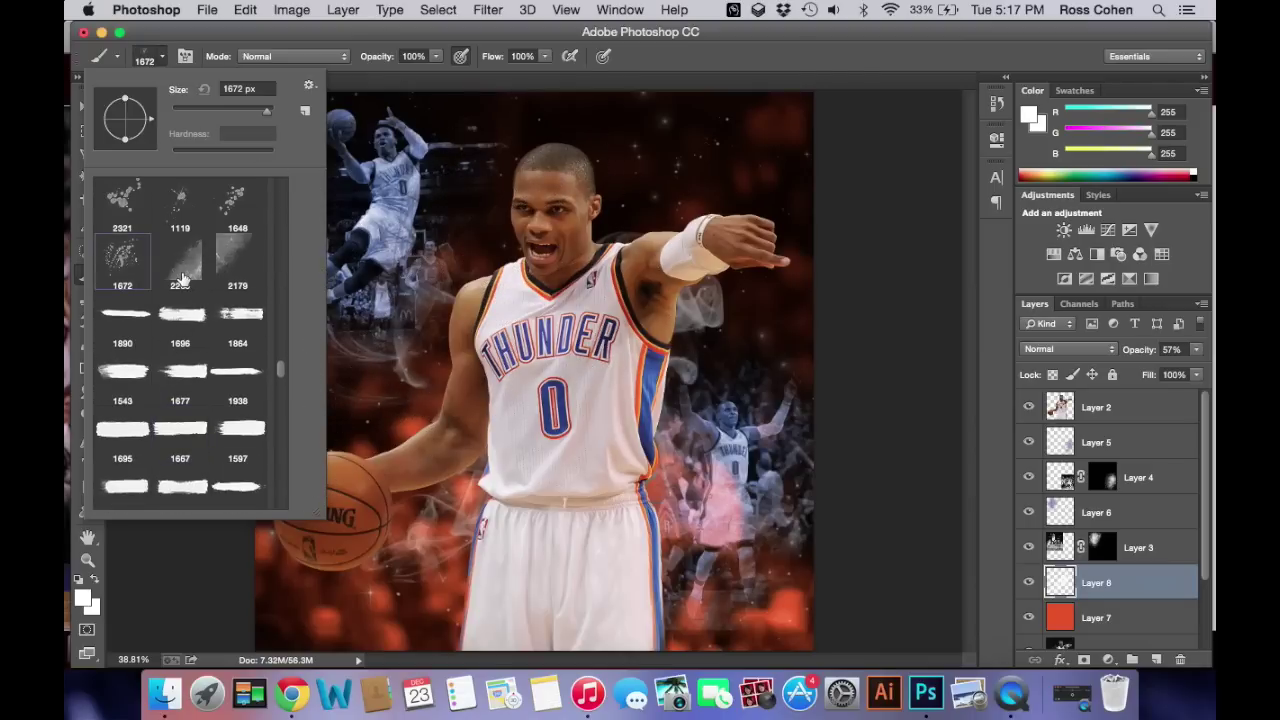
pyautogui.scroll(2, 183, 280)
pyautogui.scroll(1, 183, 280)
pyautogui.click(138, 302)
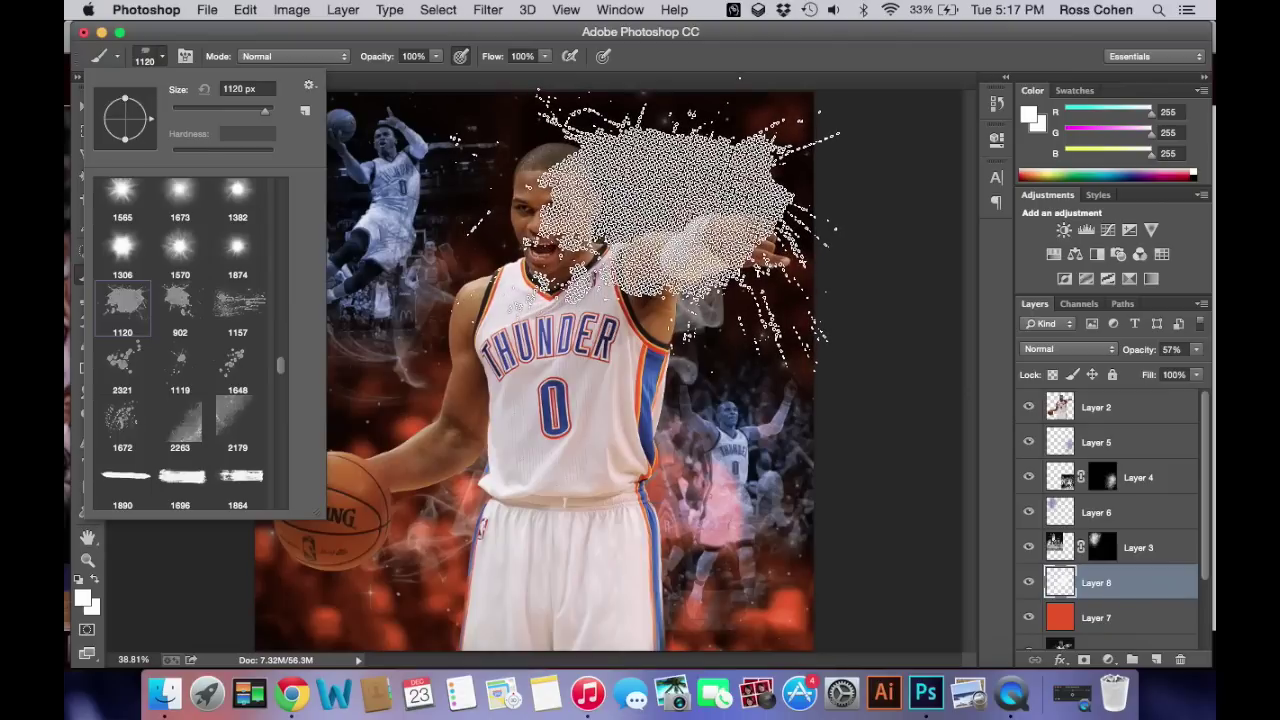
# Step: Try stamping white halftone splatters behind the player on Layer 8, reducing the brush to 1000 px, and undo the stamps
pyautogui.click(677, 229)
pyautogui.press('super+z')
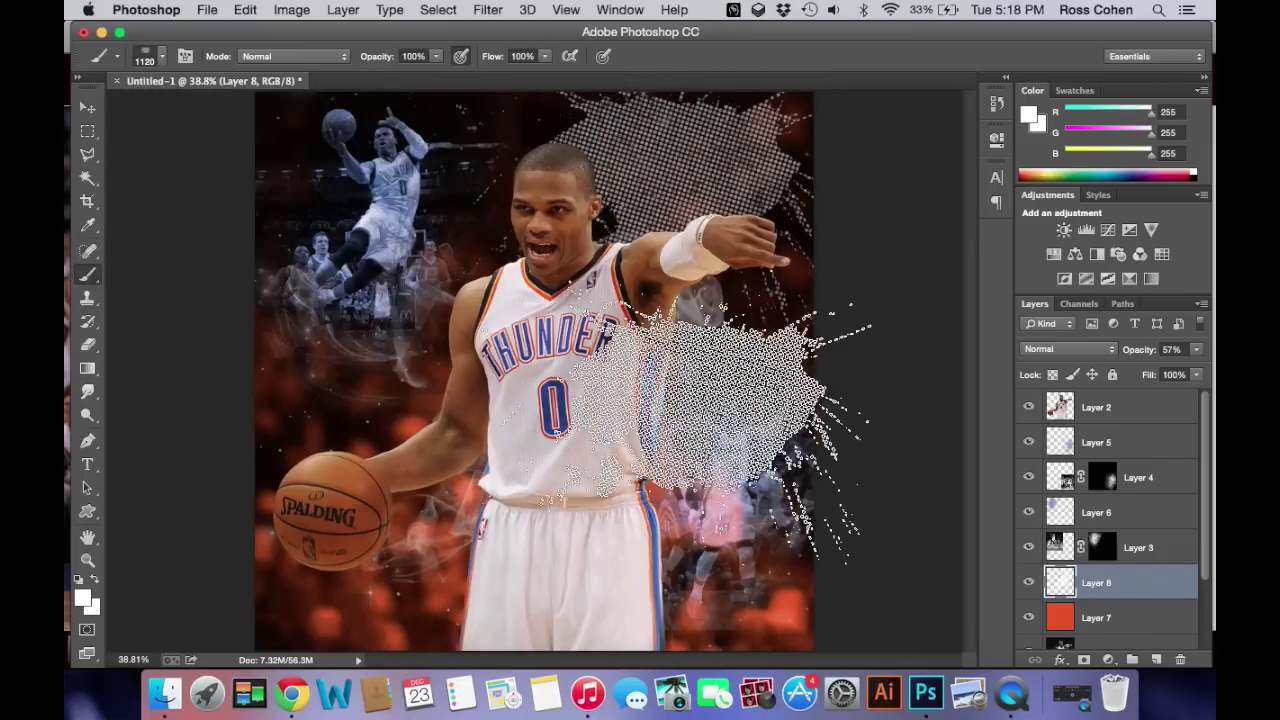
pyautogui.press('[')
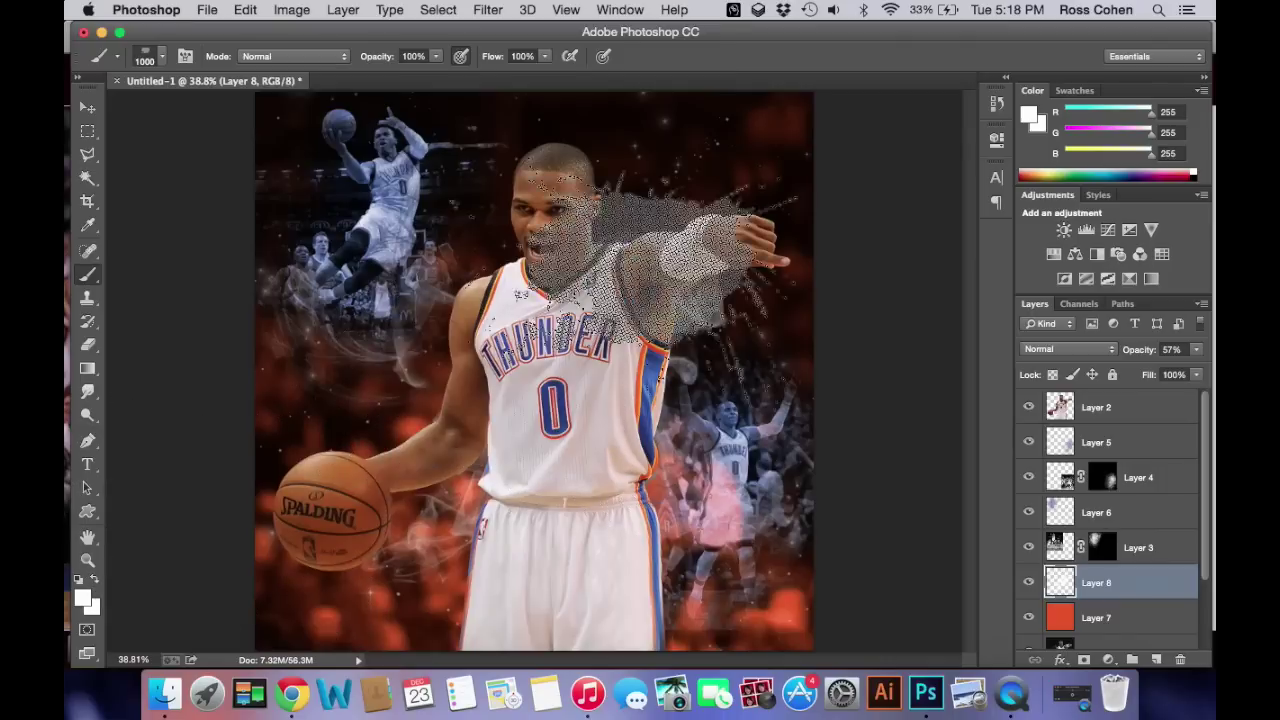
pyautogui.click(705, 200)
pyautogui.click(380, 570)
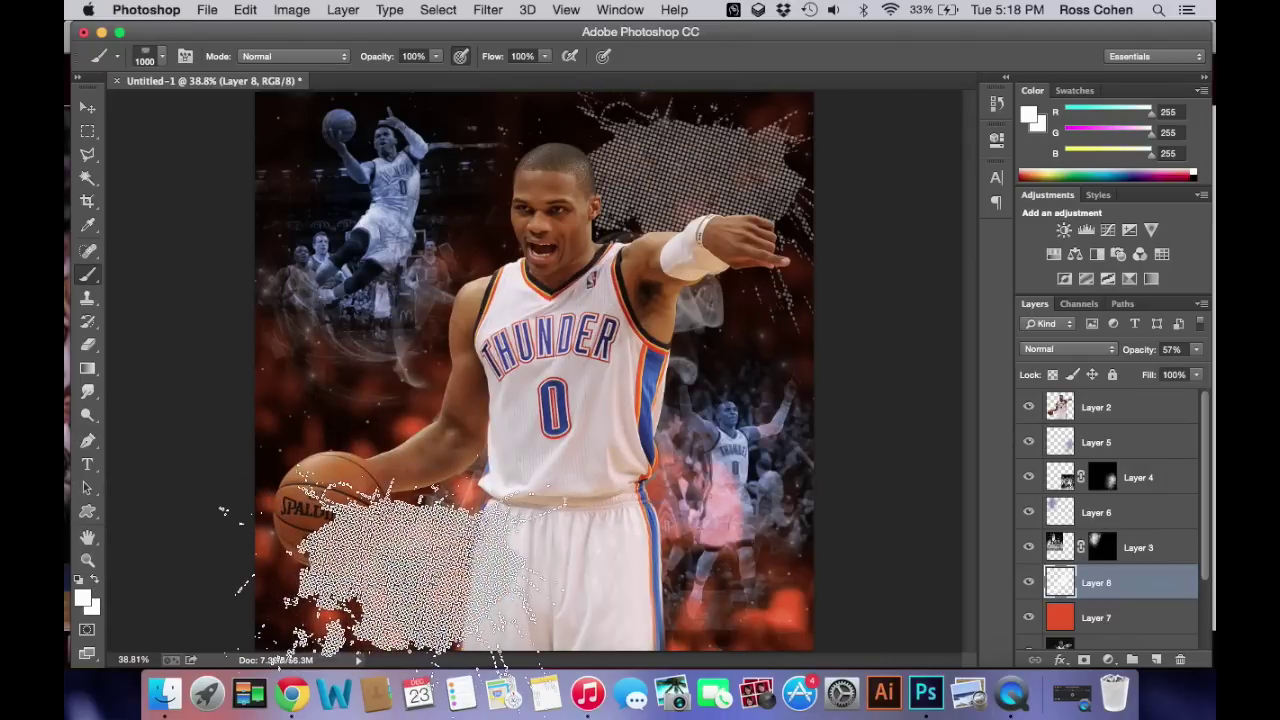
pyautogui.click(748, 478)
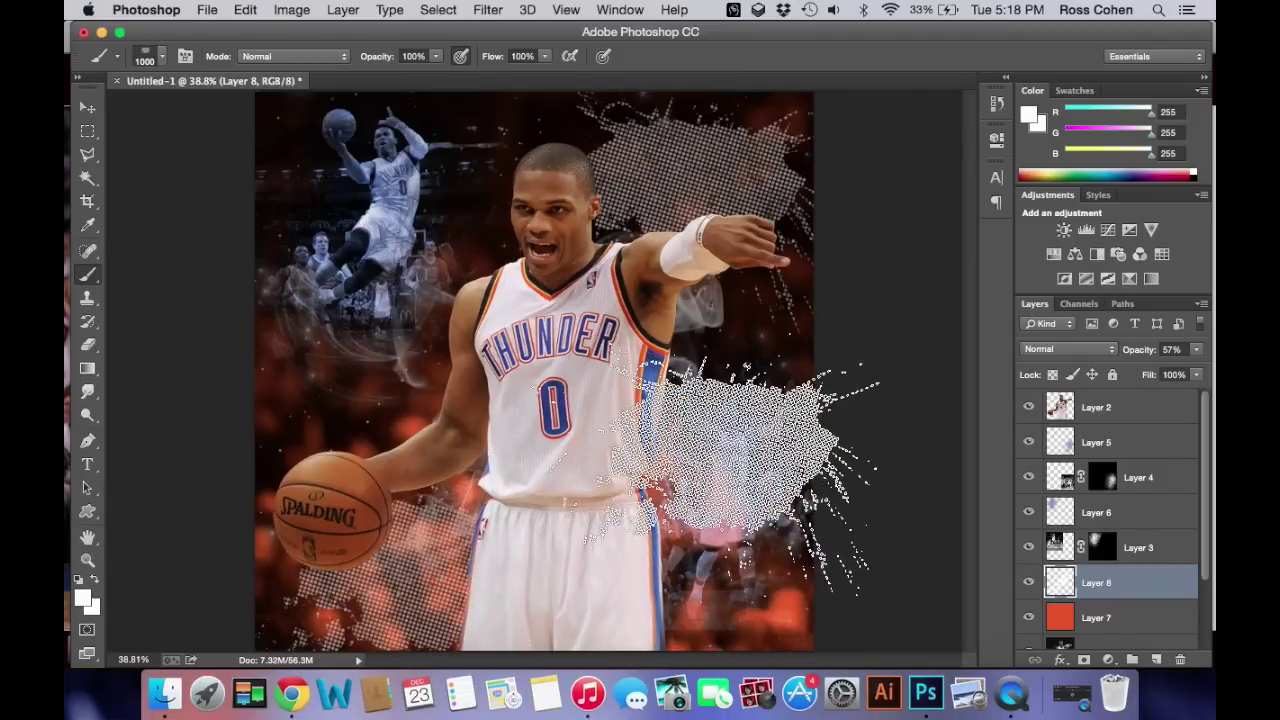
pyautogui.click(410, 410)
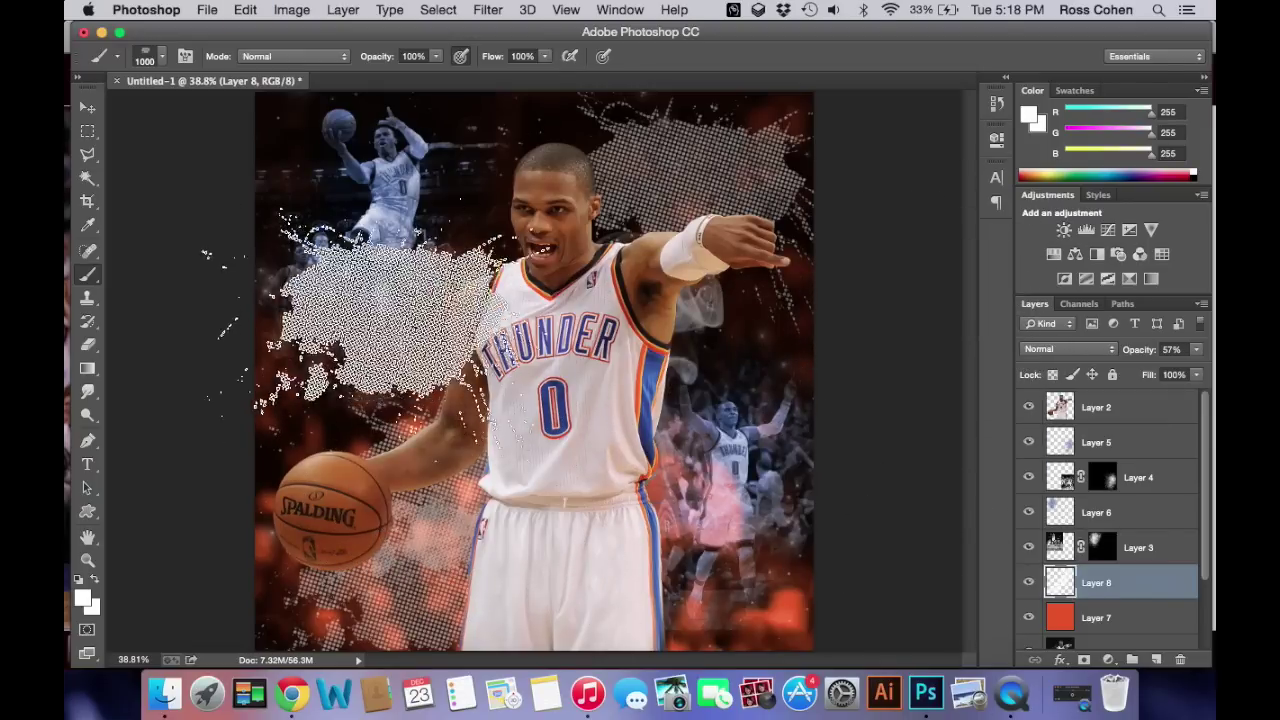
pyautogui.press('super+z')
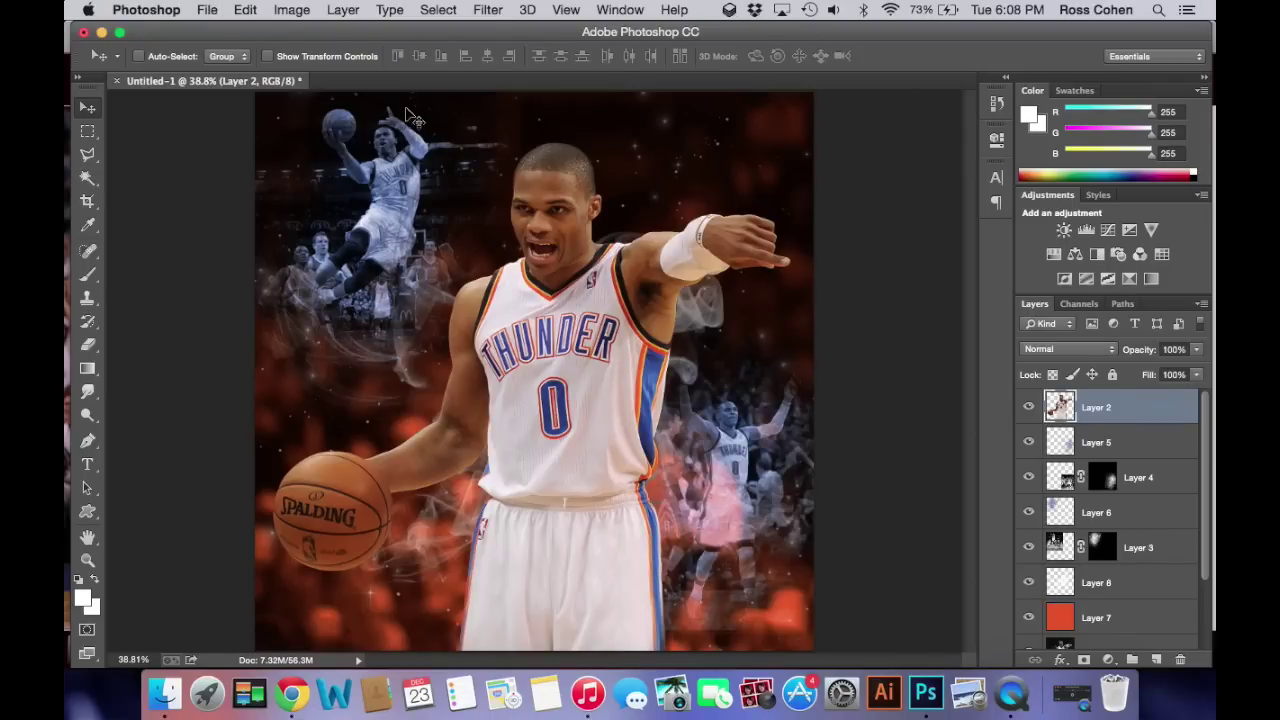
# Step: Apply Topaz Adjust 5 to the cut-out player on Layer 2 with the Psychedelic preset from the Stylized Collection
pyautogui.click(479, 9)
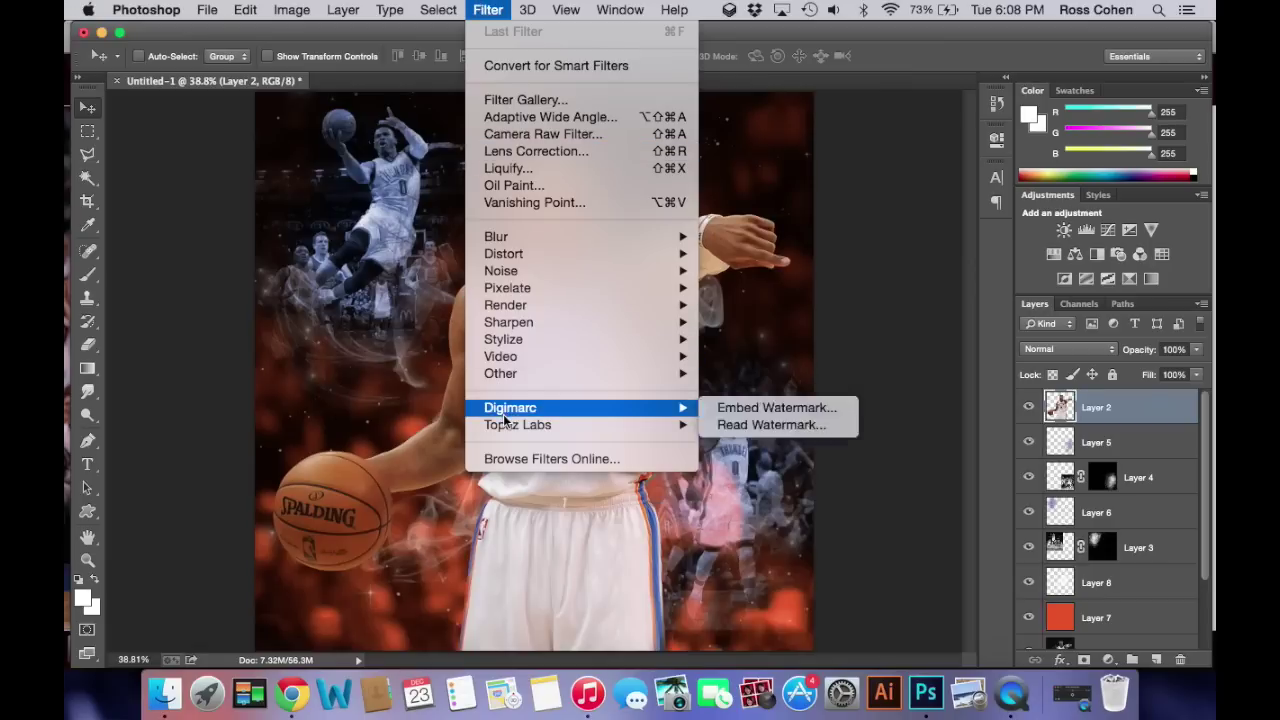
pyautogui.moveTo(503, 428)
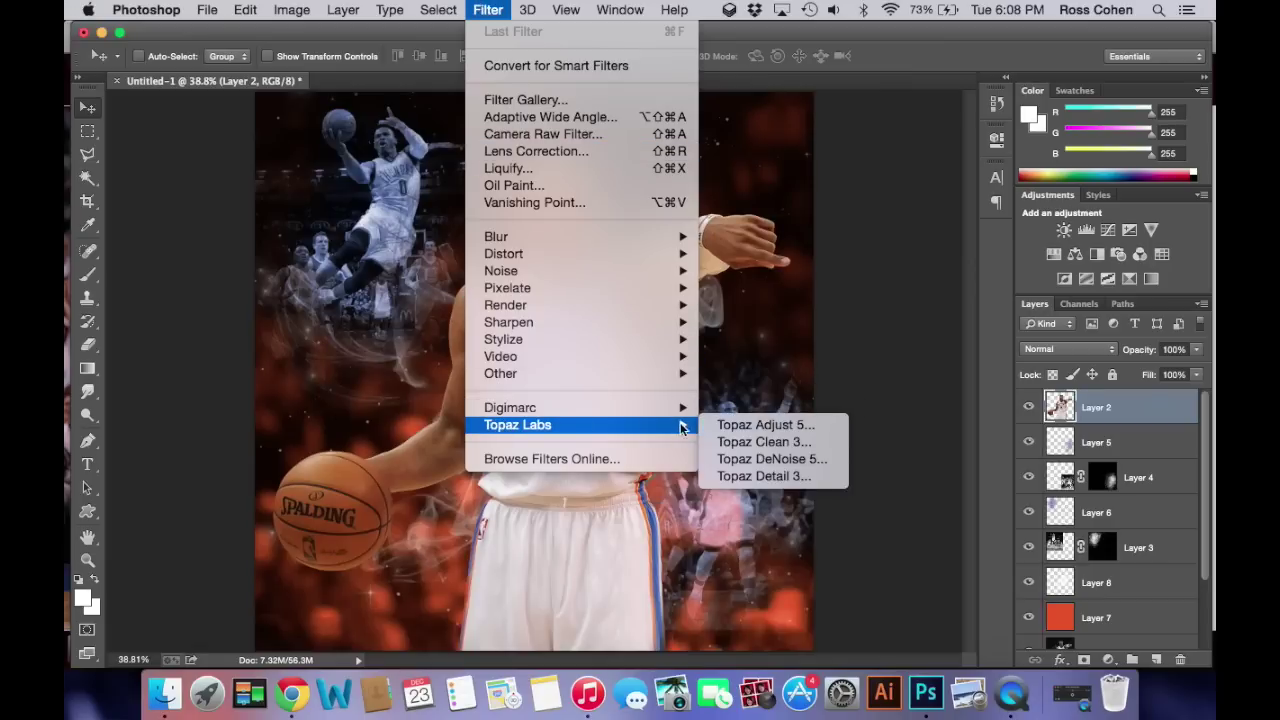
pyautogui.click(740, 425)
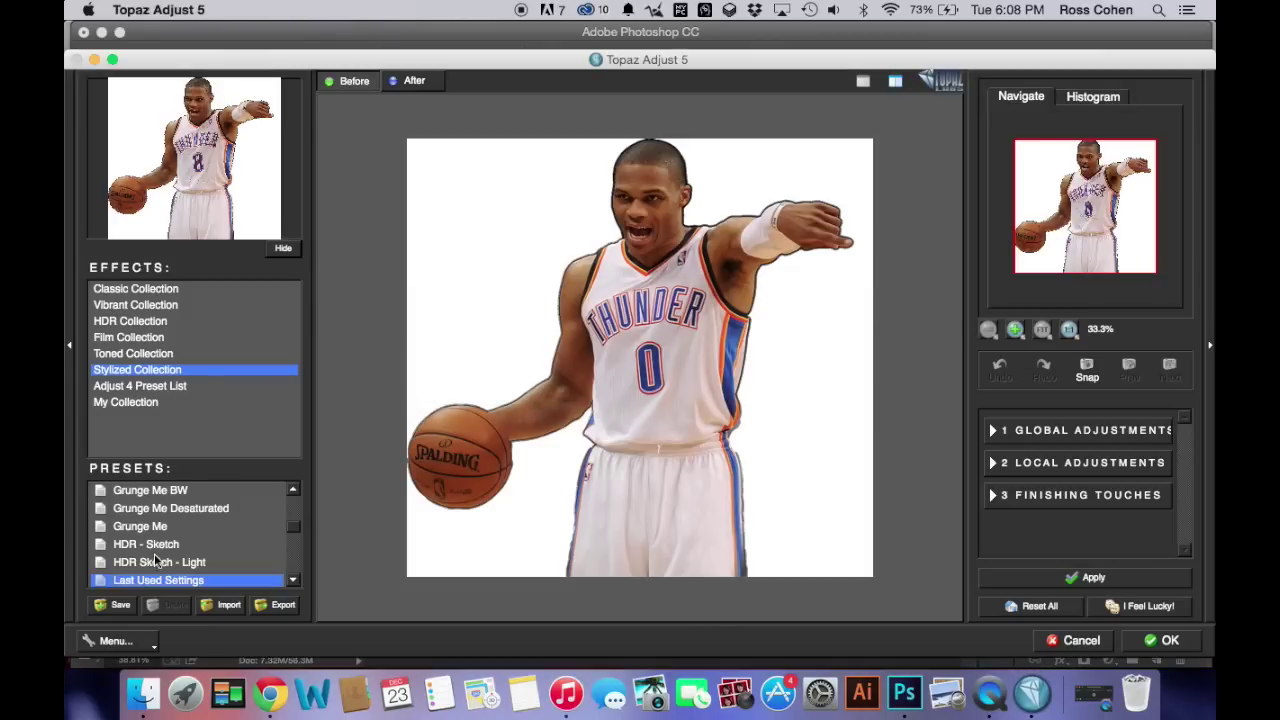
pyautogui.scroll(-3, 152, 560)
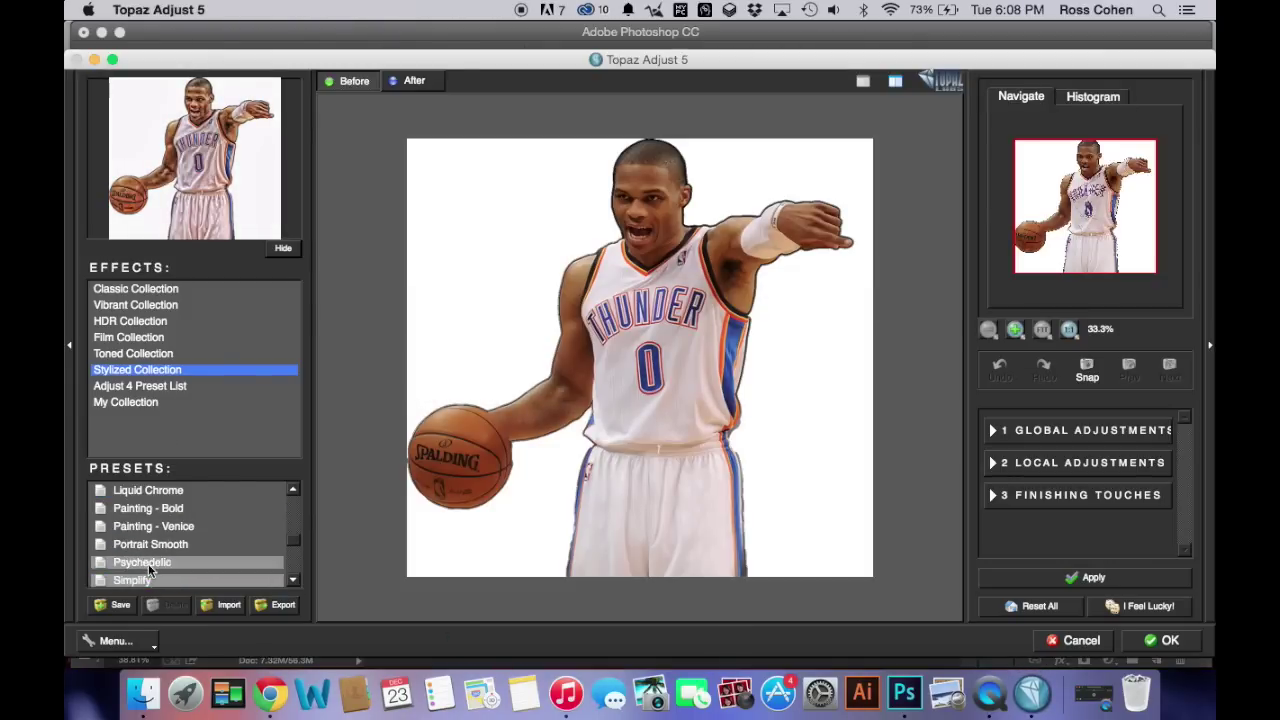
pyautogui.click(148, 562)
pyautogui.click(1148, 648)
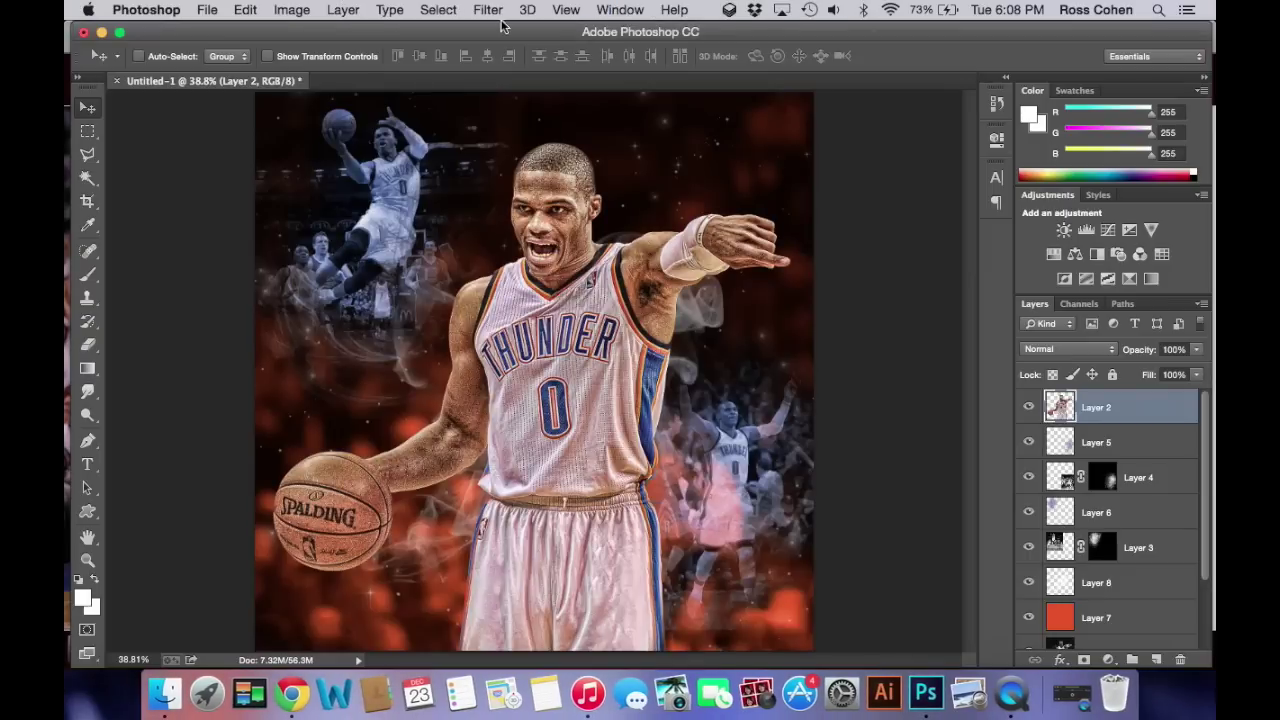
# Step: Apply Topaz DeNoise 5 to Layer 2 with the JPEG - strongest preset and the overall strength reduced to 0.60
pyautogui.click(492, 12)
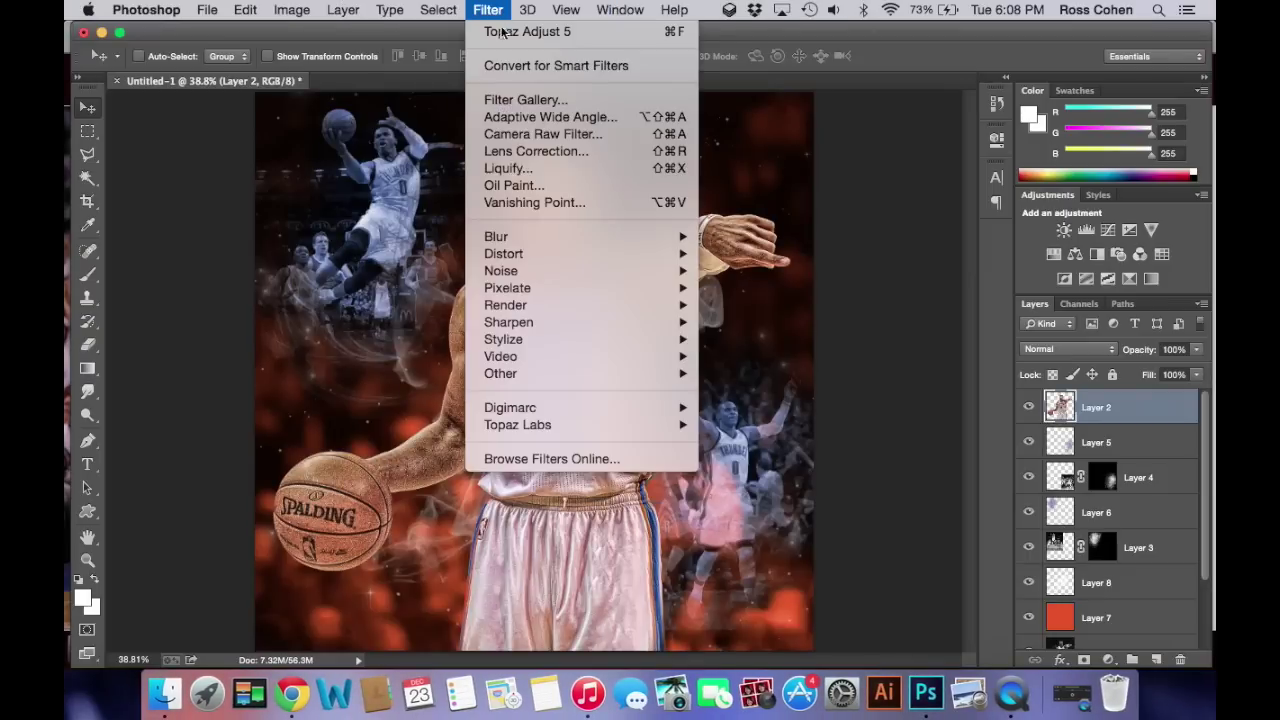
pyautogui.moveTo(685, 425)
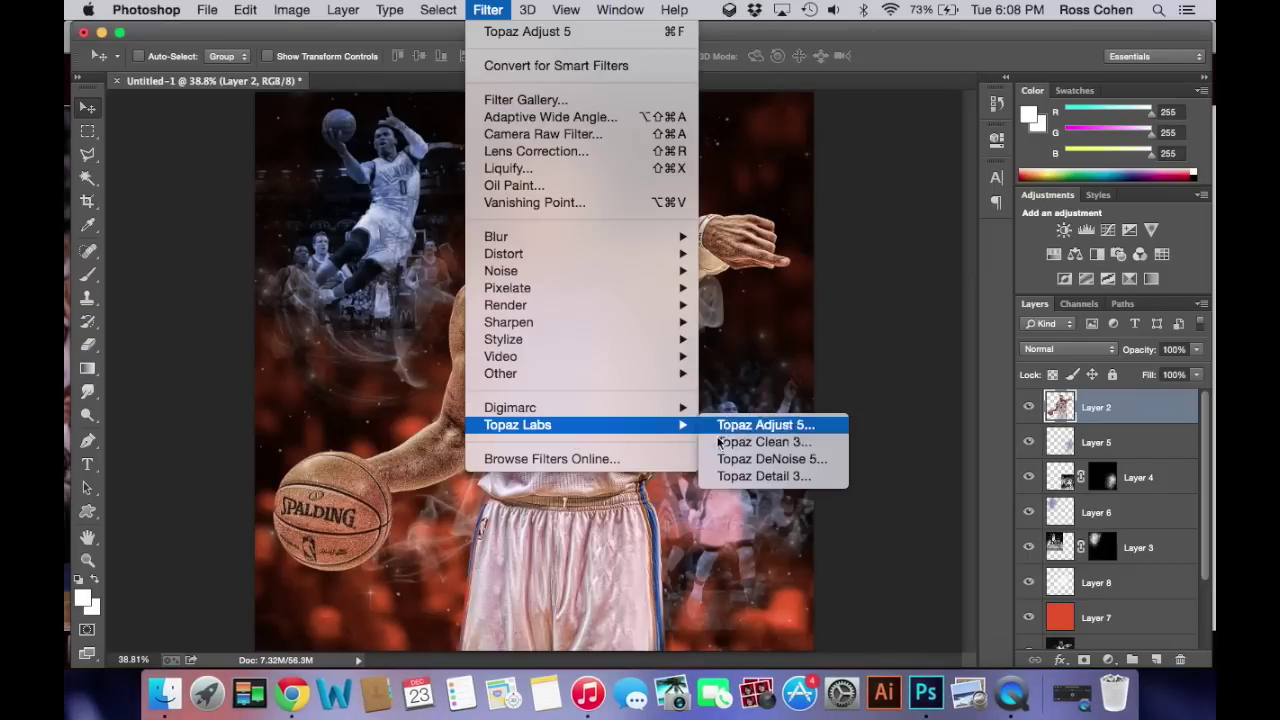
pyautogui.click(765, 455)
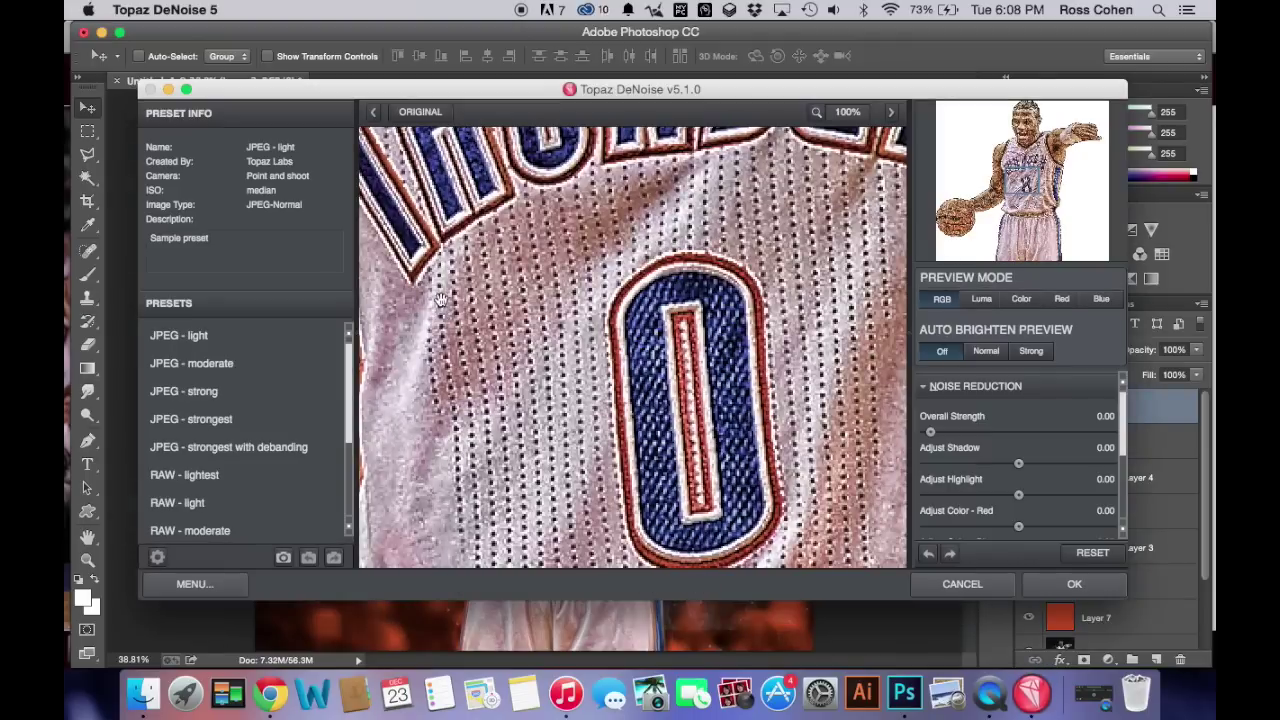
pyautogui.click(234, 419)
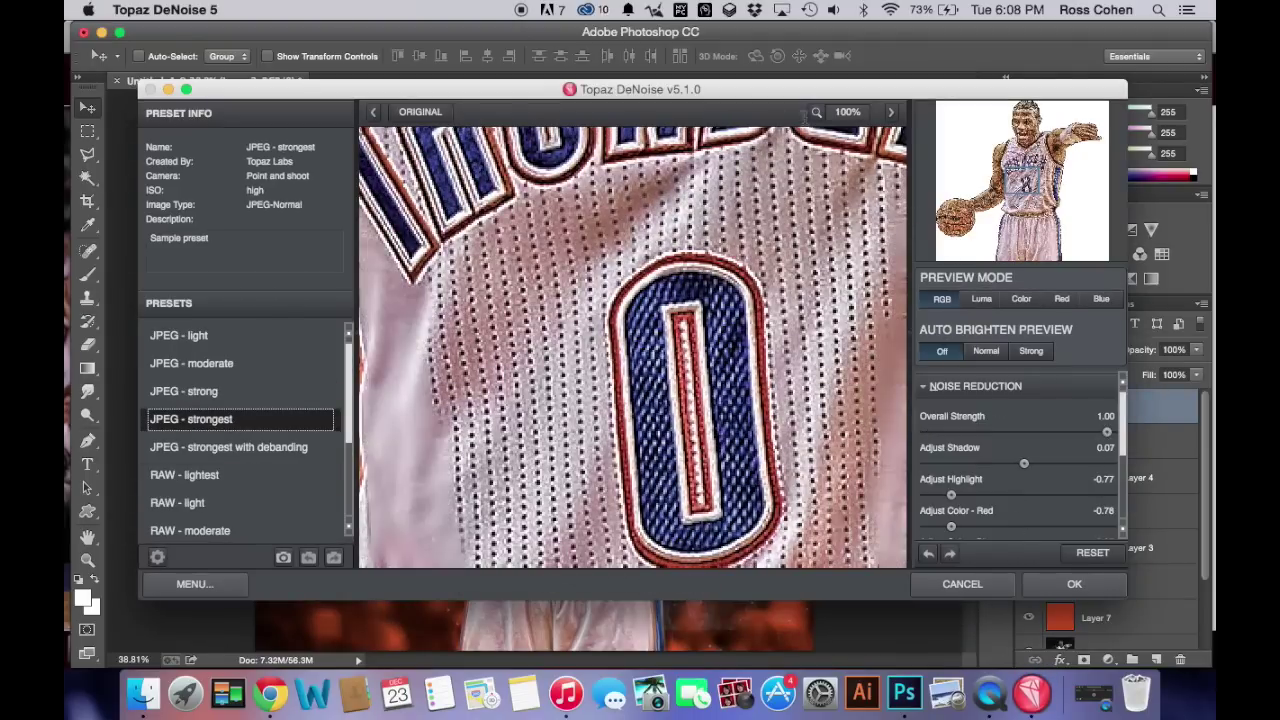
pyautogui.click(816, 114)
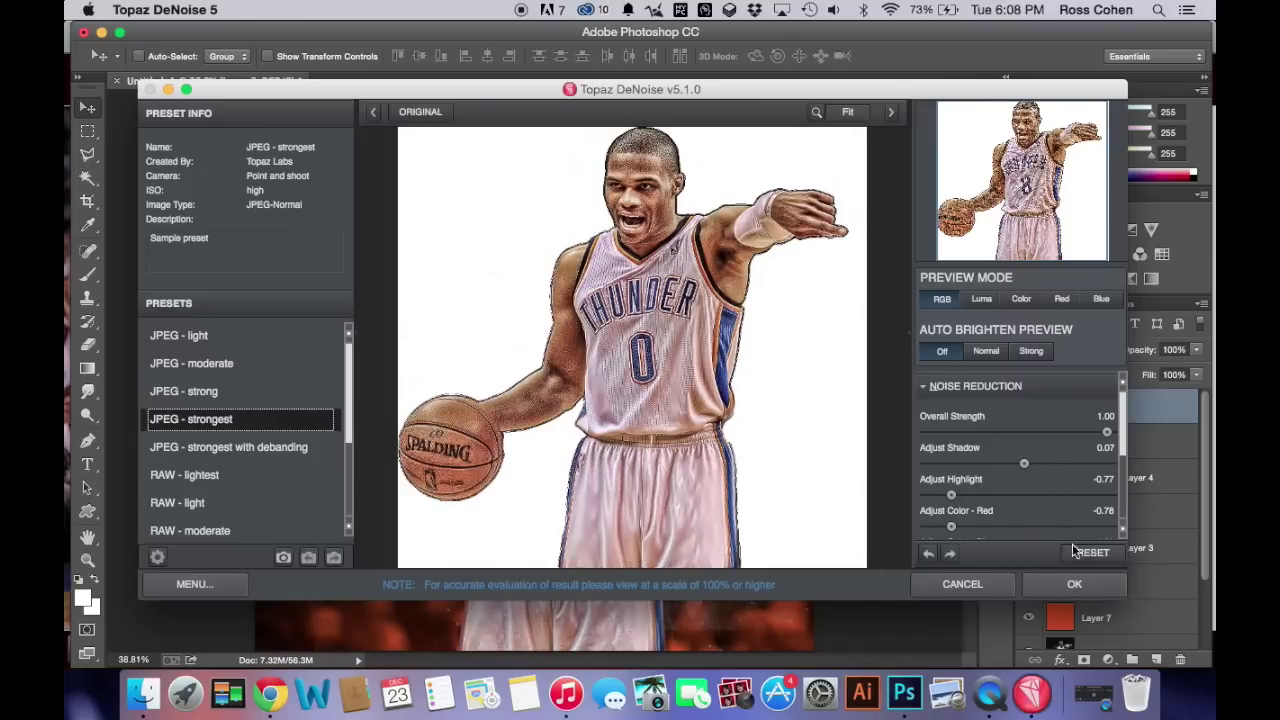
pyautogui.moveTo(1102, 431); pyautogui.dragTo(1038, 444)
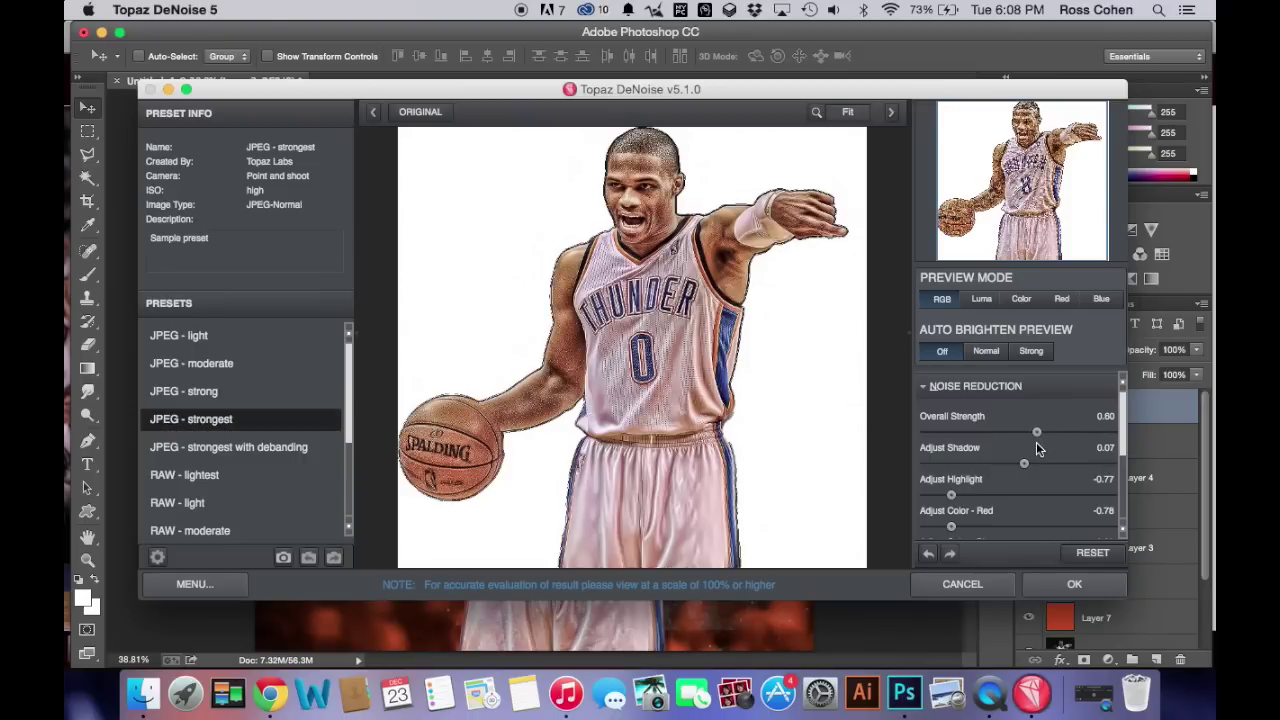
pyautogui.click(1090, 584)
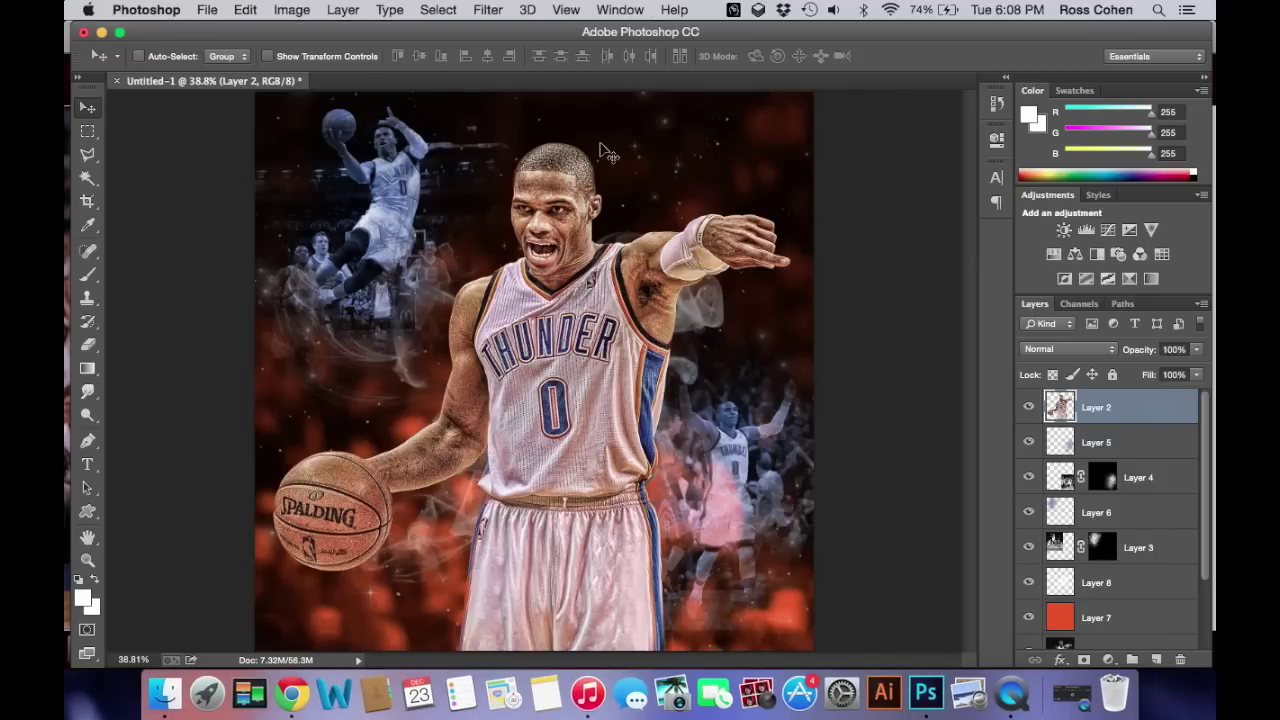
# Step: Load Layer 2 into Topaz Clean 3 with the Curly Smooth preset, setting strength to 2 and threshold to 0.00
pyautogui.click(478, 9)
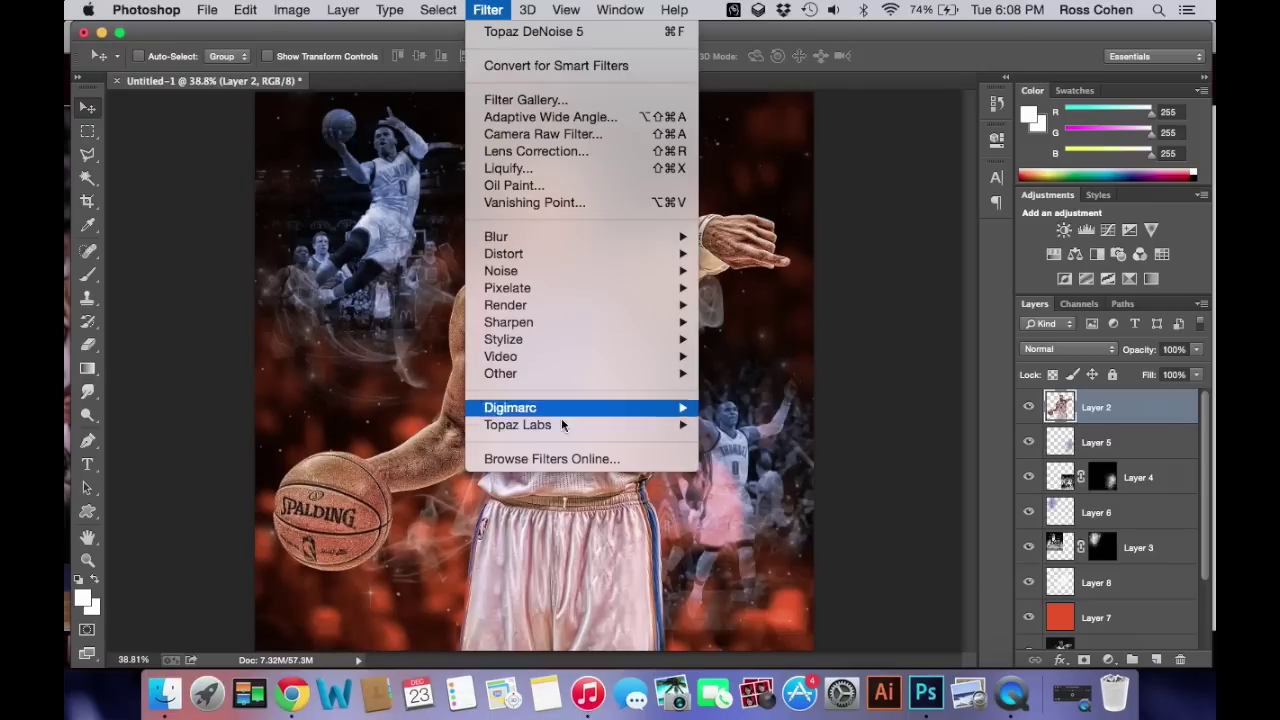
pyautogui.moveTo(561, 425)
pyautogui.click(765, 459)
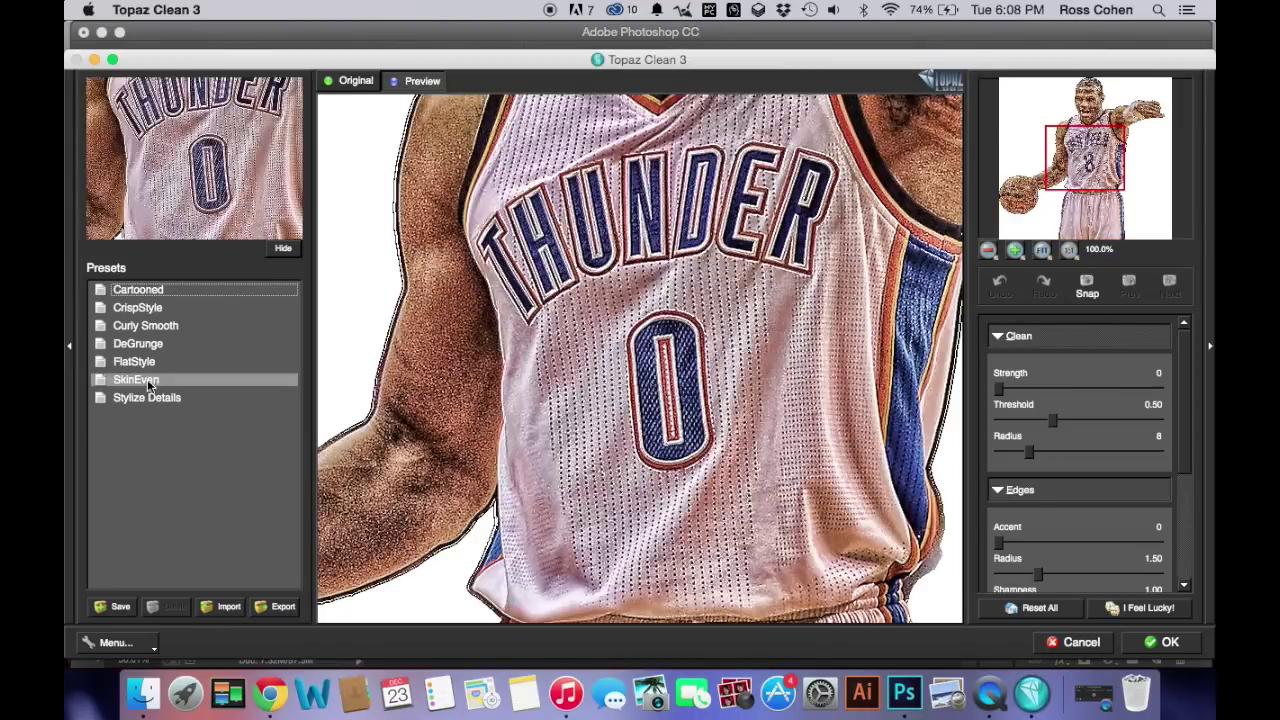
pyautogui.click(145, 325)
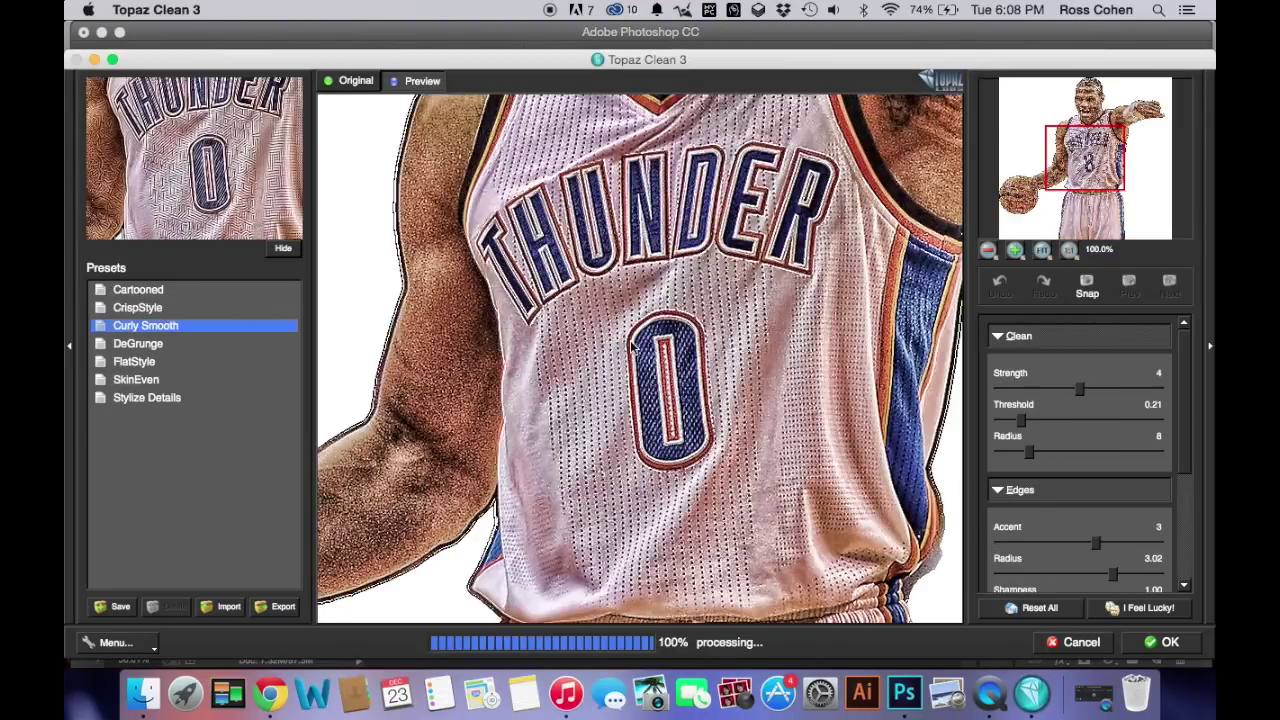
pyautogui.moveTo(1079, 389); pyautogui.dragTo(997, 421)
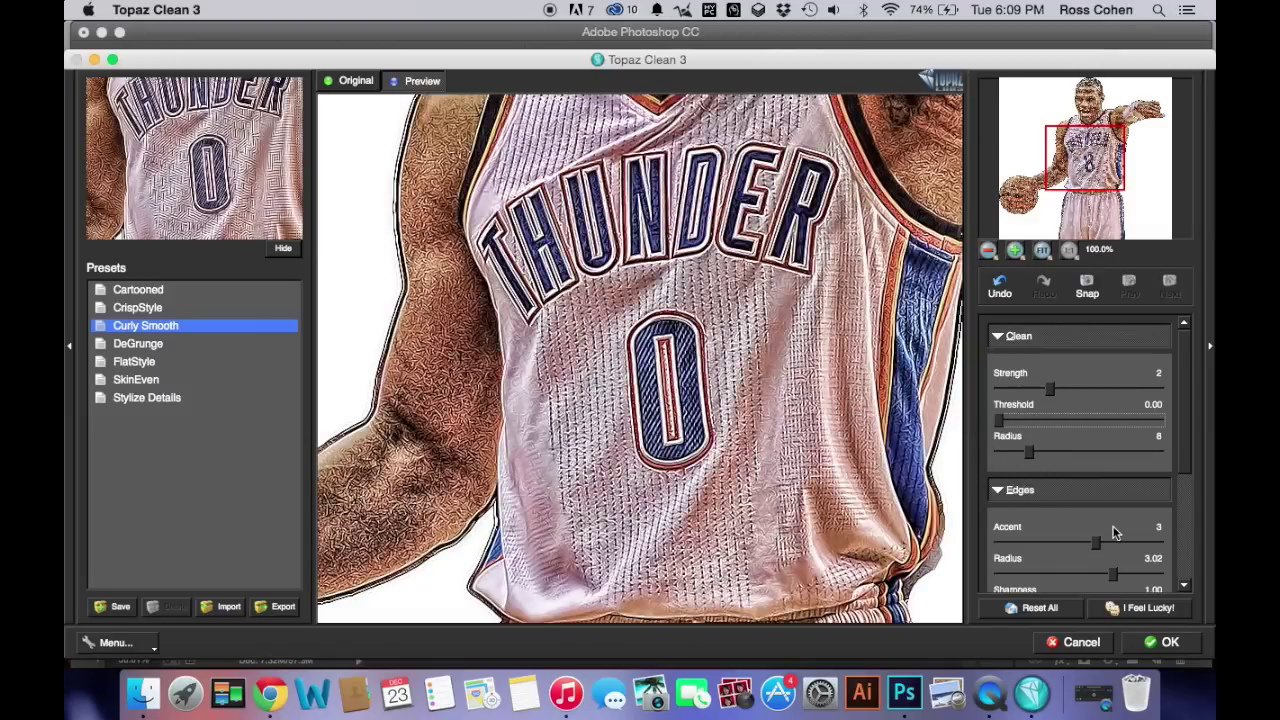
# Step: Set the Topaz Clean edge accent to 1 and sharpness to 1.87, and apply the filter to the player
pyautogui.scroll(-1, 1115, 533)
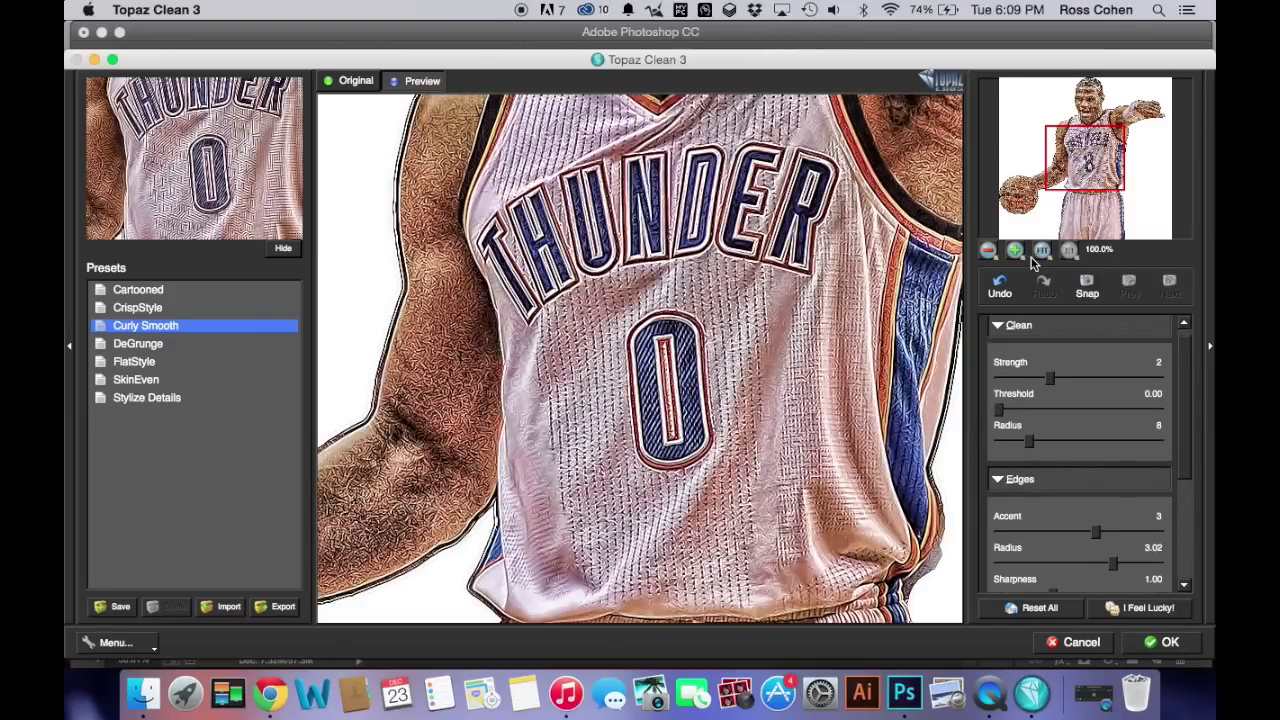
pyautogui.click(1042, 251)
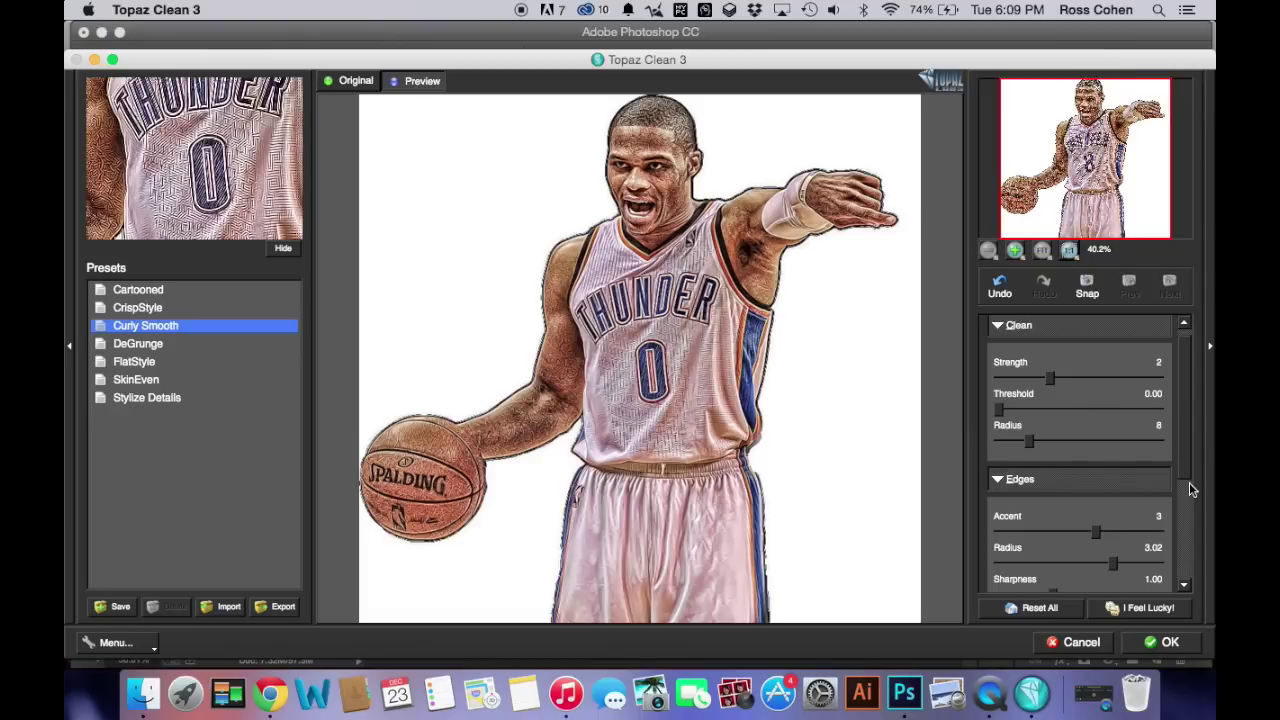
pyautogui.scroll(-5, 1055, 479)
pyautogui.moveTo(1050, 537); pyautogui.dragTo(1053, 541)
pyautogui.moveTo(1095, 475); pyautogui.dragTo(1054, 478)
pyautogui.moveTo(1050, 541); pyautogui.dragTo(1094, 541)
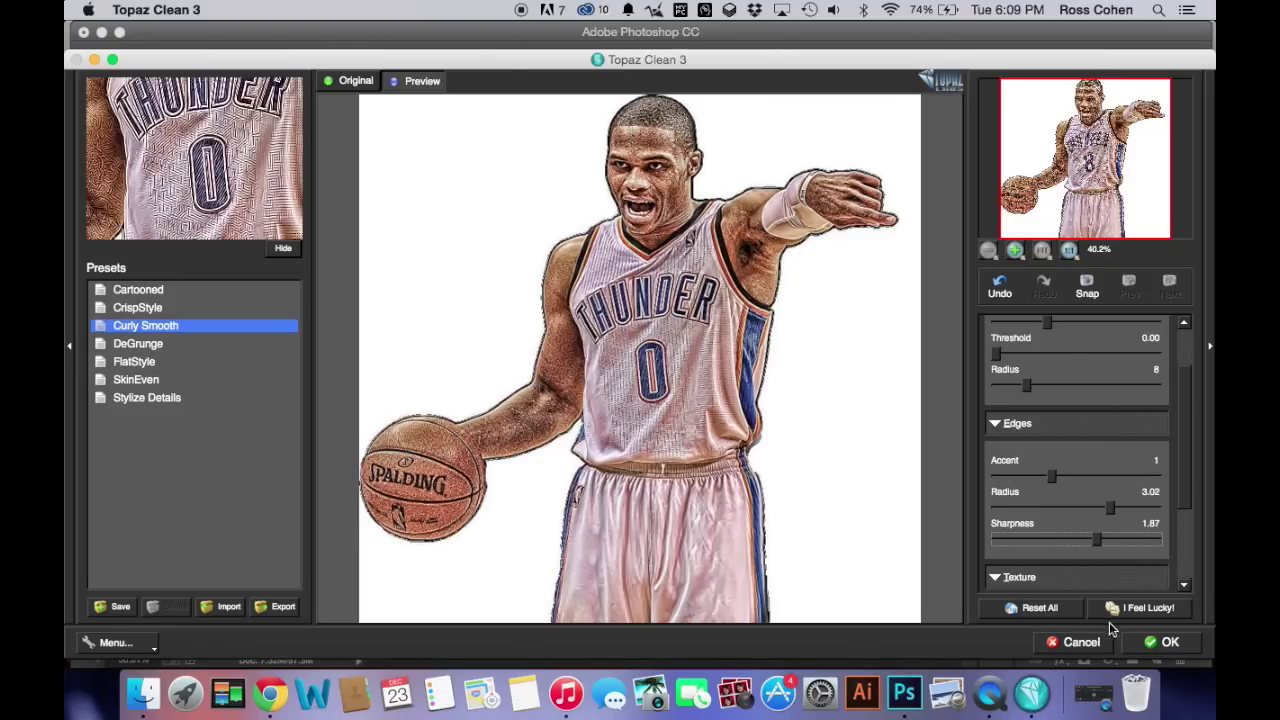
pyautogui.click(1158, 642)
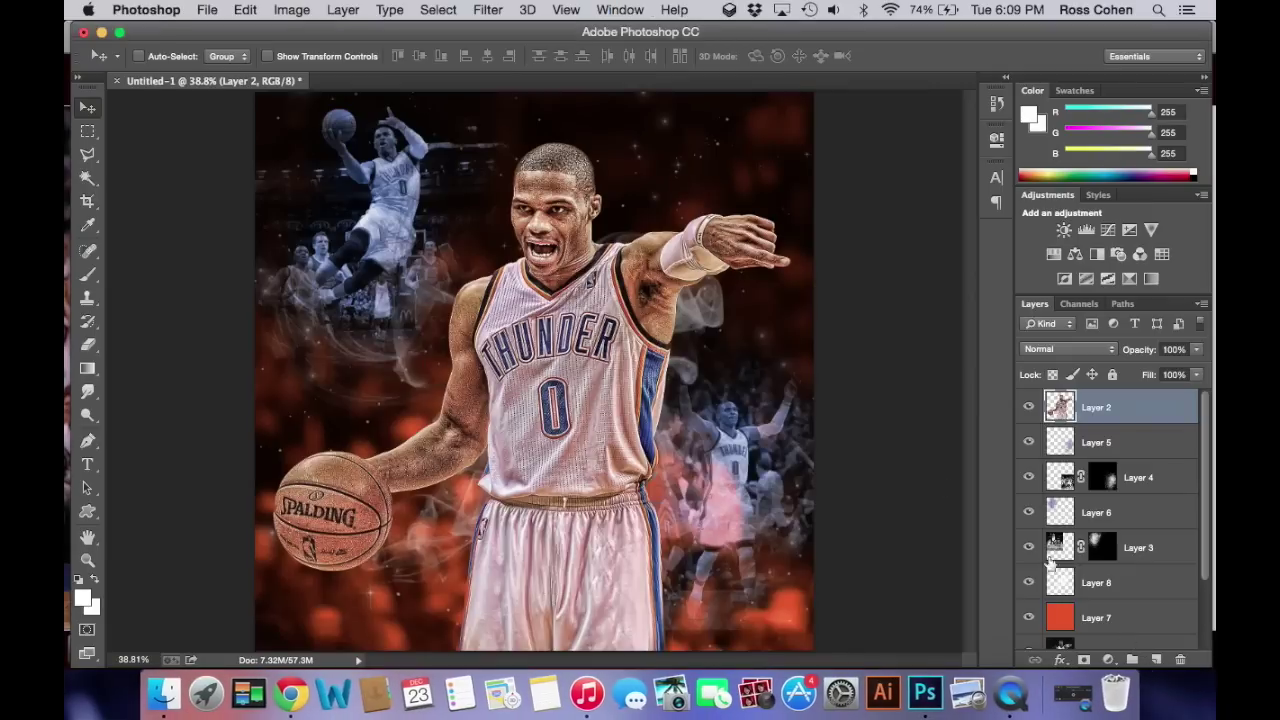
# Step: Apply Topaz DeNoise 5 to Layer 2 again with JPEG - strongest, overall strength 1.00 and highlight adjustment -0.92
pyautogui.click(507, 6)
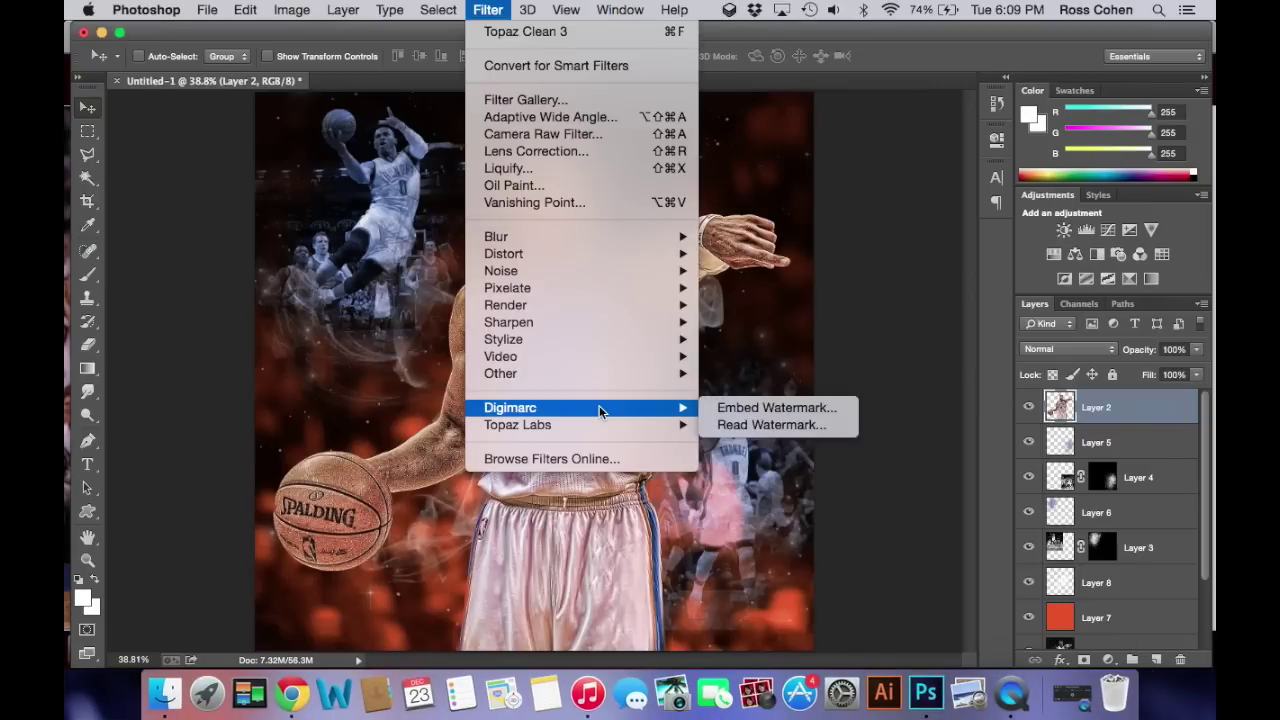
pyautogui.moveTo(600, 424)
pyautogui.click(738, 459)
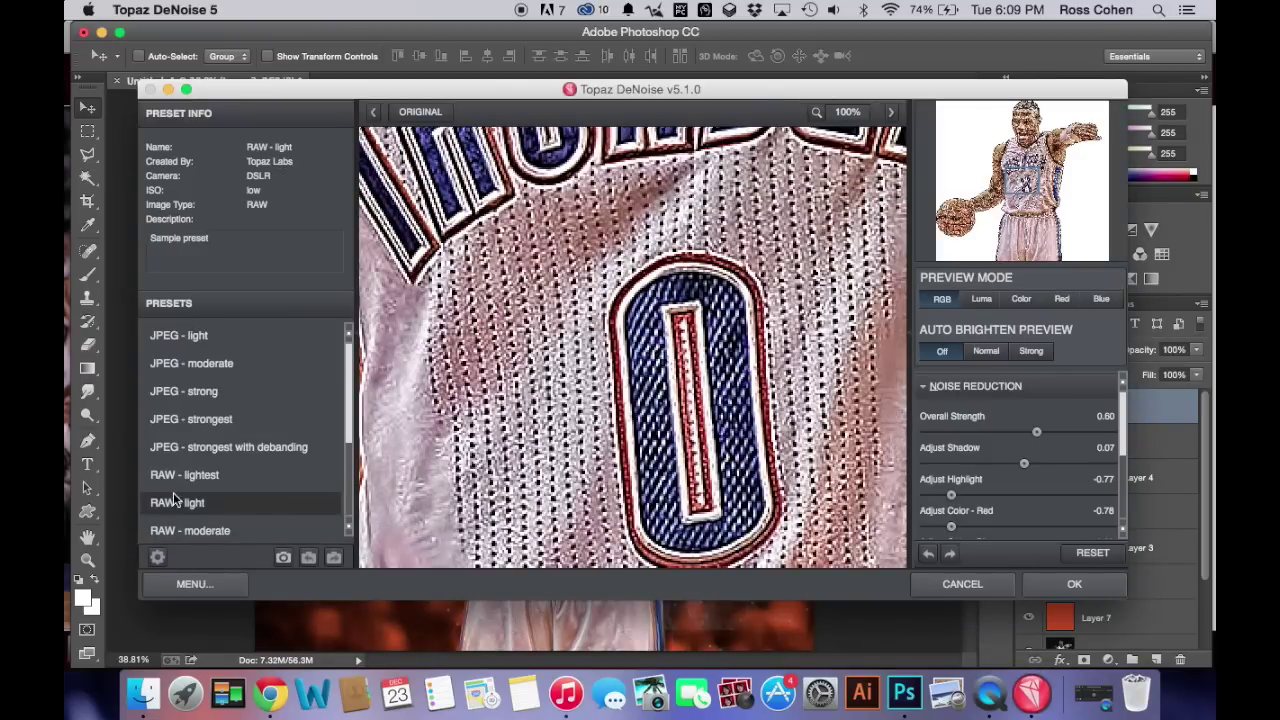
pyautogui.click(171, 419)
pyautogui.moveTo(1097, 432); pyautogui.dragTo(1108, 433)
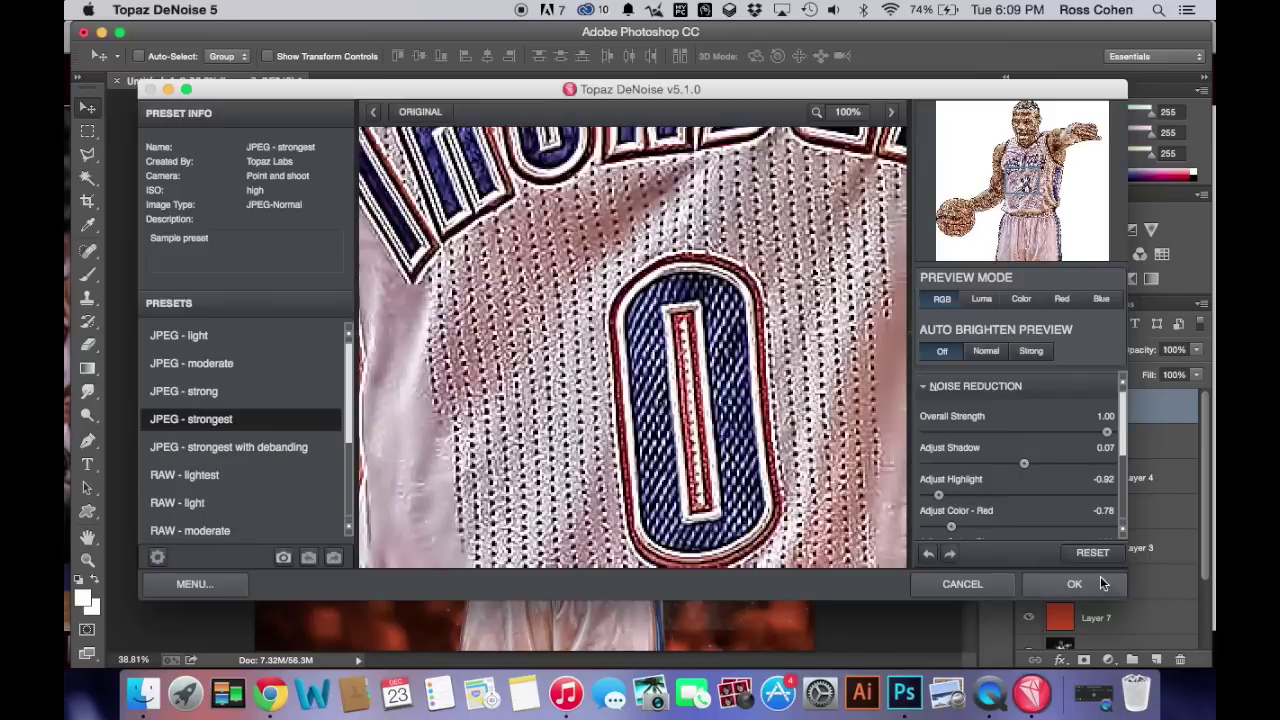
pyautogui.click(1098, 584)
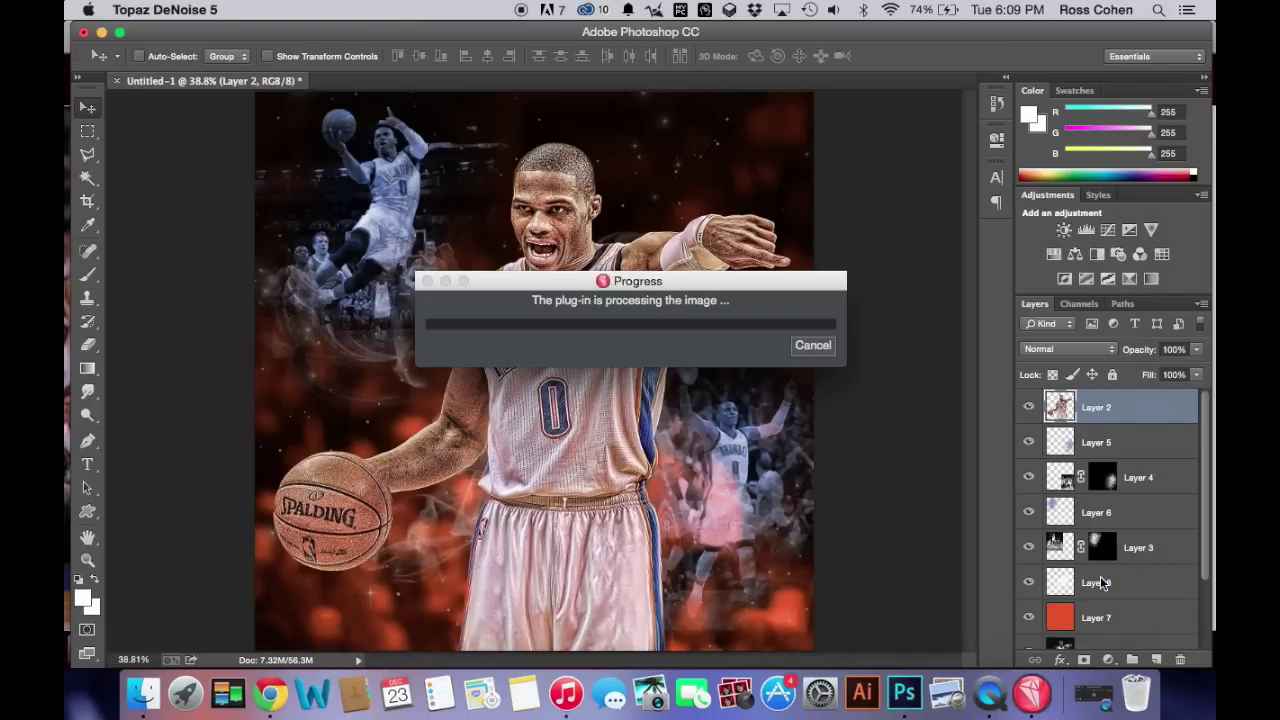